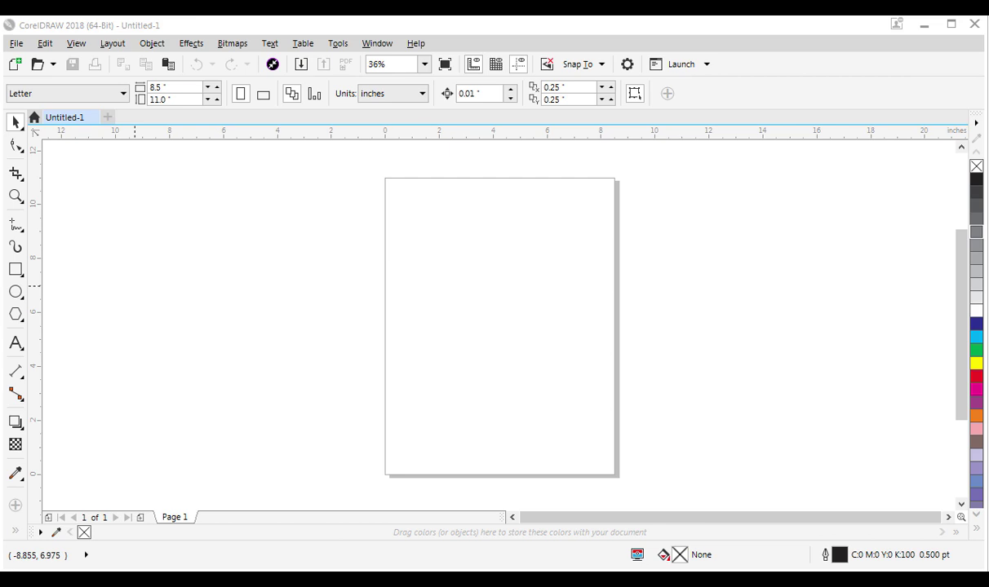
Step: Draw a square near the page's top-left and convert it to curves
{"action": "left_click", "coordinate": [16, 270]}
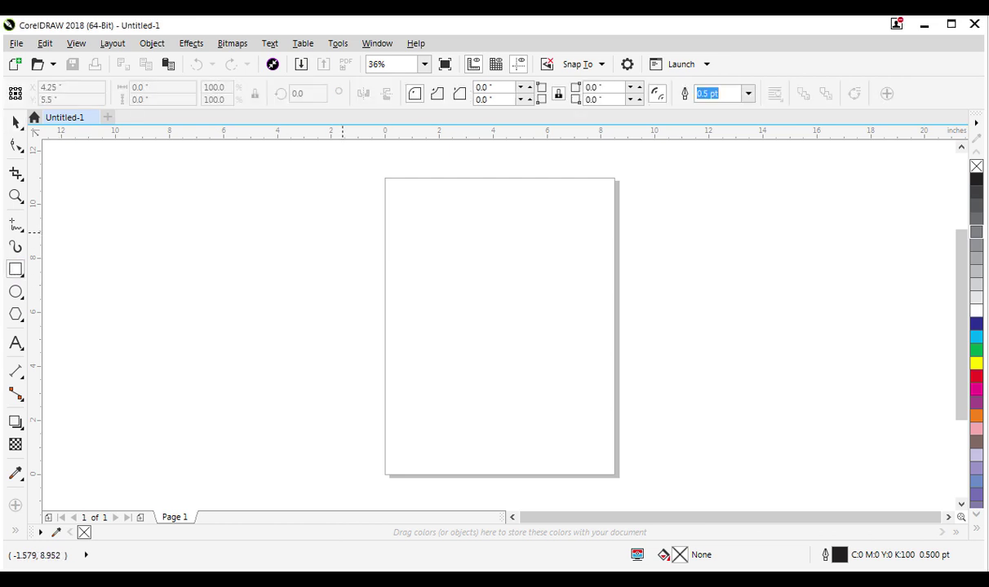
{"action": "left_click_drag", "start_coordinate": [408, 222], "coordinate": [541, 354]}
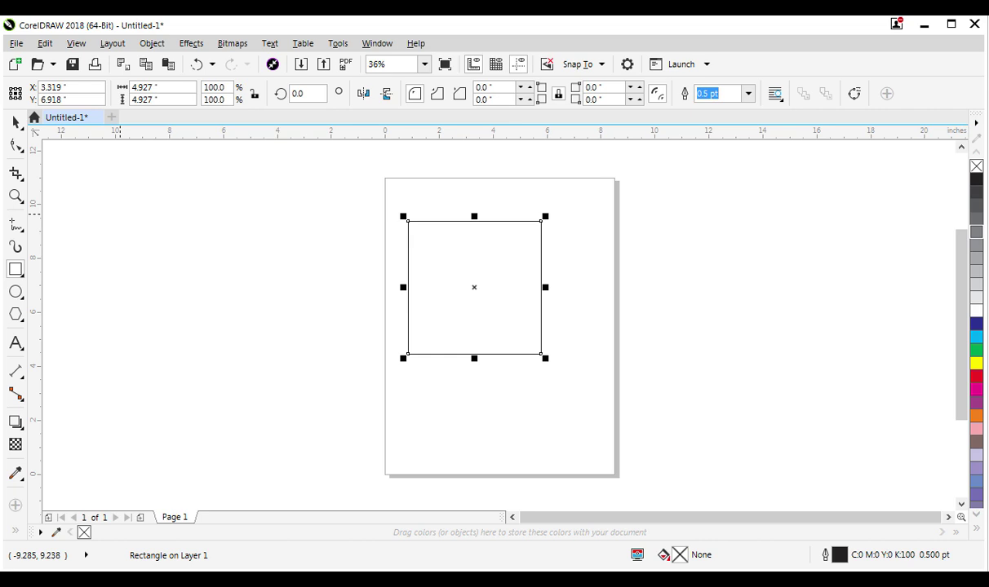
{"action": "left_click", "coordinate": [16, 144]}
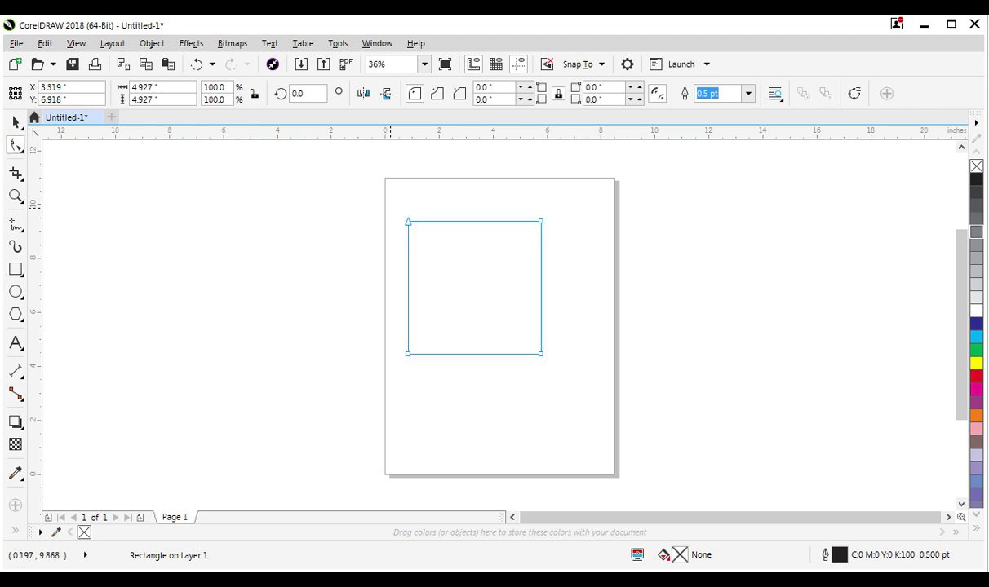
{"action": "key", "text": "ctrl+q"}
Step: Narrow the shape by moving its left nodes inward, leaving a tall three-node right triangle
{"action": "left_click_drag", "start_coordinate": [442, 359], "coordinate": [389, 208]}
{"action": "left_click_drag", "start_coordinate": [408, 354], "coordinate": [443, 352]}
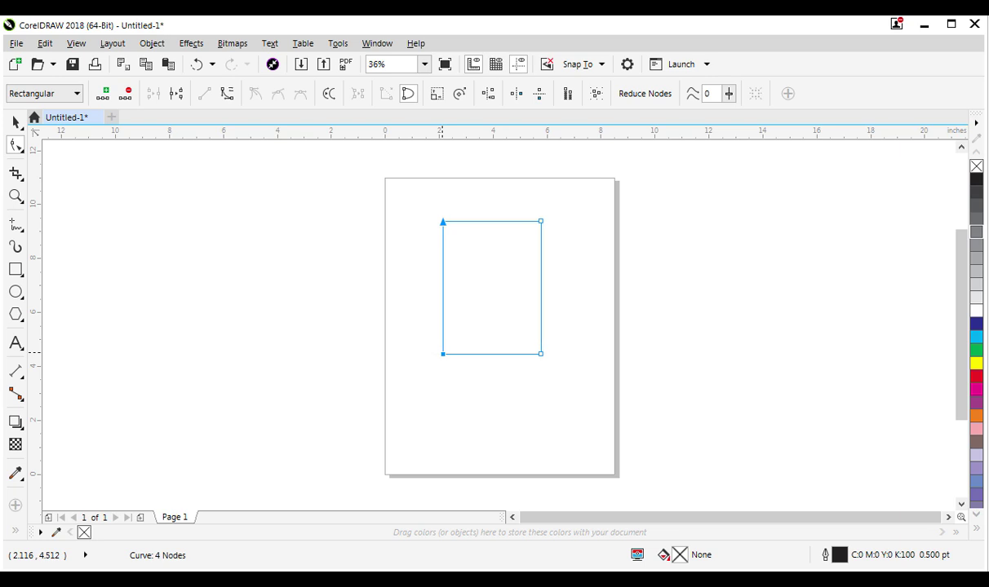
{"action": "key", "text": "shift+F2"}
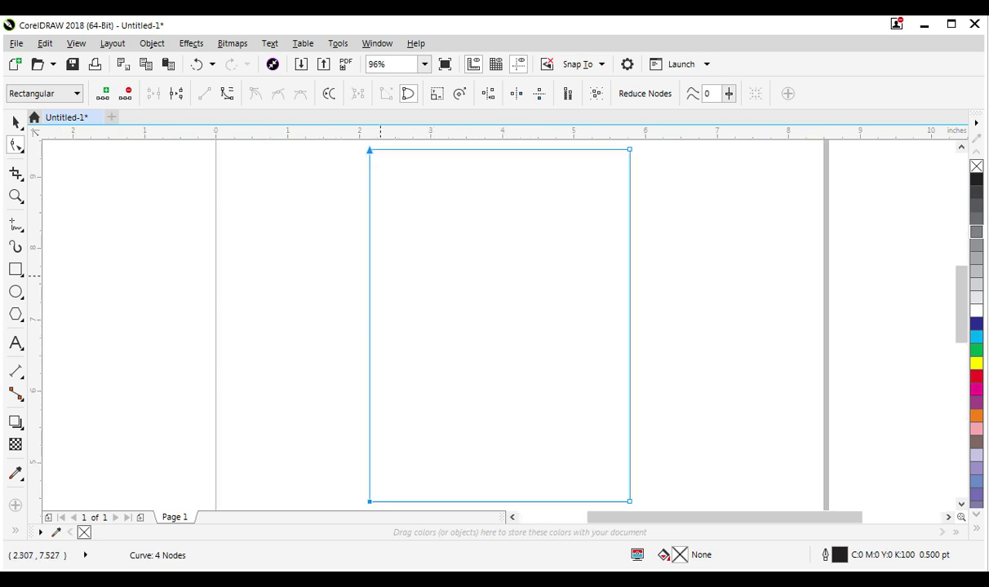
{"action": "mouse_move", "coordinate": [358, 146]}
{"action": "left_mouse_down"}
{"action": "mouse_move", "coordinate": [372, 447]}
{"action": "mouse_move", "coordinate": [460, 445]}
{"action": "left_mouse_up"}
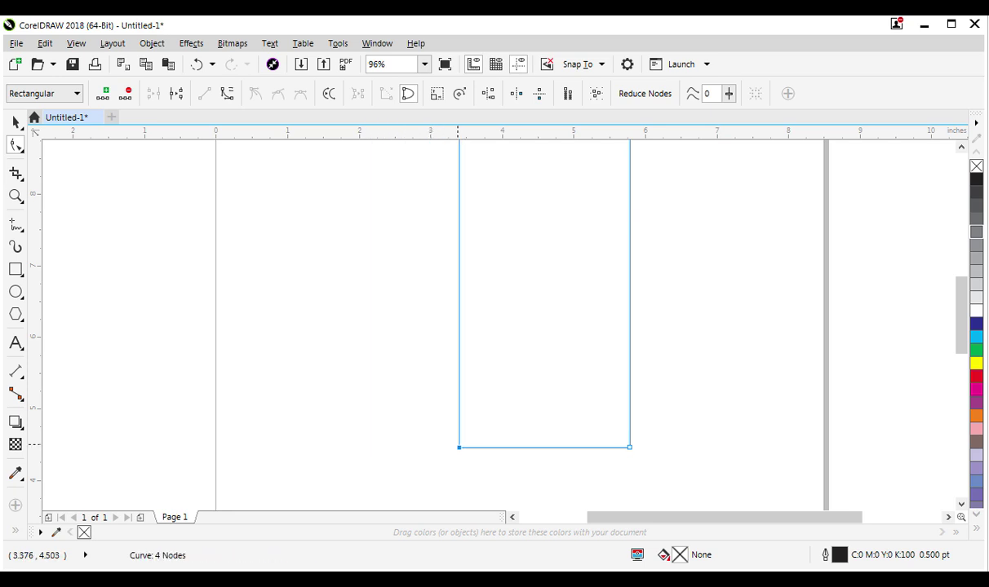
{"action": "mouse_move", "coordinate": [417, 500]}
{"action": "left_mouse_down"}
{"action": "mouse_move", "coordinate": [399, 477]}
{"action": "mouse_move", "coordinate": [414, 149]}
{"action": "left_mouse_up"}
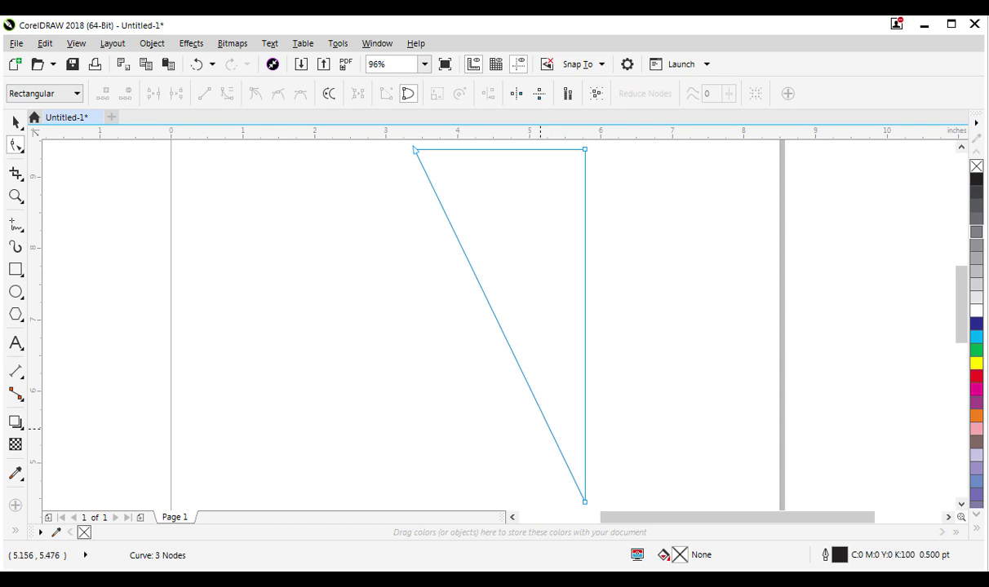
Step: Turn the diagonal edge into a curve and bulge it outward to the left
{"action": "right_click", "coordinate": [488, 302]}
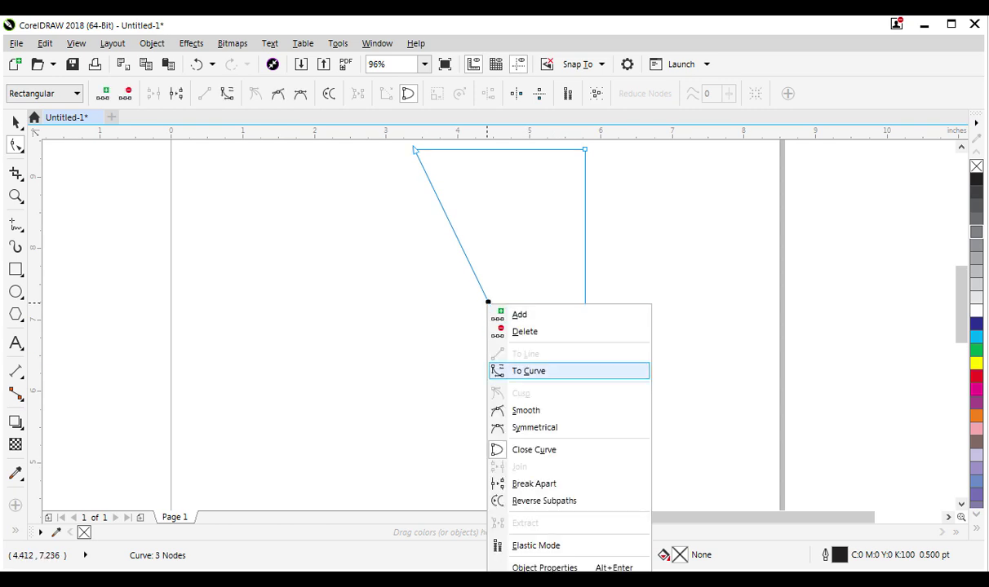
{"action": "left_click", "coordinate": [529, 371]}
{"action": "mouse_move", "coordinate": [501, 330]}
{"action": "left_mouse_down"}
{"action": "mouse_move", "coordinate": [446, 396]}
{"action": "mouse_move", "coordinate": [461, 395]}
{"action": "left_mouse_up"}
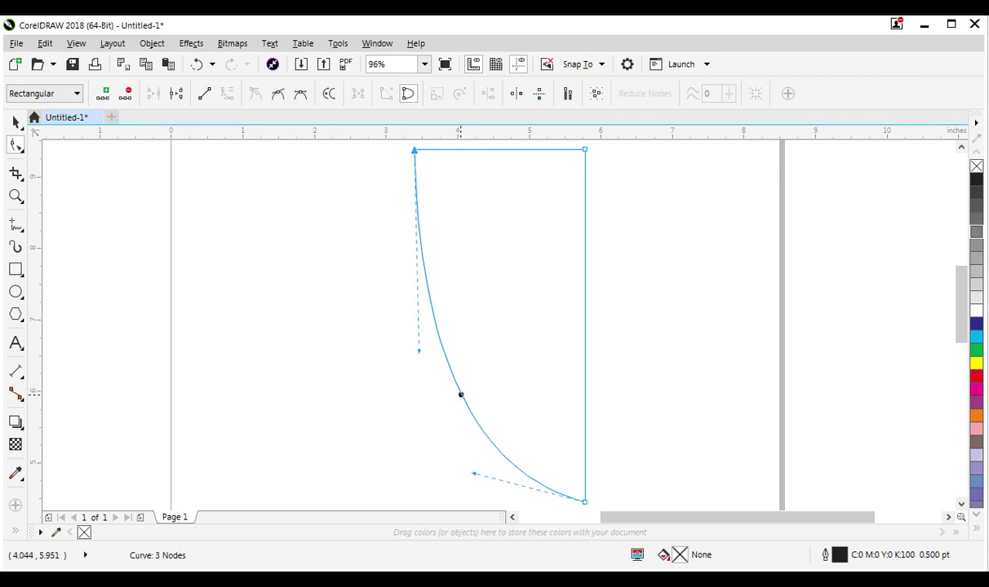
{"action": "left_click", "coordinate": [460, 395]}
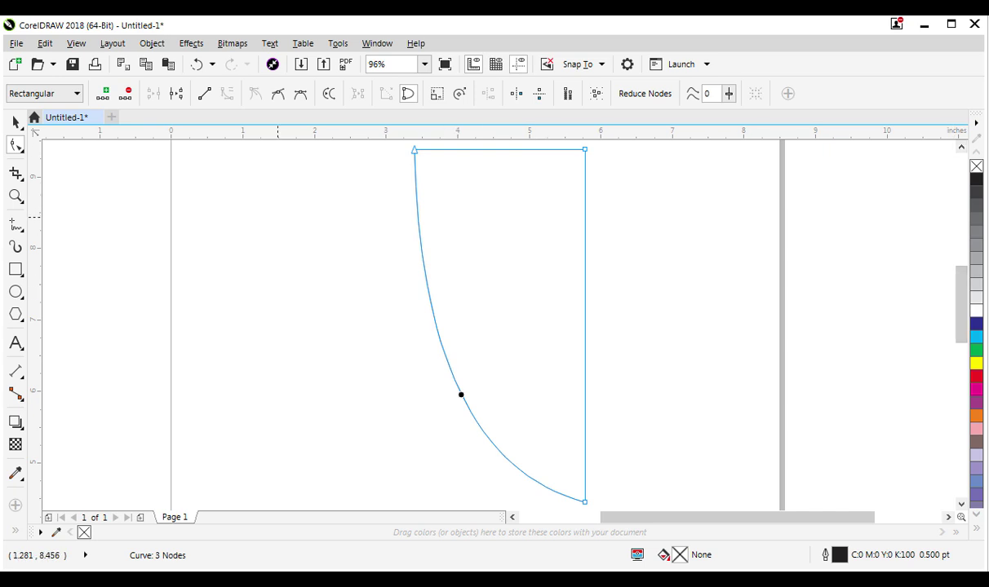
{"action": "scroll", "coordinate": [476, 229], "scroll_direction": "up", "scroll_amount": 1}
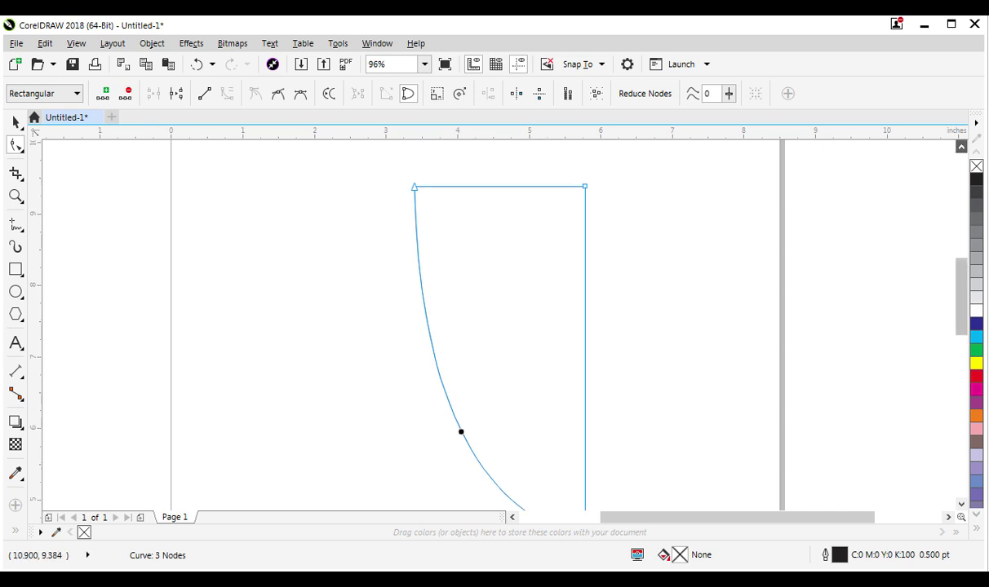
{"action": "scroll", "coordinate": [476, 228], "scroll_direction": "up", "scroll_amount": 1}
Step: Make the top edge a curve segment and raise the top-right corner node
{"action": "right_click", "coordinate": [477, 223]}
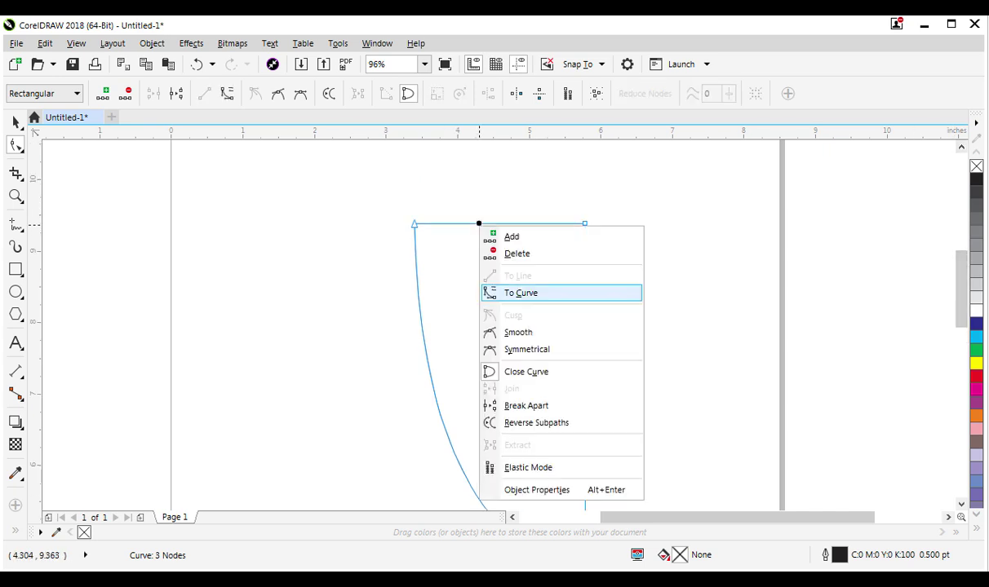
{"action": "left_click", "coordinate": [510, 291]}
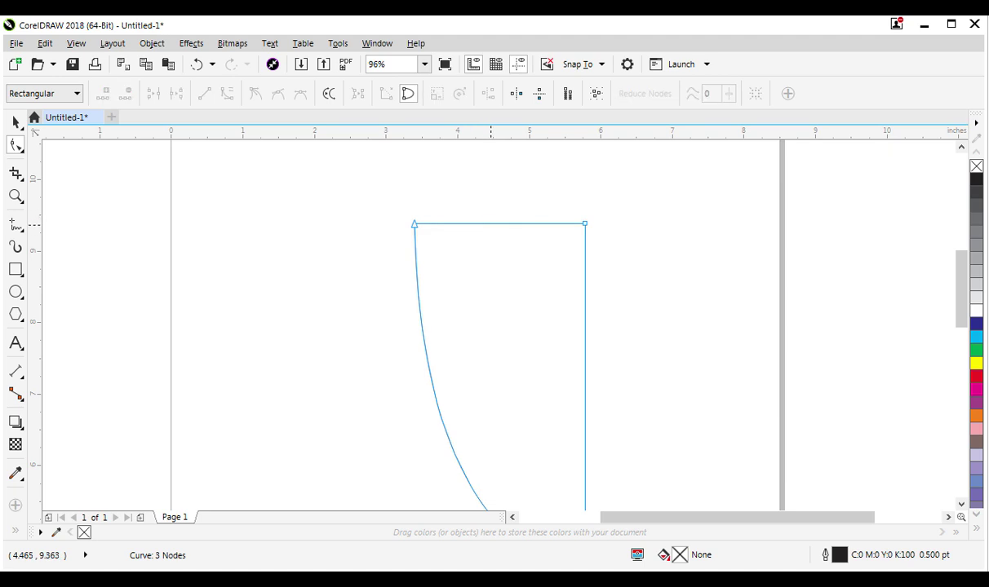
{"action": "left_click_drag", "start_coordinate": [487, 223], "coordinate": [489, 212]}
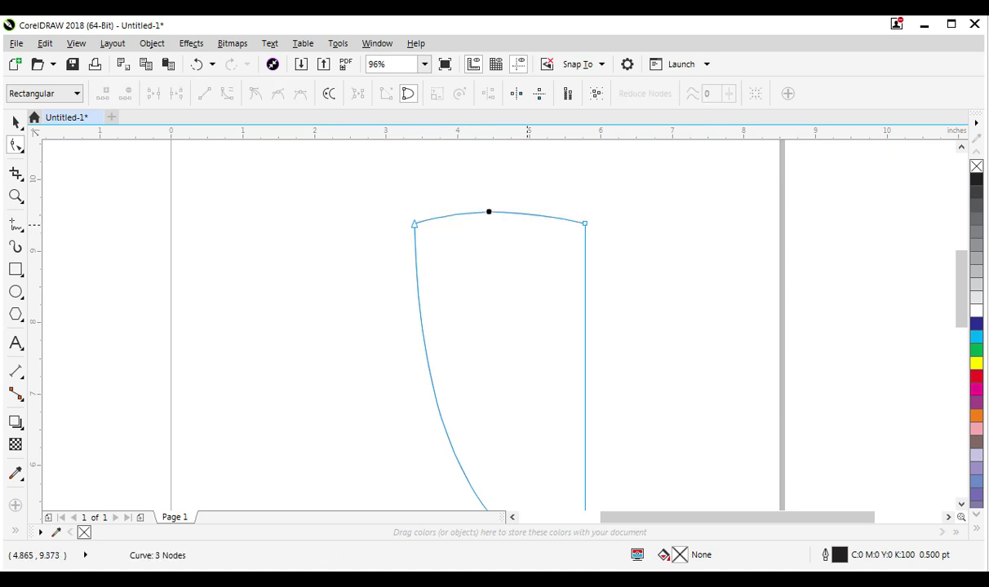
{"action": "key", "text": "ctrl+z"}
{"action": "left_click_drag", "start_coordinate": [585, 223], "coordinate": [585, 200]}
Step: Adjust the control handles into a gentle S-wave and refine the lower side curve
{"action": "left_click_drag", "start_coordinate": [470, 223], "coordinate": [479, 239]}
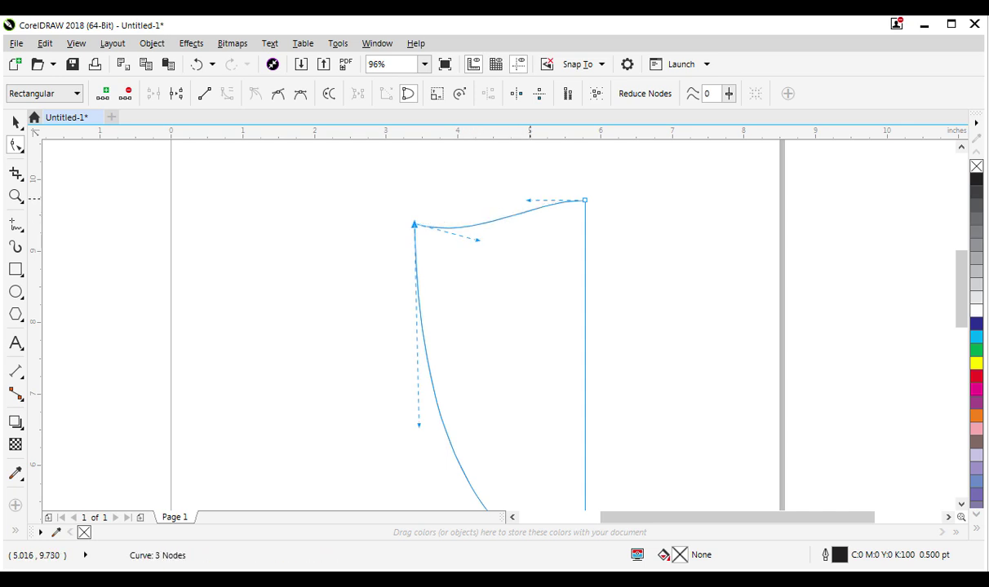
{"action": "left_click_drag", "start_coordinate": [530, 198], "coordinate": [524, 196]}
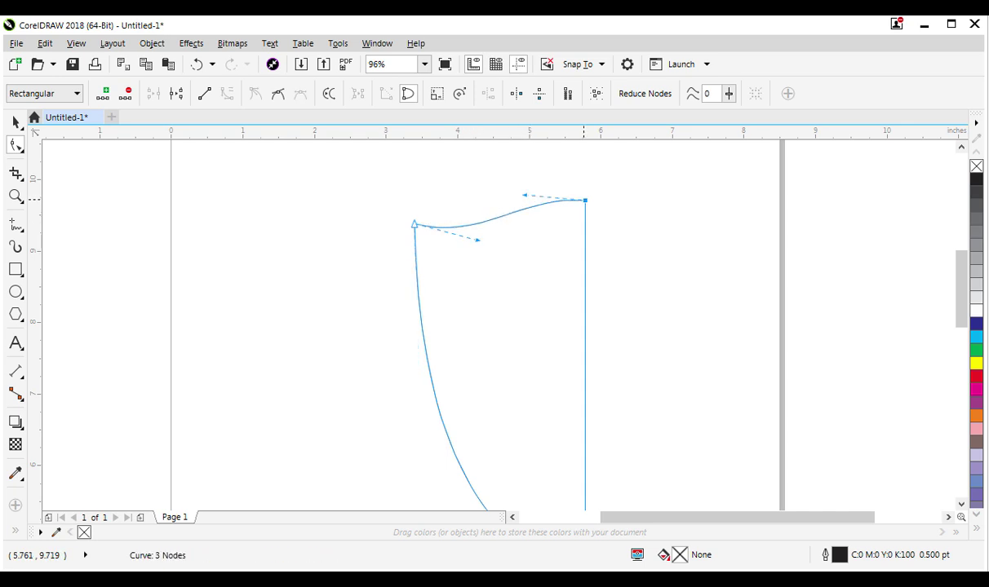
{"action": "left_click_drag", "start_coordinate": [583, 200], "coordinate": [583, 195]}
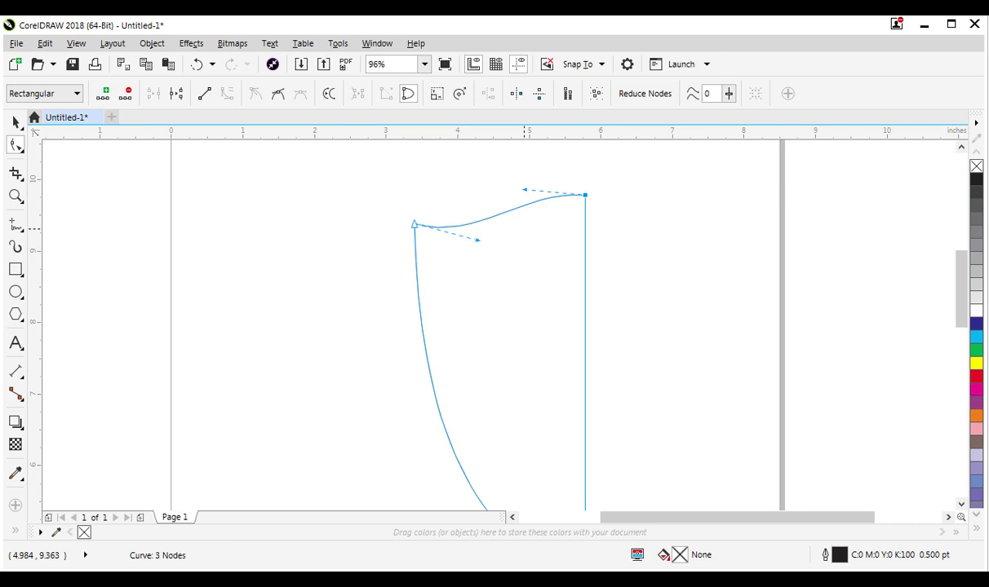
{"action": "left_click_drag", "start_coordinate": [480, 240], "coordinate": [481, 242]}
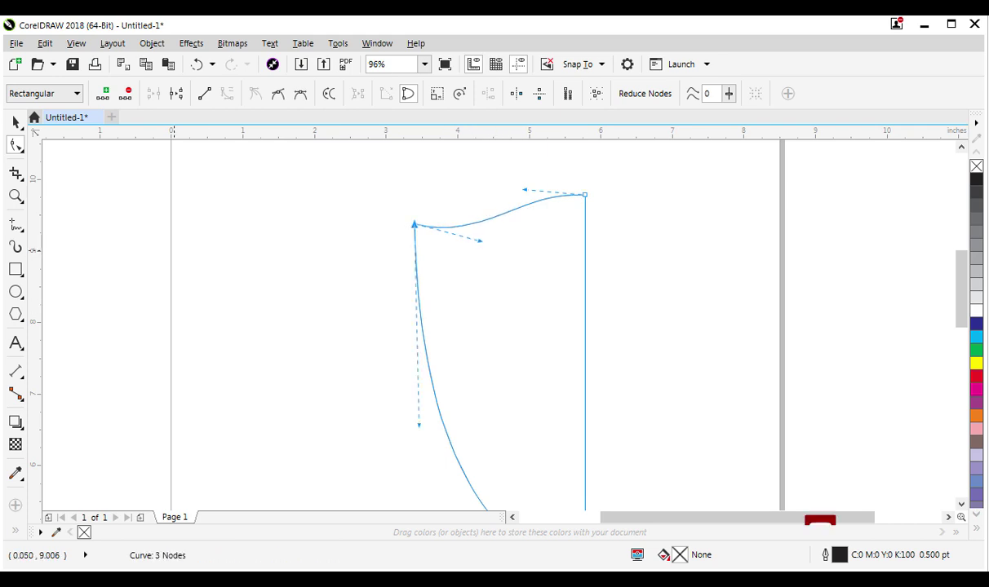
{"action": "scroll", "coordinate": [503, 326], "scroll_direction": "down", "scroll_amount": 1}
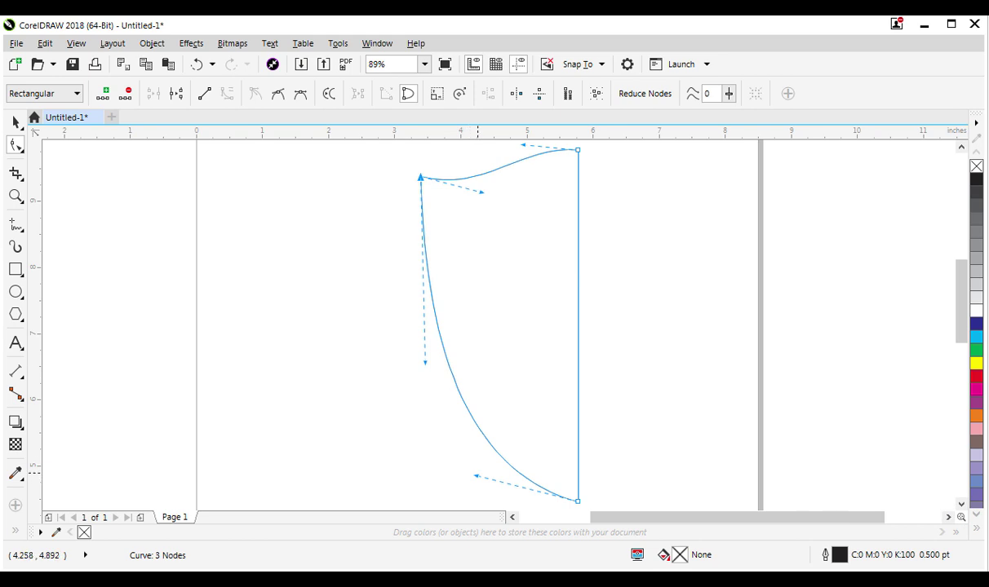
{"action": "left_click_drag", "start_coordinate": [475, 474], "coordinate": [490, 461]}
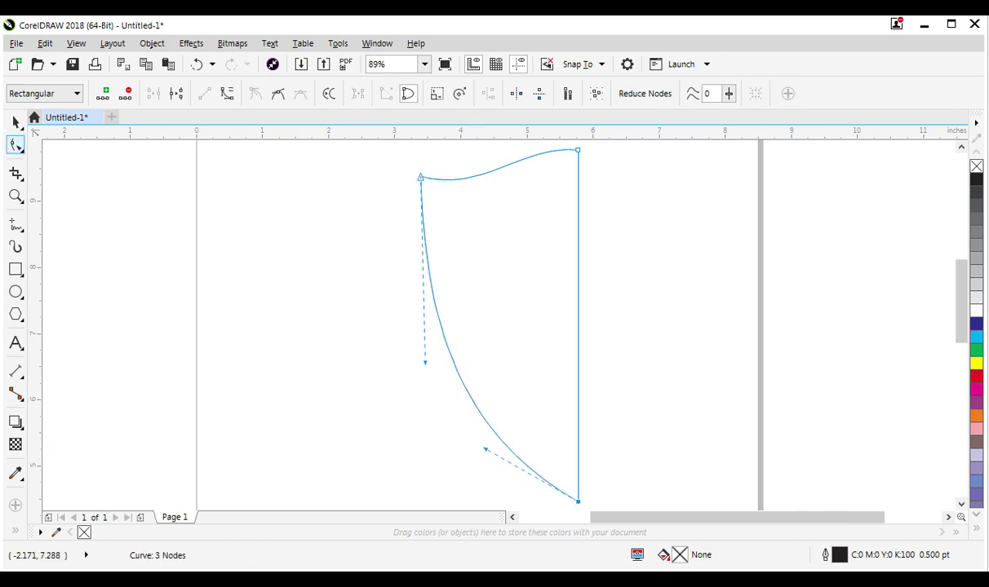
{"action": "left_click", "coordinate": [14, 121]}
Step: Make a mirrored copy of the half-shield on the right and weld both halves together
{"action": "left_click_drag", "start_coordinate": [500, 330], "coordinate": [368, 329]}
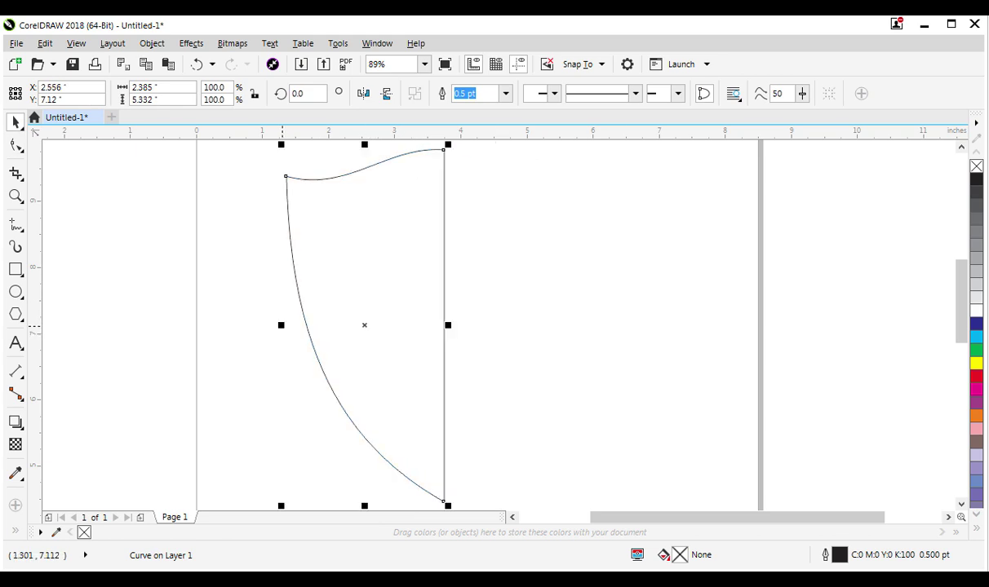
{"action": "left_click_drag", "start_coordinate": [281, 326], "coordinate": [492, 331]}
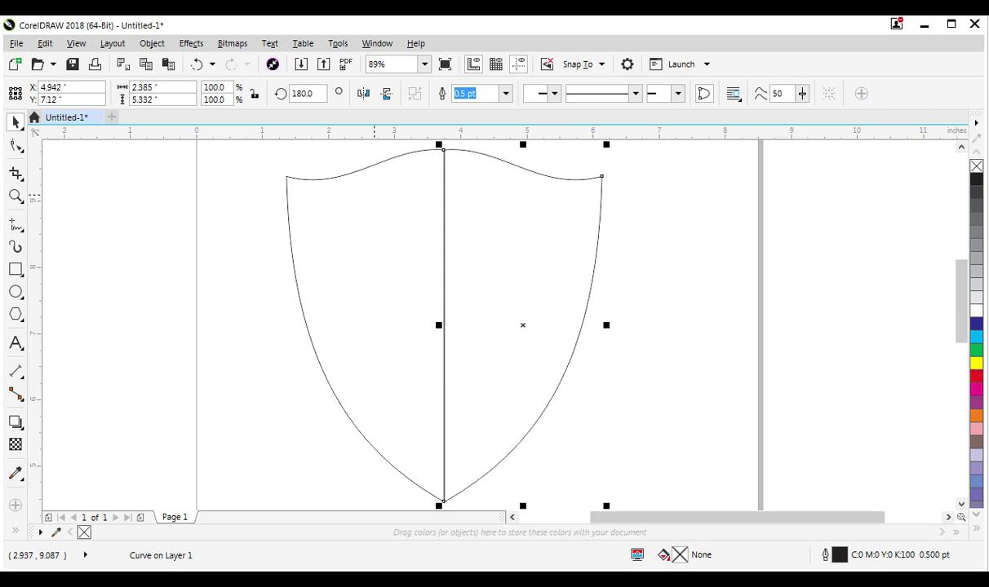
{"action": "left_click", "coordinate": [361, 165], "text": "shift"}
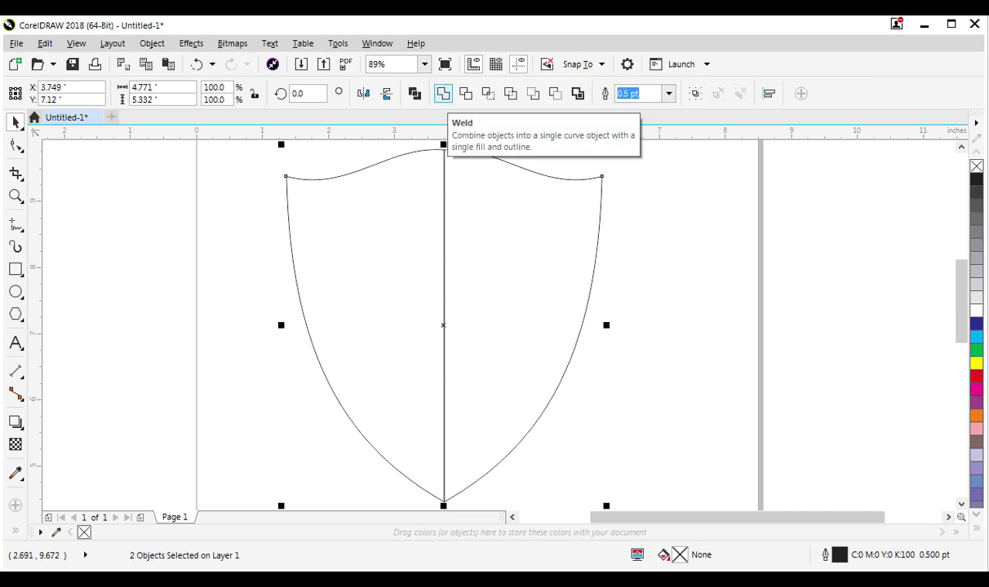
{"action": "left_click", "coordinate": [443, 93]}
{"action": "left_click", "coordinate": [462, 189]}
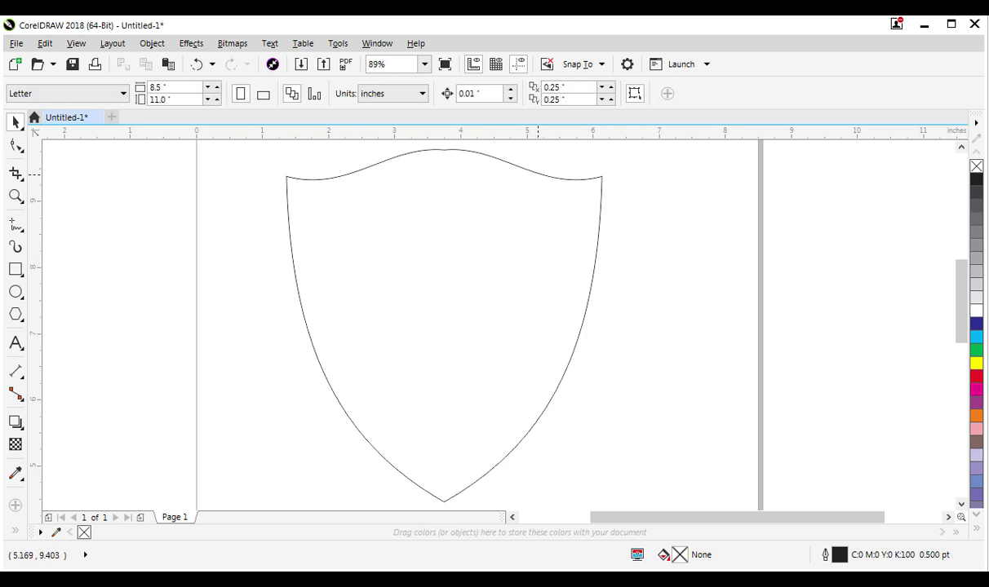
{"action": "left_click", "coordinate": [537, 174]}
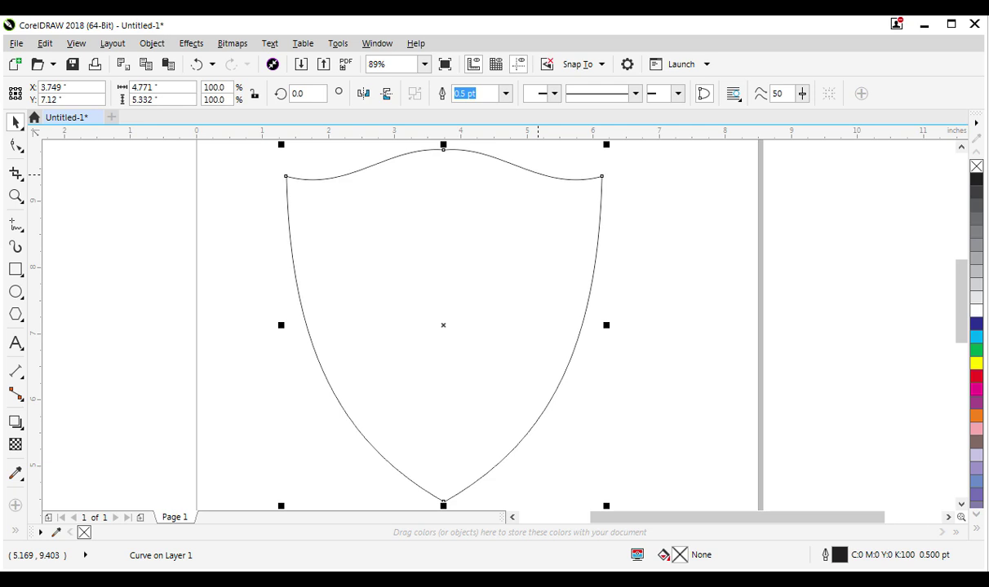
Step: Apply a fountain fill: light grey left, grey right, white middle stop at 51%
{"action": "key", "text": "F11"}
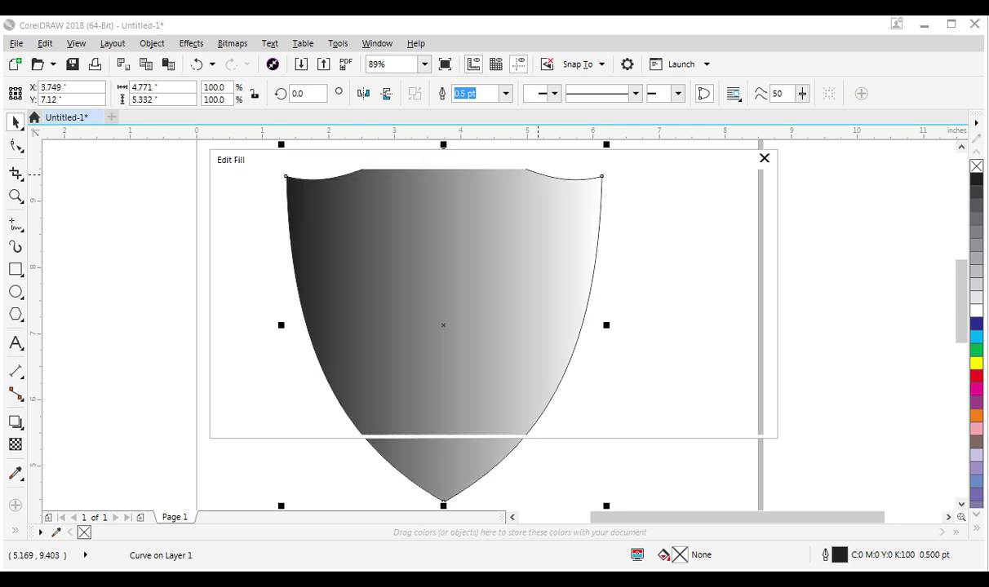
{"action": "left_click_drag", "start_coordinate": [326, 160], "coordinate": [560, 194]}
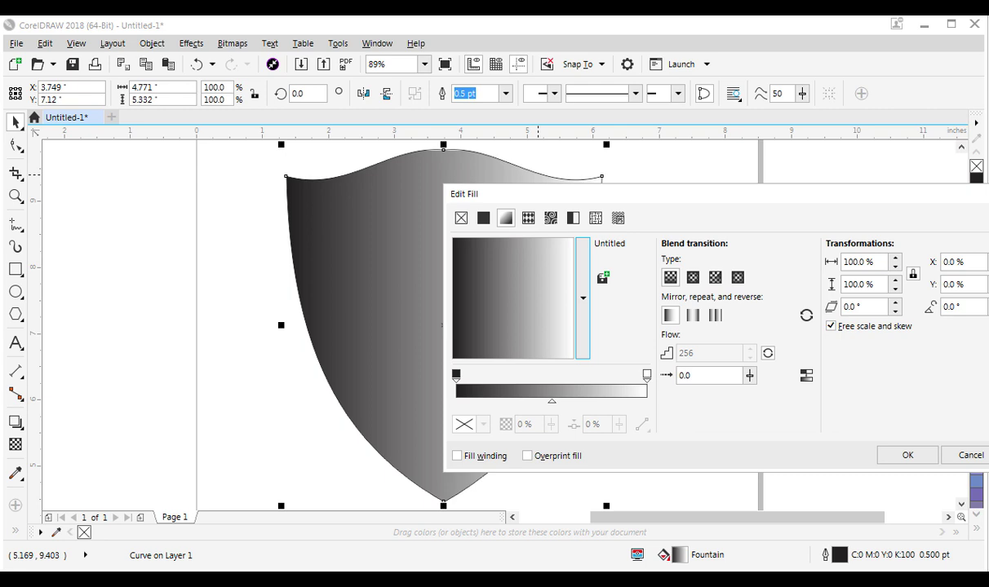
{"action": "left_click", "coordinate": [456, 375]}
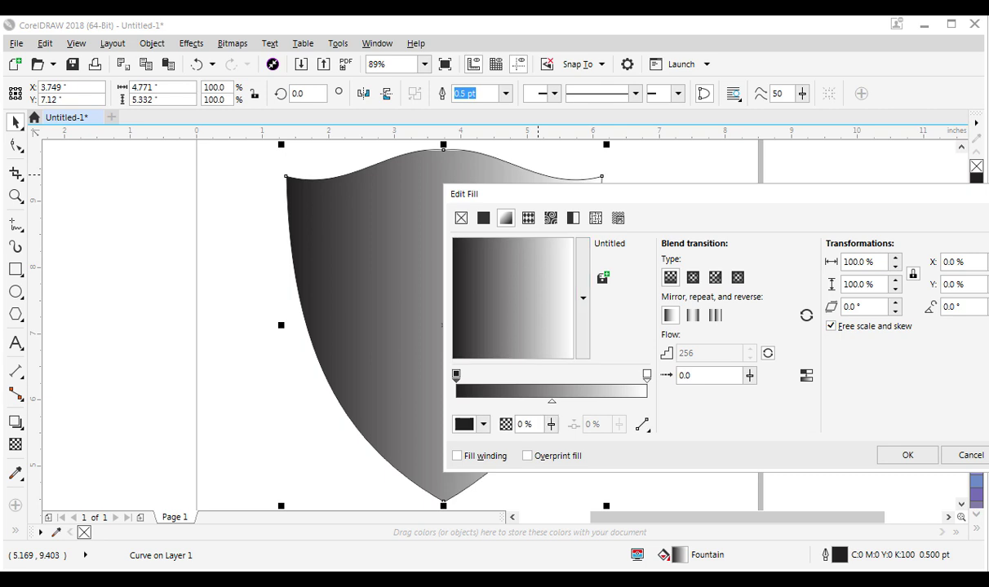
{"action": "left_click", "coordinate": [483, 424]}
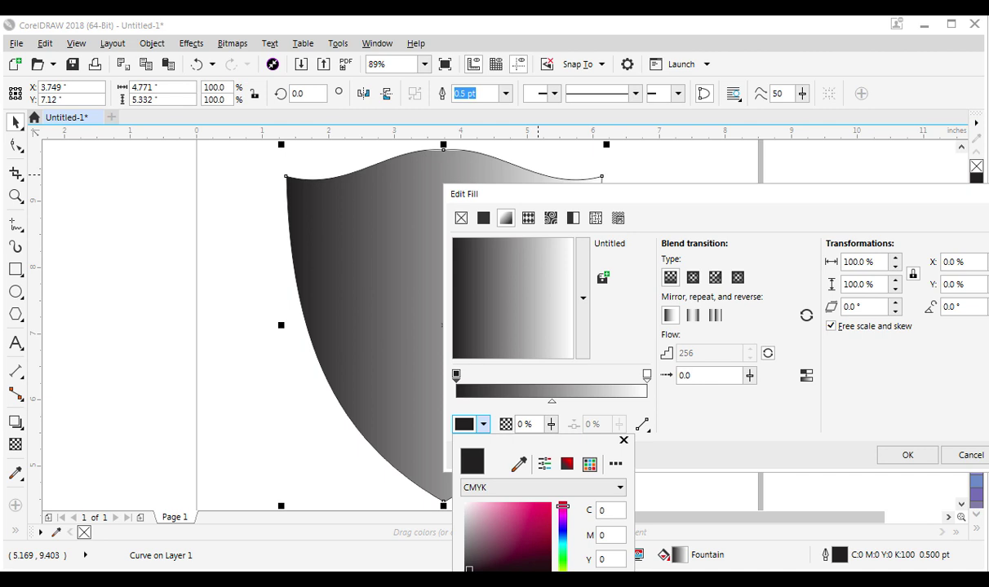
{"action": "key", "text": "Return"}
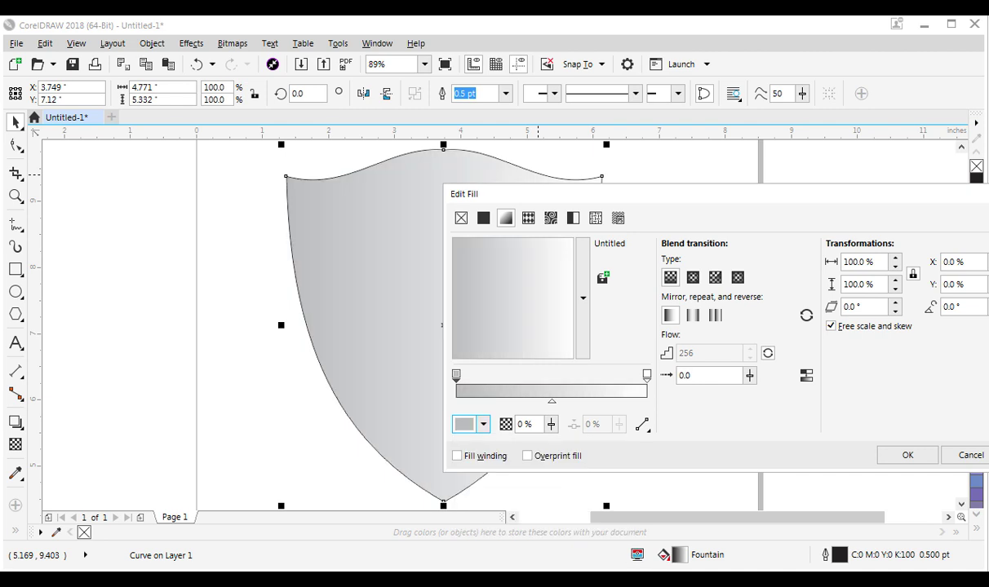
{"action": "left_click", "coordinate": [551, 401]}
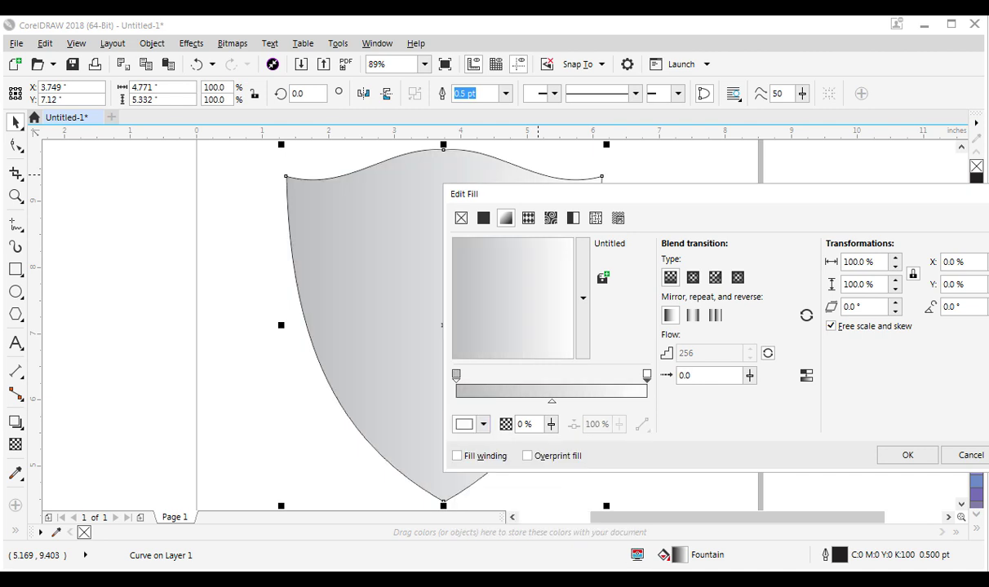
{"action": "left_click", "coordinate": [483, 424]}
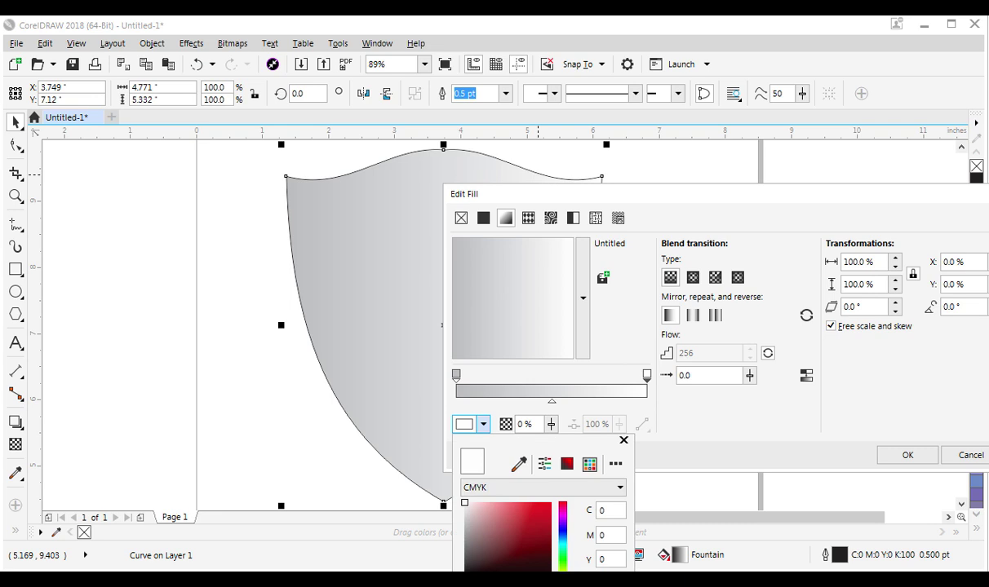
{"action": "key", "text": "Return"}
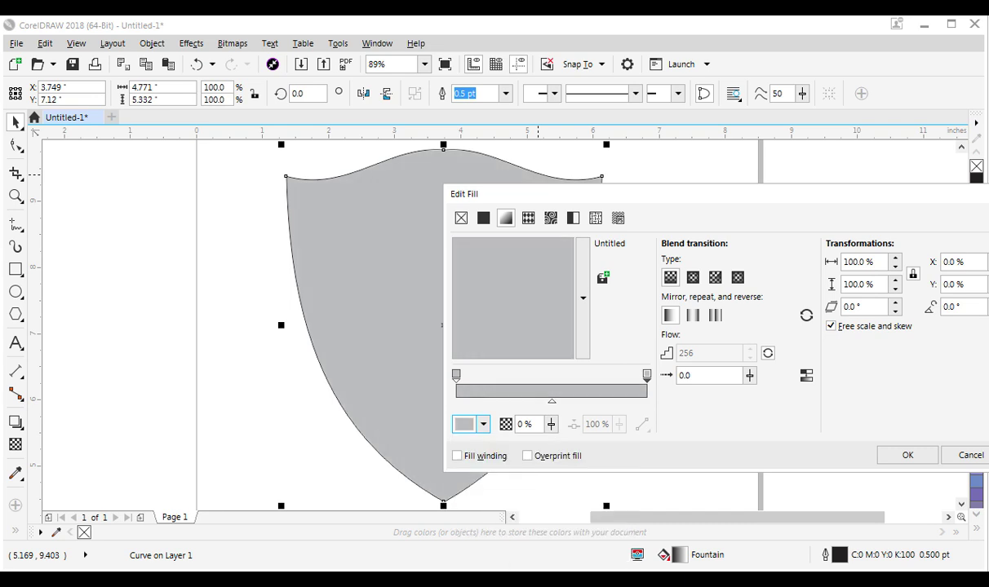
{"action": "double_click", "coordinate": [551, 390]}
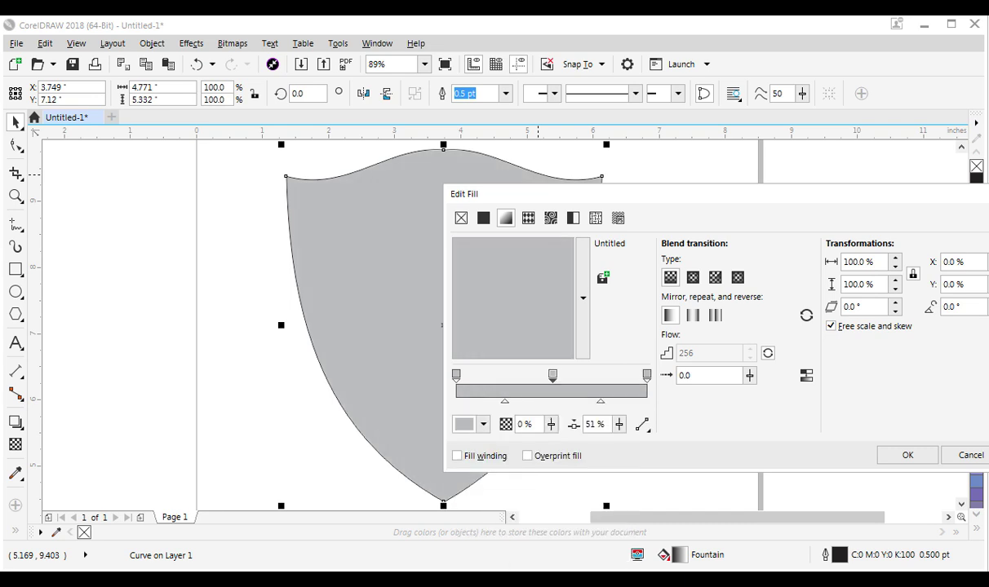
{"action": "left_click", "coordinate": [483, 424]}
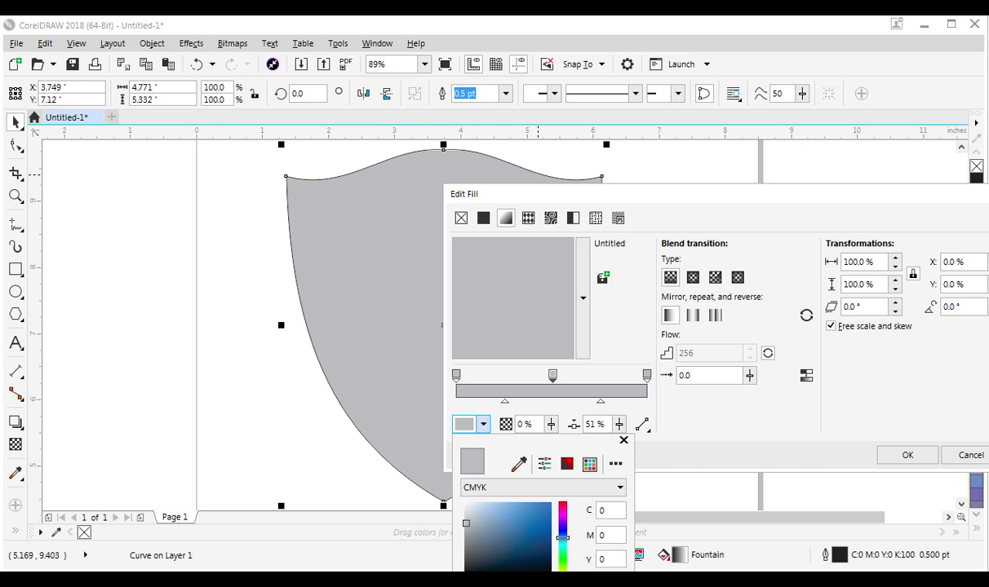
{"action": "key", "text": "Return"}
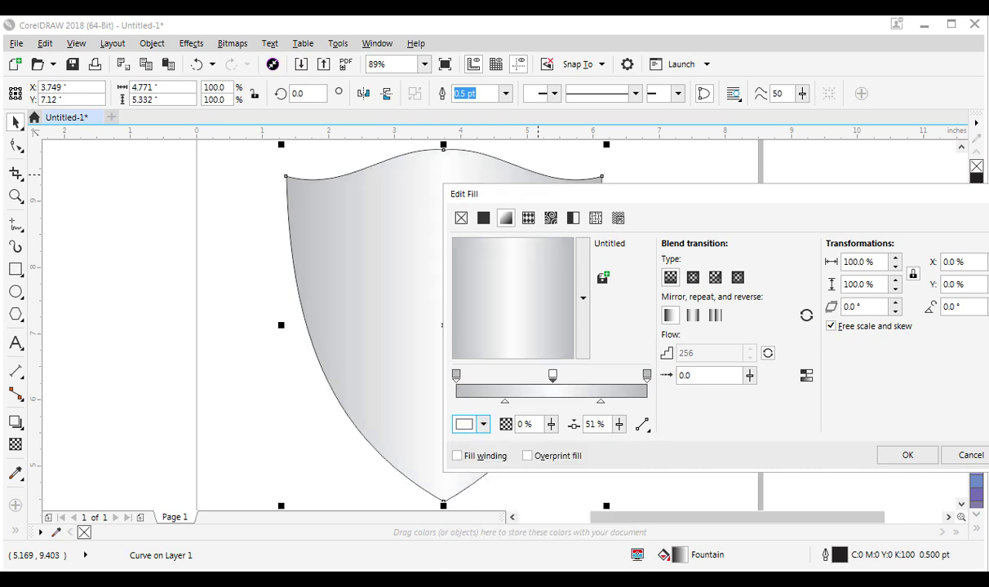
{"action": "key", "text": "Return"}
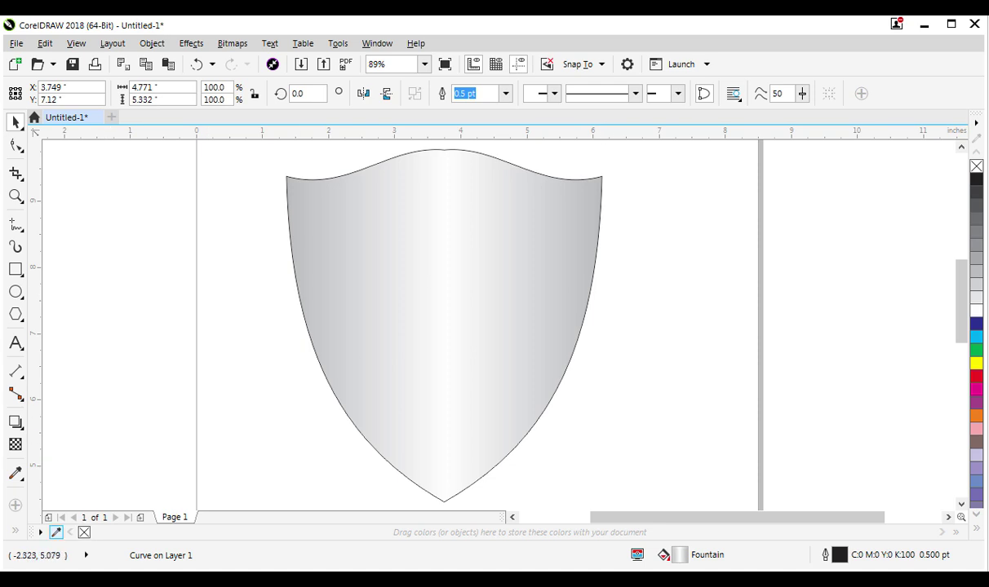
Step: Remove the shield's outline and drop a 95% scaled copy inside it
{"action": "right_click", "coordinate": [84, 532]}
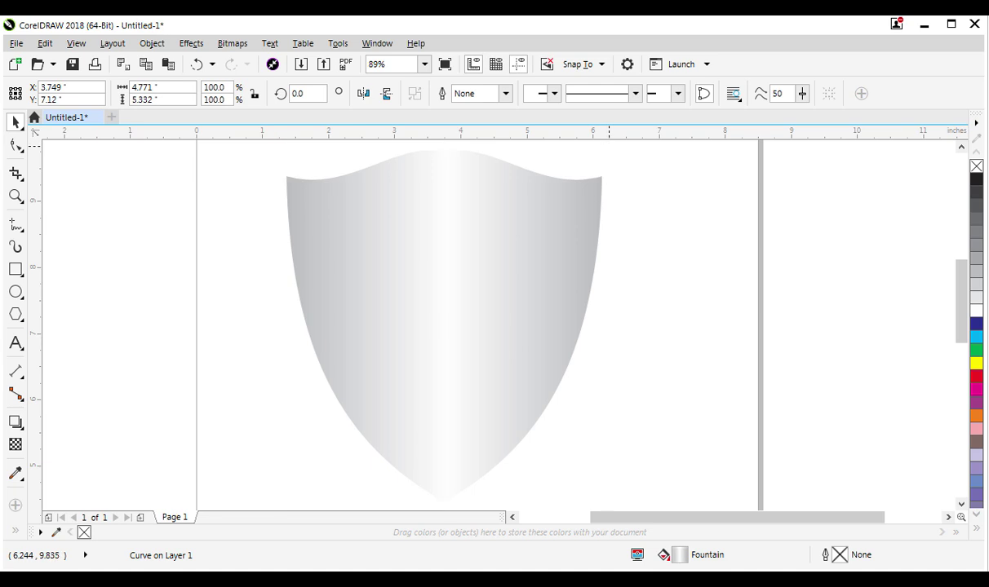
{"action": "left_click_drag", "start_coordinate": [607, 145], "coordinate": [596, 163]}
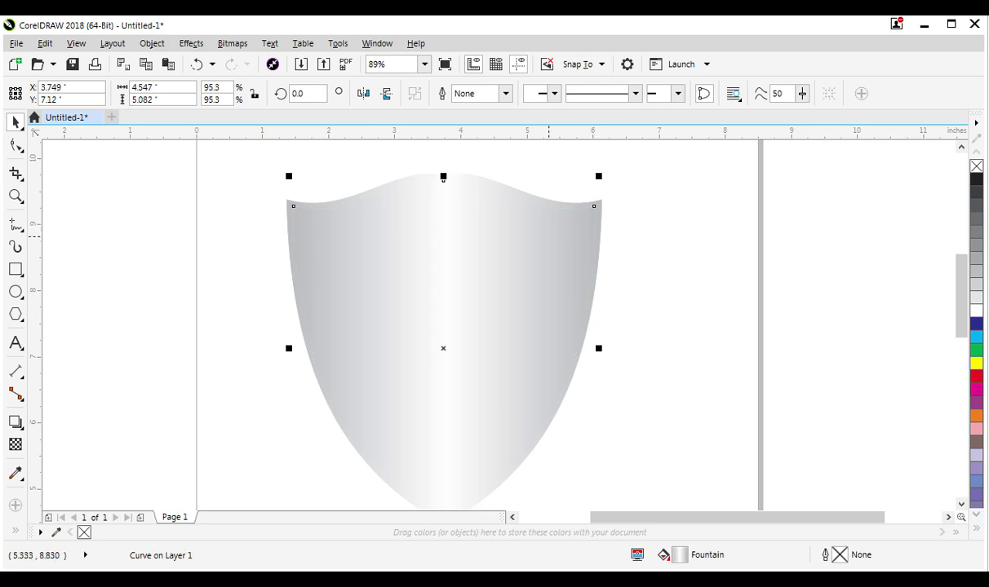
{"action": "key", "text": "F11"}
{"action": "type", "text": "290.7"}
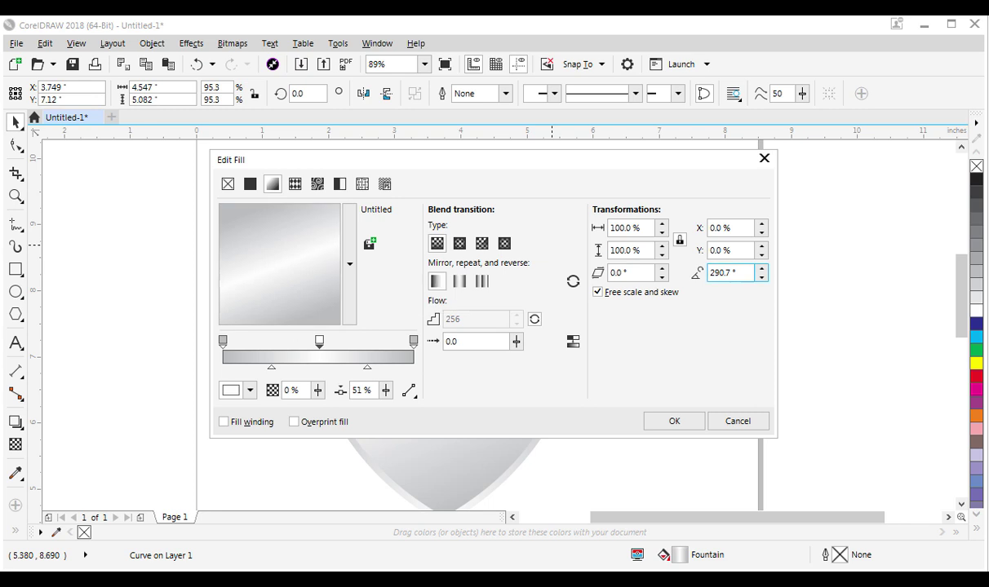
{"action": "double_click", "coordinate": [721, 272]}
{"action": "type", "text": "90"}
{"action": "key", "text": "Return"}
{"action": "key", "text": "Escape"}
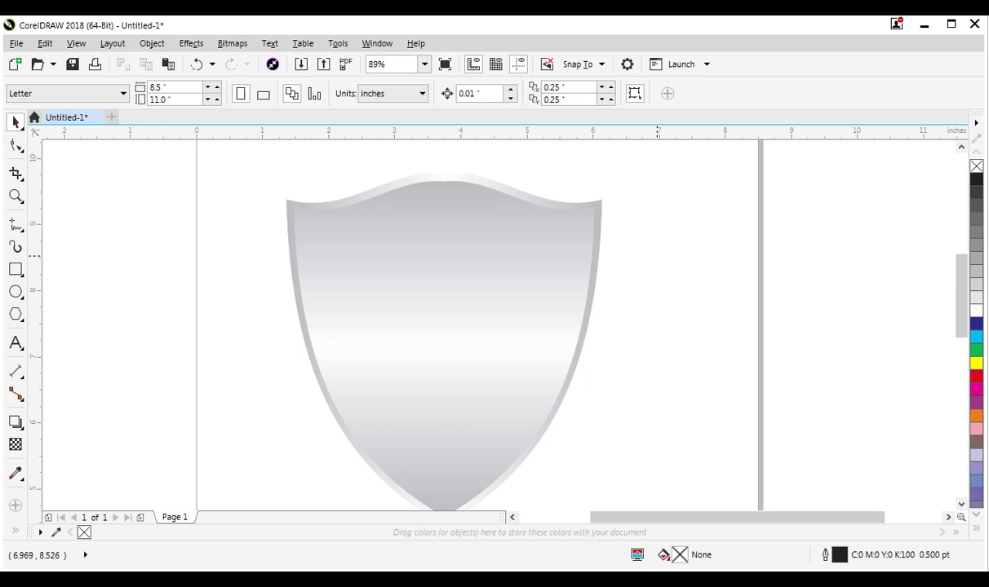
{"action": "left_click", "coordinate": [558, 238]}
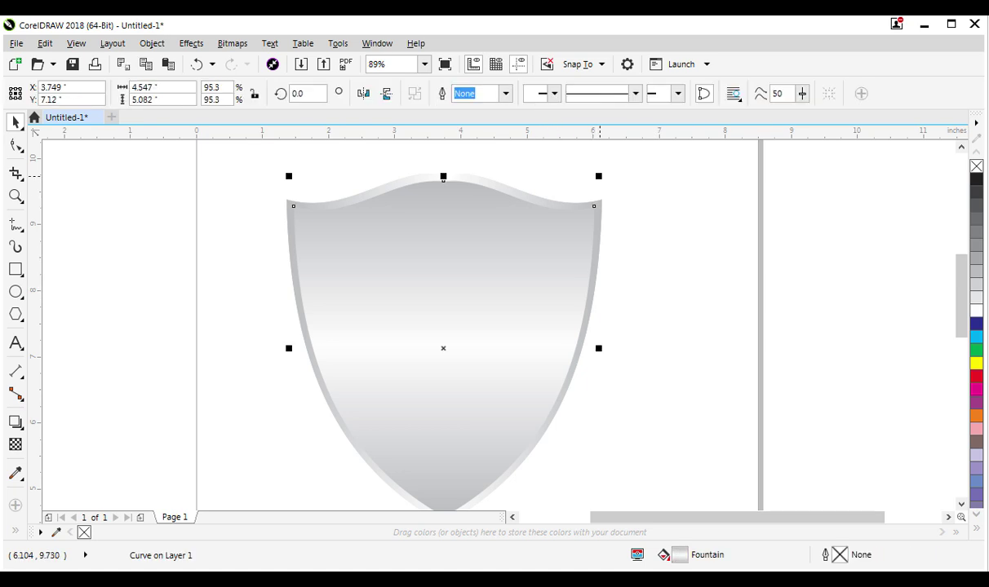
{"action": "key", "text": "ctrl+z"}
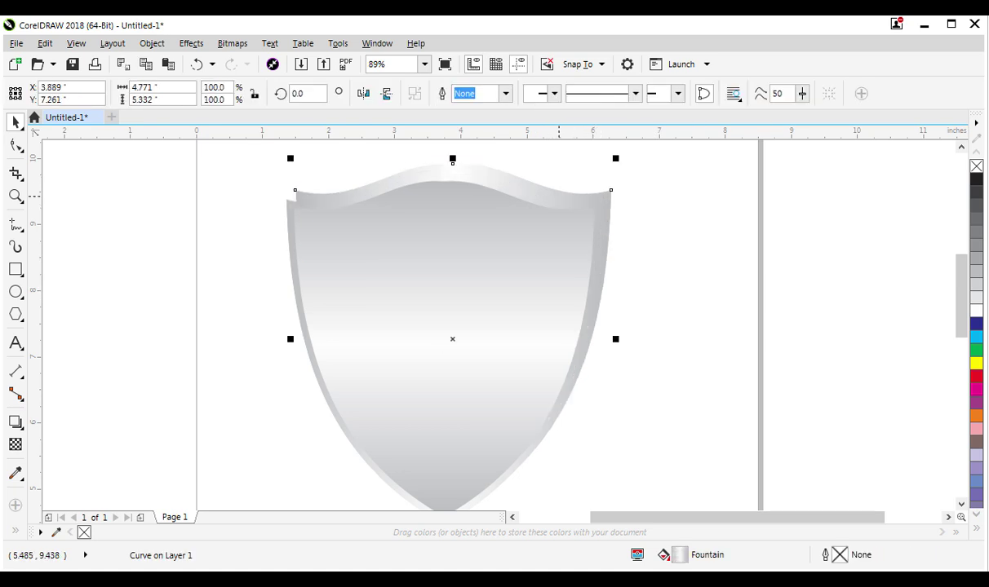
{"action": "key", "text": "ctrl+z"}
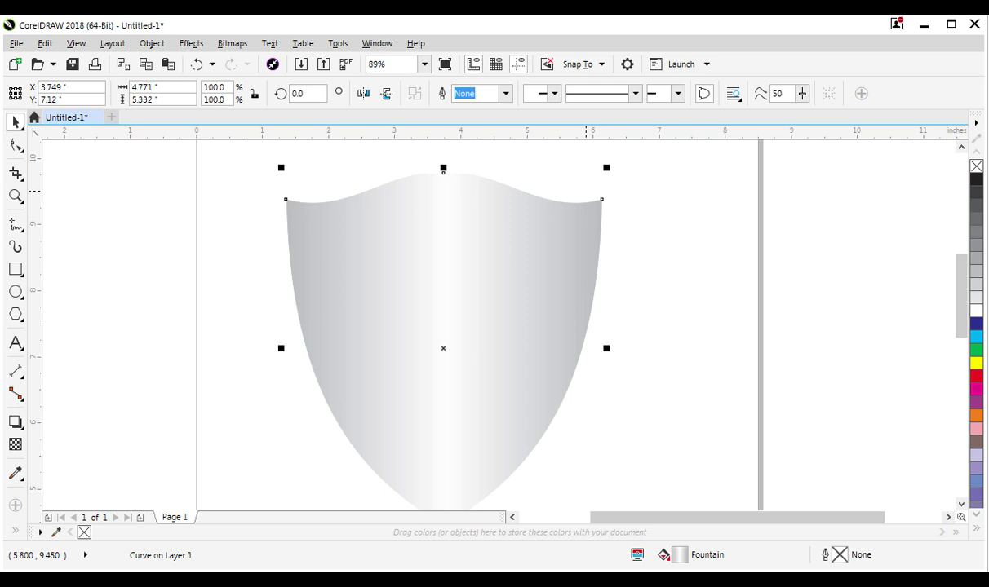
Step: Add two nested smaller shield copies, about 90% and 88%, inside the shield
{"action": "left_click_drag", "start_coordinate": [606, 167], "coordinate": [593, 170]}
{"action": "left_click_drag", "start_coordinate": [594, 171], "coordinate": [596, 174]}
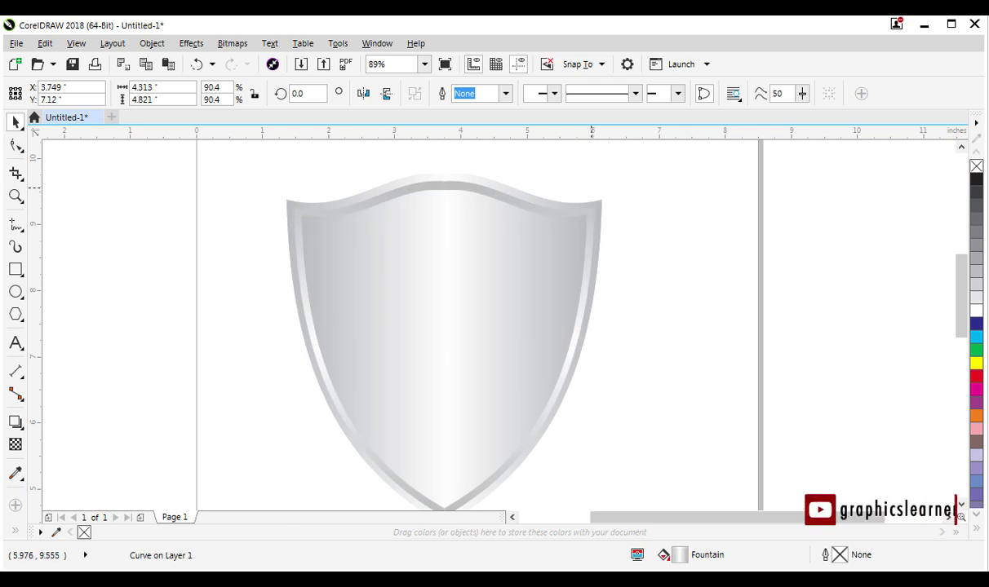
{"action": "left_click_drag", "start_coordinate": [593, 188], "coordinate": [596, 193]}
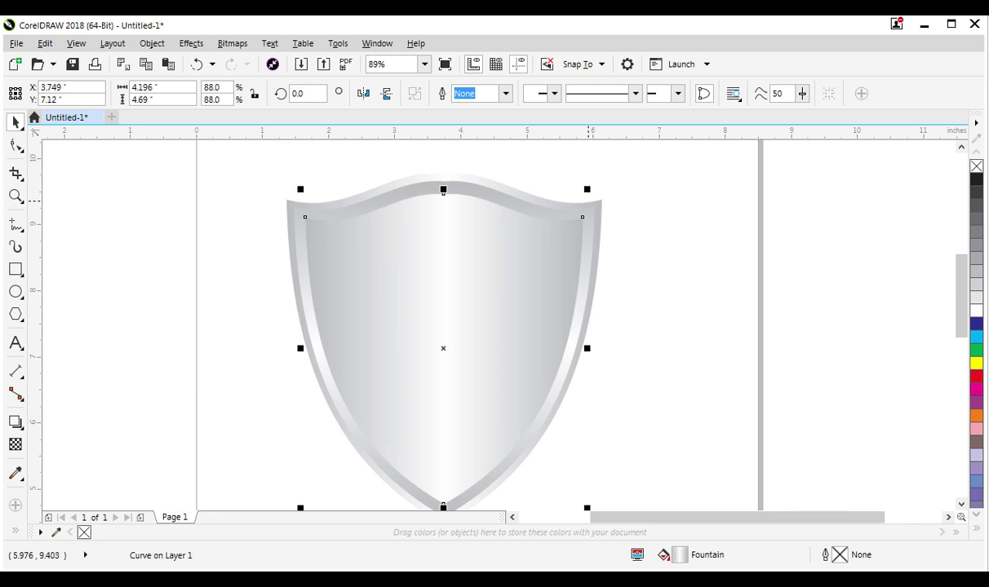
{"action": "left_click_drag", "start_coordinate": [591, 186], "coordinate": [601, 190]}
Step: Fill the innermost 87.8% shield copy with solid dark blue
{"action": "scroll", "coordinate": [605, 190], "scroll_direction": "left", "scroll_amount": 2}
{"action": "key", "text": "Escape"}
{"action": "left_click", "coordinate": [555, 294]}
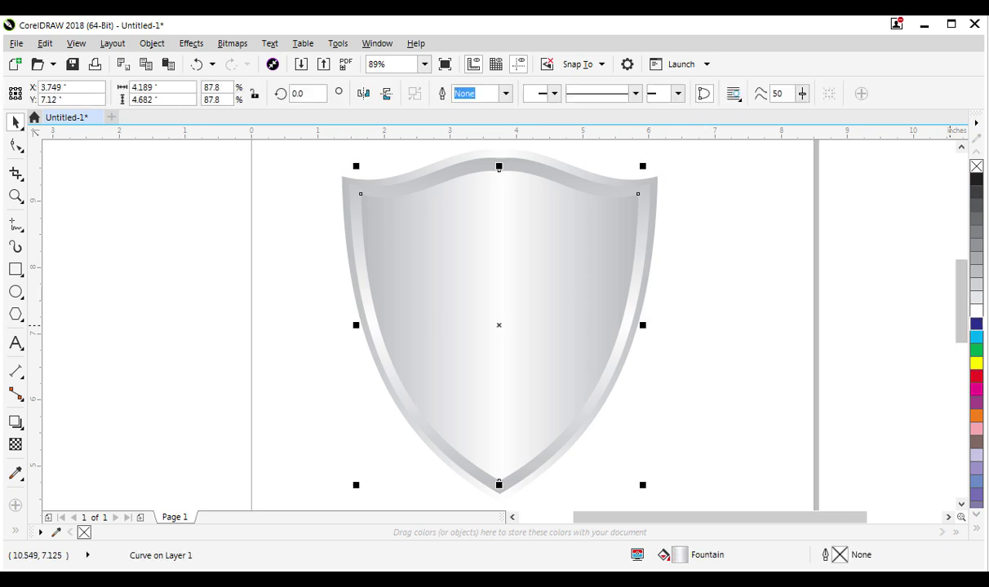
{"action": "left_click", "coordinate": [976, 324]}
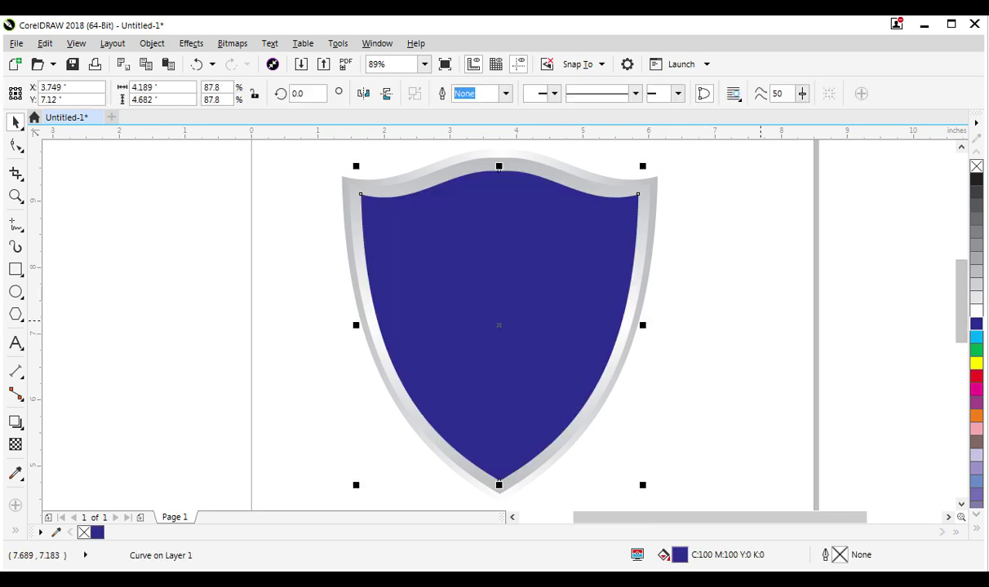
Step: Set the inner shield's gradient end colour to C100 M50 K30
{"action": "key", "text": "Escape"}
{"action": "left_click", "coordinate": [538, 297]}
{"action": "key", "text": "F11"}
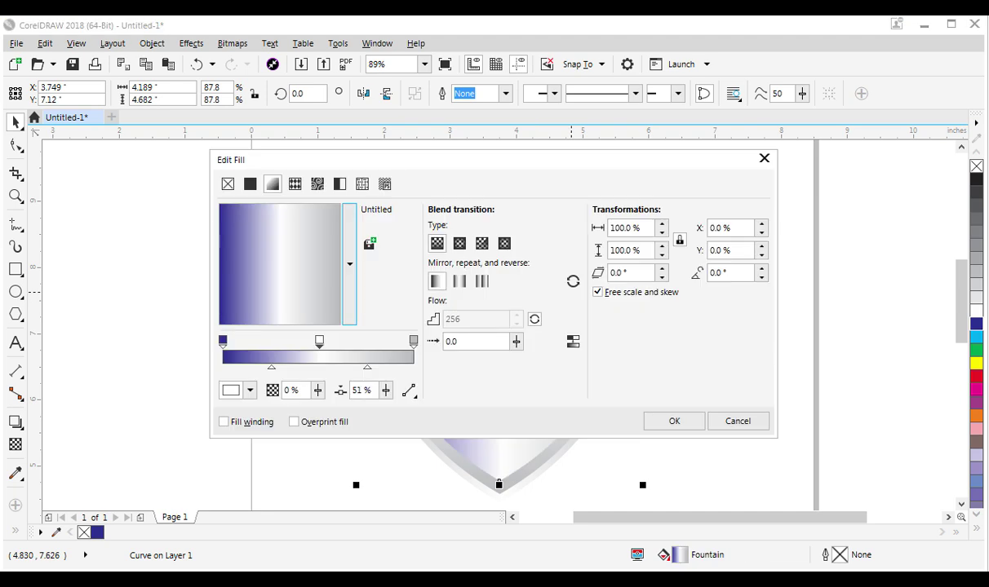
{"action": "left_click", "coordinate": [414, 341]}
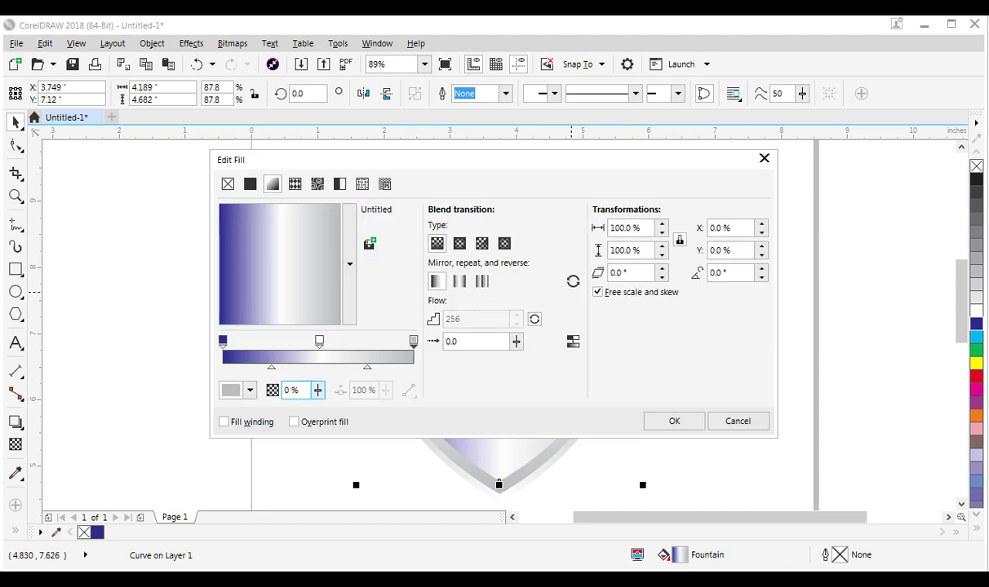
{"action": "left_click", "coordinate": [249, 390]}
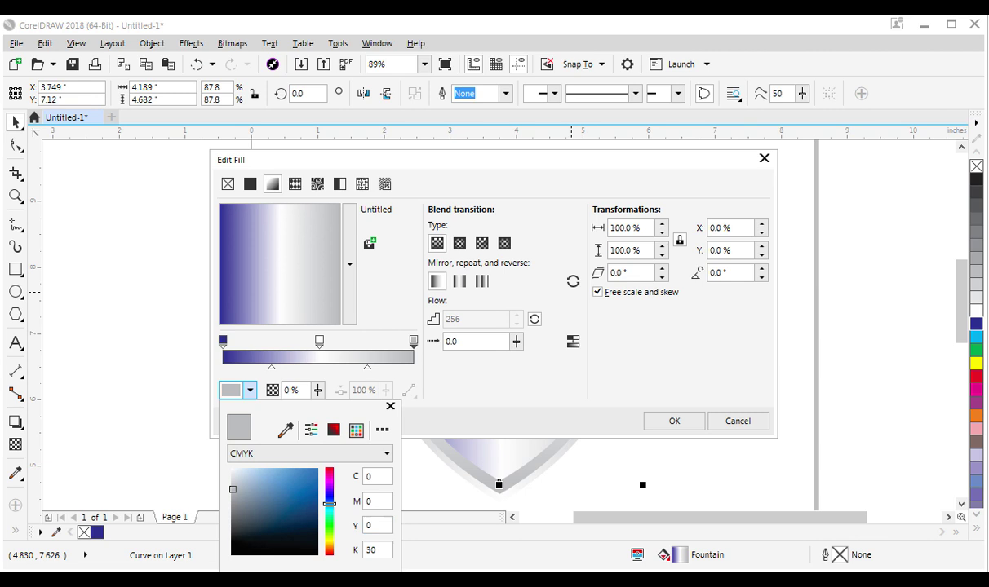
{"action": "left_click", "coordinate": [377, 476]}
{"action": "key", "text": "Tab"}
{"action": "key", "text": "Tab"}
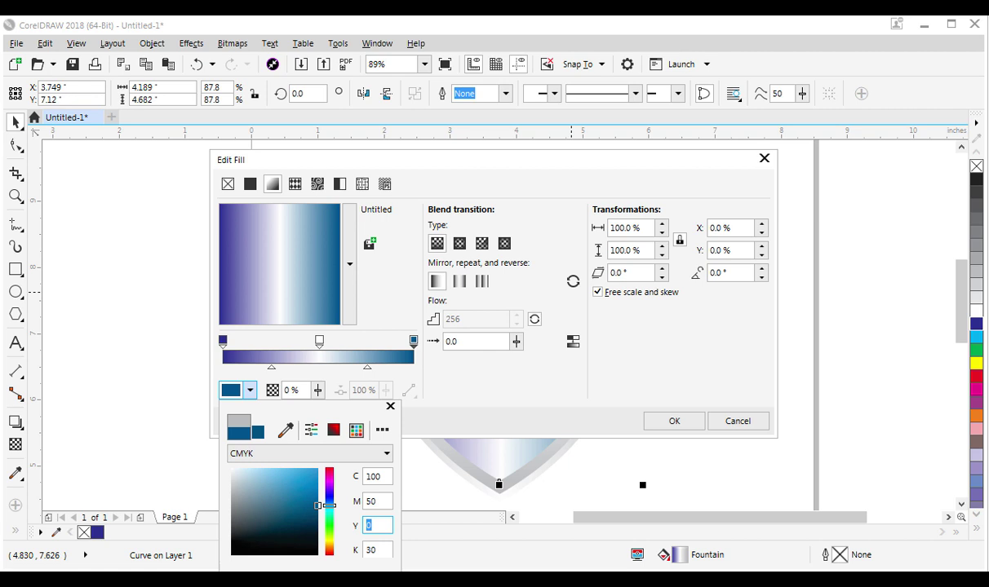
{"action": "key", "text": "Return"}
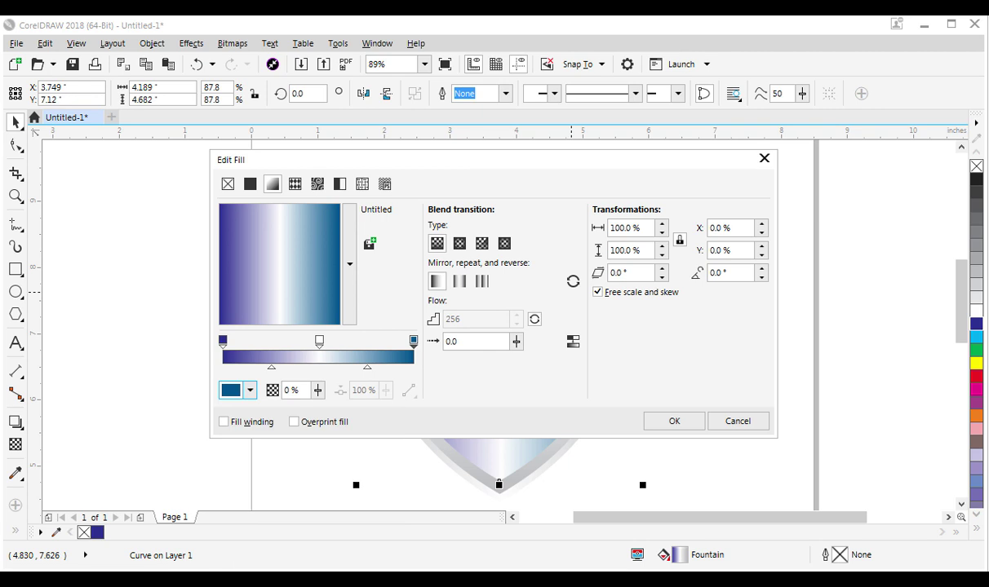
Step: Set the gradient's middle stop to C100 M80 for a lighter blue
{"action": "left_click", "coordinate": [319, 341]}
{"action": "left_click", "coordinate": [250, 390]}
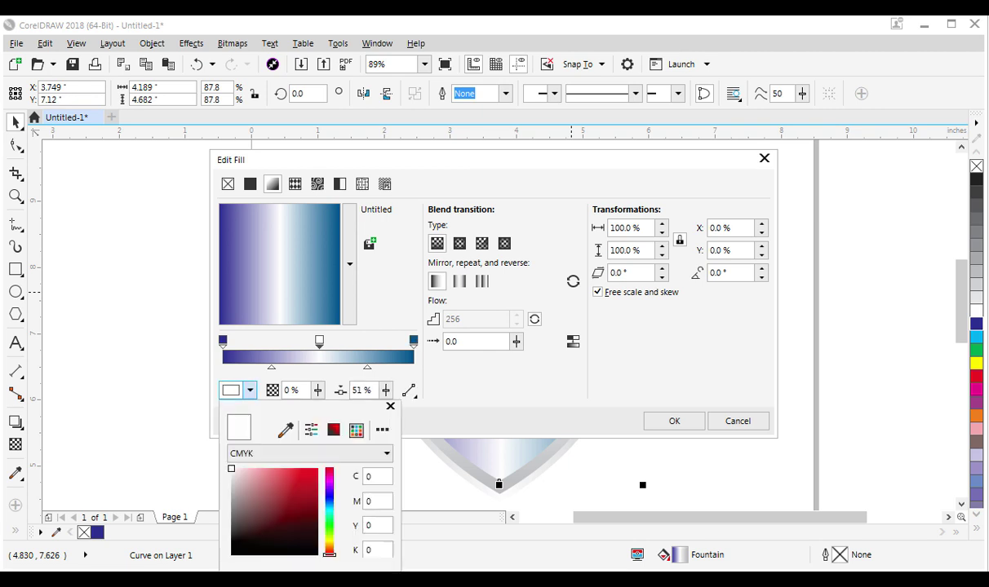
{"action": "left_click", "coordinate": [377, 476]}
{"action": "type", "text": "100"}
{"action": "key", "text": "Tab"}
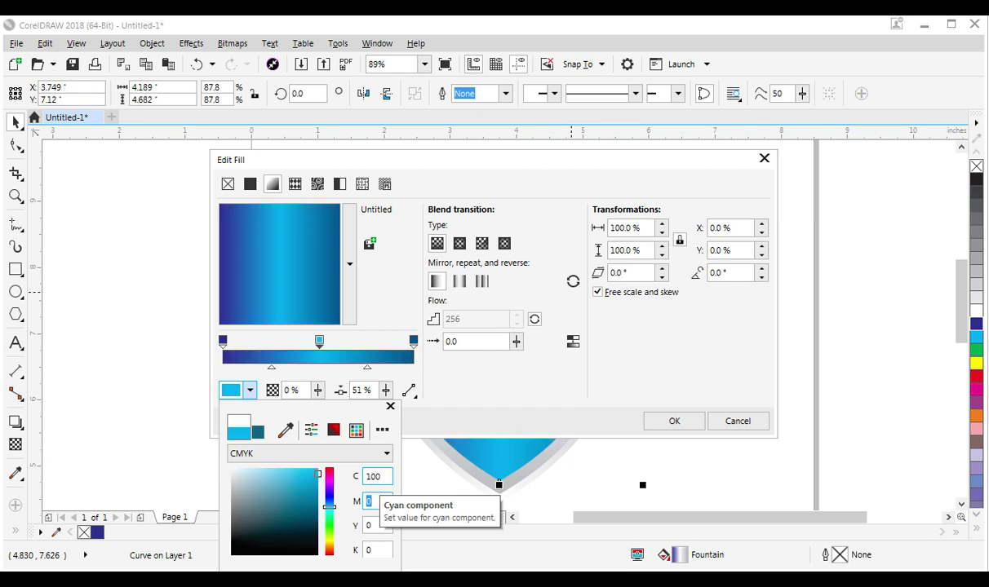
{"action": "key", "text": "Tab"}
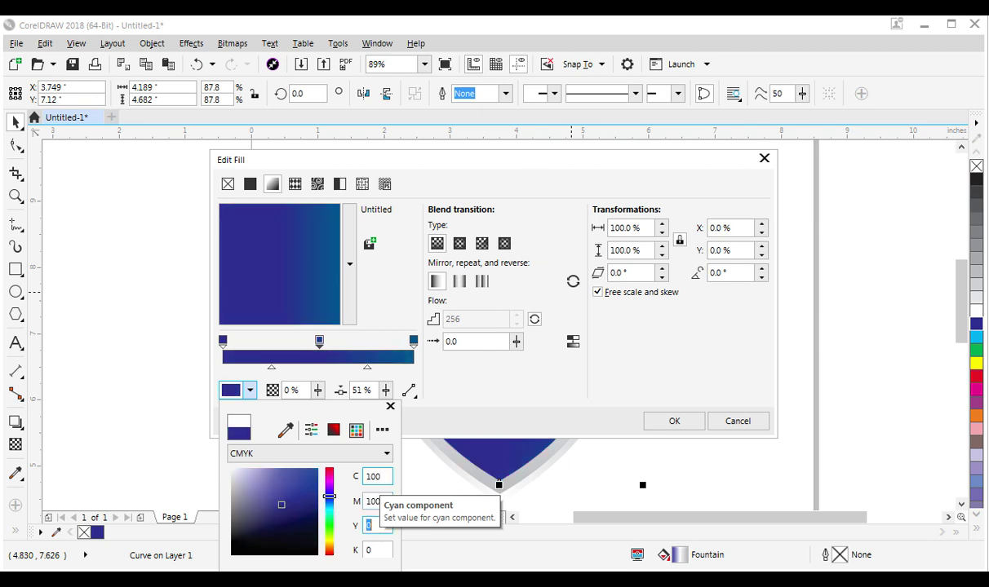
{"action": "left_click", "coordinate": [377, 501]}
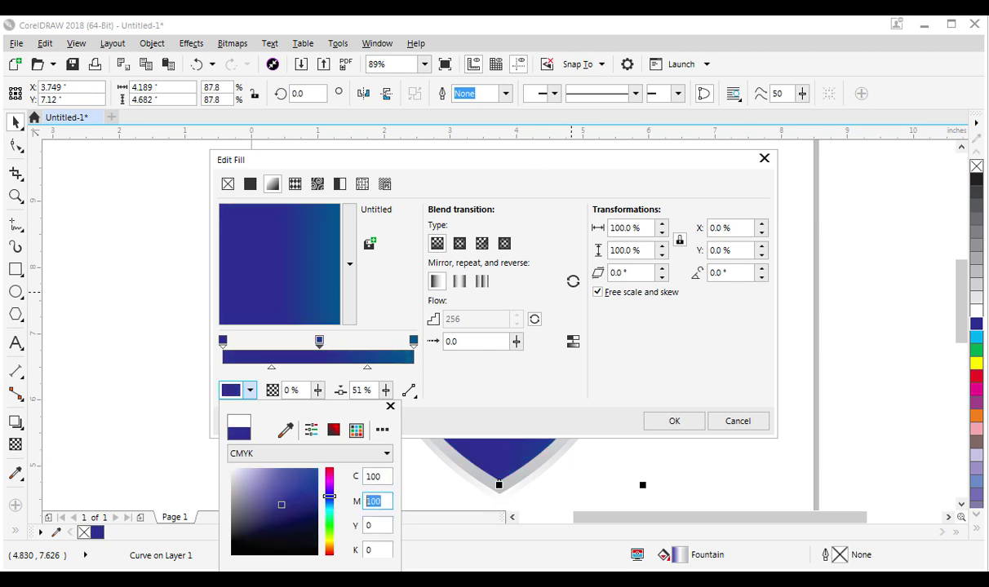
{"action": "type", "text": "80"}
{"action": "key", "text": "Return"}
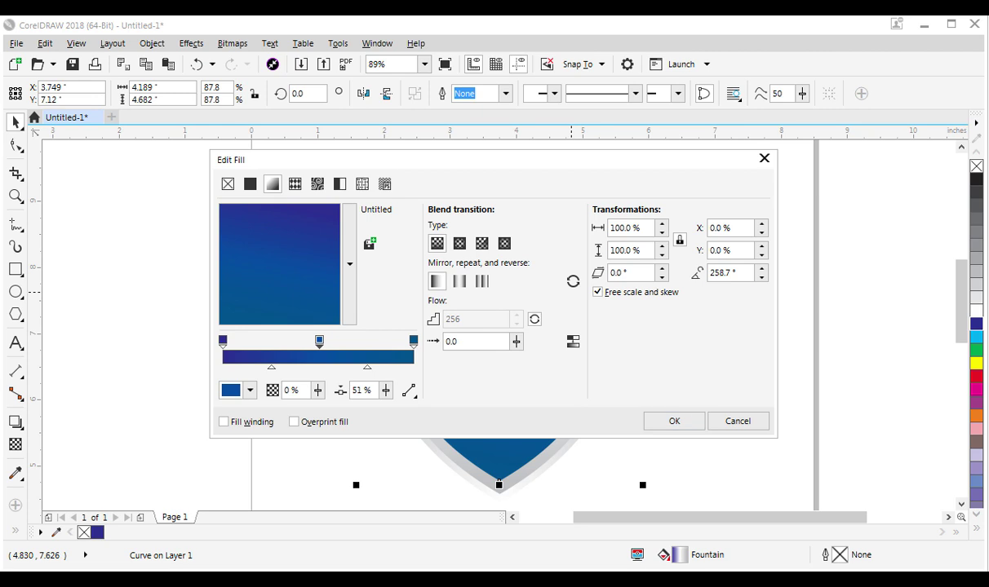
Step: Rotate the blue gradient to 280° and apply it
{"action": "double_click", "coordinate": [721, 273]}
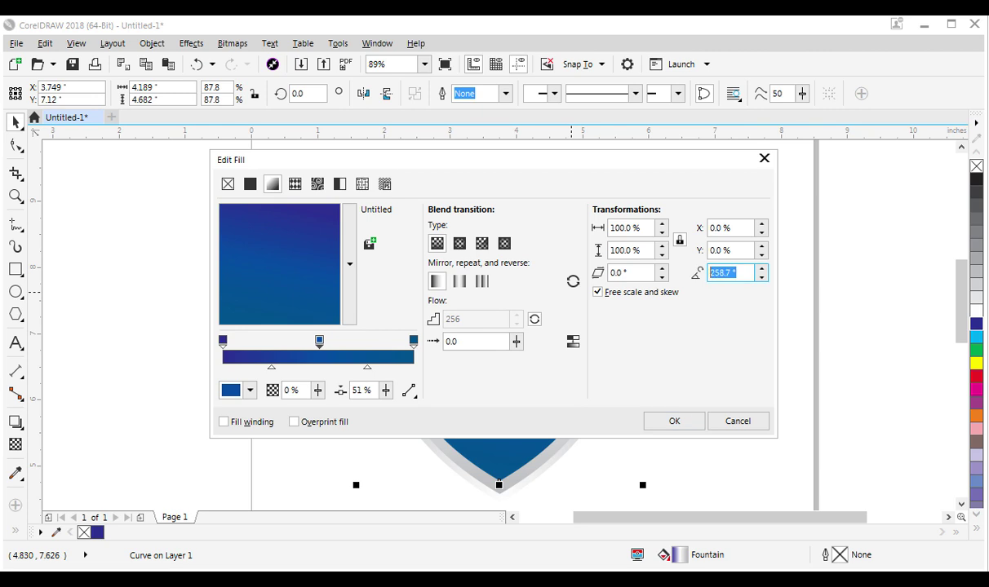
{"action": "type", "text": "280"}
{"action": "key", "text": "Return"}
{"action": "key", "text": "Escape"}
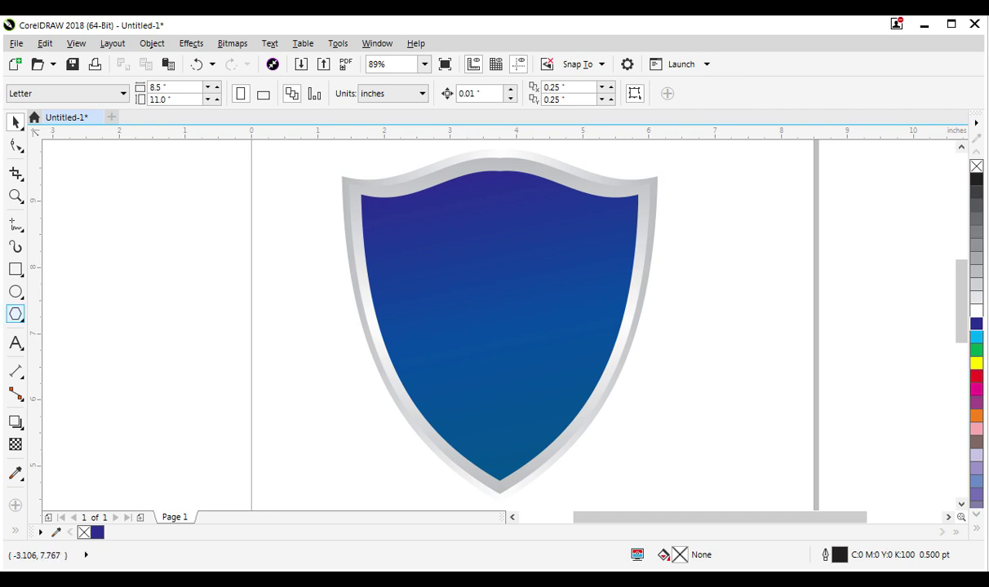
Step: Draw a tall narrow rectangle to the left of the shield
{"action": "left_click", "coordinate": [16, 314]}
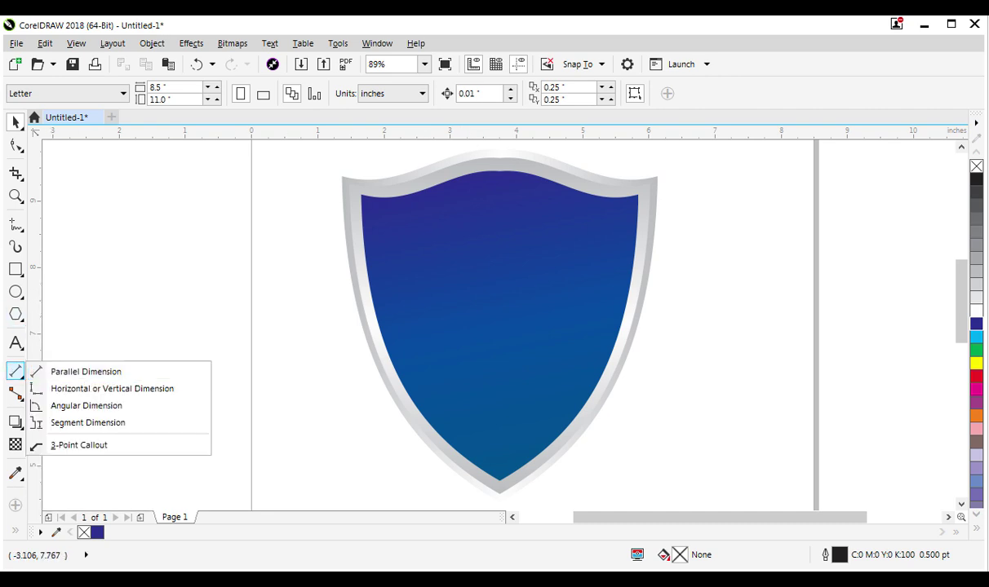
{"action": "left_click", "coordinate": [69, 269]}
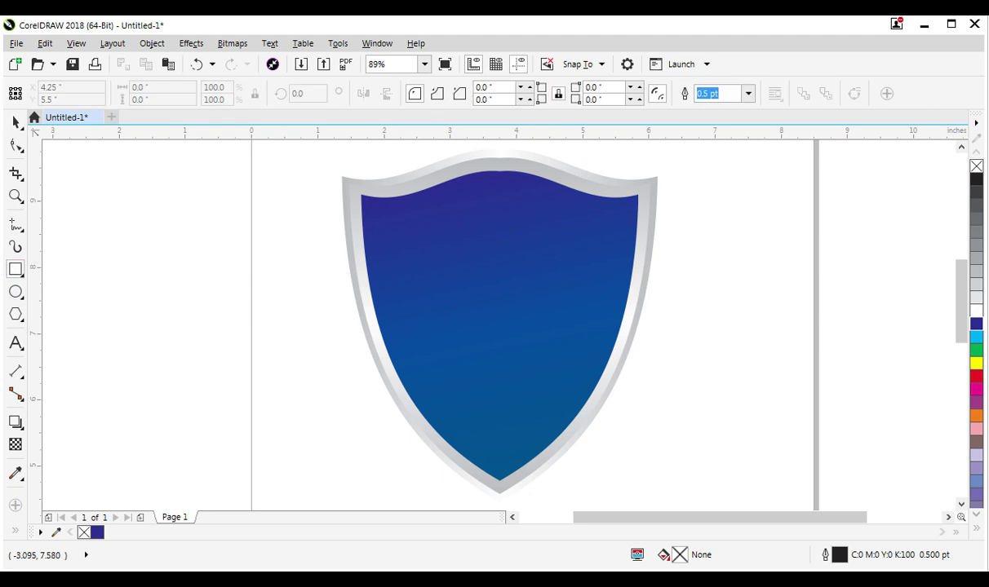
{"action": "mouse_move", "coordinate": [274, 326]}
{"action": "left_mouse_down"}
{"action": "mouse_move", "coordinate": [347, 433]}
{"action": "mouse_move", "coordinate": [336, 425]}
{"action": "left_mouse_up"}
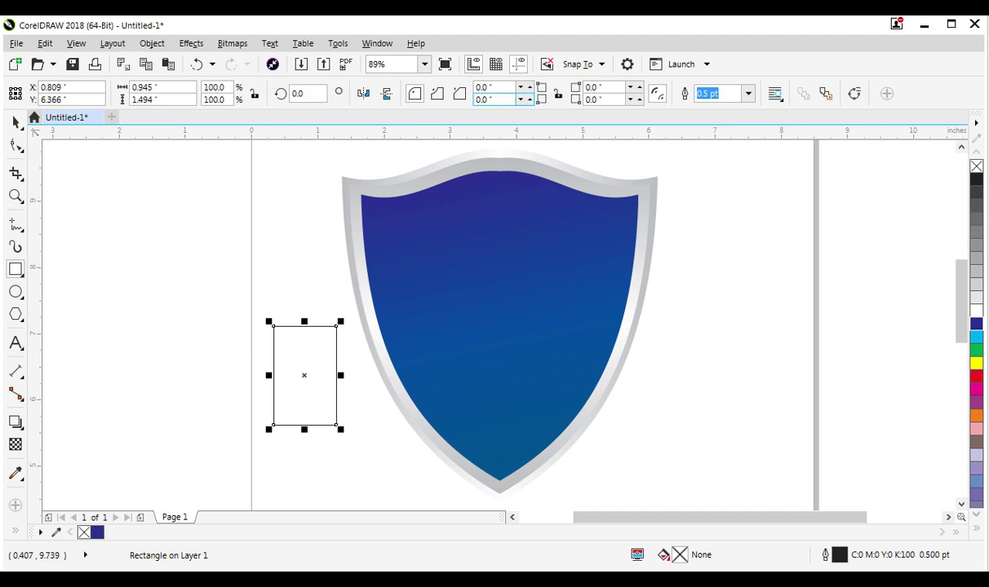
Step: Round the rectangle's top-left and bottom-left corners by 0.14 in
{"action": "left_click", "coordinate": [459, 93]}
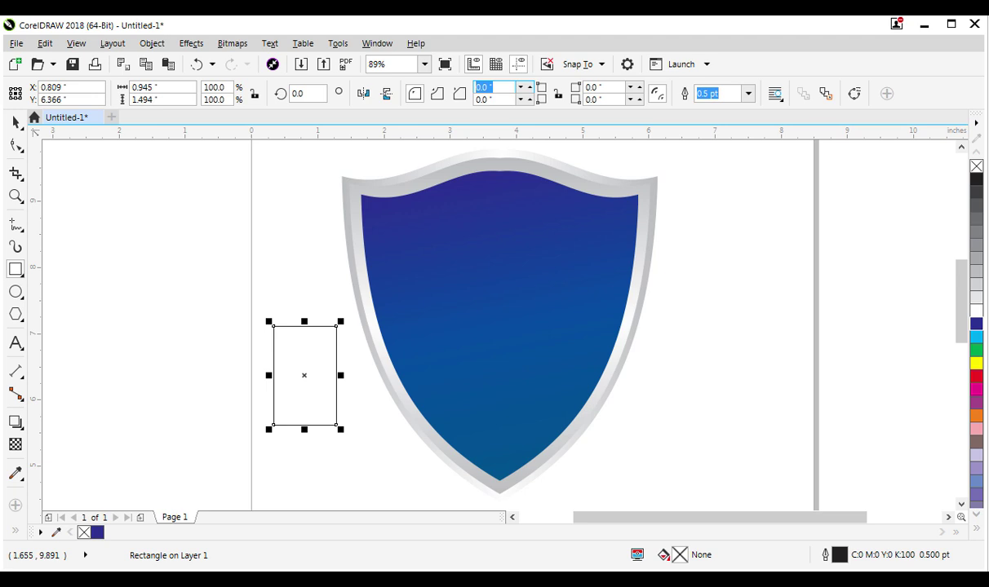
{"action": "type", "text": "0.14"}
{"action": "key", "text": "Tab"}
{"action": "type", "text": "0."}
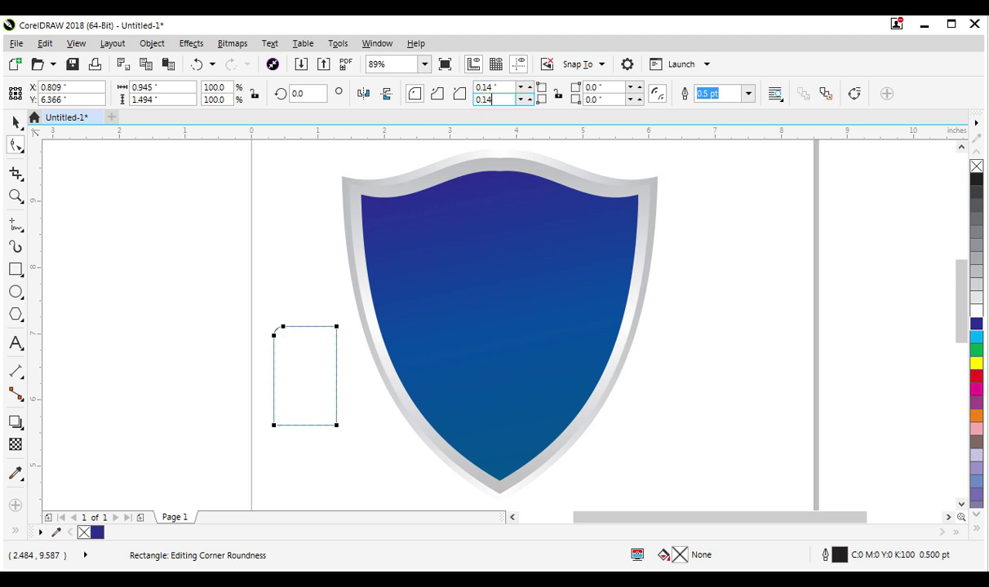
{"action": "key", "text": "Return"}
Step: Convert the rounded rectangle to curves with Ctrl+Q
{"action": "scroll", "coordinate": [327, 404], "scroll_direction": "up", "scroll_amount": 2}
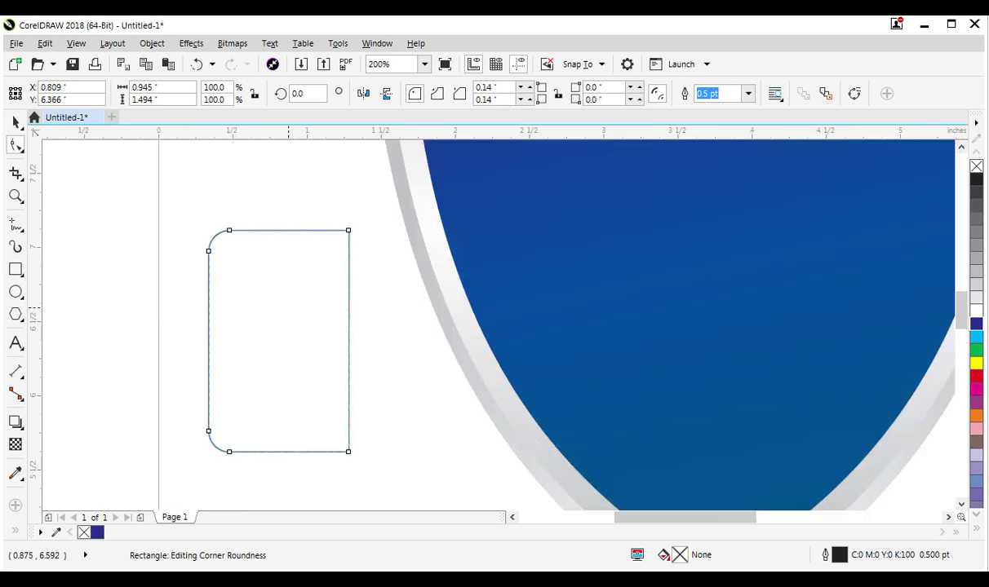
{"action": "right_click", "coordinate": [299, 214]}
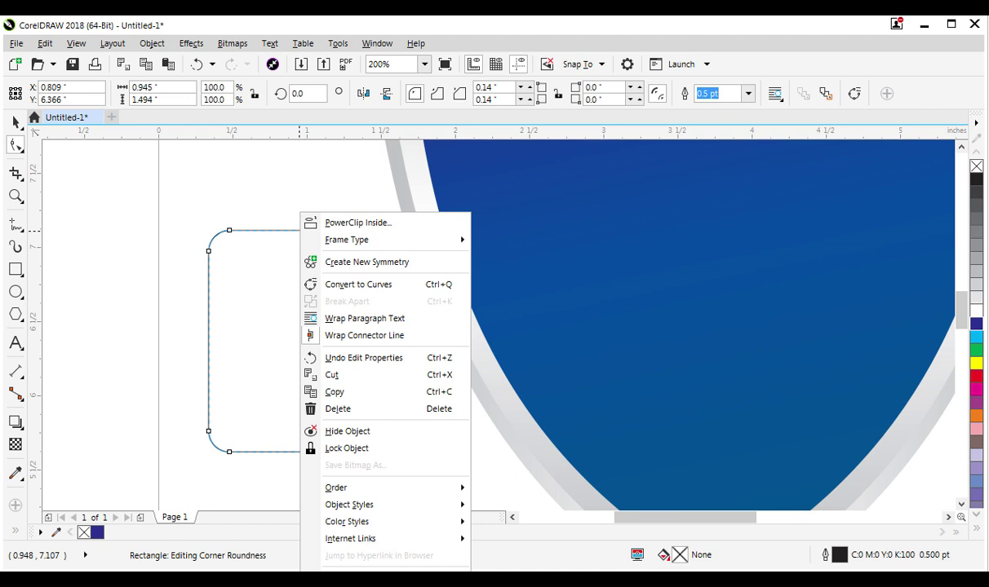
{"action": "key", "text": "Escape"}
{"action": "right_click", "coordinate": [278, 214]}
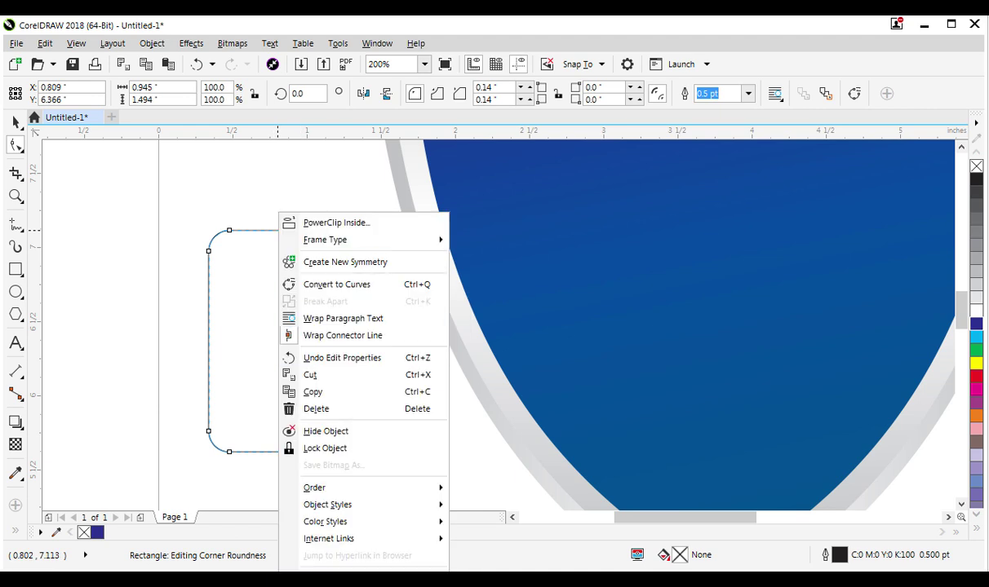
{"action": "key", "text": "Escape"}
{"action": "key", "text": "ctrl+q"}
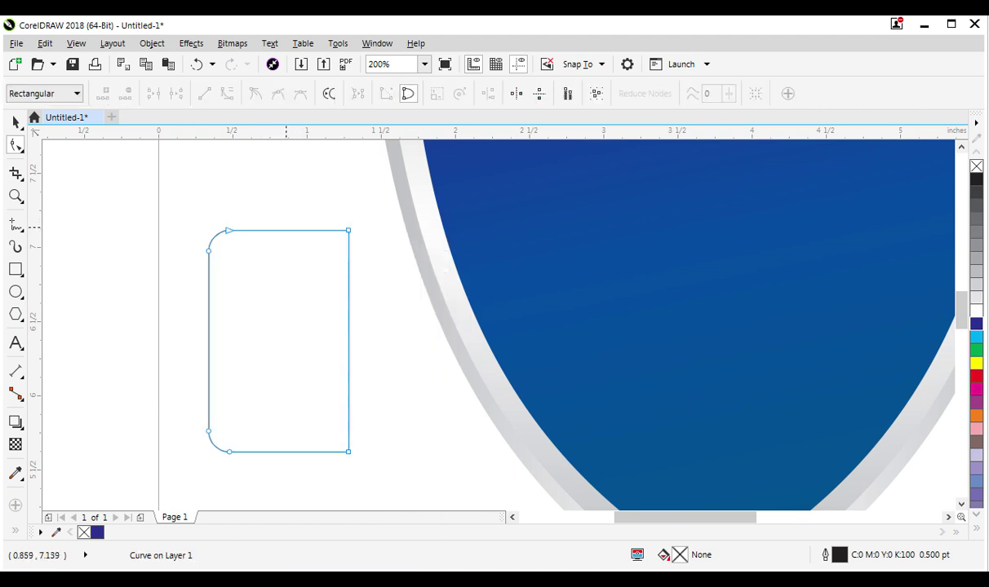
Step: Make the top edge a curve segment and bow it upward into an arc
{"action": "right_click", "coordinate": [284, 231]}
{"action": "key", "text": "Escape"}
{"action": "right_click", "coordinate": [286, 231]}
{"action": "left_click", "coordinate": [335, 295]}
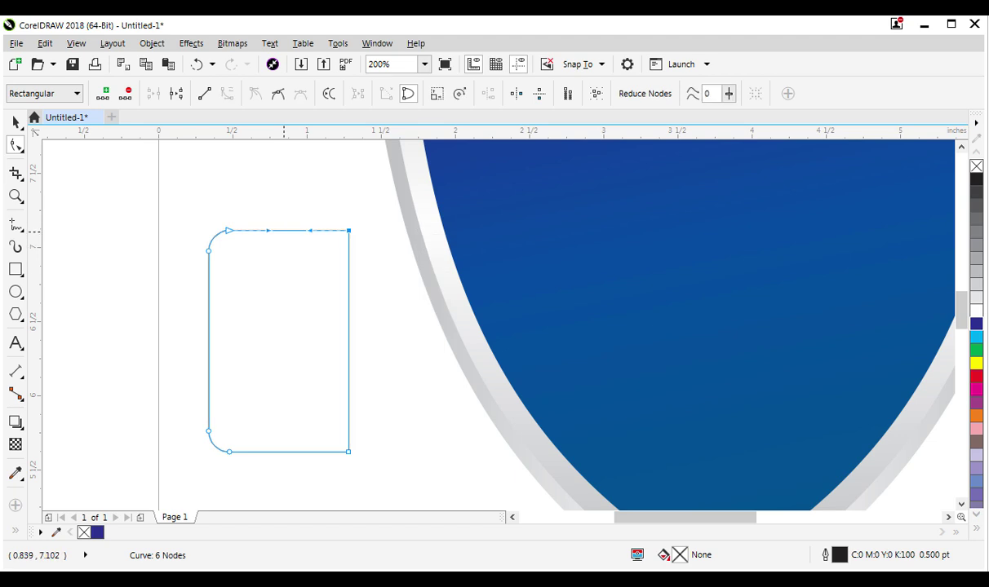
{"action": "left_click_drag", "start_coordinate": [285, 231], "coordinate": [286, 221]}
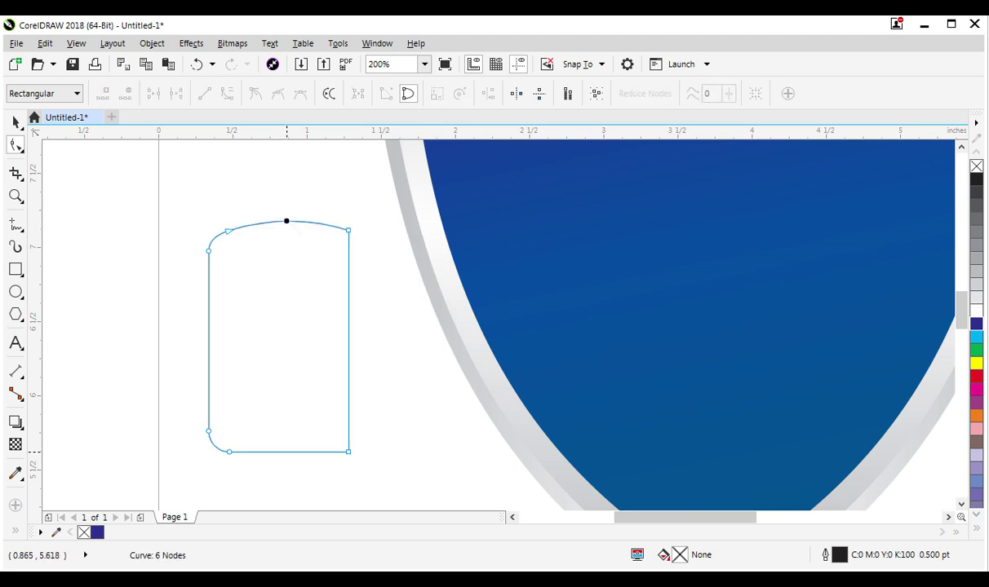
Step: Make the bottom edge a curve segment and bend it upward
{"action": "left_click", "coordinate": [283, 451]}
{"action": "right_click", "coordinate": [284, 452]}
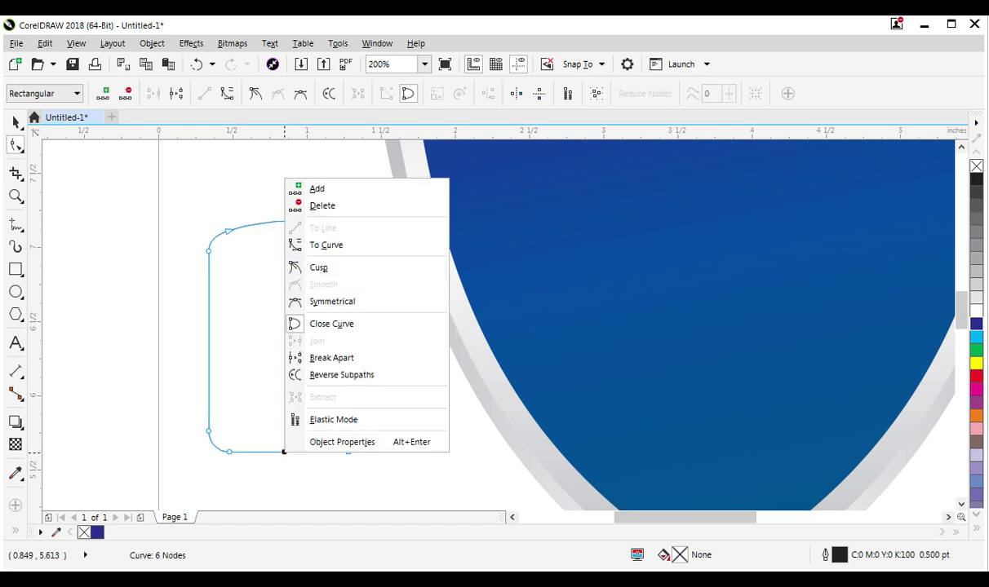
{"action": "left_click", "coordinate": [326, 245]}
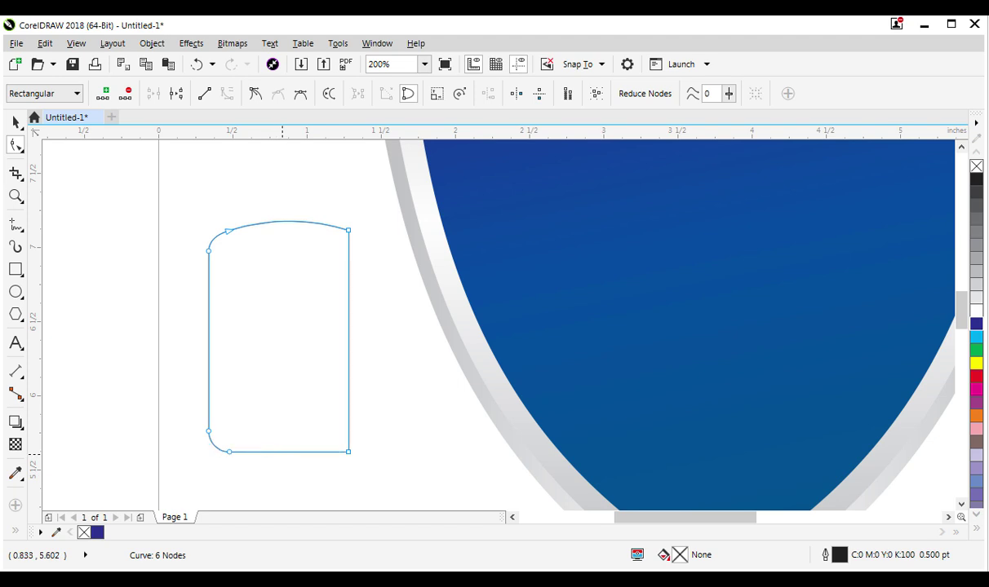
{"action": "key", "text": "Escape"}
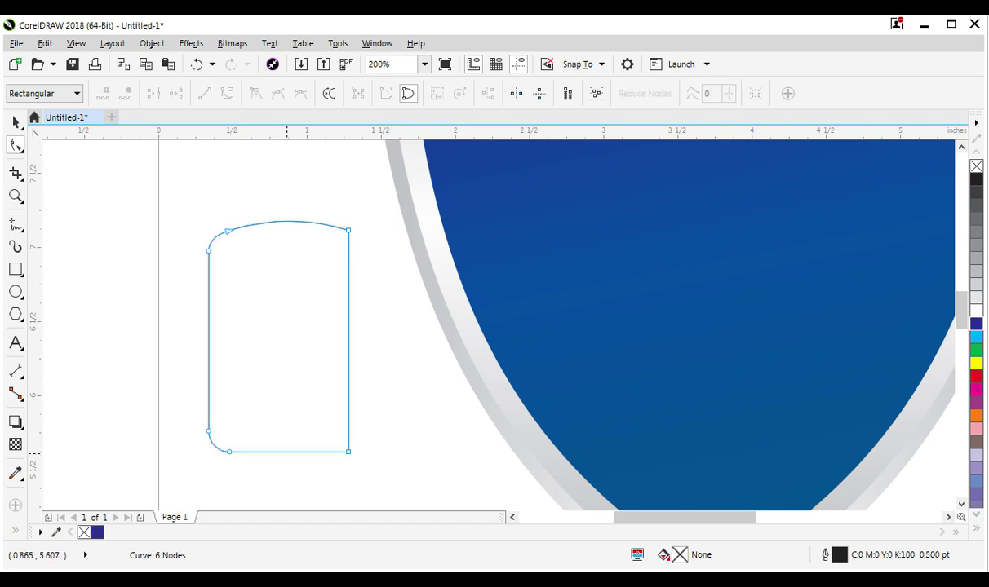
{"action": "left_click_drag", "start_coordinate": [283, 450], "coordinate": [284, 444]}
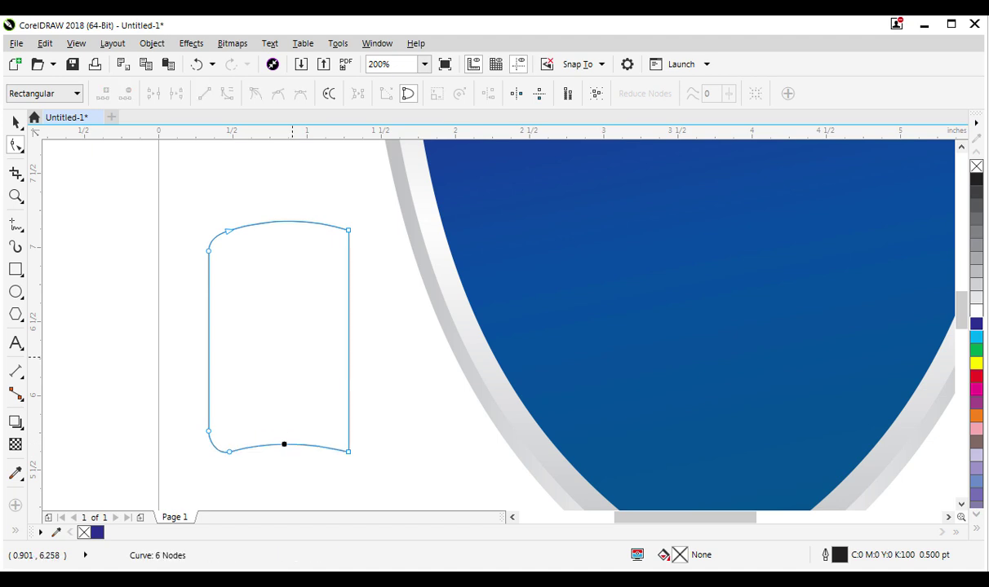
{"action": "left_click", "coordinate": [15, 246]}
{"action": "left_click", "coordinate": [17, 395]}
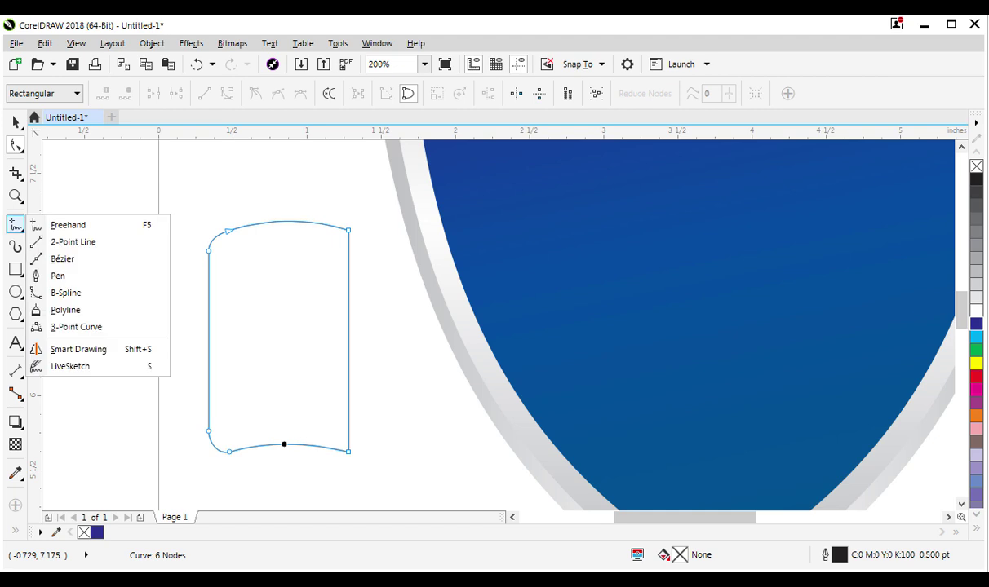
Step: Draw a straight pen line across the page top and bend it upward into an arc
{"action": "left_click", "coordinate": [16, 224]}
{"action": "left_click", "coordinate": [74, 273]}
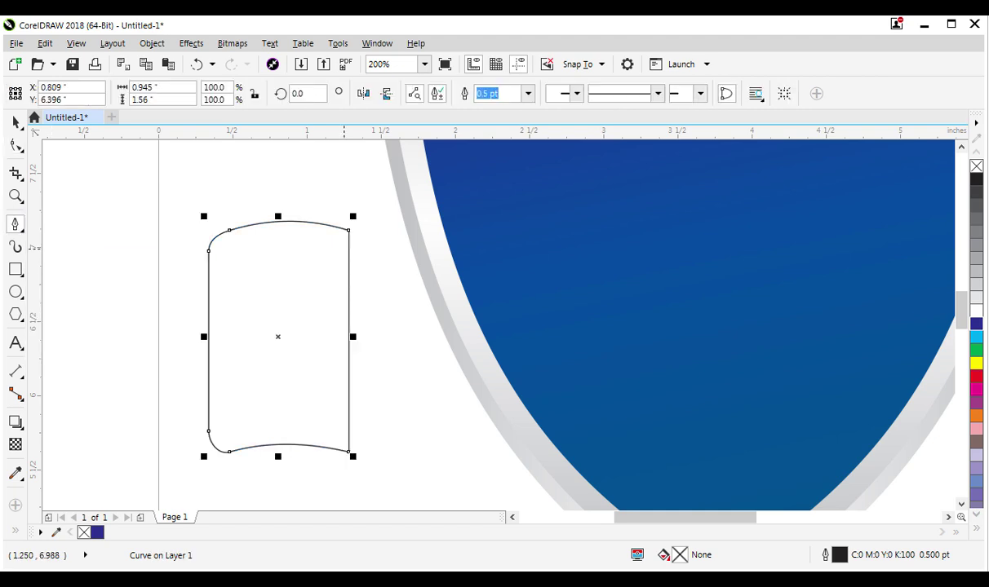
{"action": "left_click", "coordinate": [349, 249]}
{"action": "left_click", "coordinate": [213, 248]}
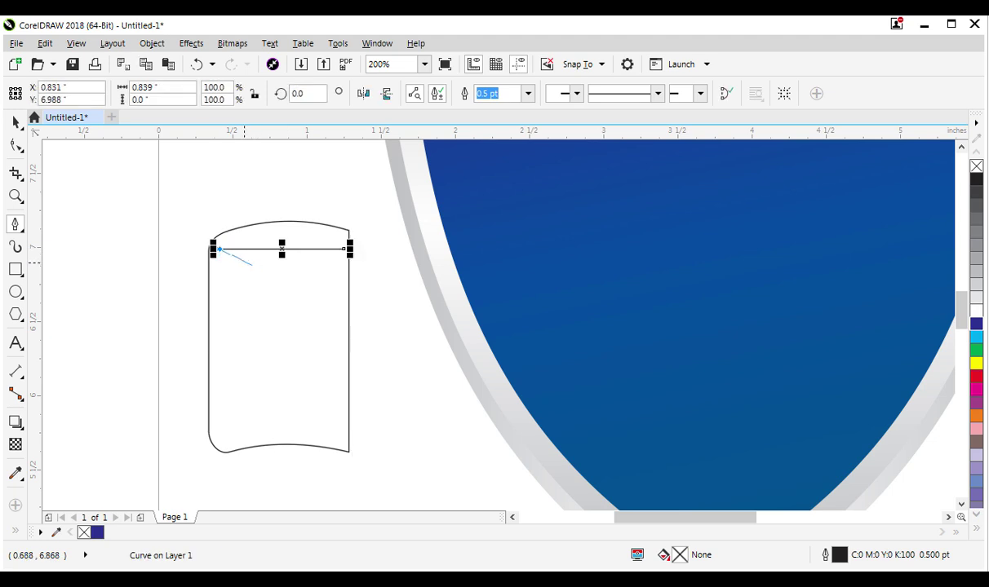
{"action": "key", "text": "Escape"}
{"action": "key", "text": "F10"}
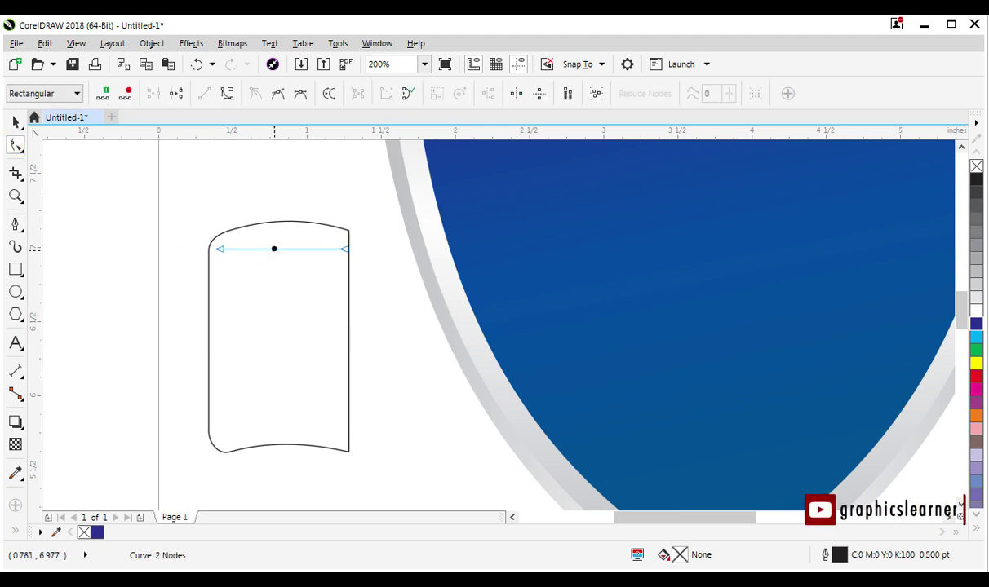
{"action": "right_click", "coordinate": [274, 249]}
{"action": "left_click", "coordinate": [310, 319]}
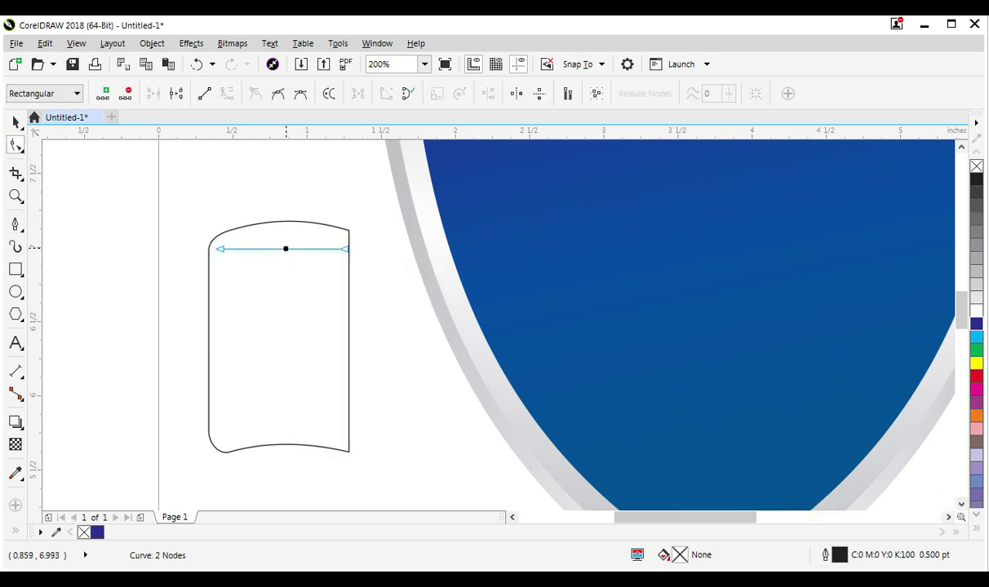
{"action": "left_click_drag", "start_coordinate": [285, 249], "coordinate": [280, 238]}
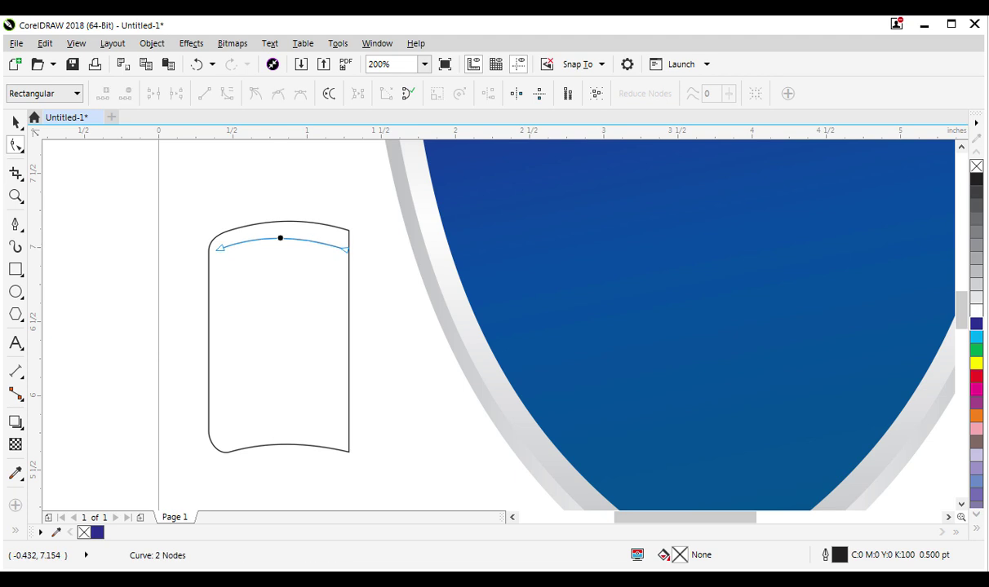
{"action": "key", "text": "space"}
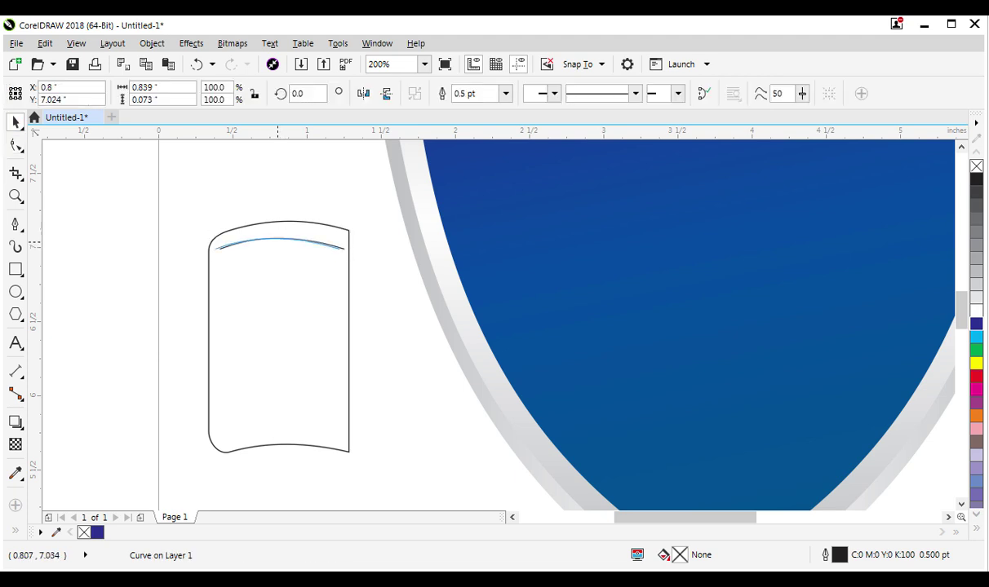
Step: Level the arc's right end, then repeat evenly spaced copies of it down the page
{"action": "left_click", "coordinate": [279, 243]}
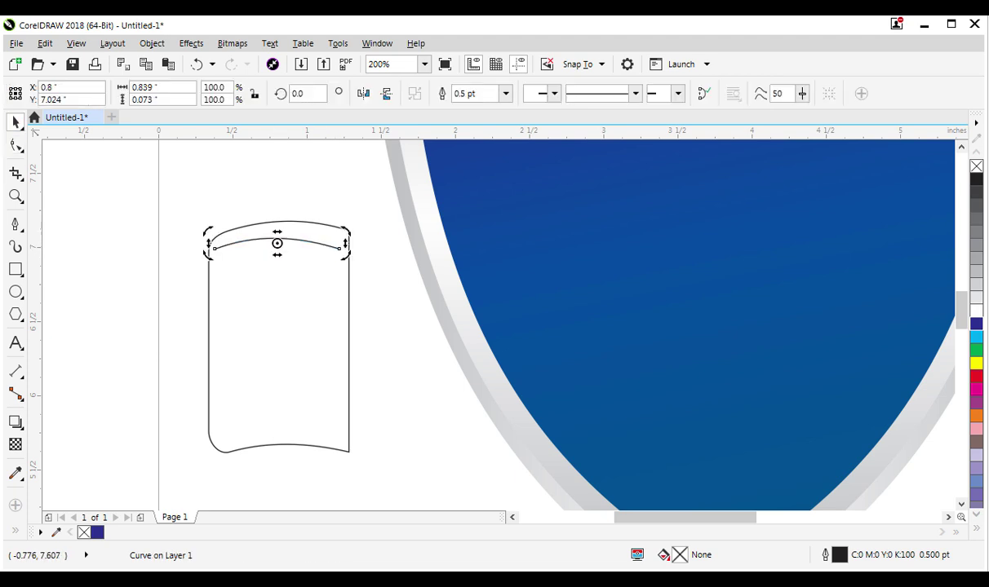
{"action": "left_click", "coordinate": [19, 149]}
{"action": "left_click", "coordinate": [57, 143]}
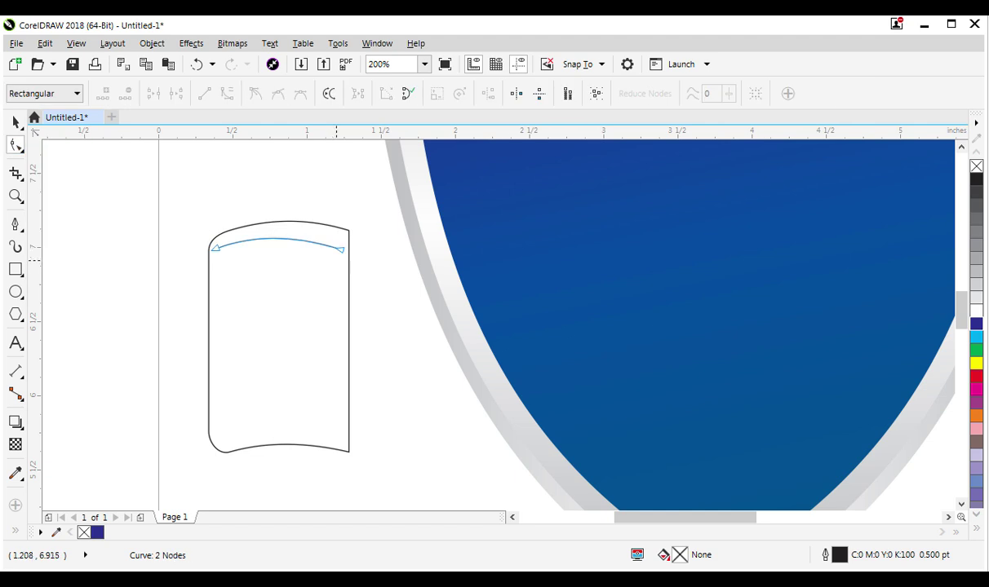
{"action": "left_click_drag", "start_coordinate": [341, 249], "coordinate": [340, 243]}
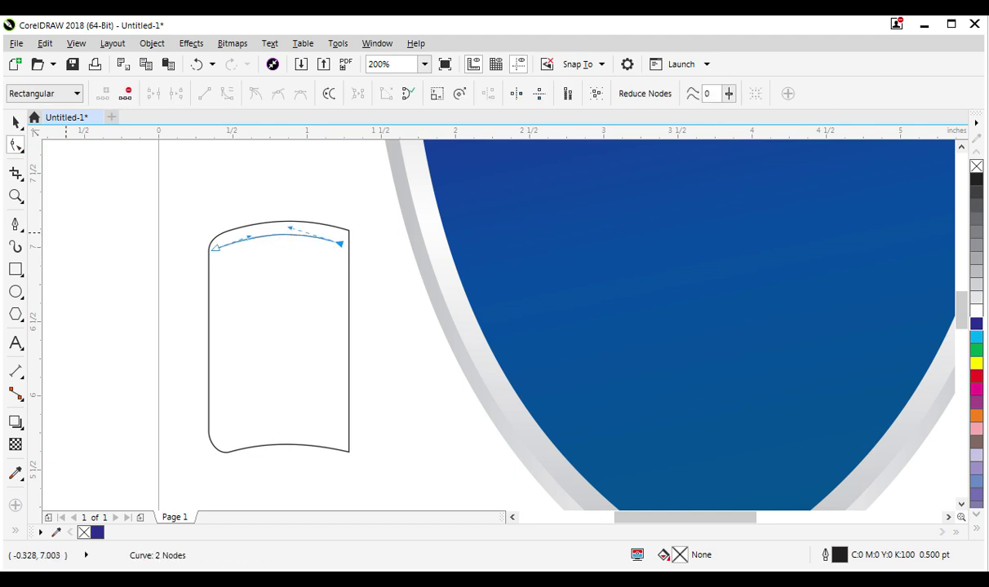
{"action": "left_click", "coordinate": [15, 121]}
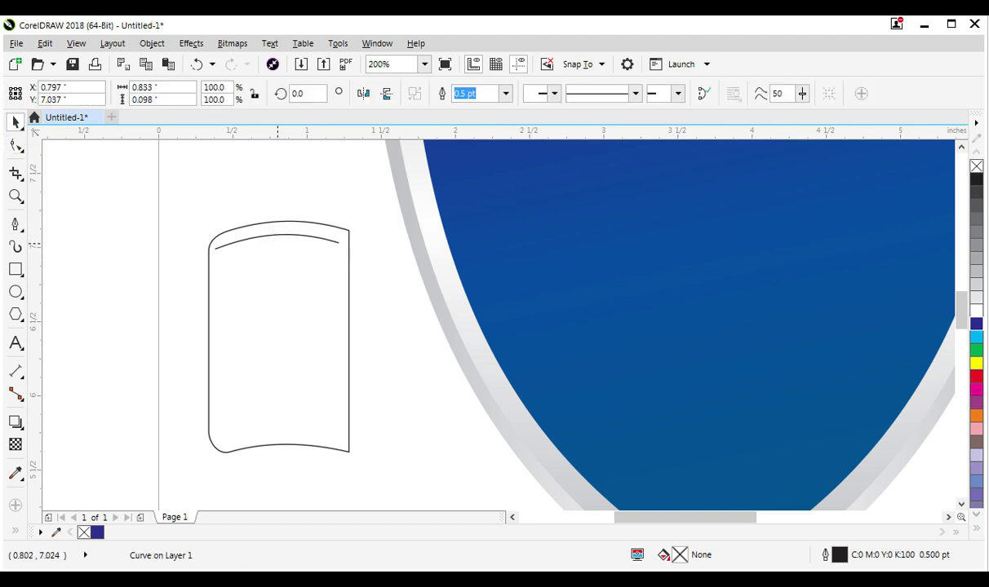
{"action": "left_click_drag", "start_coordinate": [278, 245], "coordinate": [282, 261]}
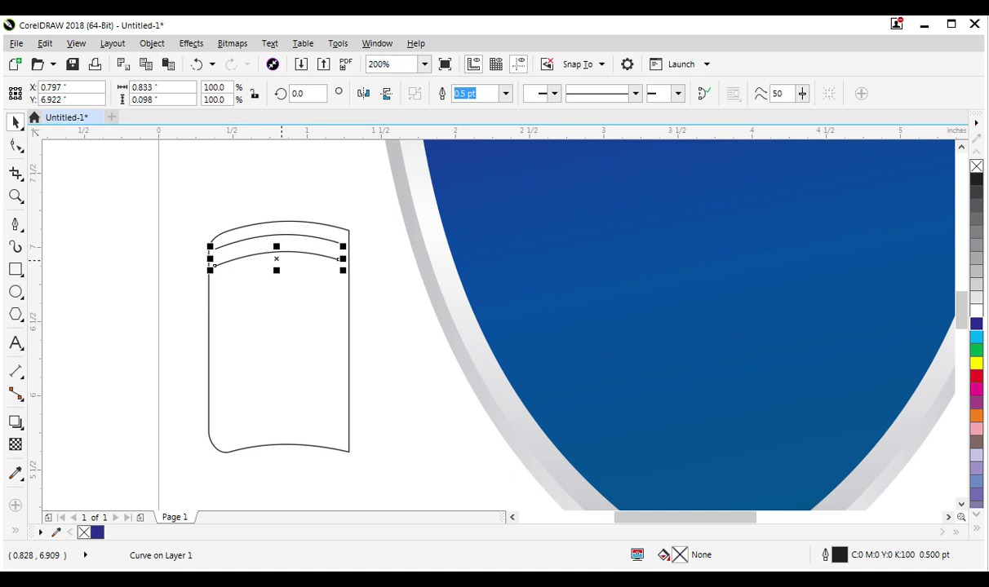
{"action": "key", "text": "ctrl+r"}
{"action": "key", "text": "ctrl+r"}
{"action": "key", "text": "ctrl+r"}
{"action": "key", "text": "ctrl+r"}
{"action": "key", "text": "ctrl+r"}
{"action": "key", "text": "ctrl+r"}
{"action": "key", "text": "ctrl+r"}
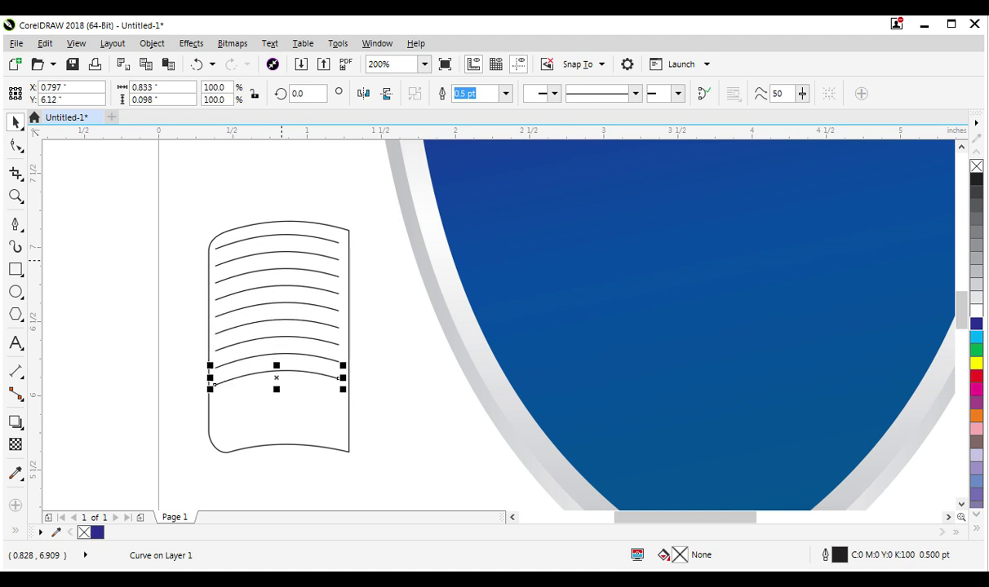
{"action": "key", "text": "ctrl+r"}
{"action": "key", "text": "ctrl+r"}
{"action": "key", "text": "ctrl+r"}
Step: Give the page lines a dotted outline style with round corners and round line caps
{"action": "mouse_move", "coordinate": [354, 213]}
{"action": "left_mouse_down"}
{"action": "mouse_move", "coordinate": [280, 341]}
{"action": "mouse_move", "coordinate": [194, 450]}
{"action": "left_mouse_up"}
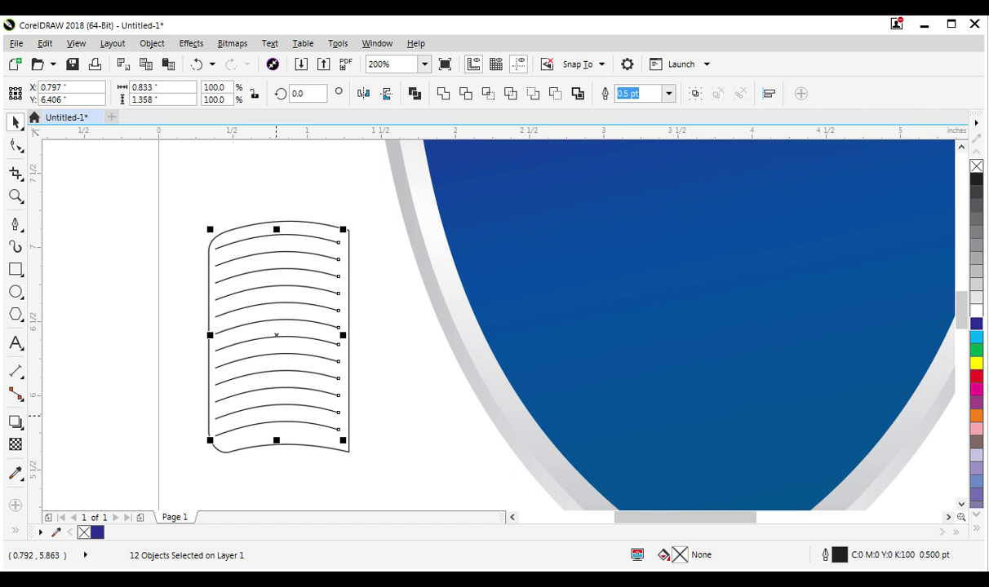
{"action": "key", "text": "F12"}
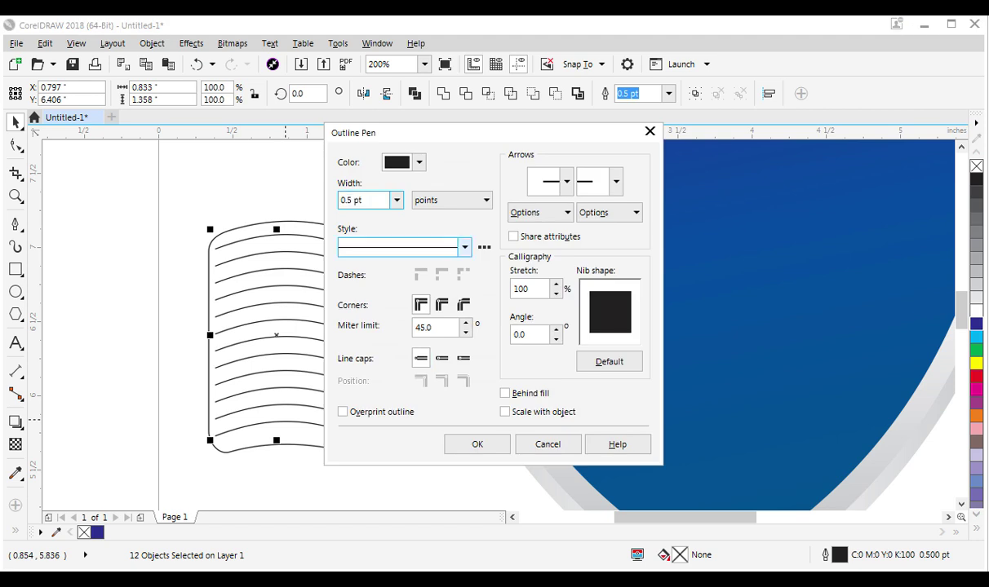
{"action": "left_click", "coordinate": [464, 246]}
{"action": "left_click", "coordinate": [396, 299]}
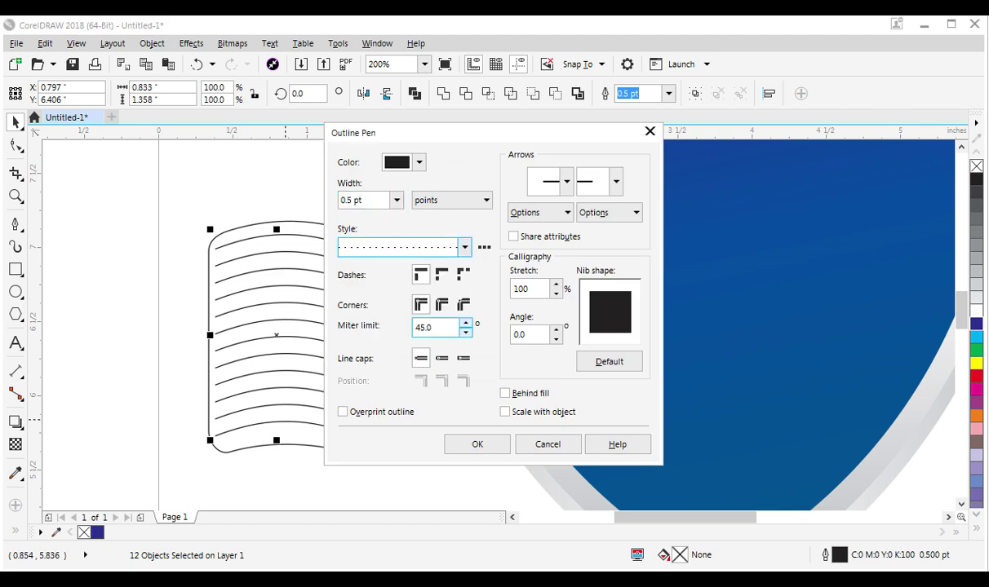
{"action": "left_click", "coordinate": [441, 304]}
{"action": "left_click", "coordinate": [442, 358]}
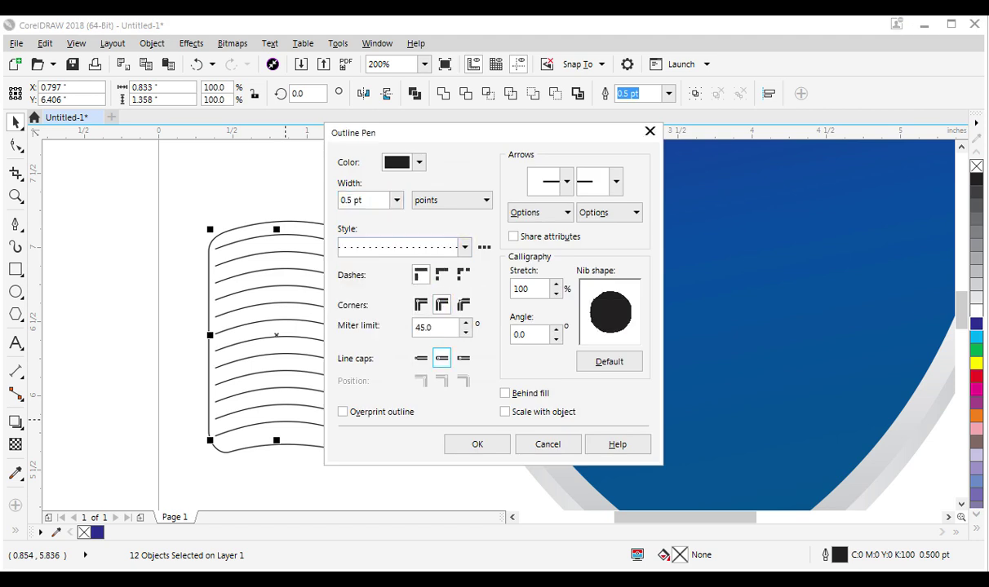
{"action": "left_click", "coordinate": [505, 393]}
{"action": "left_click", "coordinate": [478, 444]}
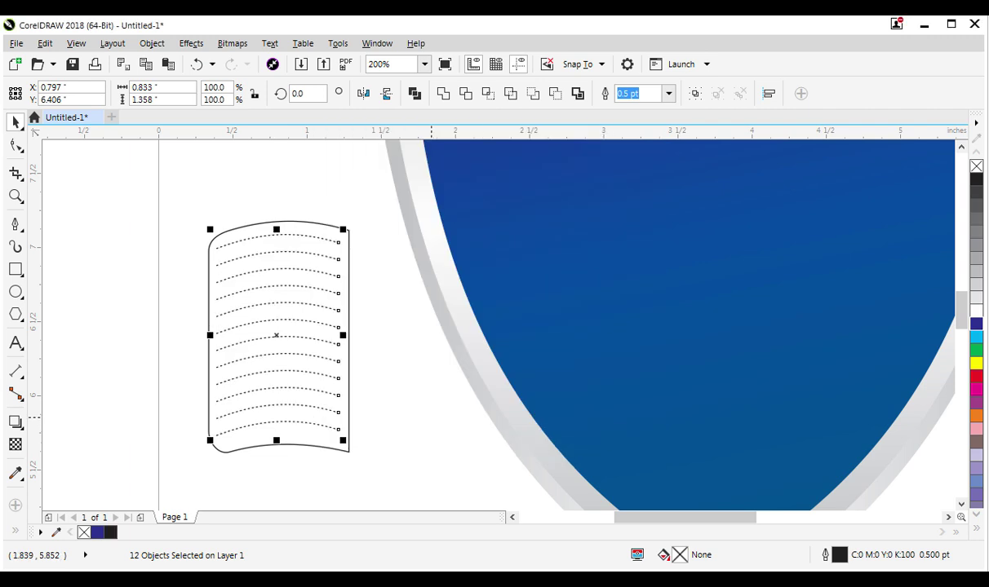
Step: Set the dotted lines' outline width to 1.5 pt
{"action": "key", "text": "F12"}
{"action": "left_click", "coordinate": [396, 200]}
{"action": "left_click", "coordinate": [350, 263]}
{"action": "left_click", "coordinate": [477, 444]}
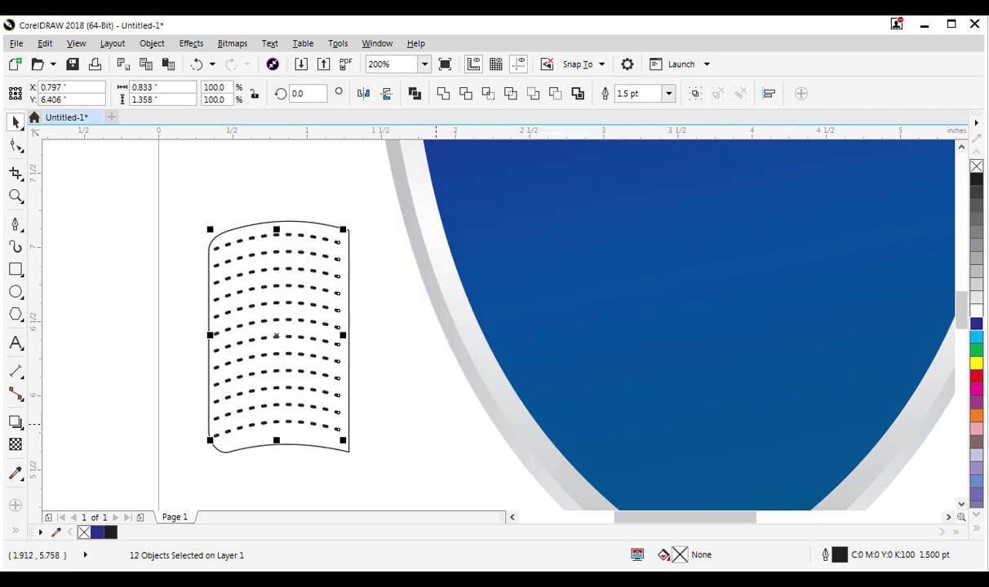
{"action": "key", "text": "ctrl+l"}
Step: Stack offset copies of the page outline as page edges and fill the top copy white
{"action": "left_click_drag", "start_coordinate": [280, 337], "coordinate": [280, 332]}
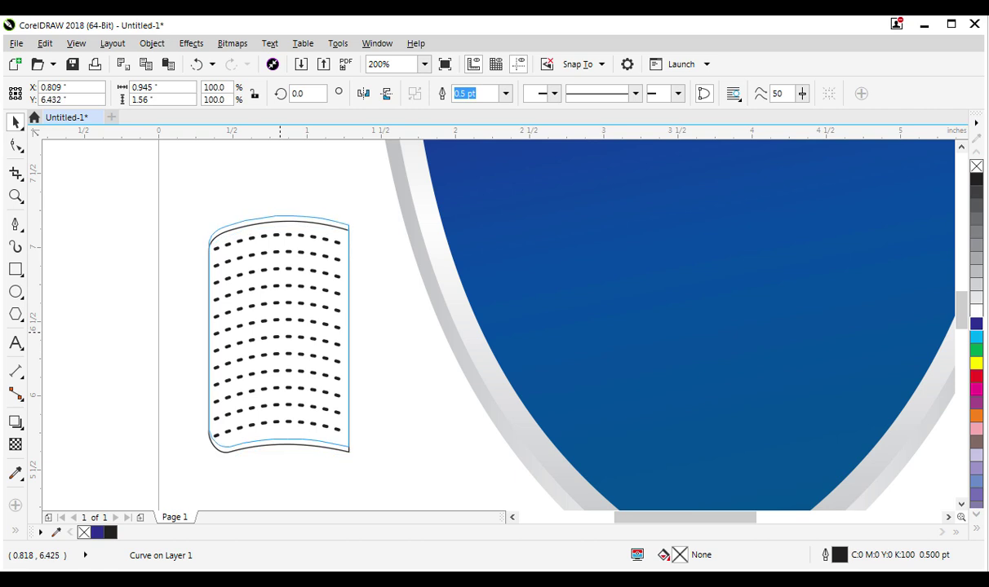
{"action": "key", "text": "ctrl+r"}
{"action": "key", "text": "ctrl+r"}
{"action": "key", "text": "ctrl+r"}
{"action": "key", "text": "ctrl+r"}
{"action": "key", "text": "ctrl+r"}
{"action": "key", "text": "ctrl+r"}
{"action": "key", "text": "ctrl+r"}
{"action": "key", "text": "ctrl+r"}
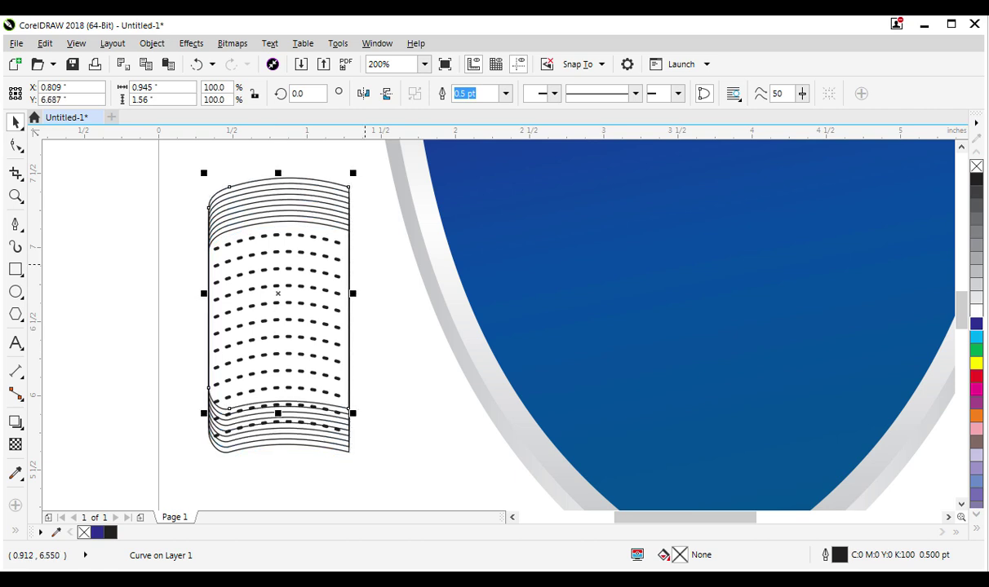
{"action": "left_click", "coordinate": [976, 310]}
{"action": "key", "text": "Escape"}
Step: In Wireframe view, select the twelve dotted lines and group them over the page
{"action": "left_click", "coordinate": [277, 269]}
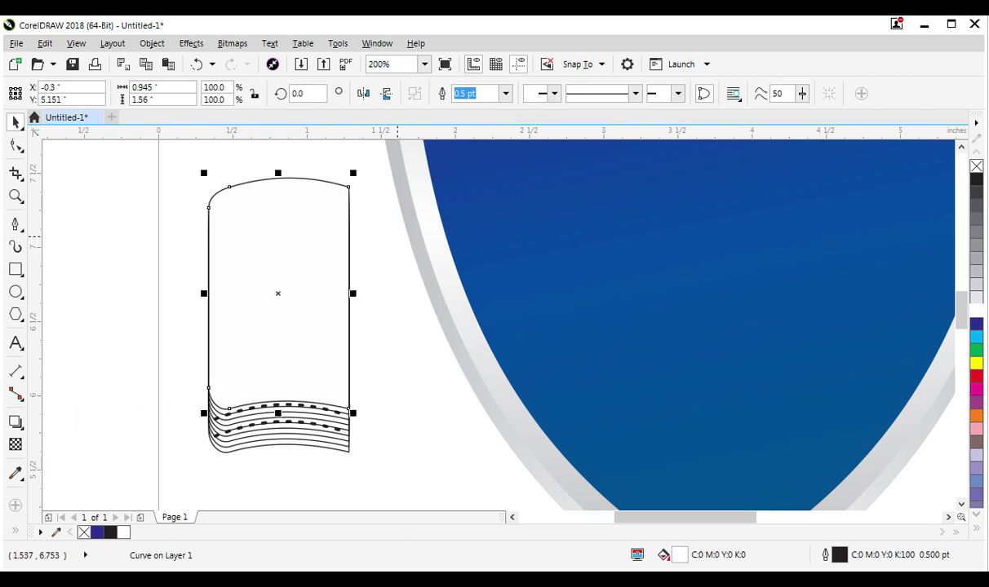
{"action": "mouse_move", "coordinate": [359, 197]}
{"action": "left_mouse_down"}
{"action": "mouse_move", "coordinate": [160, 441]}
{"action": "mouse_move", "coordinate": [216, 441]}
{"action": "left_mouse_up"}
{"action": "key", "text": "Escape"}
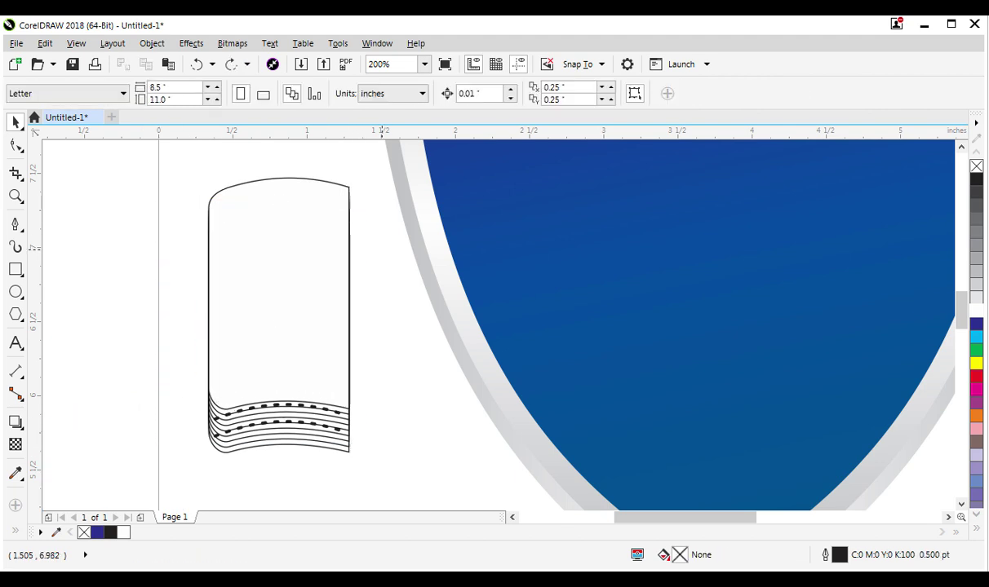
{"action": "key", "text": "shift+F9"}
{"action": "left_click_drag", "start_coordinate": [353, 220], "coordinate": [204, 449]}
{"action": "left_click", "coordinate": [76, 43]}
{"action": "left_click", "coordinate": [103, 130]}
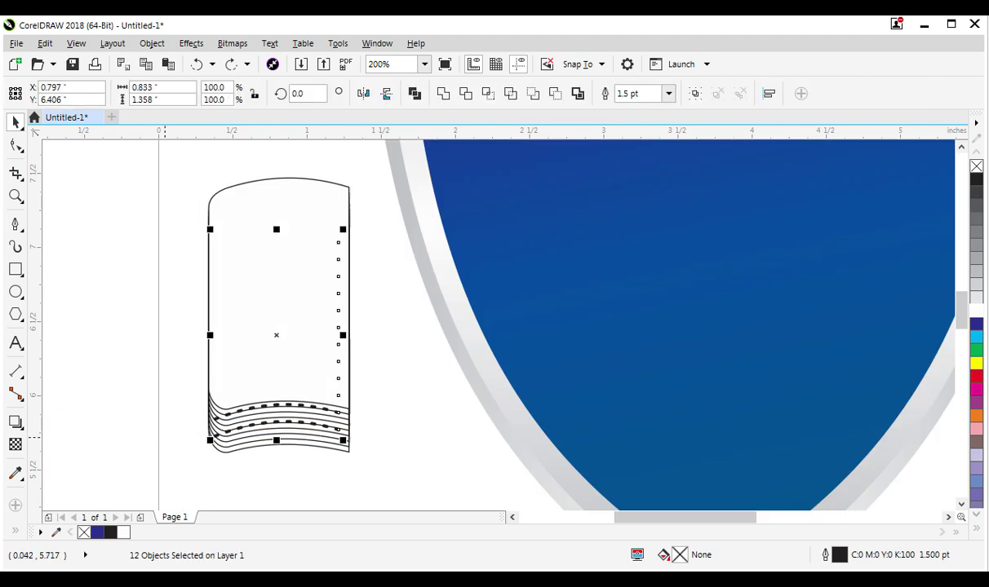
{"action": "key", "text": "ctrl+g"}
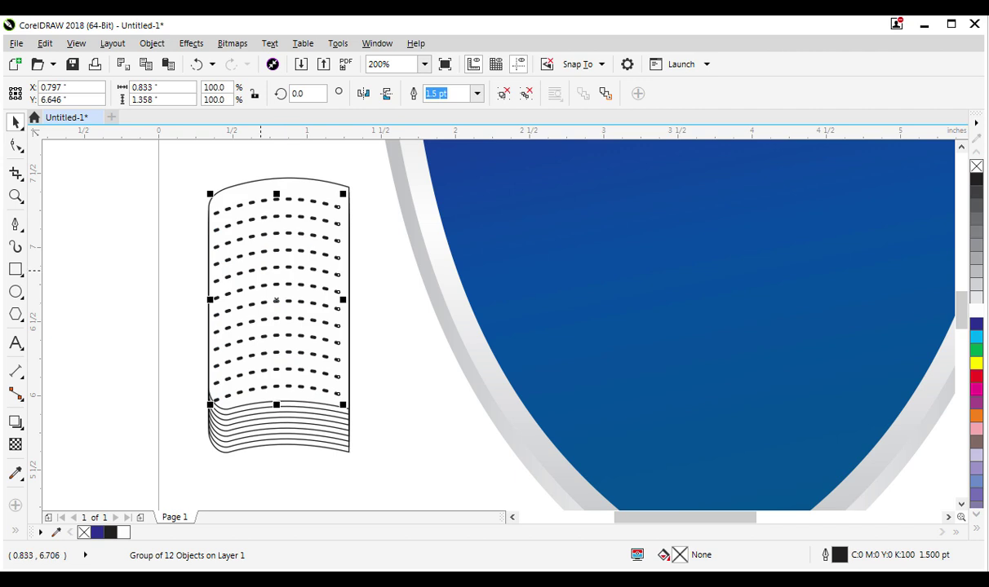
{"action": "left_click_drag", "start_coordinate": [351, 169], "coordinate": [169, 459]}
{"action": "left_click", "coordinate": [312, 400]}
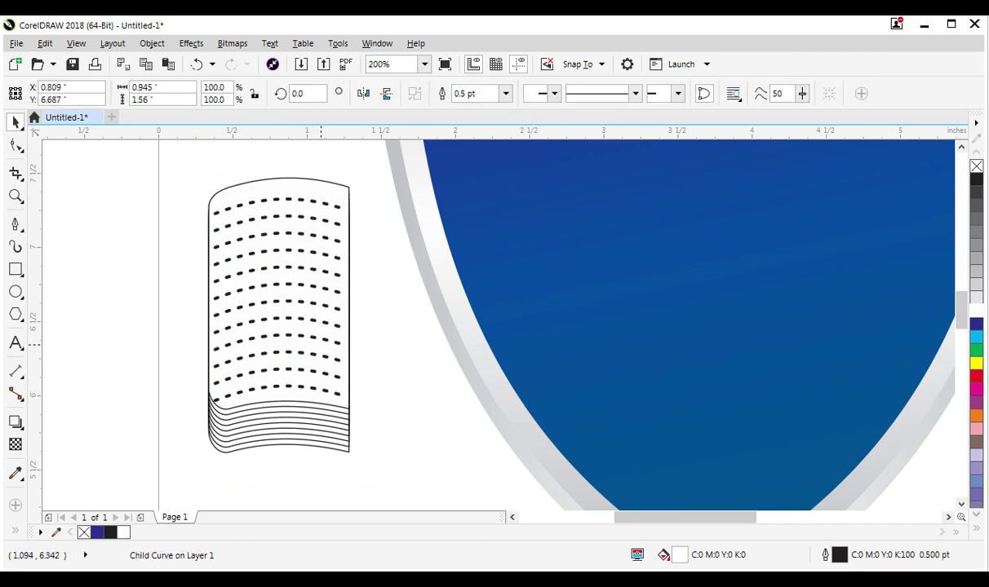
{"action": "left_click", "coordinate": [329, 335]}
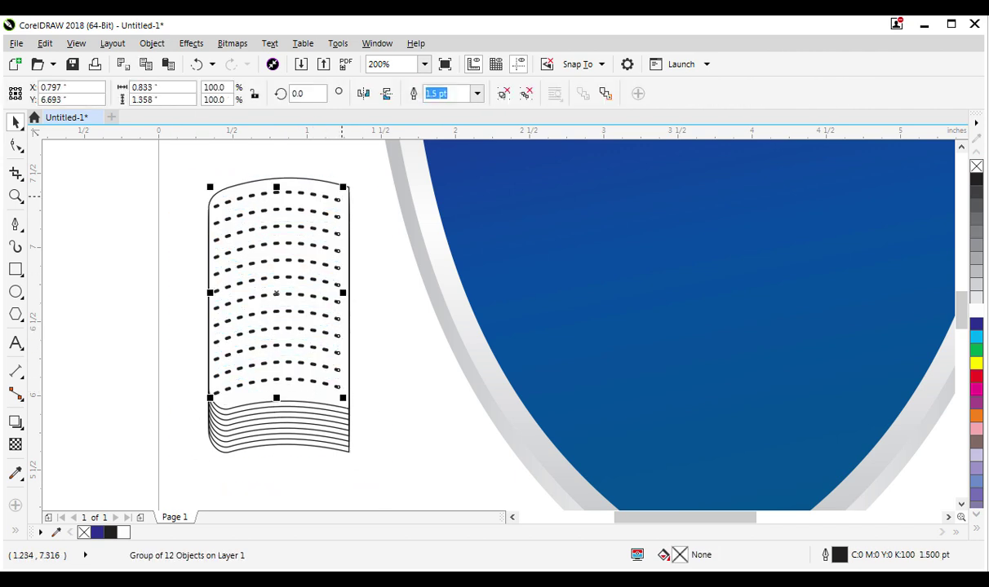
Step: Mirror-copy the page to form the right-hand page and shift the open book left
{"action": "left_click_drag", "start_coordinate": [358, 162], "coordinate": [174, 481]}
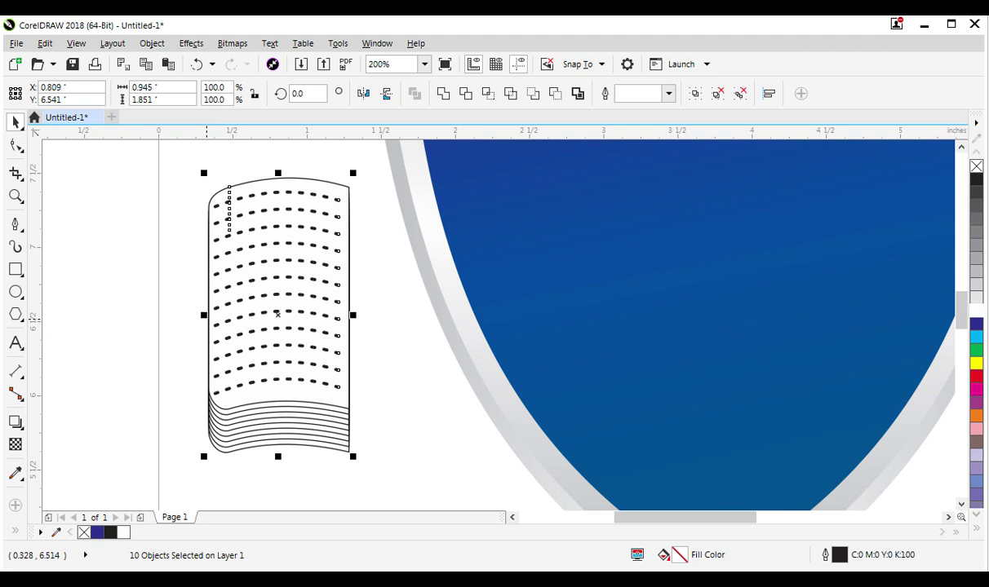
{"action": "left_click_drag", "start_coordinate": [205, 315], "coordinate": [386, 321]}
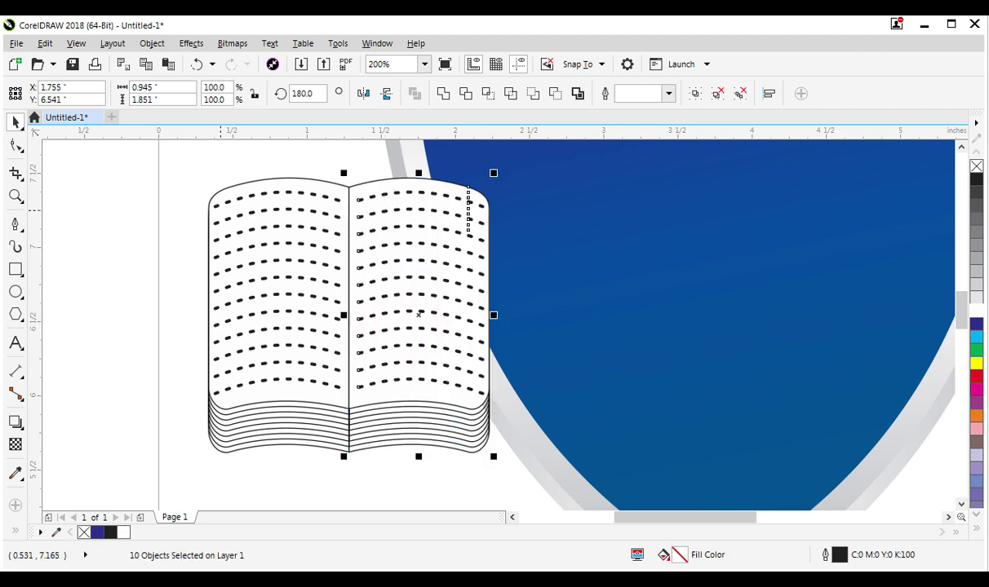
{"action": "left_click_drag", "start_coordinate": [172, 161], "coordinate": [520, 488]}
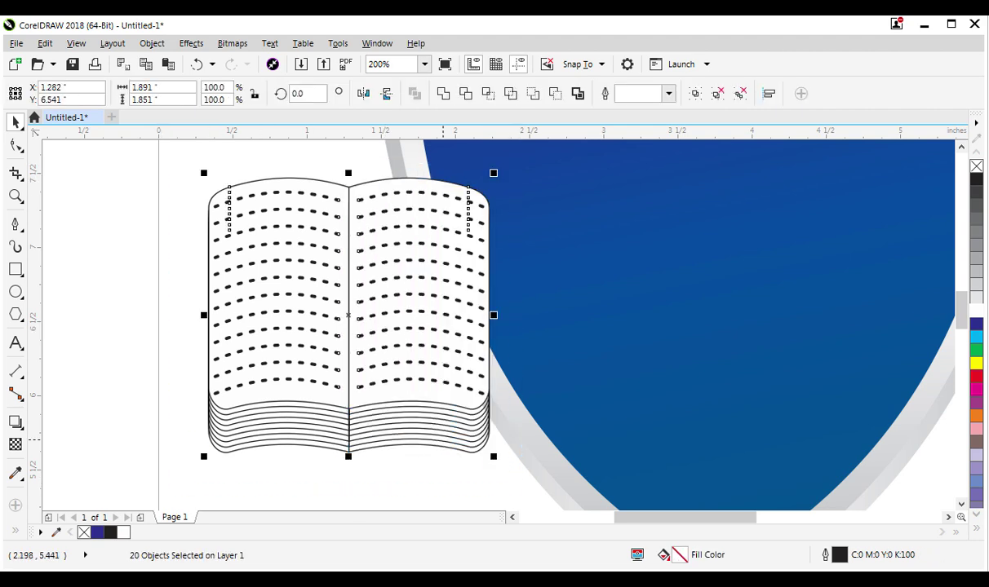
{"action": "left_click_drag", "start_coordinate": [349, 319], "coordinate": [236, 319]}
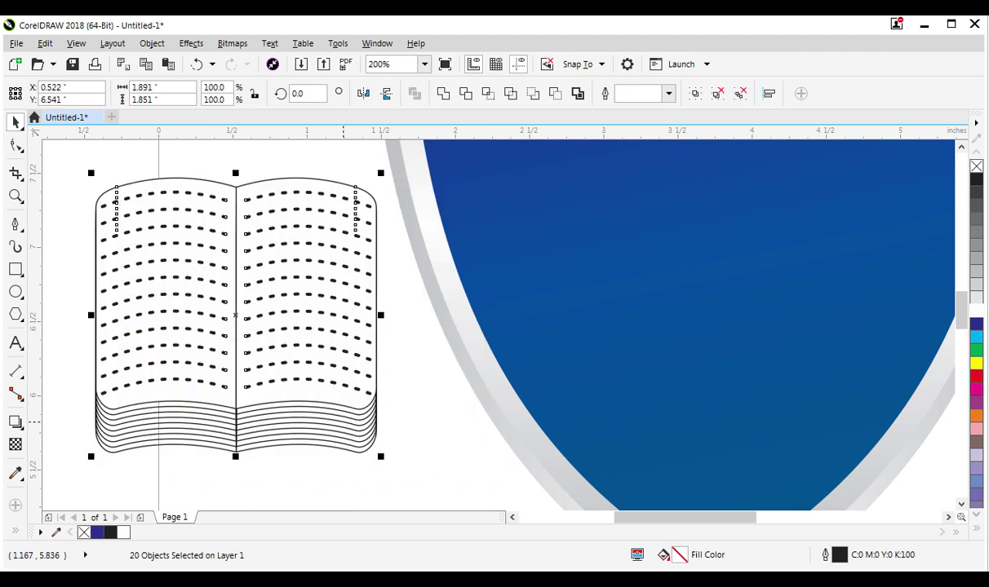
Step: Shorten the open book to about 1.891 × 1.621 in and nudge it lower
{"action": "scroll", "coordinate": [326, 417], "scroll_direction": "down", "scroll_amount": 2}
{"action": "scroll", "coordinate": [314, 403], "scroll_direction": "up", "scroll_amount": 2}
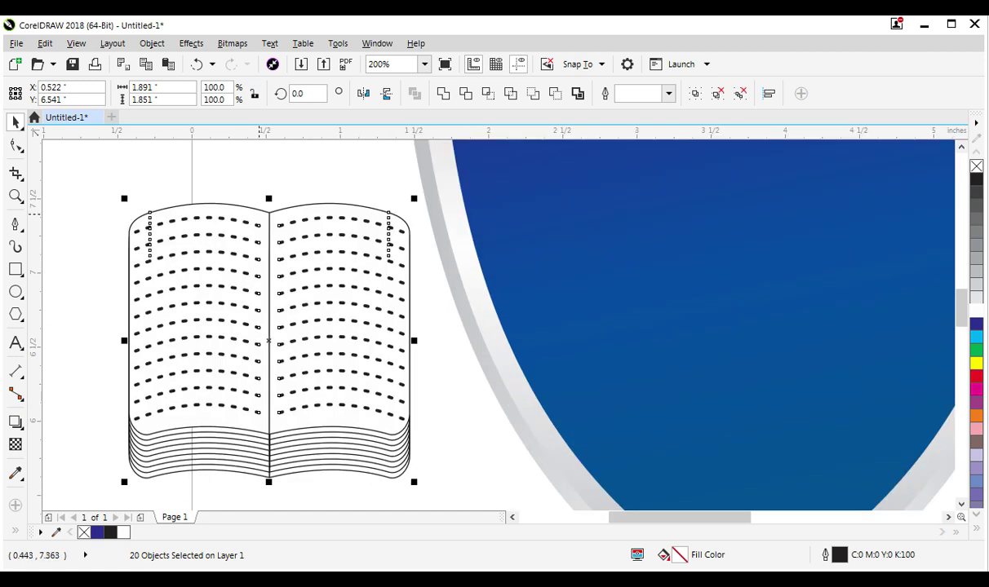
{"action": "left_click_drag", "start_coordinate": [268, 198], "coordinate": [269, 225]}
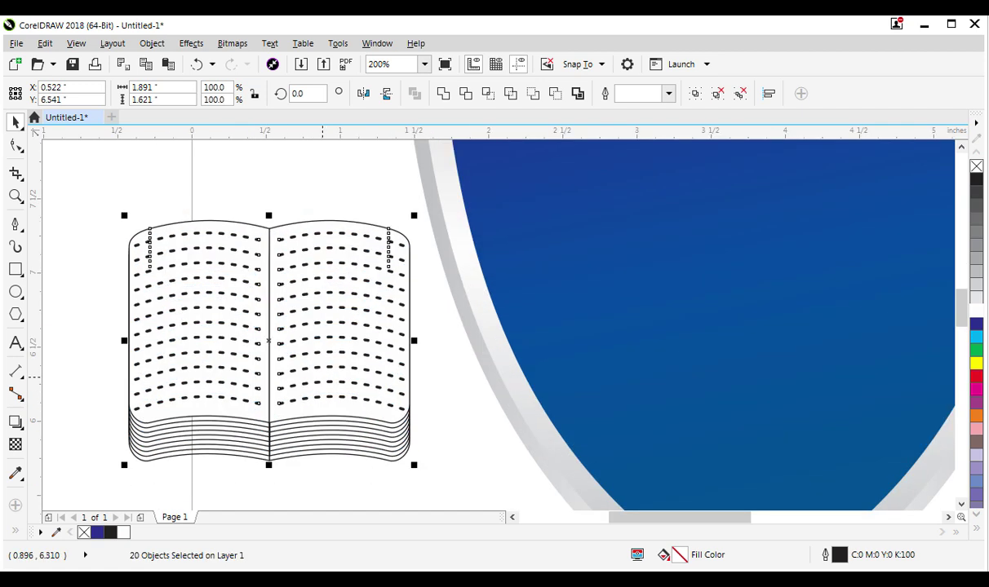
{"action": "scroll", "coordinate": [318, 375], "scroll_direction": "down", "scroll_amount": 1}
{"action": "left_click_drag", "start_coordinate": [305, 412], "coordinate": [302, 440]}
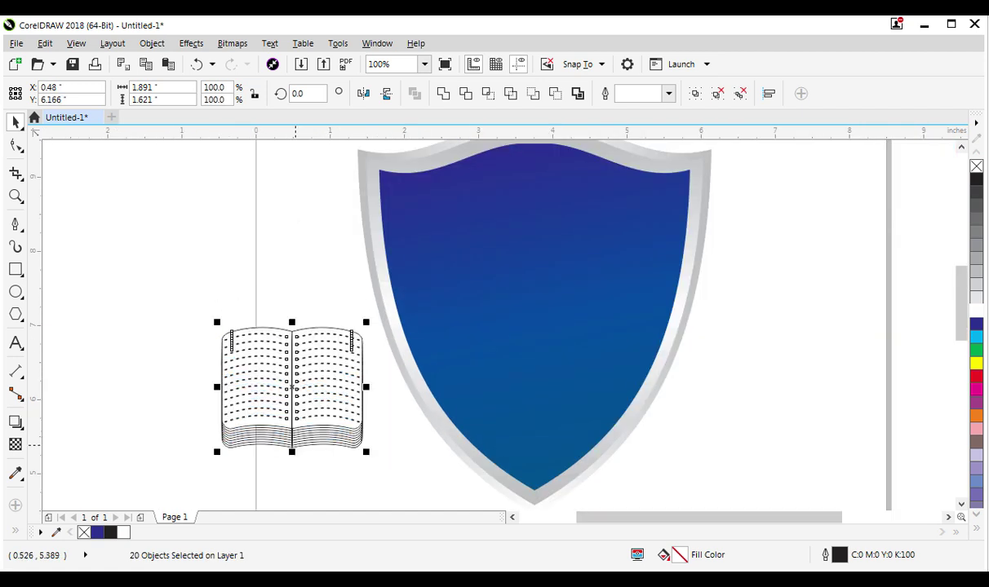
{"action": "scroll", "coordinate": [302, 439], "scroll_direction": "up", "scroll_amount": 1}
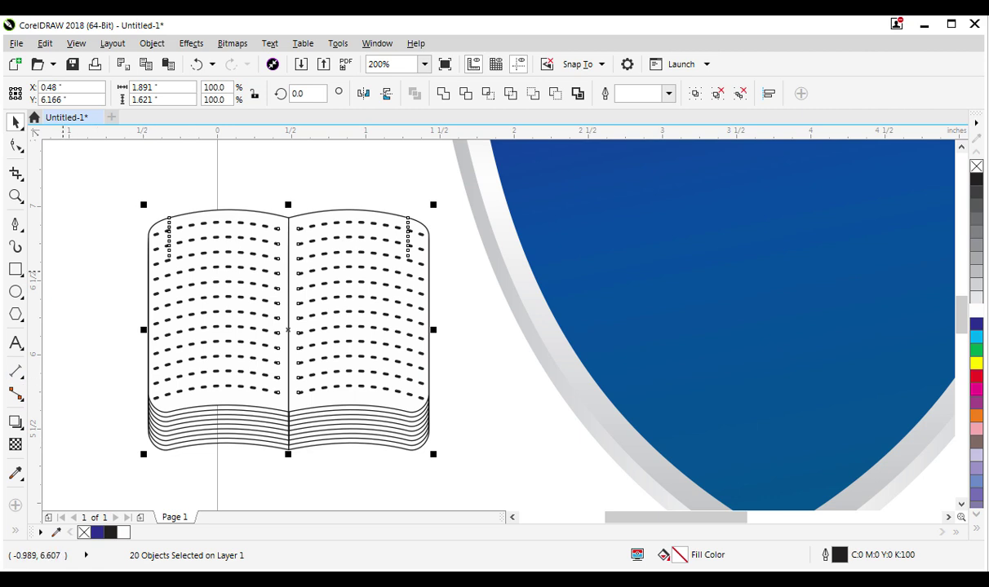
Step: Draw a slightly rounded rectangle around the book plus a small rectangle at its bottom centre
{"action": "key", "text": "F6"}
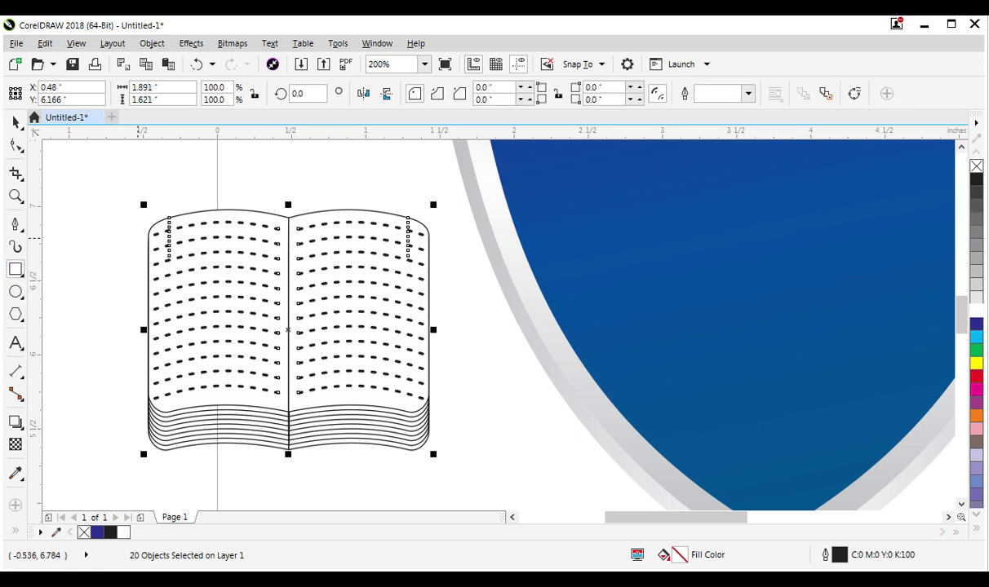
{"action": "left_click_drag", "start_coordinate": [137, 238], "coordinate": [440, 463]}
{"action": "left_click", "coordinate": [15, 145]}
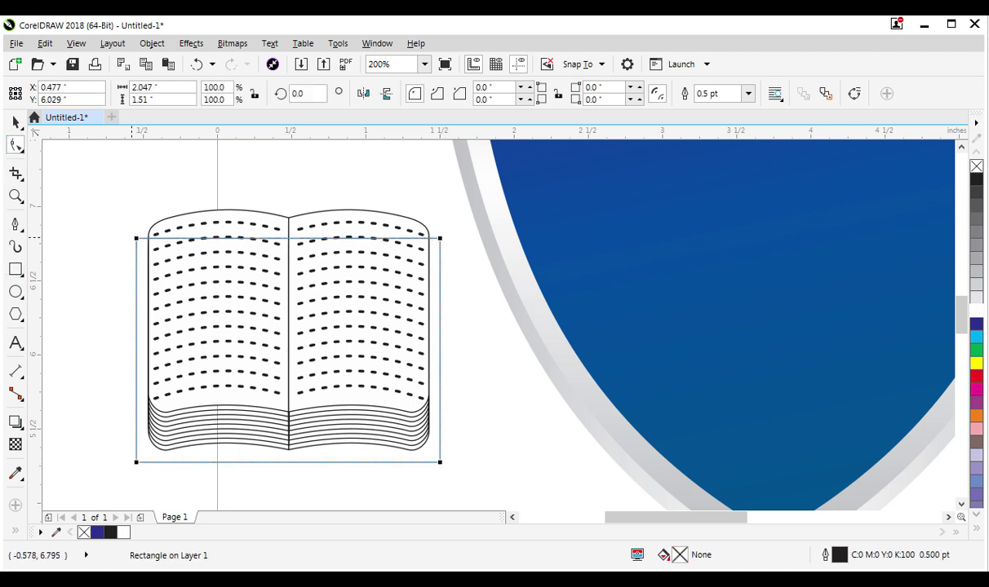
{"action": "left_click_drag", "start_coordinate": [136, 237], "coordinate": [146, 238]}
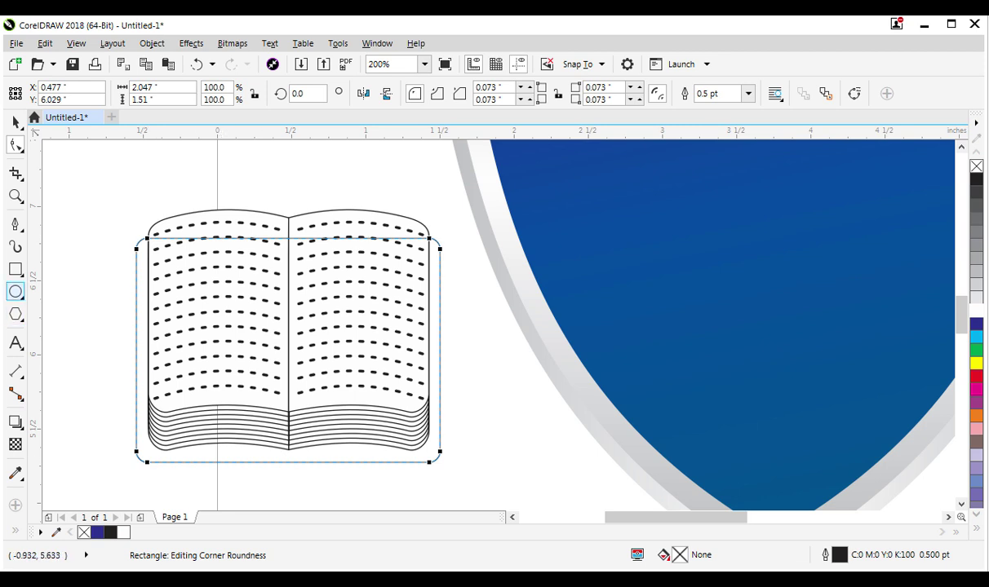
{"action": "left_click", "coordinate": [15, 269]}
{"action": "mouse_move", "coordinate": [272, 420]}
{"action": "left_mouse_down"}
{"action": "mouse_move", "coordinate": [300, 471]}
{"action": "mouse_move", "coordinate": [271, 457]}
{"action": "left_mouse_up"}
{"action": "left_click", "coordinate": [14, 145]}
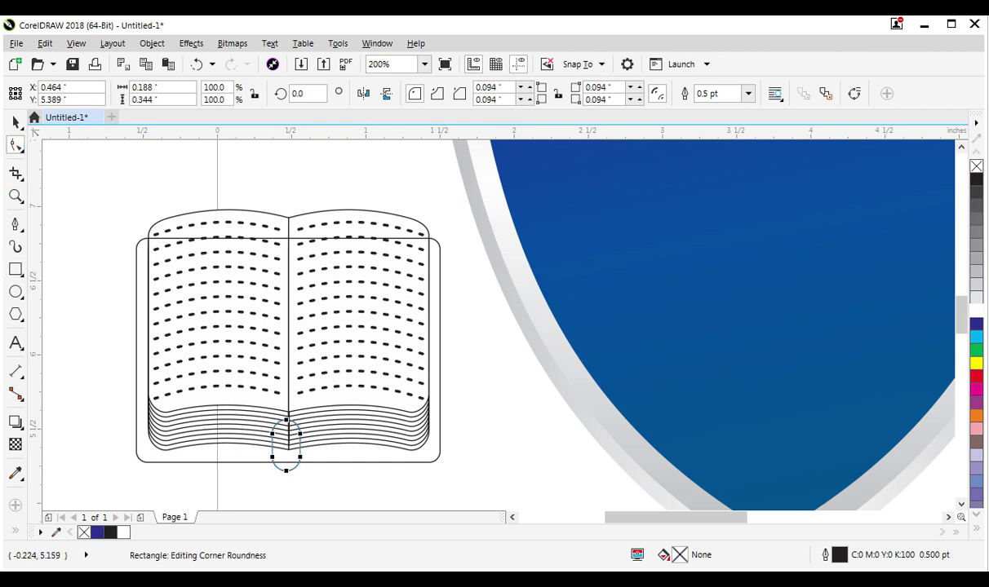
Step: Weld both rectangles into one cover, fill it red without outline, and send it behind the pages
{"action": "key", "text": "space"}
{"action": "left_click", "coordinate": [332, 369], "text": "shift"}
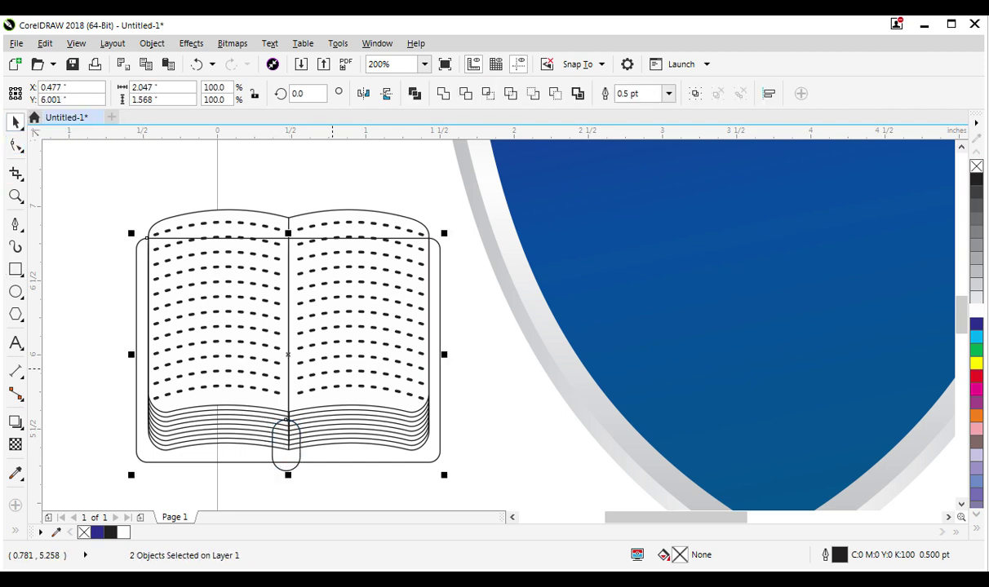
{"action": "left_click", "coordinate": [415, 93]}
{"action": "left_click", "coordinate": [104, 167]}
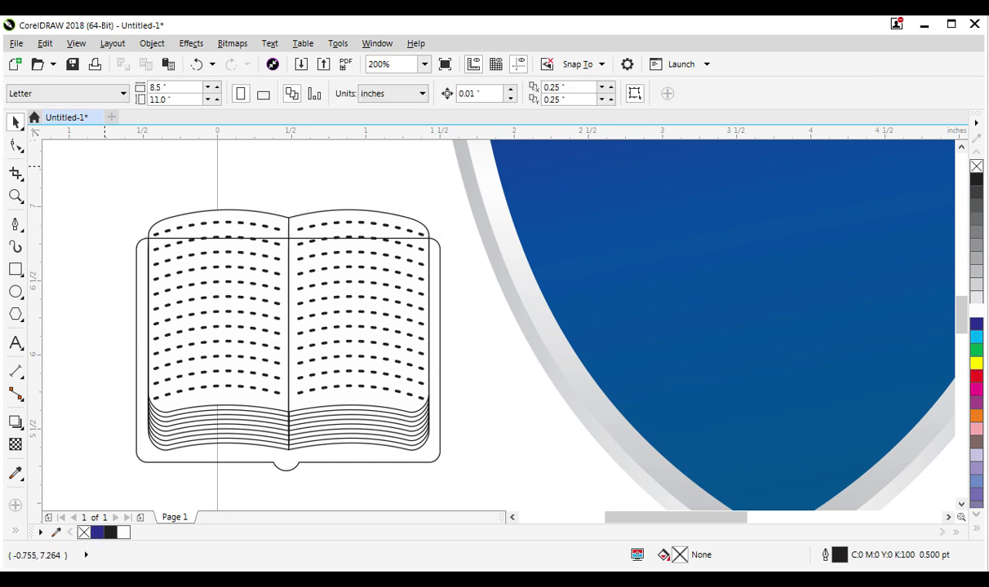
{"action": "left_click", "coordinate": [143, 237]}
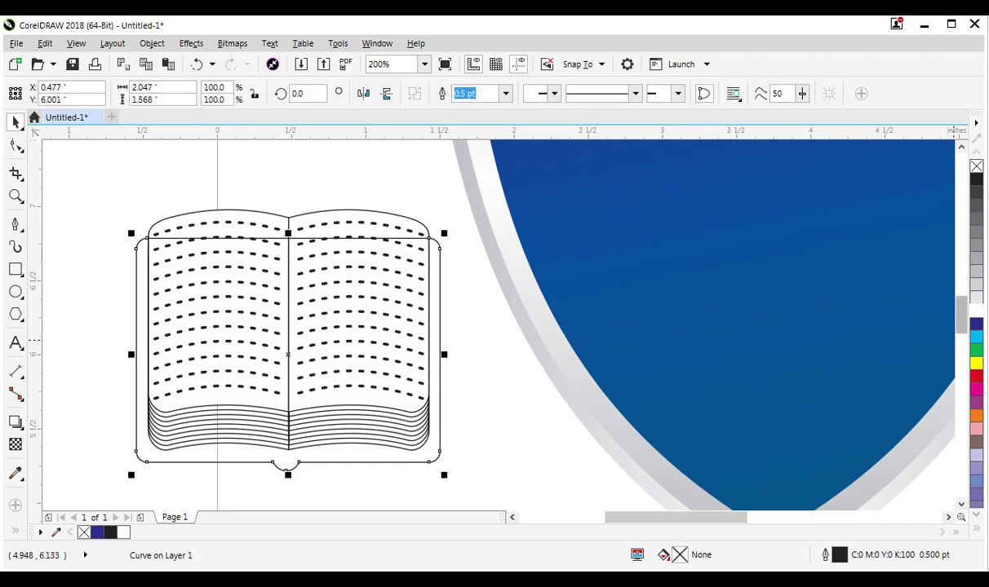
{"action": "left_click", "coordinate": [976, 376]}
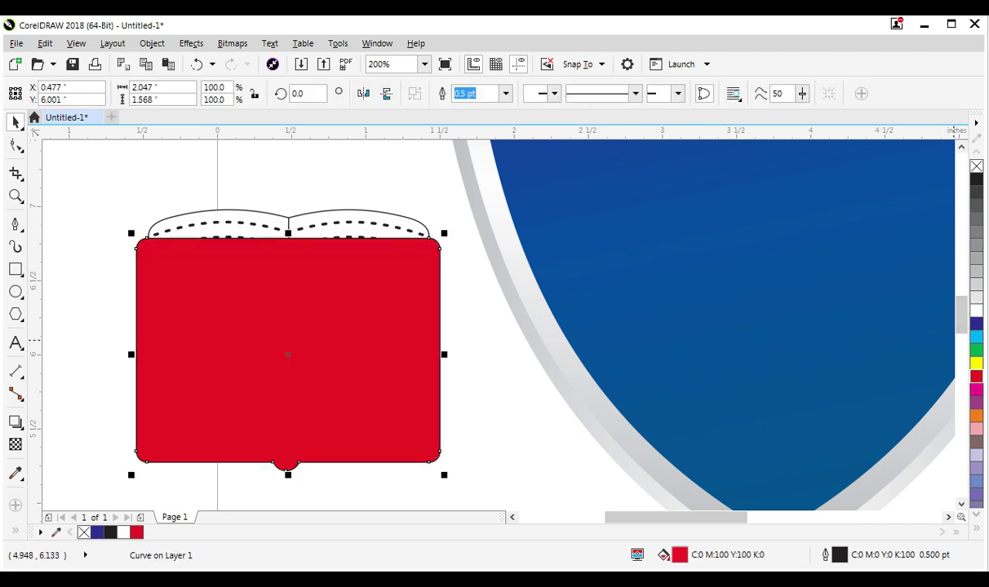
{"action": "key", "text": "shift+Page_Down"}
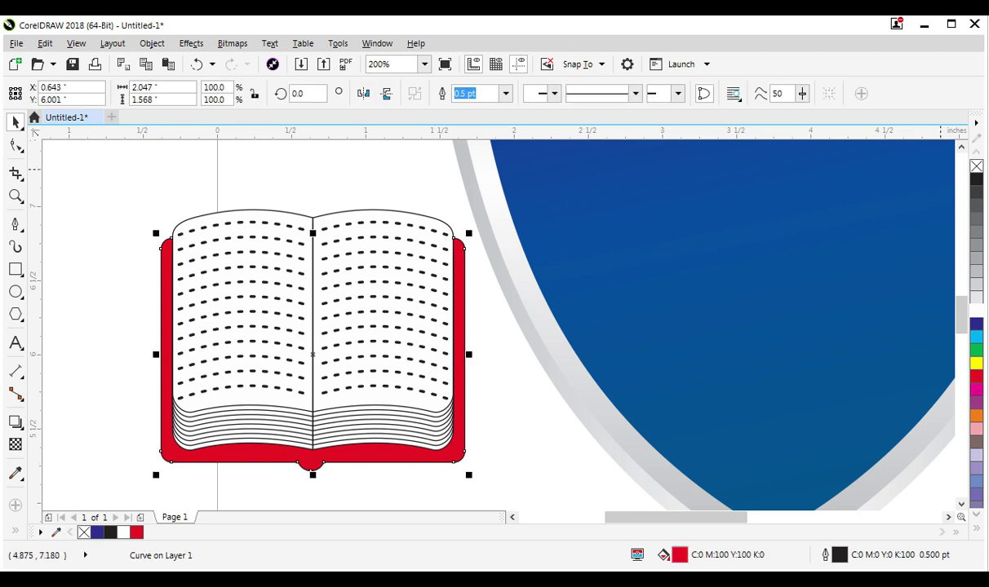
{"action": "right_click", "coordinate": [976, 167]}
Step: Group the book's parts and move the book onto the shield's centre
{"action": "key", "text": "Escape"}
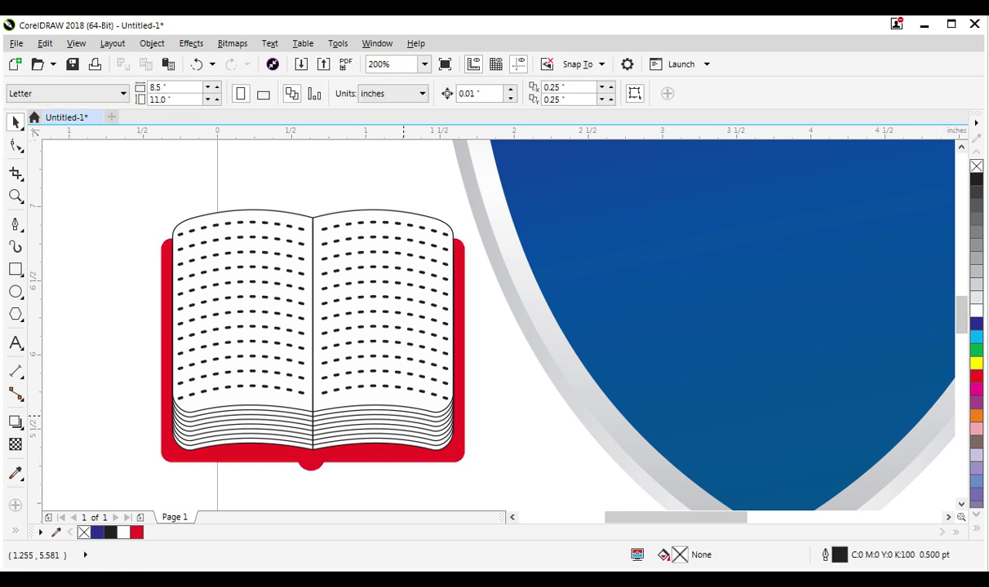
{"action": "scroll", "coordinate": [401, 410], "scroll_direction": "down", "scroll_amount": 2}
{"action": "left_click", "coordinate": [356, 373]}
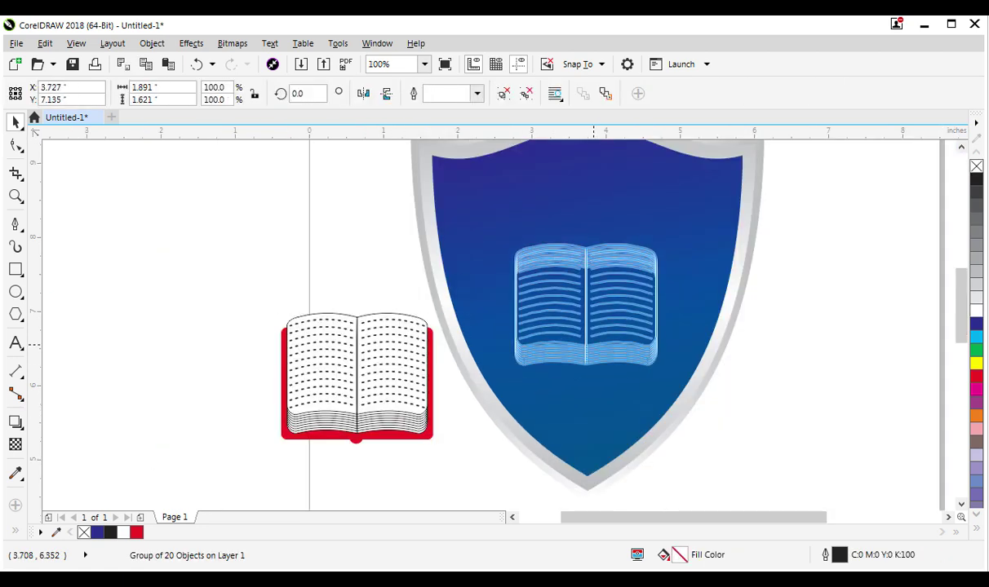
{"action": "left_click_drag", "start_coordinate": [365, 373], "coordinate": [593, 298]}
{"action": "key", "text": "ctrl+z"}
{"action": "left_click", "coordinate": [356, 372]}
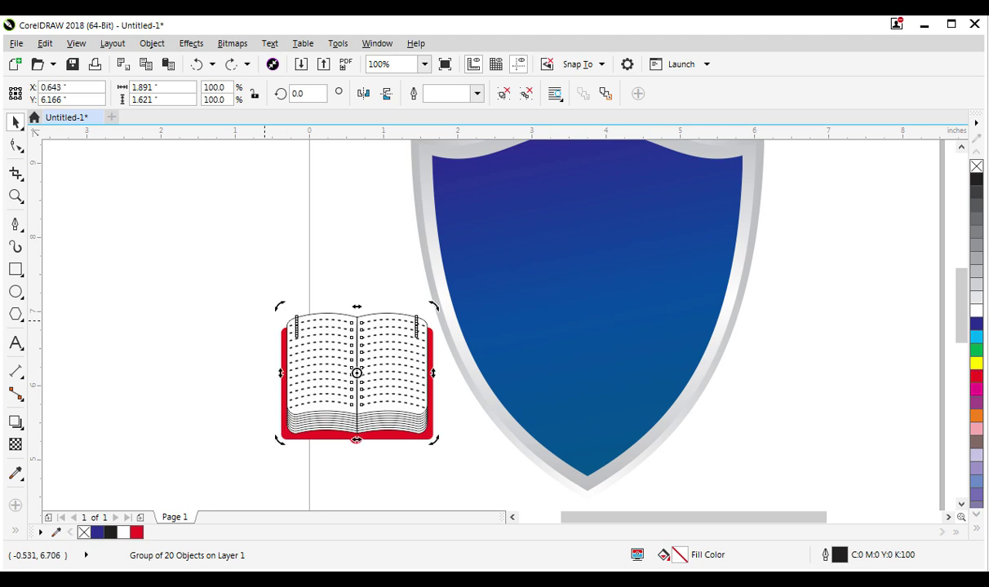
{"action": "left_click_drag", "start_coordinate": [243, 294], "coordinate": [463, 503]}
{"action": "key", "text": "ctrl+g"}
{"action": "left_click_drag", "start_coordinate": [407, 391], "coordinate": [636, 314]}
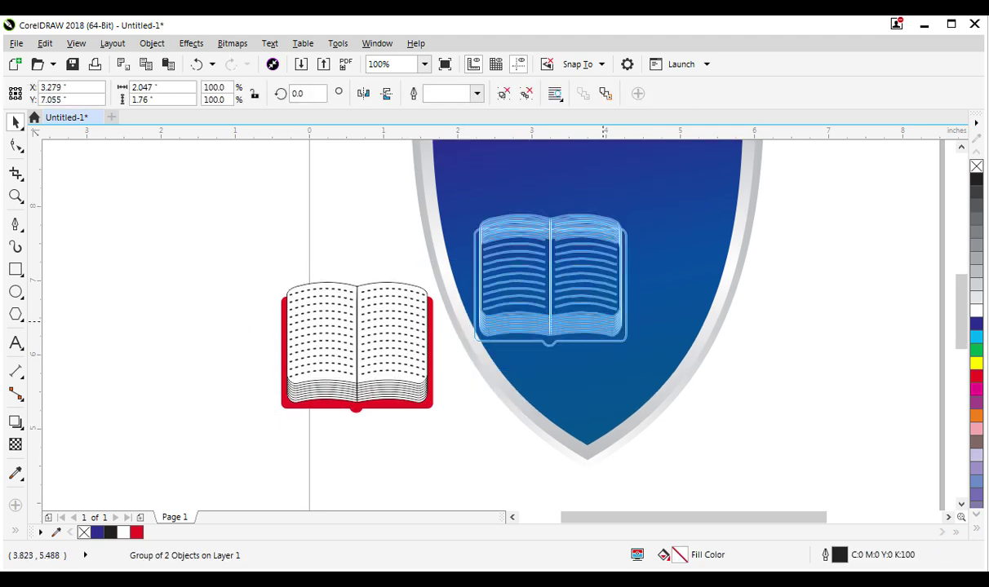
Step: Scale the book up around its centre so it fits neatly inside the shield
{"action": "left_click", "coordinate": [898, 232]}
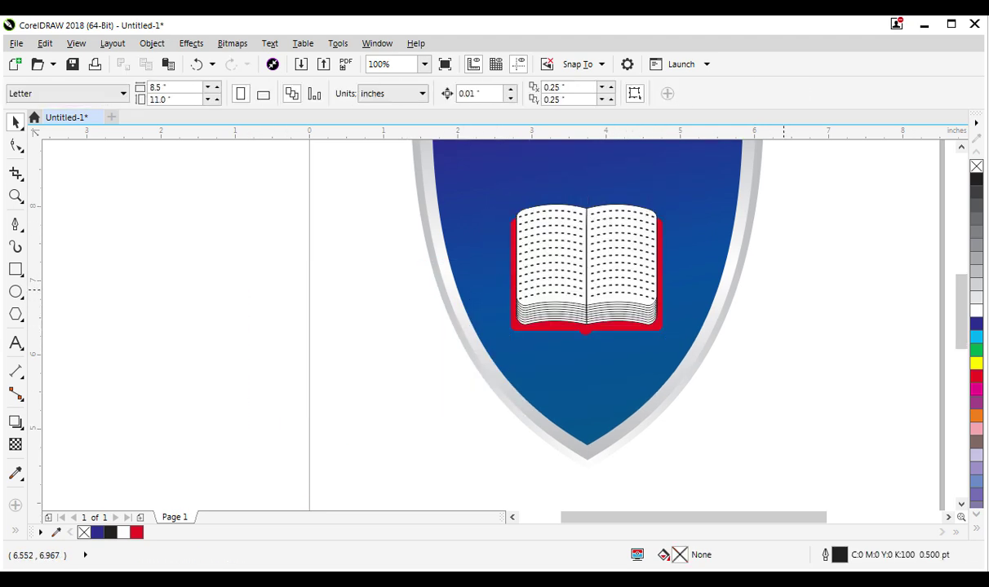
{"action": "scroll", "coordinate": [637, 380], "scroll_direction": "down", "scroll_amount": 2}
{"action": "left_click", "coordinate": [599, 282]}
{"action": "mouse_move", "coordinate": [734, 198]}
{"action": "left_mouse_down"}
{"action": "mouse_move", "coordinate": [679, 305]}
{"action": "mouse_move", "coordinate": [466, 480]}
{"action": "left_mouse_up"}
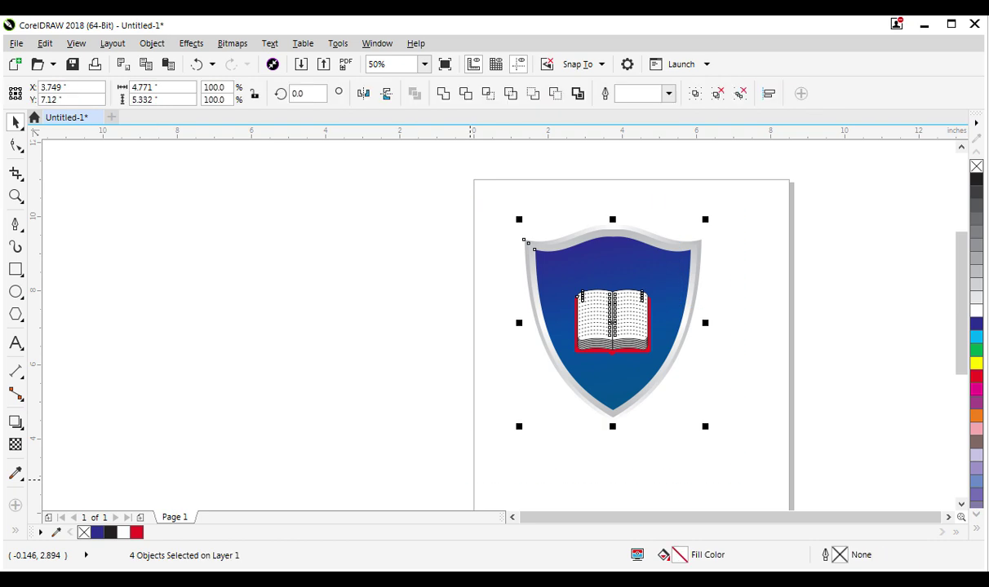
{"action": "key", "text": "shift+F2"}
{"action": "left_click", "coordinate": [536, 351]}
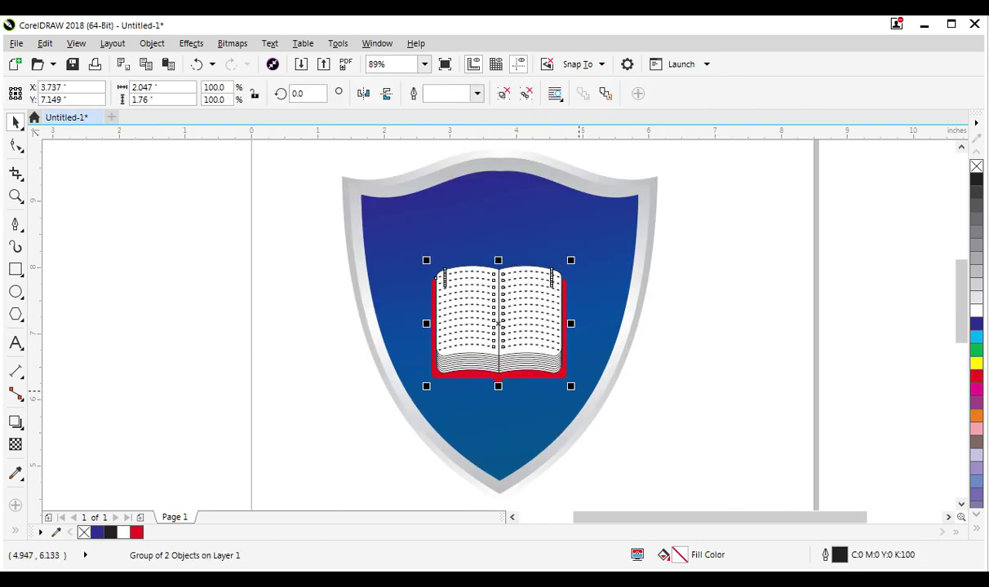
{"action": "left_click_drag", "start_coordinate": [570, 386], "coordinate": [585, 399]}
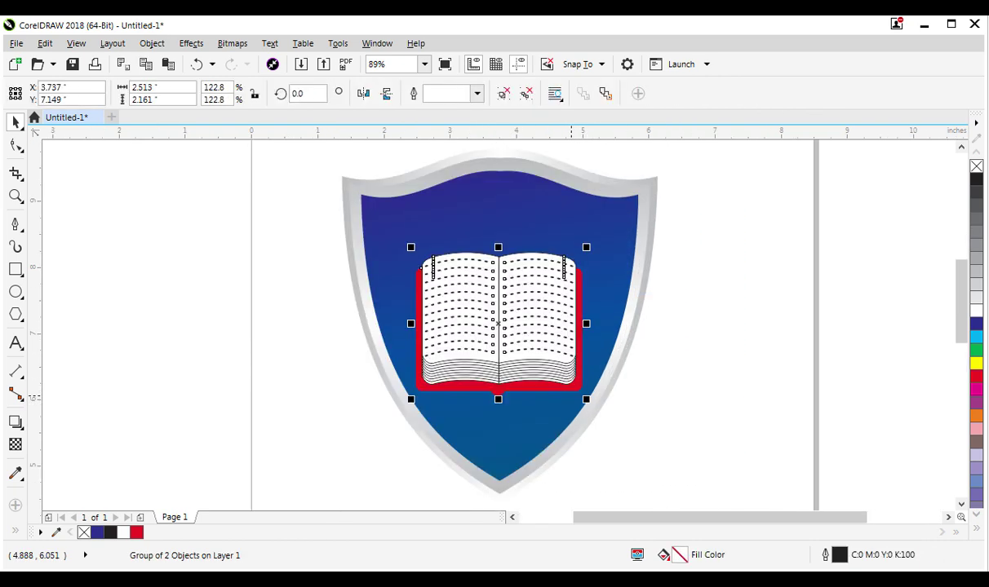
{"action": "left_click", "coordinate": [546, 390], "text": "ctrl"}
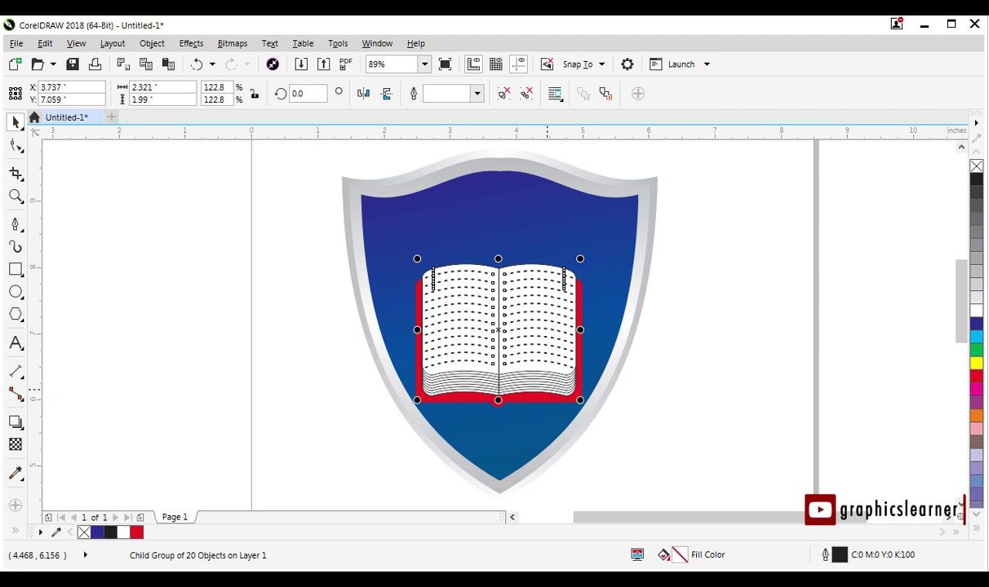
{"action": "key", "text": "Escape"}
{"action": "left_click_drag", "start_coordinate": [549, 371], "coordinate": [553, 369]}
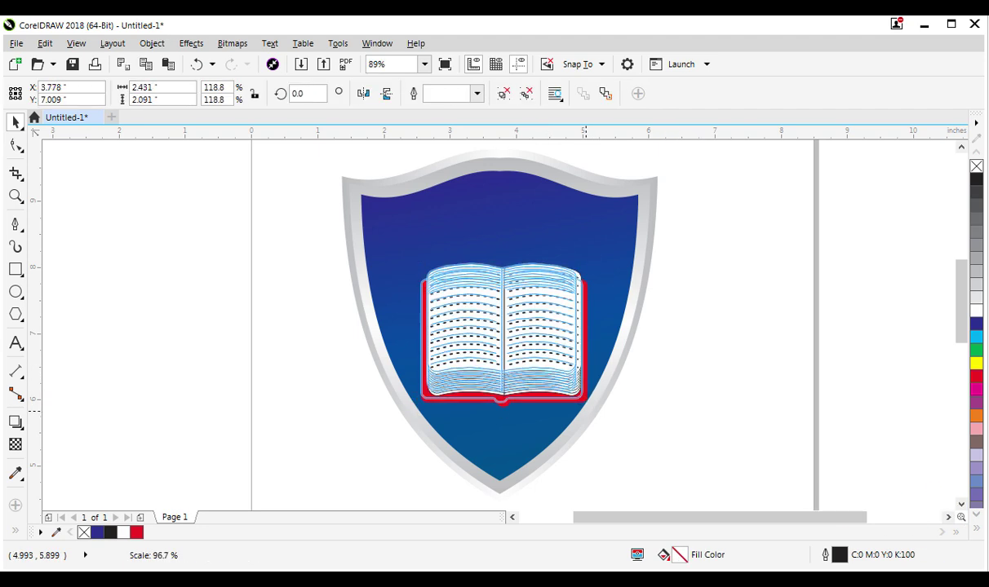
{"action": "left_click", "coordinate": [604, 296], "text": "shift"}
{"action": "key", "text": "Escape"}
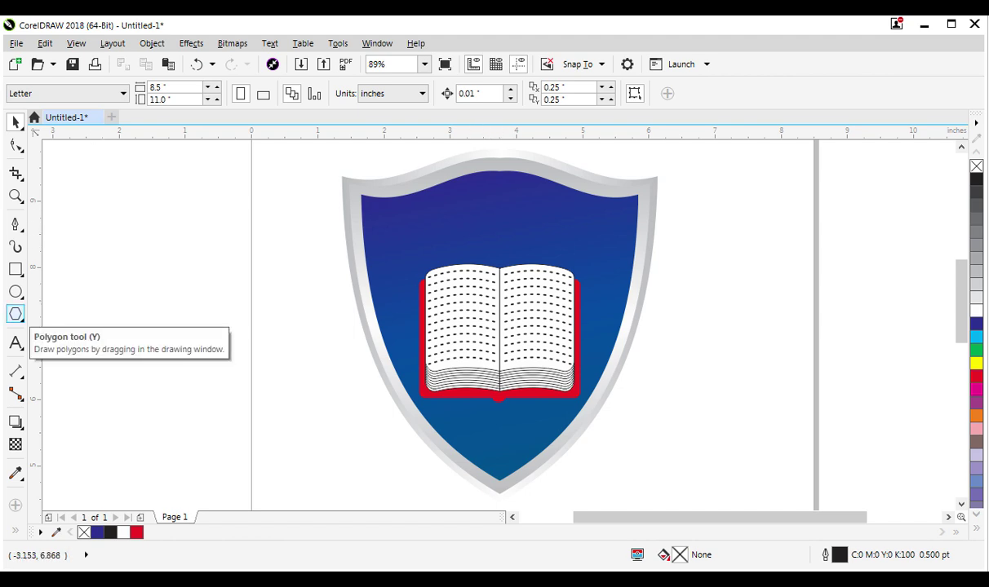
{"action": "key", "text": "F6"}
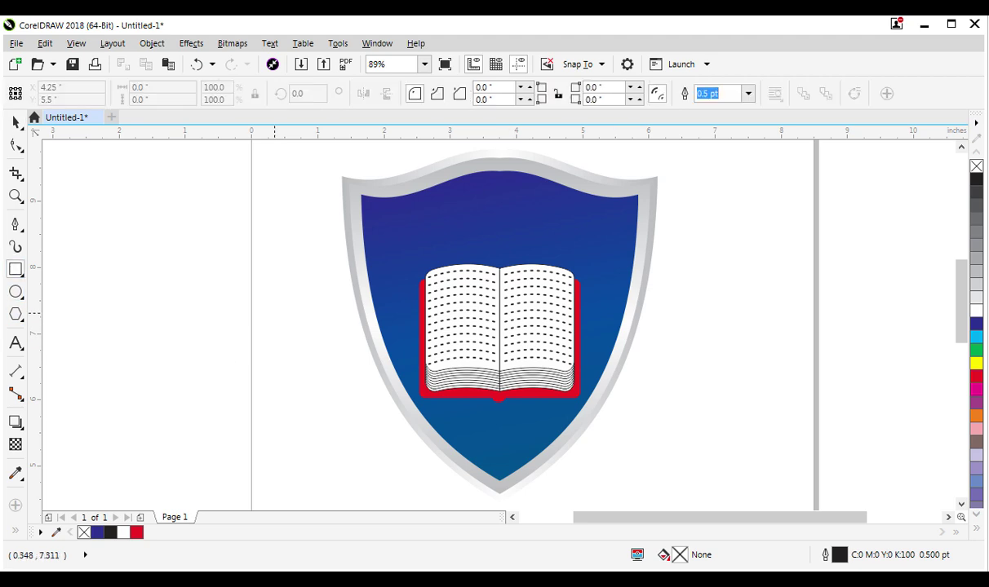
Step: Draw a thin rounded pill-shaped rectangle left of the shield and zoom in on it
{"action": "left_click_drag", "start_coordinate": [265, 338], "coordinate": [336, 349]}
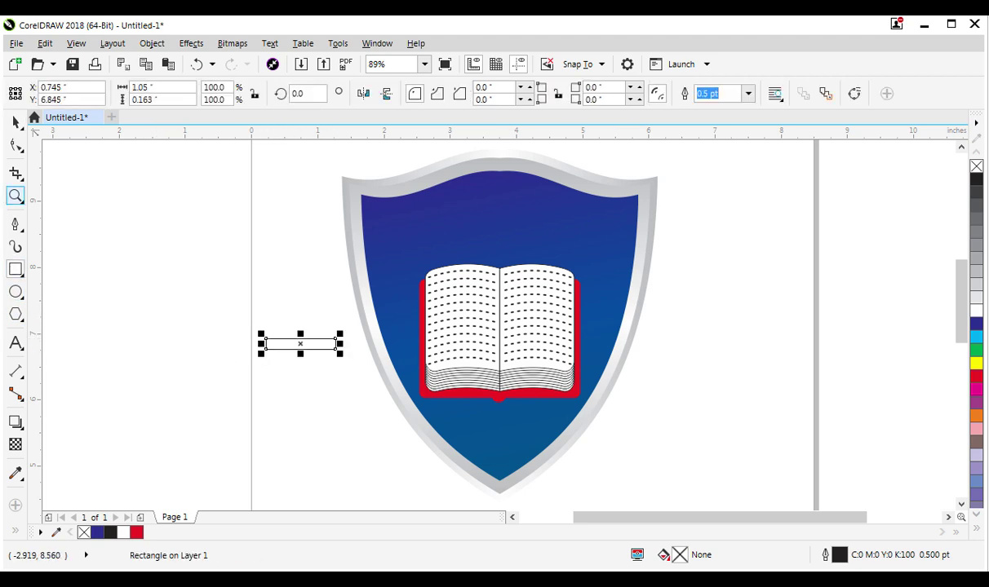
{"action": "key", "text": "F5"}
{"action": "key", "text": "F10"}
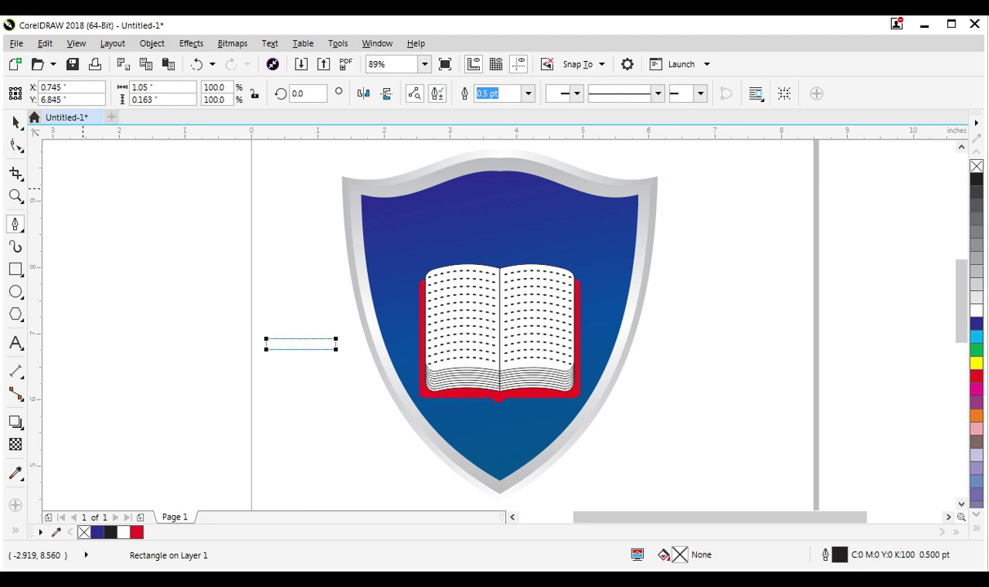
{"action": "key", "text": "z"}
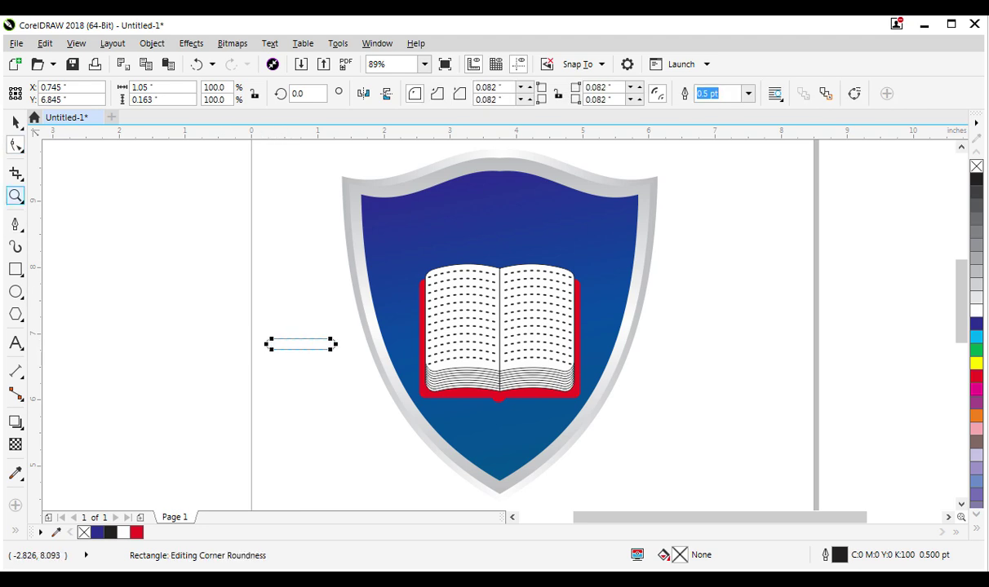
{"action": "left_click_drag", "start_coordinate": [194, 279], "coordinate": [465, 489]}
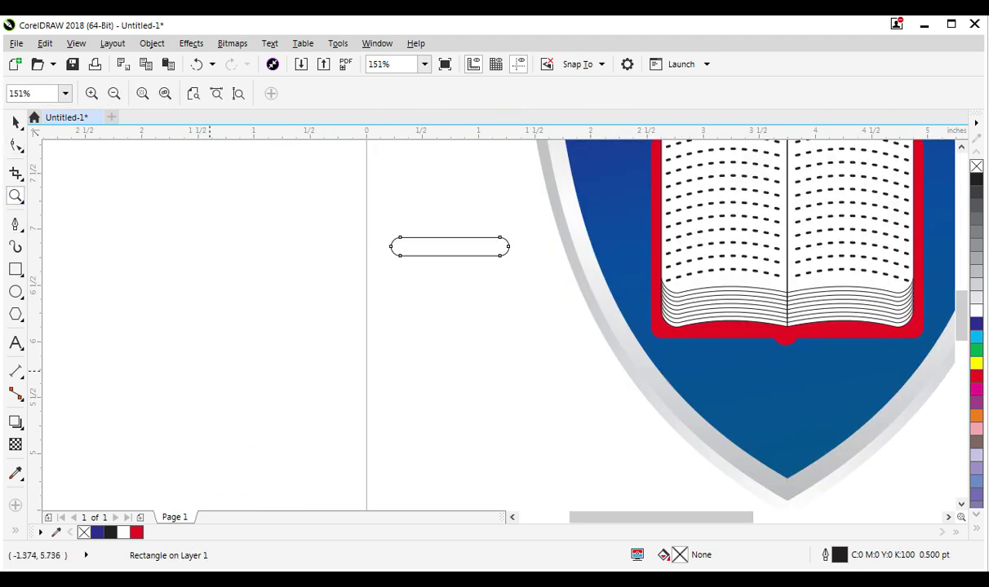
Step: Draw a circle over the pill and a wide rectangle covering the circle's top half
{"action": "left_click", "coordinate": [16, 291]}
{"action": "left_click_drag", "start_coordinate": [398, 202], "coordinate": [498, 297]}
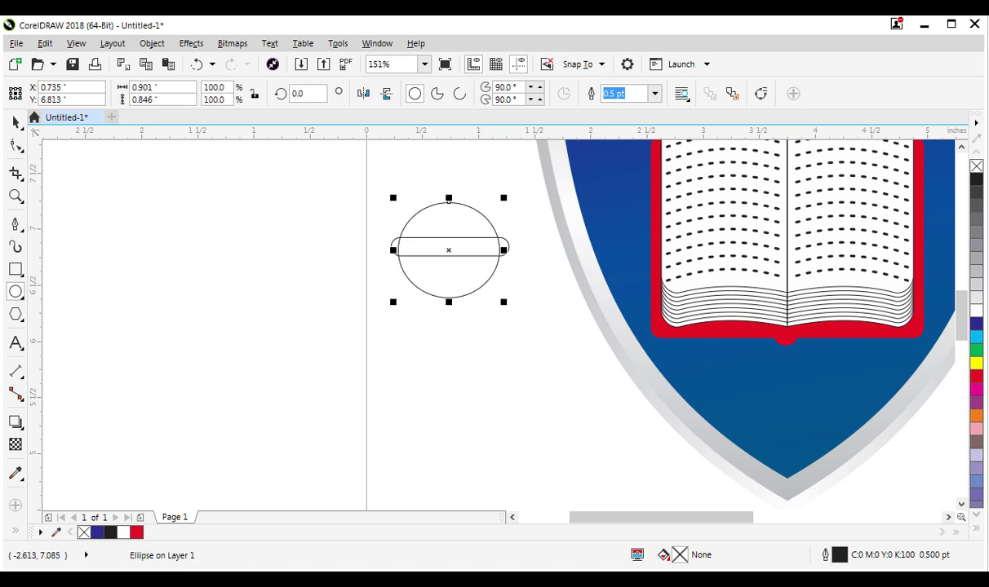
{"action": "left_click", "coordinate": [15, 121]}
{"action": "left_click", "coordinate": [399, 237], "text": "shift"}
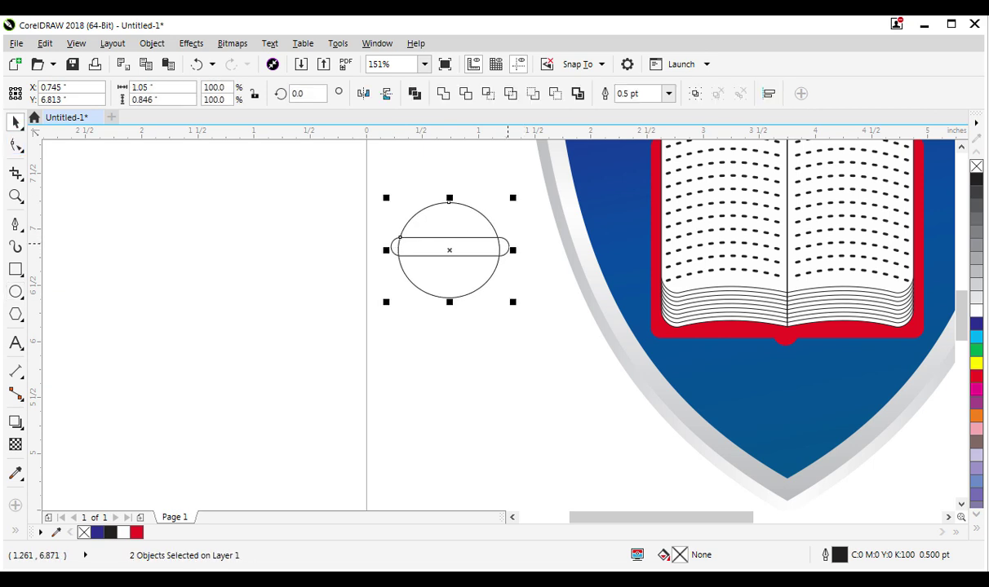
{"action": "left_click", "coordinate": [479, 192]}
{"action": "left_click", "coordinate": [472, 206]}
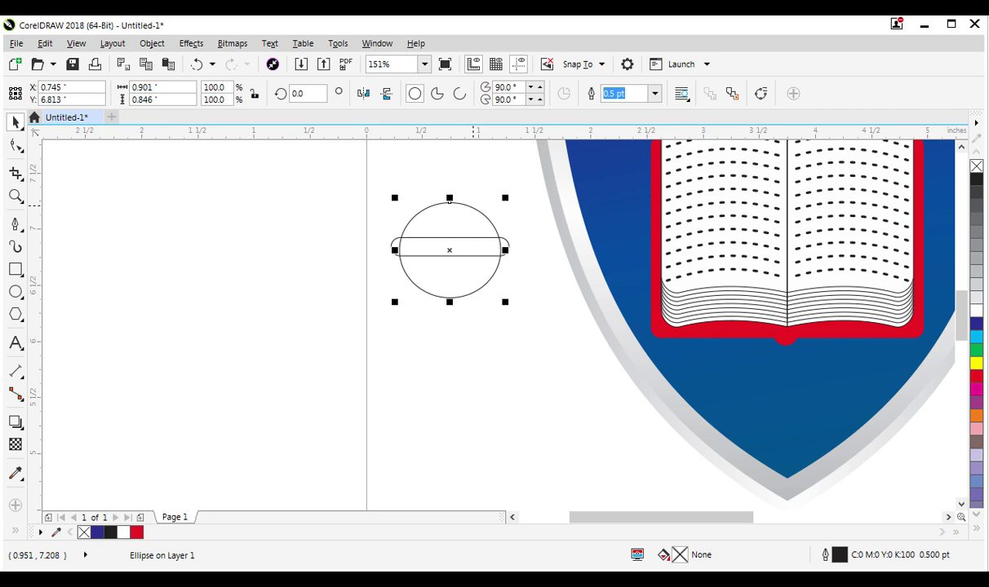
{"action": "key", "text": "F6"}
{"action": "left_click_drag", "start_coordinate": [299, 165], "coordinate": [569, 247]}
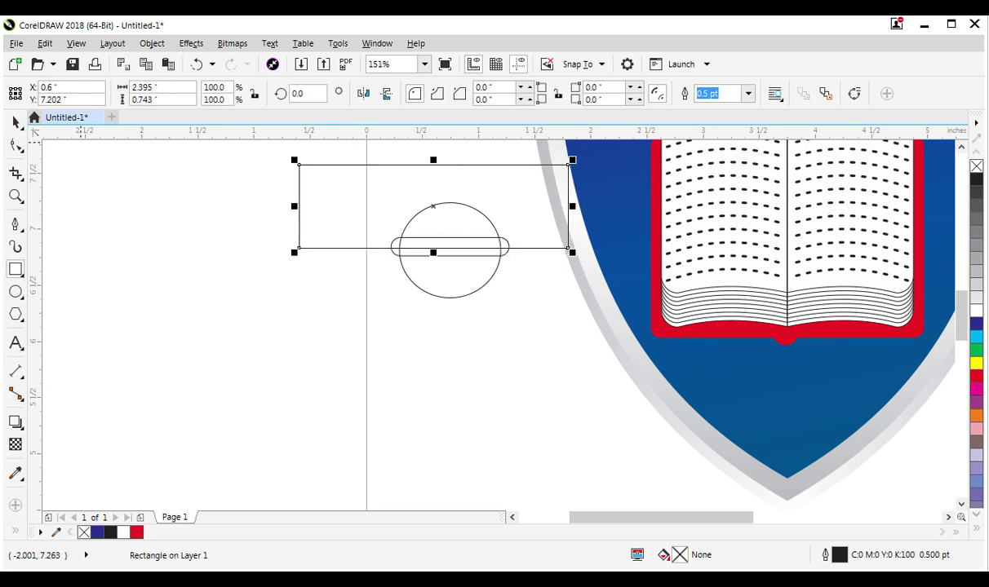
Step: Trim the circle's top into a half-circle and weld it with the pill into a cup
{"action": "key", "text": "space"}
{"action": "left_click", "coordinate": [447, 202], "text": "shift"}
{"action": "left_click", "coordinate": [465, 93]}
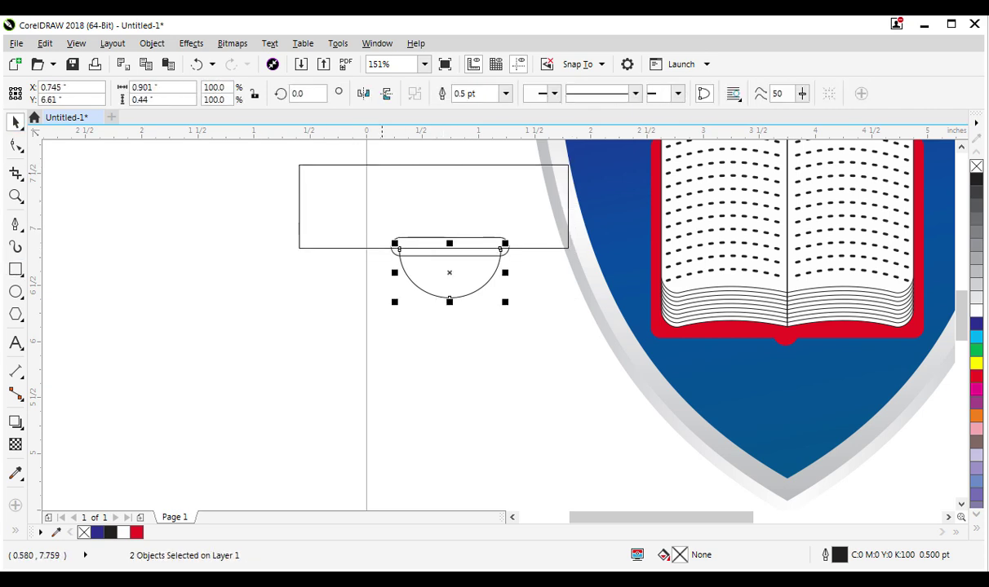
{"action": "left_click", "coordinate": [496, 247]}
{"action": "key", "text": "Delete"}
{"action": "left_click", "coordinate": [496, 256]}
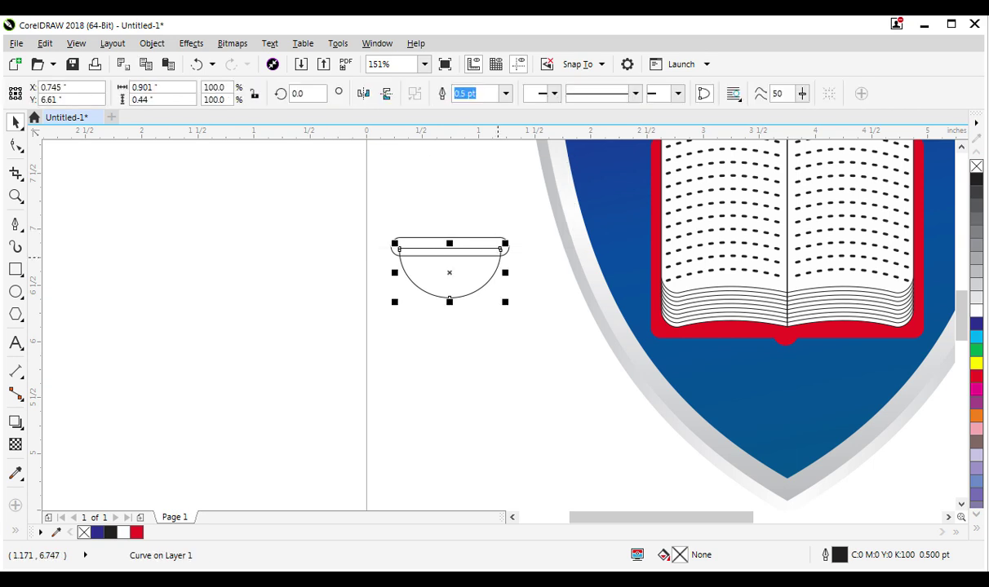
{"action": "left_click", "coordinate": [502, 249], "text": "shift"}
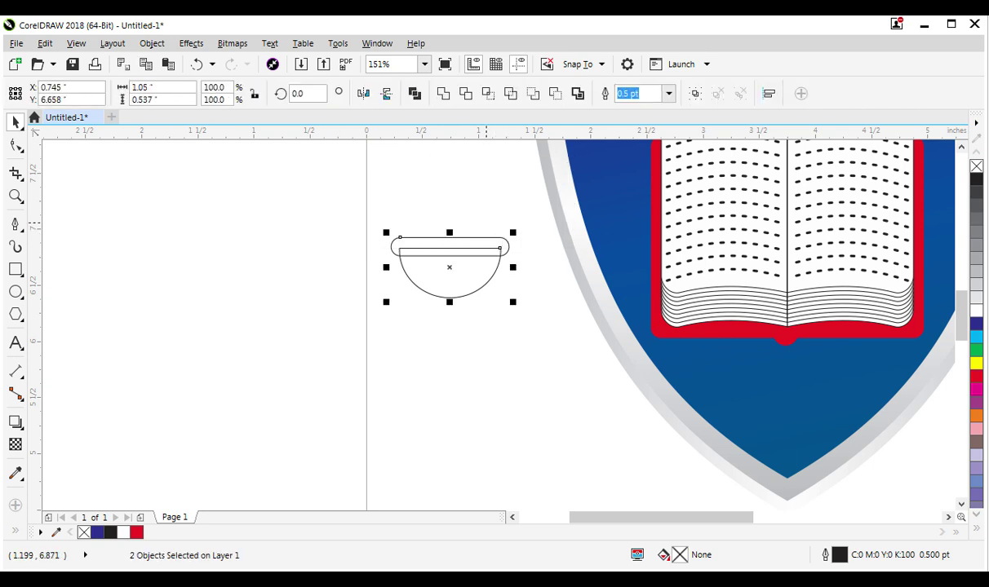
{"action": "left_click", "coordinate": [442, 93]}
{"action": "left_click", "coordinate": [363, 235]}
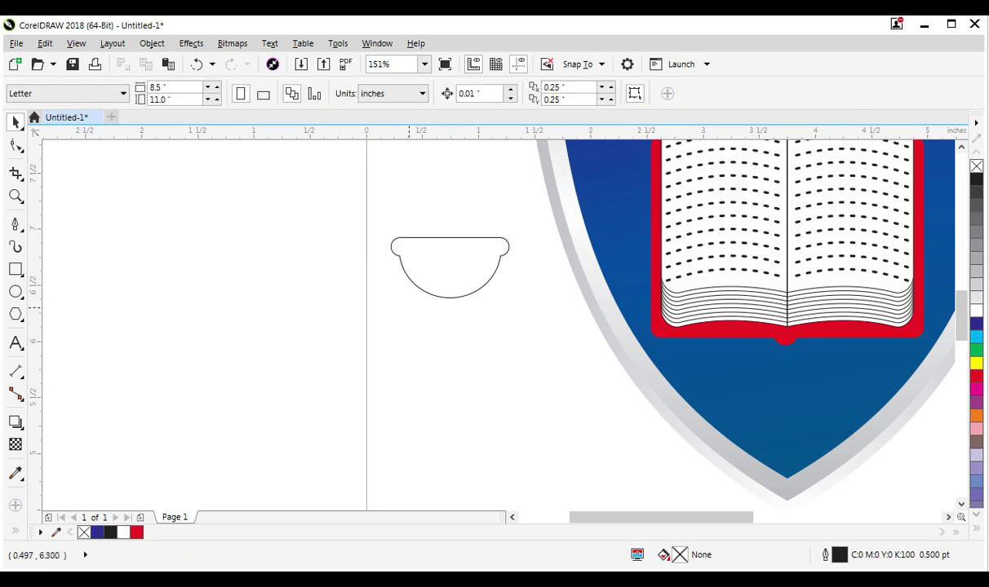
Step: Add a smaller half-circle copy inside the cup and merge it in
{"action": "left_click", "coordinate": [454, 296]}
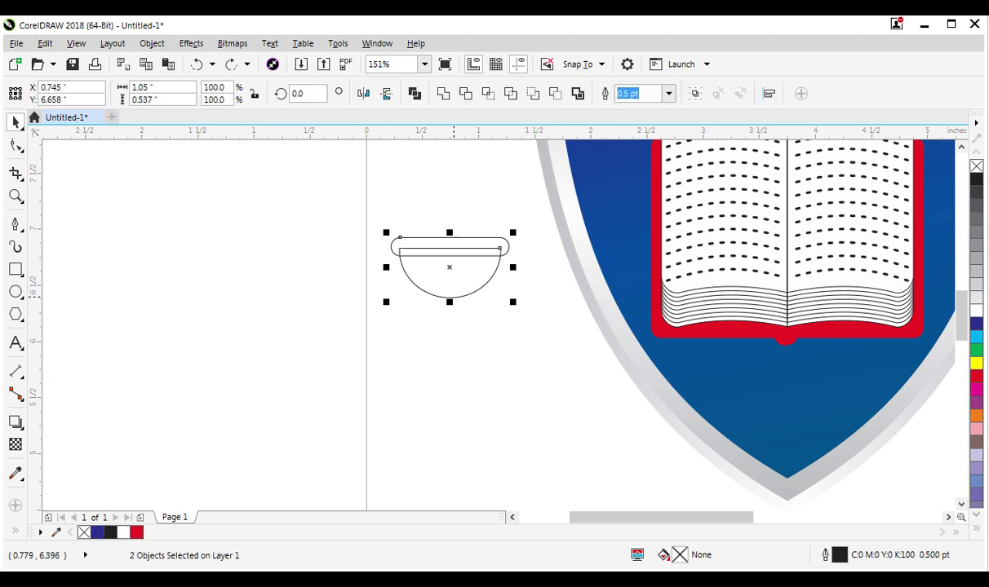
{"action": "left_click", "coordinate": [466, 295]}
{"action": "key", "text": "ctrl+l"}
{"action": "mouse_move", "coordinate": [506, 245]}
{"action": "left_mouse_down"}
{"action": "mouse_move", "coordinate": [462, 266]}
{"action": "mouse_move", "coordinate": [449, 300]}
{"action": "left_mouse_up"}
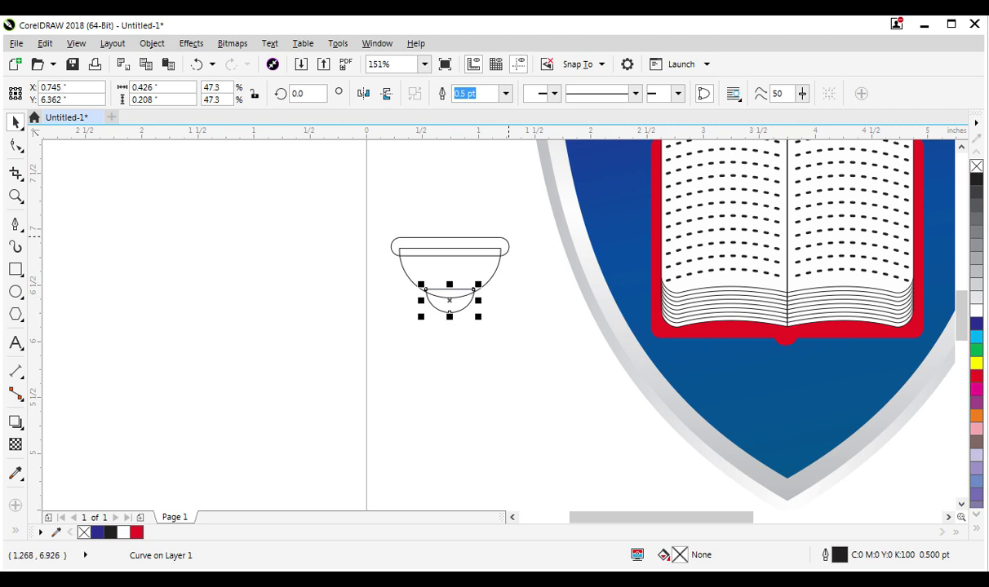
{"action": "left_click", "coordinate": [449, 302]}
Step: Add a tapered handle below the cup and weld them into a funnel shape
{"action": "key", "text": "F6"}
{"action": "mouse_move", "coordinate": [434, 302]}
{"action": "left_mouse_down"}
{"action": "mouse_move", "coordinate": [464, 404]}
{"action": "mouse_move", "coordinate": [427, 402]}
{"action": "left_mouse_up"}
{"action": "key", "text": "F10"}
{"action": "scroll", "coordinate": [454, 402], "scroll_direction": "up", "scroll_amount": 2}
{"action": "key", "text": "ctrl+q"}
{"action": "scroll", "coordinate": [530, 220], "scroll_direction": "down", "scroll_amount": 2}
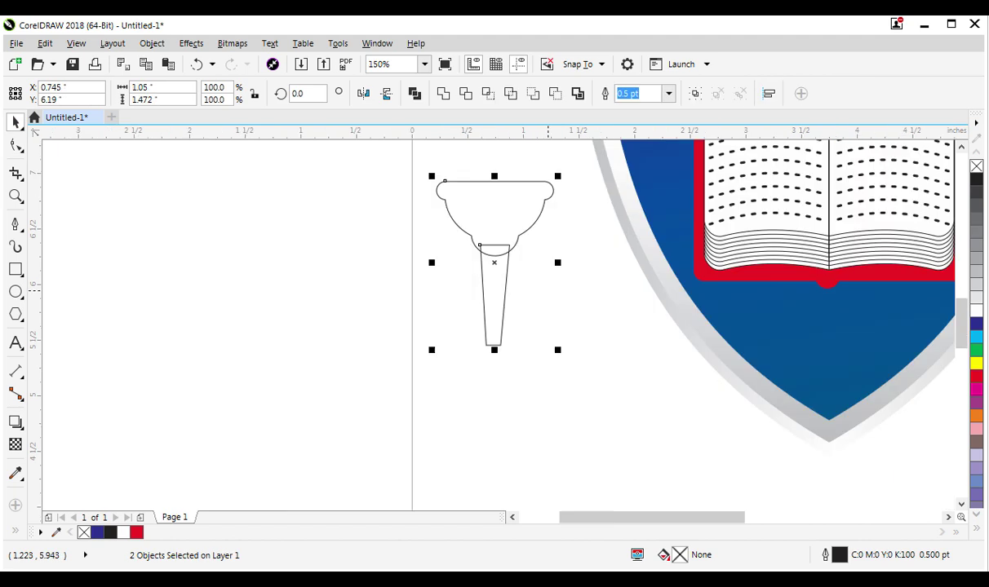
{"action": "left_click", "coordinate": [496, 287]}
{"action": "left_click", "coordinate": [442, 187], "text": "shift"}
{"action": "left_click", "coordinate": [450, 93]}
{"action": "scroll", "coordinate": [530, 220], "scroll_direction": "up", "scroll_amount": 2}
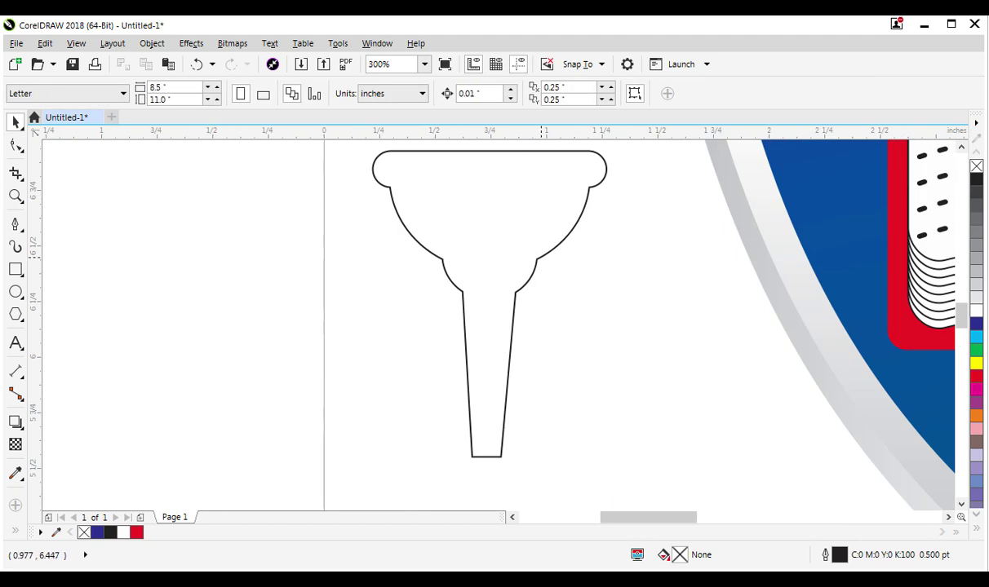
Step: Make a narrower inner copy of the funnel scaled to about 90%, reaching the handle bottom
{"action": "left_click", "coordinate": [538, 256]}
{"action": "left_click_drag", "start_coordinate": [611, 303], "coordinate": [593, 303]}
{"action": "left_click", "coordinate": [485, 93]}
{"action": "left_click", "coordinate": [598, 155]}
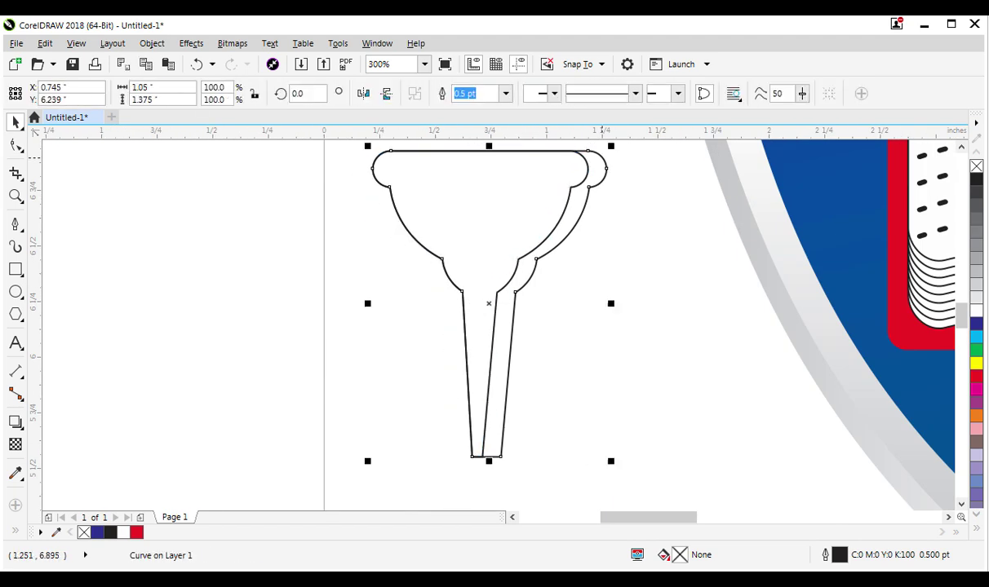
{"action": "scroll", "coordinate": [497, 327], "scroll_direction": "up", "scroll_amount": 1}
{"action": "left_click_drag", "start_coordinate": [367, 192], "coordinate": [383, 214]}
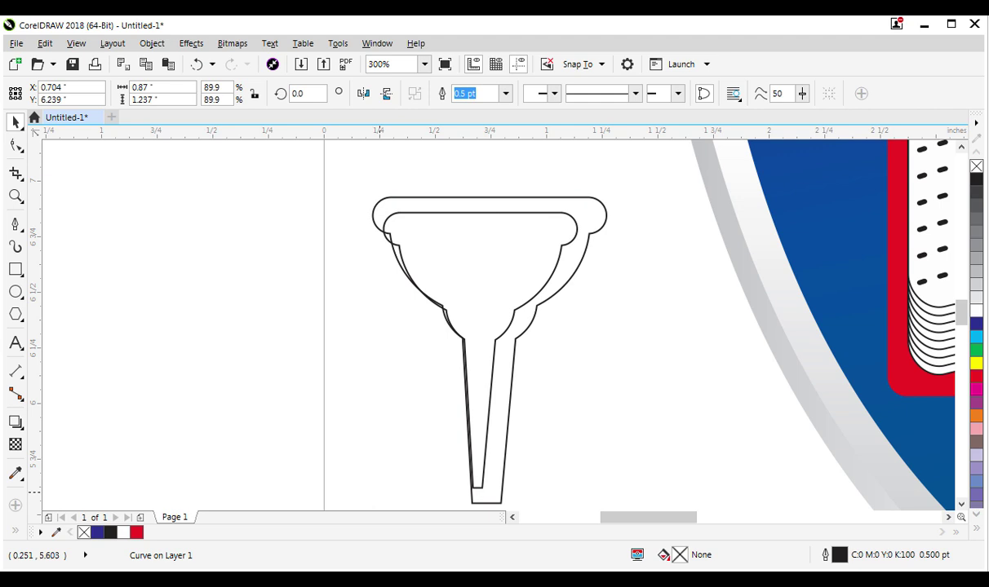
{"action": "scroll", "coordinate": [609, 327], "scroll_direction": "down", "scroll_amount": 1}
{"action": "key", "text": "ctrl+a"}
{"action": "left_click", "coordinate": [653, 220]}
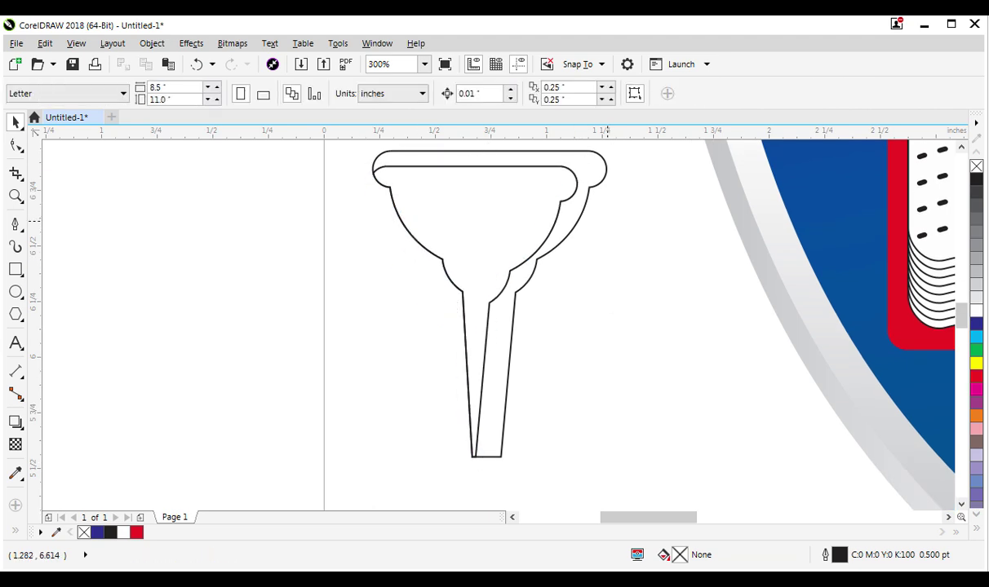
{"action": "scroll", "coordinate": [489, 326], "scroll_direction": "up", "scroll_amount": 3}
Step: Draw a curled three-lobed flame with the Pen tool, rising from the torch bowl's rim
{"action": "left_click", "coordinate": [15, 223]}
{"action": "left_click", "coordinate": [388, 300]}
{"action": "left_click_drag", "start_coordinate": [405, 240], "coordinate": [399, 213]}
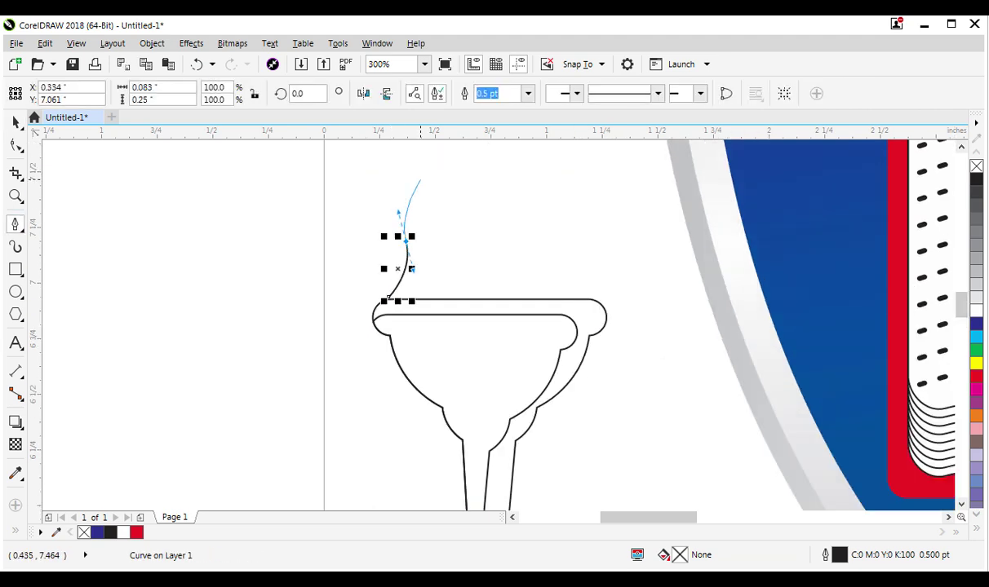
{"action": "mouse_move", "coordinate": [421, 177]}
{"action": "left_mouse_down"}
{"action": "mouse_move", "coordinate": [448, 167]}
{"action": "mouse_move", "coordinate": [447, 244]}
{"action": "left_mouse_up"}
{"action": "left_click_drag", "start_coordinate": [457, 196], "coordinate": [444, 199]}
{"action": "scroll", "coordinate": [456, 219], "scroll_direction": "down", "scroll_amount": 2}
{"action": "scroll", "coordinate": [455, 219], "scroll_direction": "up", "scroll_amount": 2}
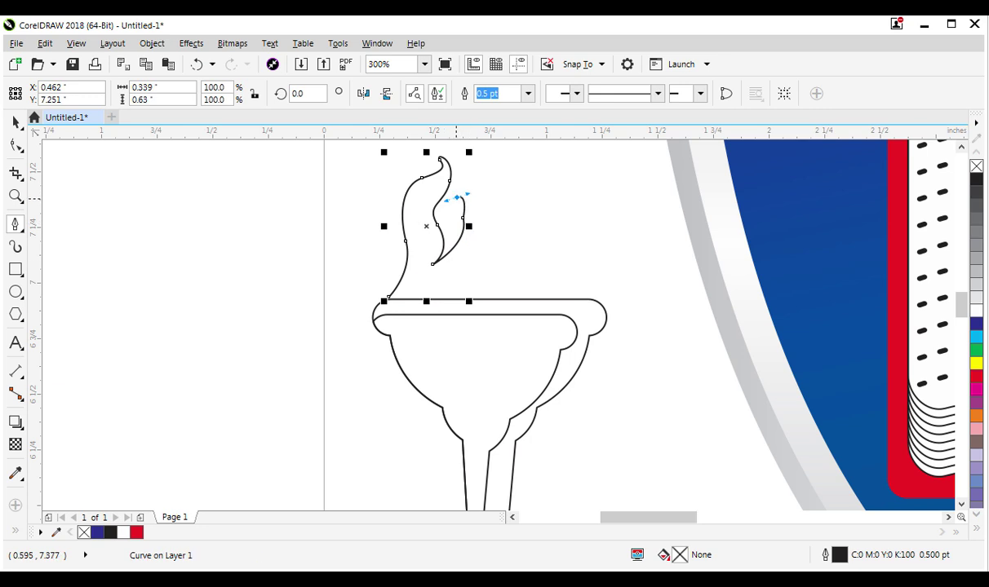
{"action": "left_click_drag", "start_coordinate": [473, 243], "coordinate": [457, 322]}
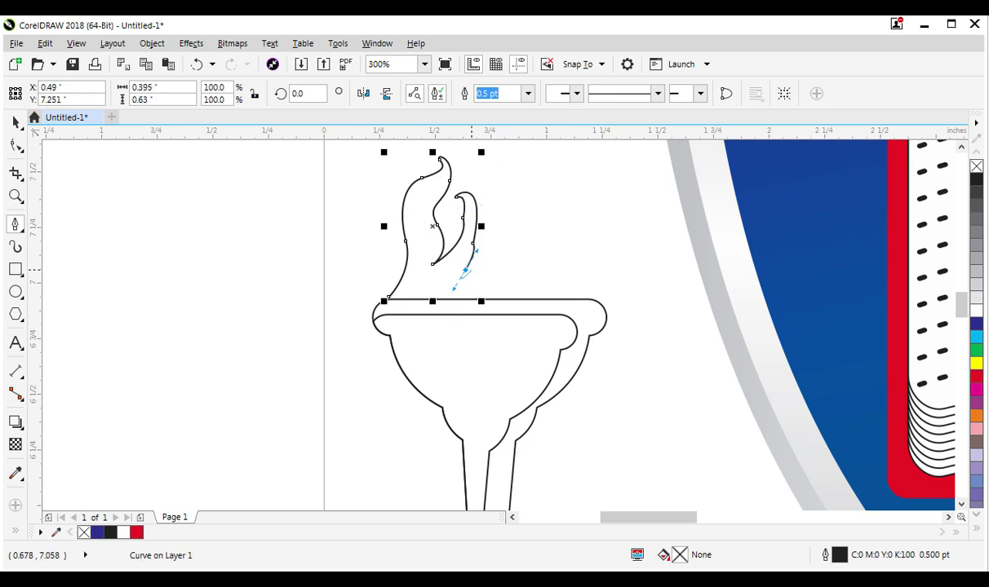
{"action": "scroll", "coordinate": [490, 245], "scroll_direction": "up", "scroll_amount": 1}
{"action": "mouse_move", "coordinate": [509, 235]}
{"action": "left_mouse_down"}
{"action": "mouse_move", "coordinate": [548, 297]}
{"action": "mouse_move", "coordinate": [540, 336]}
{"action": "left_mouse_up"}
{"action": "left_click", "coordinate": [514, 344]}
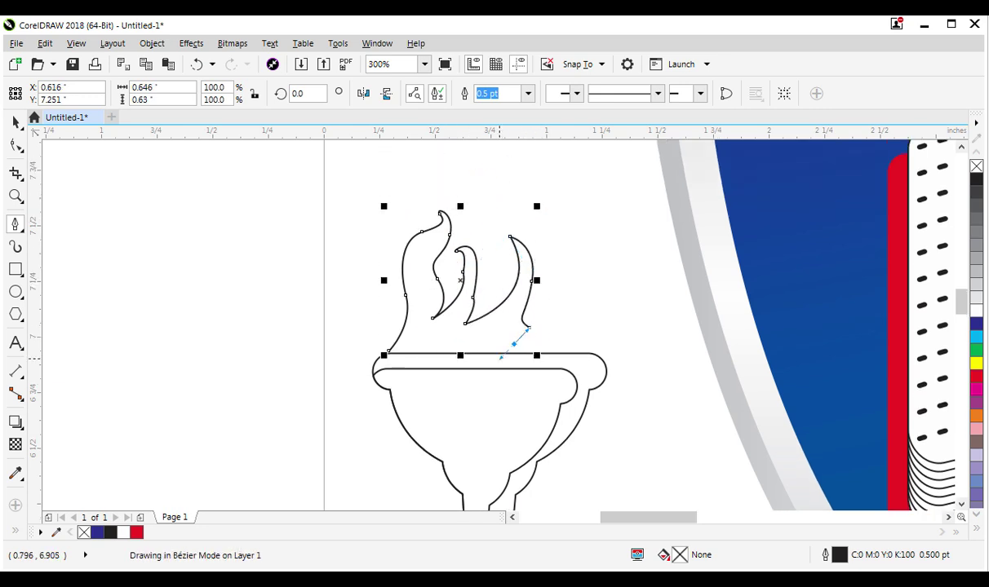
{"action": "left_click", "coordinate": [514, 354]}
Step: Duplicate the flame as a mirrored copy on the right and trim it at the rim with a rectangle
{"action": "left_click", "coordinate": [388, 351]}
{"action": "key", "text": "space"}
{"action": "mouse_move", "coordinate": [384, 282]}
{"action": "left_mouse_down"}
{"action": "mouse_move", "coordinate": [571, 282]}
{"action": "mouse_move", "coordinate": [530, 294]}
{"action": "left_mouse_up"}
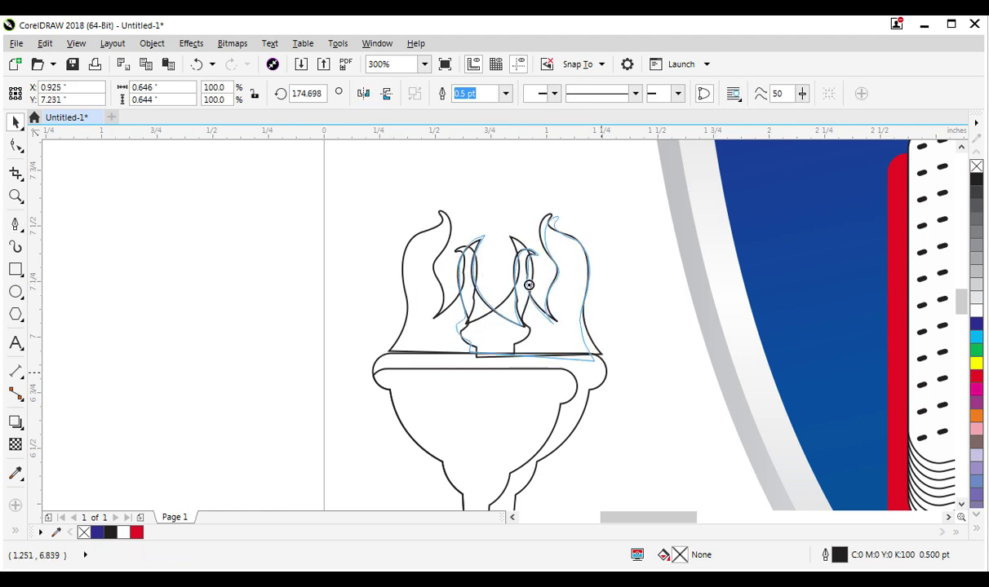
{"action": "key", "text": "F6"}
{"action": "left_click_drag", "start_coordinate": [491, 374], "coordinate": [306, 143]}
{"action": "key", "text": "space"}
{"action": "left_click", "coordinate": [530, 269], "text": "shift"}
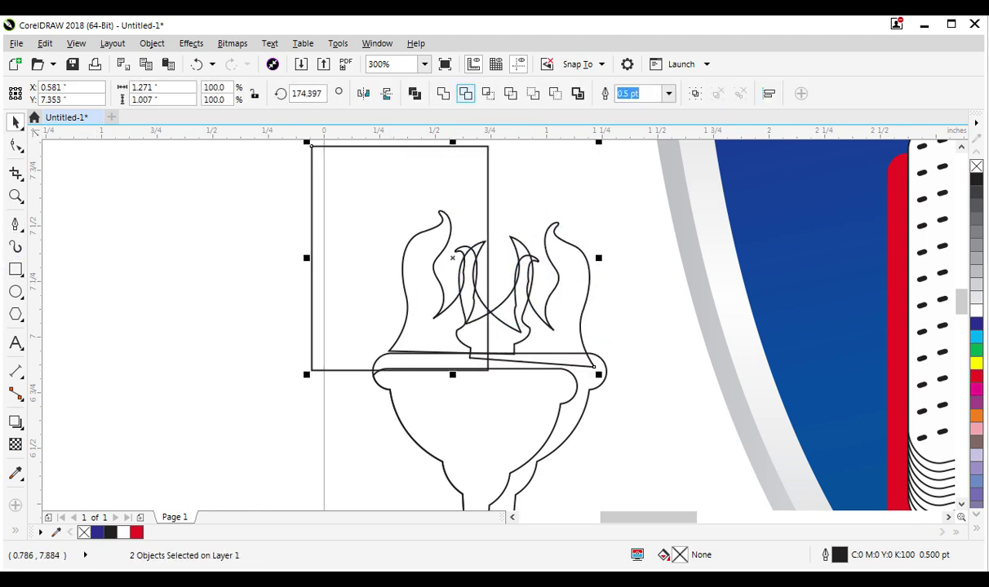
{"action": "left_click", "coordinate": [460, 93]}
{"action": "key", "text": "Delete"}
{"action": "left_click", "coordinate": [499, 230]}
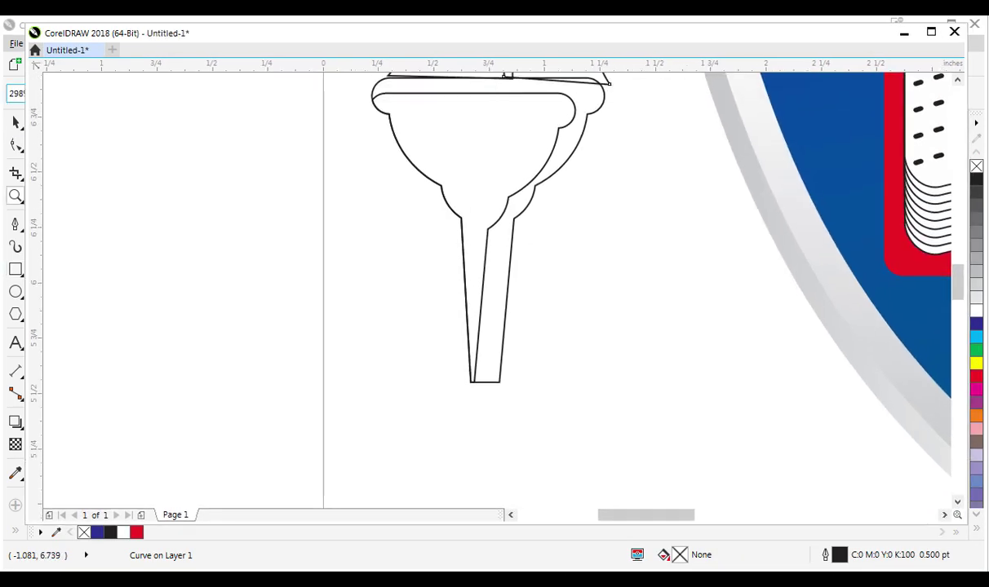
Step: Stretch the flames taller, then fill the bowl orange-brown and the handle darker brown
{"action": "scroll", "coordinate": [495, 110], "scroll_direction": "up", "scroll_amount": 3}
{"action": "left_click", "coordinate": [547, 165]}
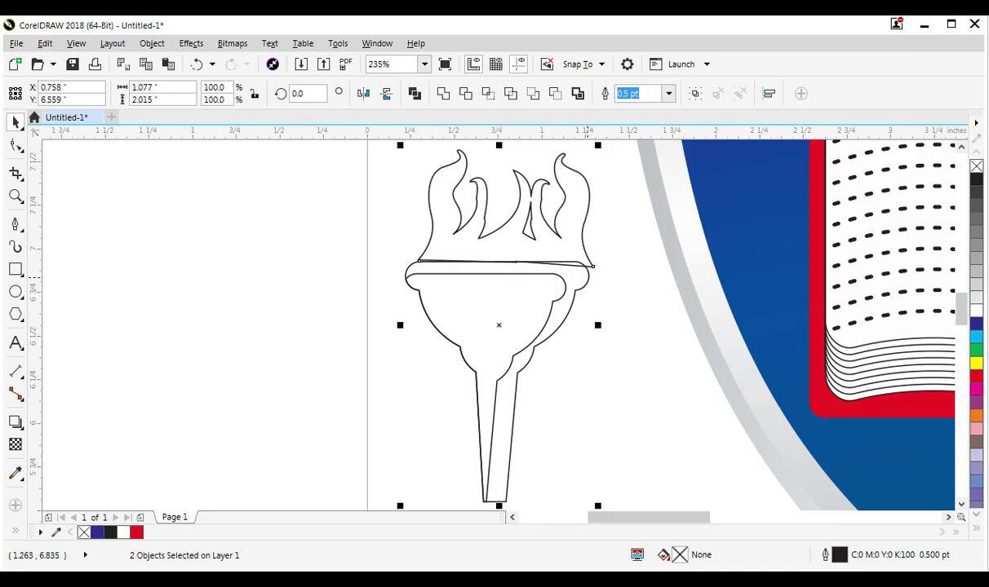
{"action": "left_click_drag", "start_coordinate": [496, 273], "coordinate": [495, 284]}
{"action": "scroll", "coordinate": [530, 327], "scroll_direction": "up", "scroll_amount": 1}
{"action": "left_click", "coordinate": [445, 310]}
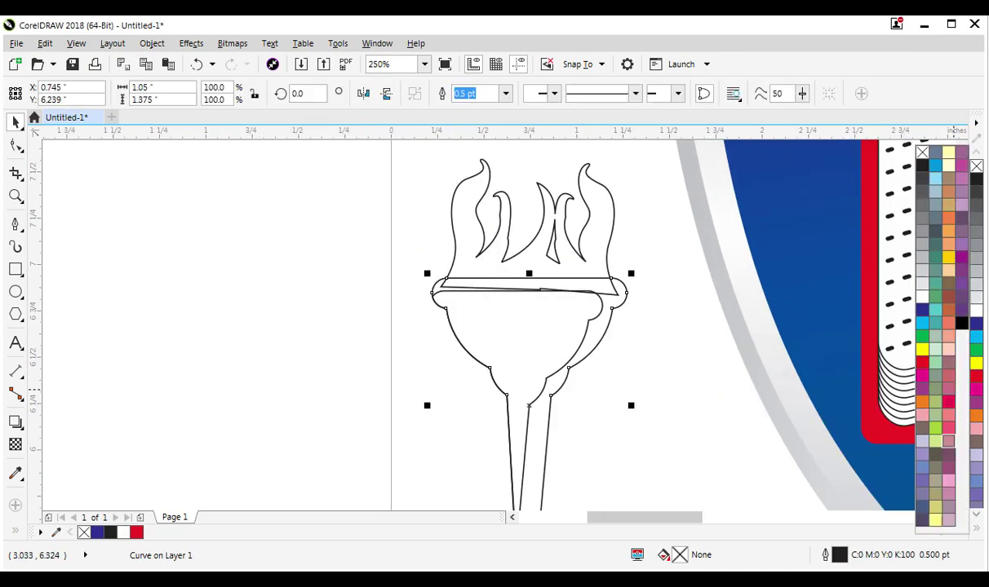
{"action": "left_click", "coordinate": [948, 441]}
{"action": "left_click", "coordinate": [976, 454]}
{"action": "left_click", "coordinate": [976, 467]}
{"action": "left_click", "coordinate": [571, 342], "text": "shift"}
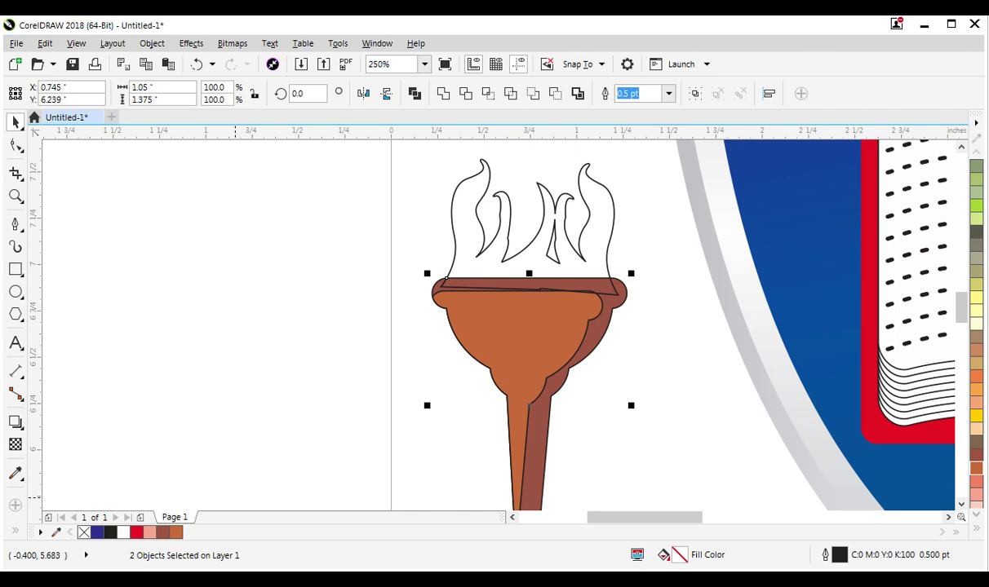
Step: Give the flames an orange-to-yellow conical fountain fill
{"action": "left_click", "coordinate": [589, 149]}
{"action": "left_click", "coordinate": [614, 226]}
{"action": "key", "text": "F11"}
{"action": "left_click", "coordinate": [250, 390]}
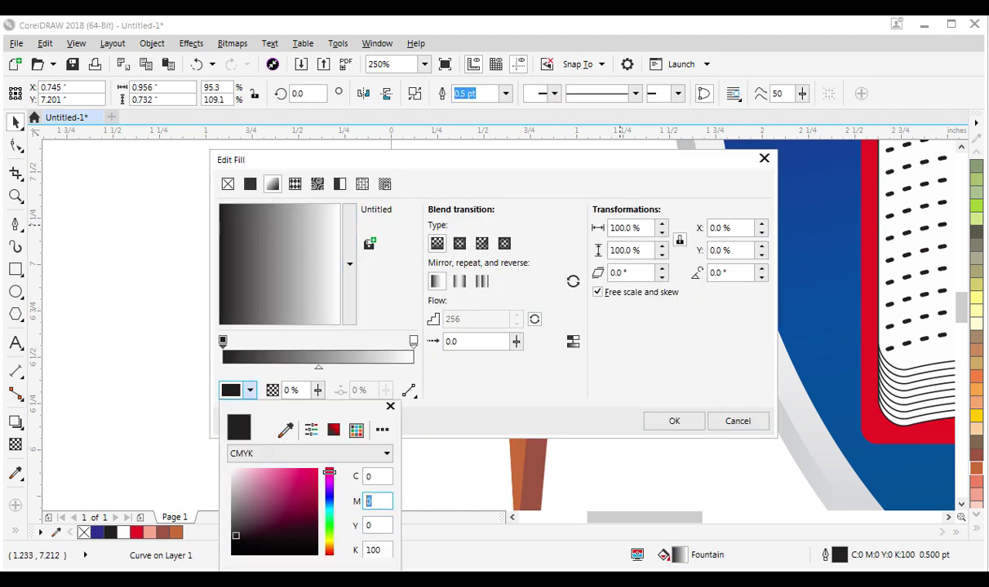
{"action": "left_click", "coordinate": [390, 406]}
{"action": "left_click", "coordinate": [414, 341]}
{"action": "left_click", "coordinate": [481, 243]}
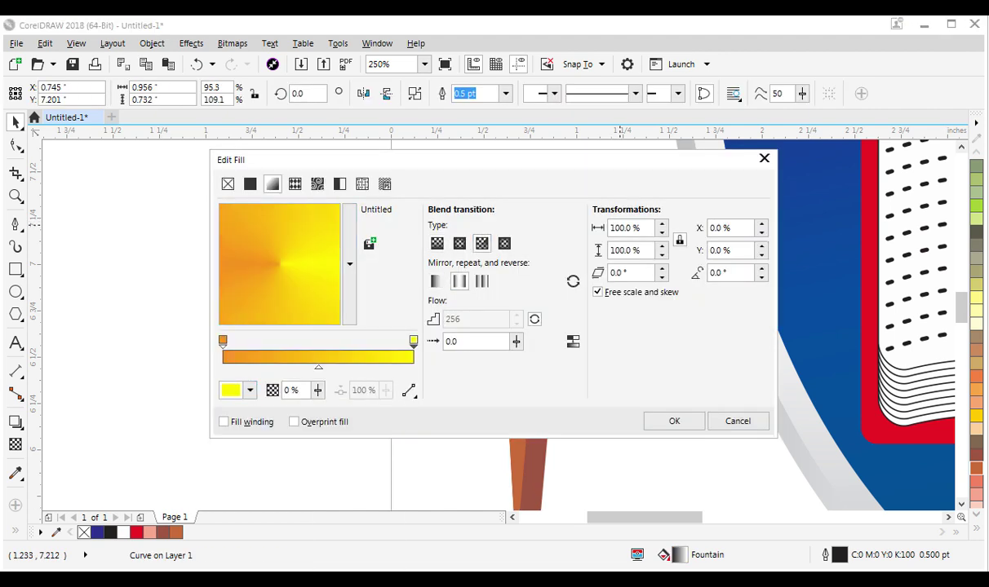
{"action": "key", "text": "Return"}
{"action": "key", "text": "F3"}
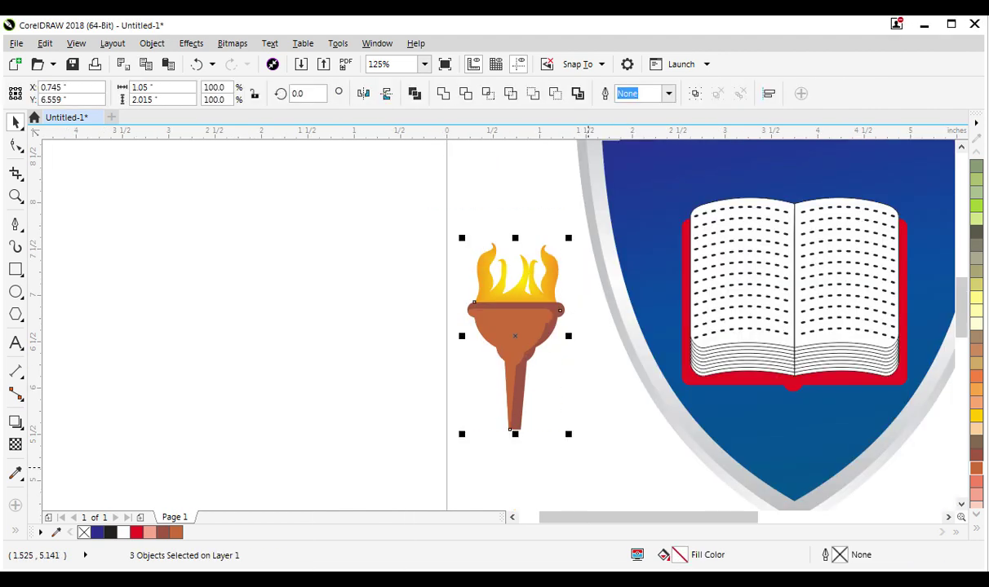
Step: Group the torch, scale it to 84.3% and centre it atop the shield behind the book
{"action": "key", "text": "ctrl+g"}
{"action": "left_click_drag", "start_coordinate": [509, 348], "coordinate": [792, 191]}
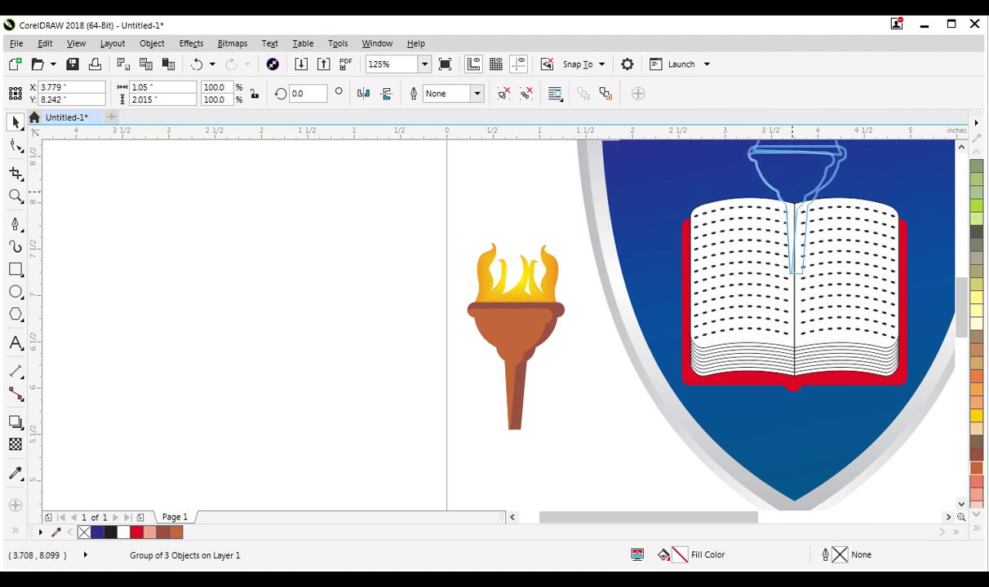
{"action": "key", "text": "Tab"}
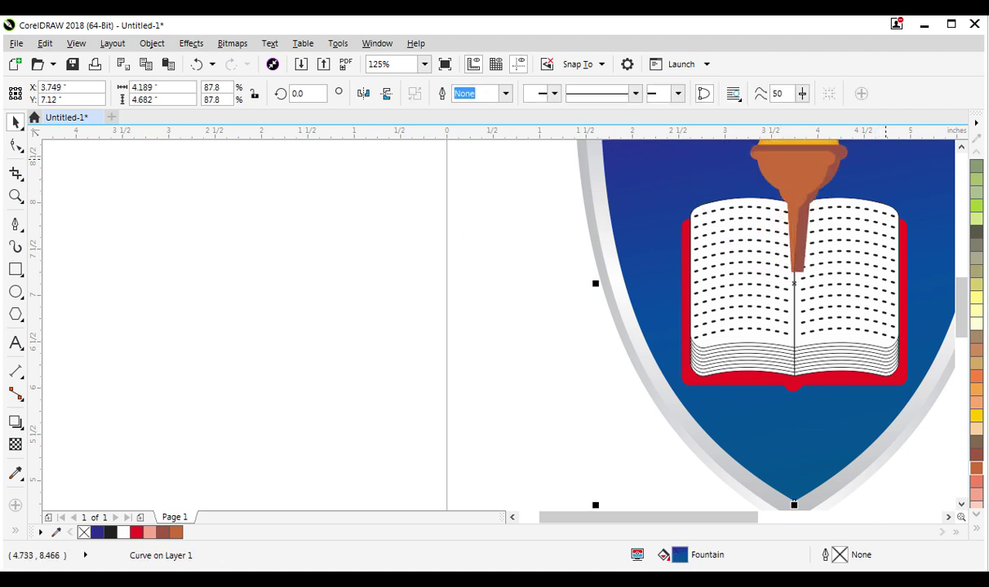
{"action": "key", "text": "shift+F2"}
{"action": "key", "text": "Escape"}
{"action": "key", "text": "Tab"}
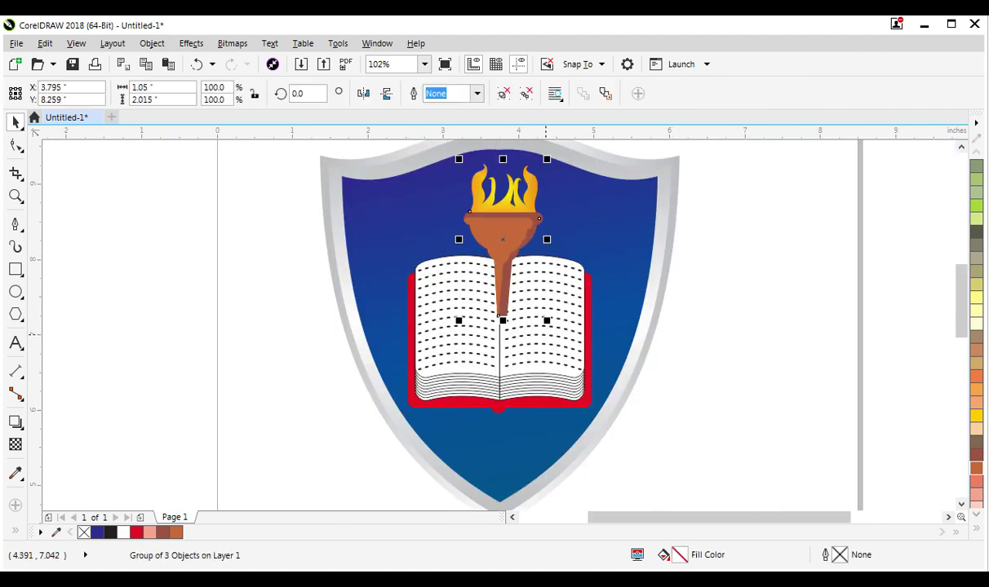
{"action": "left_click_drag", "start_coordinate": [547, 321], "coordinate": [533, 295]}
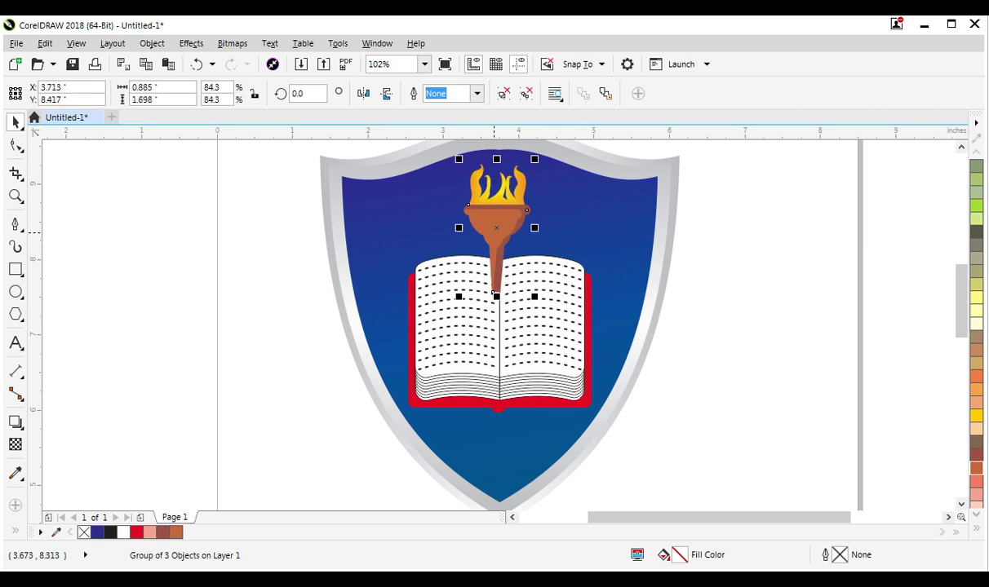
{"action": "left_click_drag", "start_coordinate": [495, 230], "coordinate": [498, 230]}
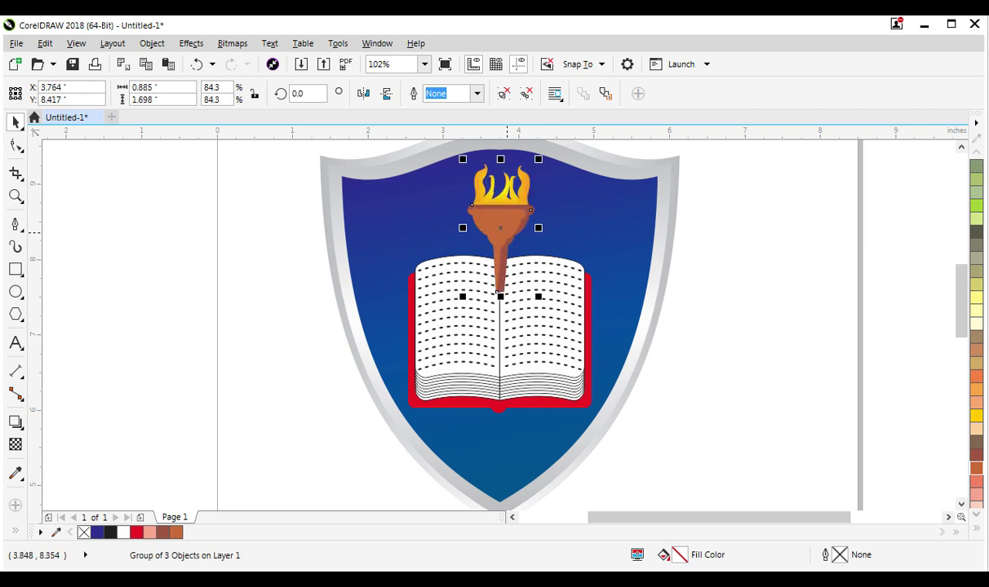
{"action": "key", "text": "ctrl+Page_Down"}
{"action": "left_click_drag", "start_coordinate": [487, 237], "coordinate": [491, 222]}
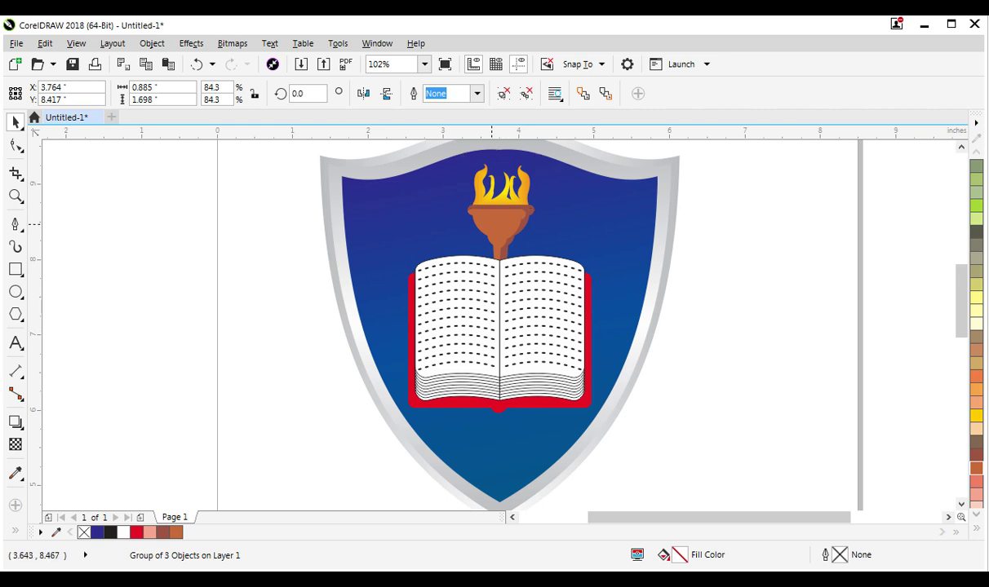
{"action": "left_click", "coordinate": [814, 267]}
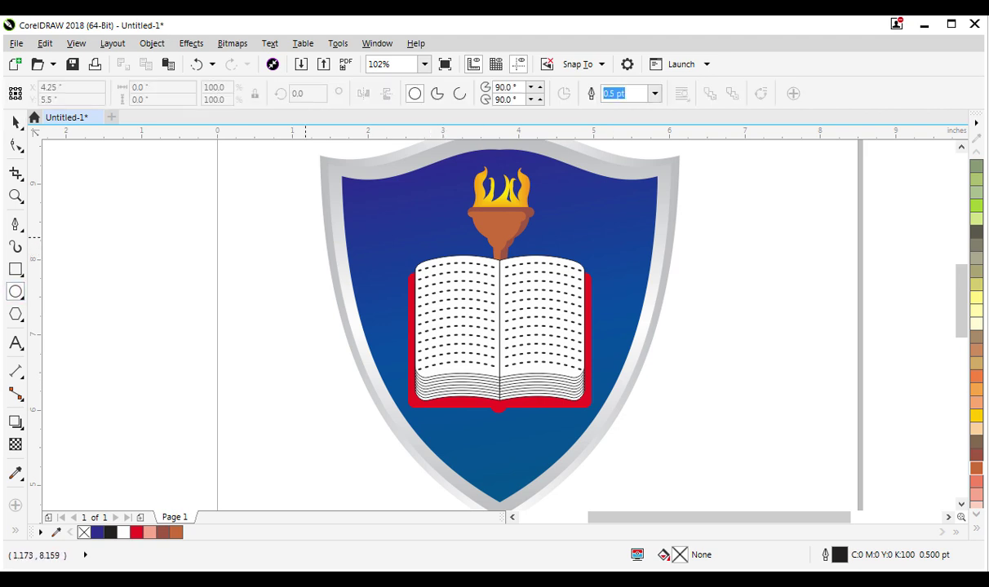
Step: Draw a 2.17-inch circle over the torch and book, copying the flame's fill and outline onto it
{"action": "left_click_drag", "start_coordinate": [417, 211], "coordinate": [577, 365]}
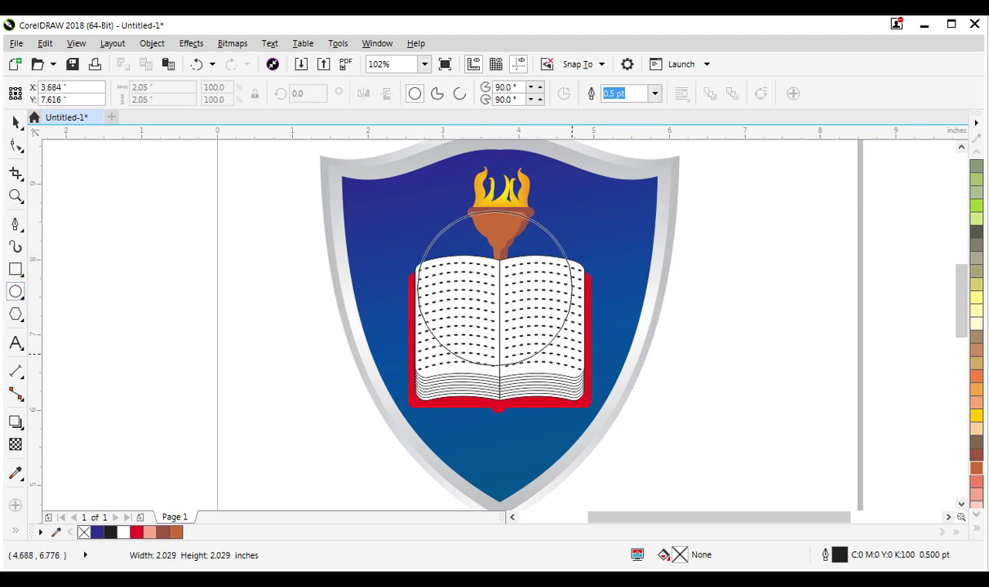
{"action": "left_click_drag", "start_coordinate": [578, 365], "coordinate": [577, 366]}
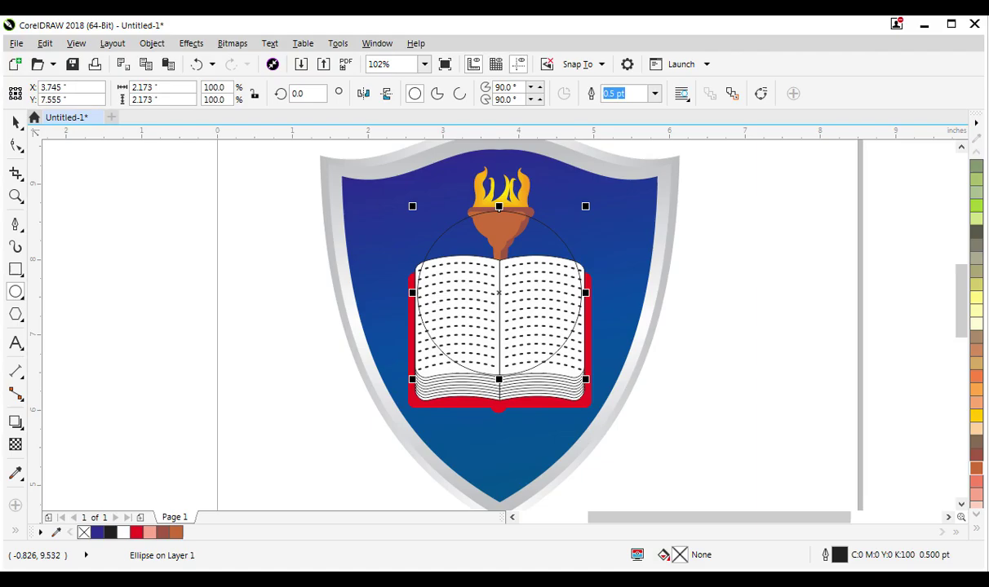
{"action": "left_click", "coordinate": [45, 43]}
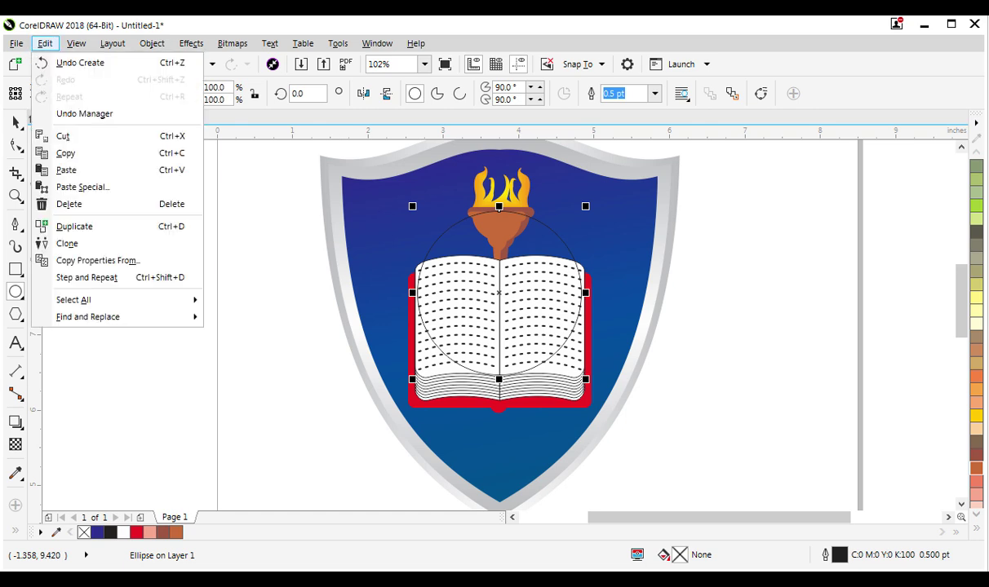
{"action": "left_click", "coordinate": [98, 260]}
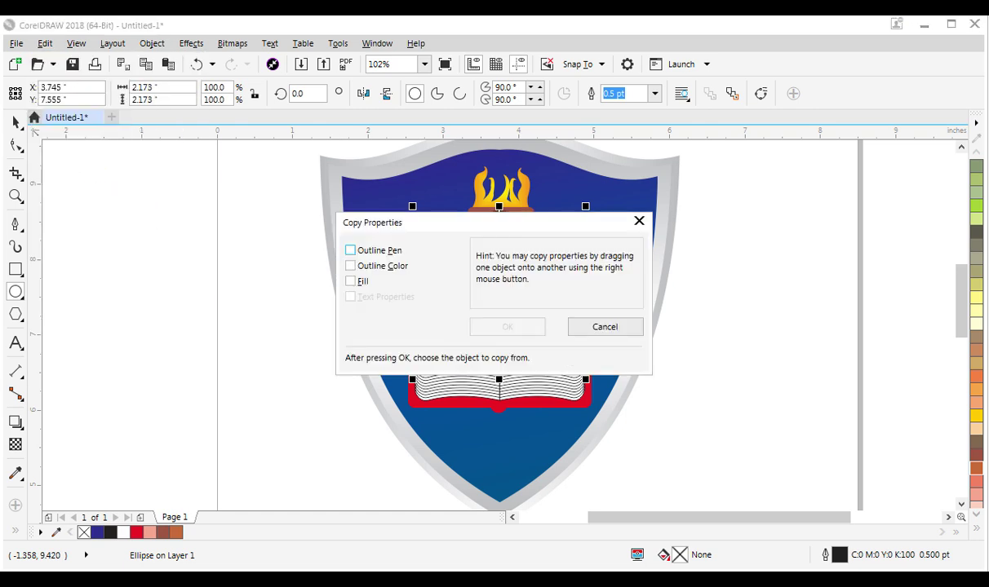
{"action": "left_click", "coordinate": [350, 281]}
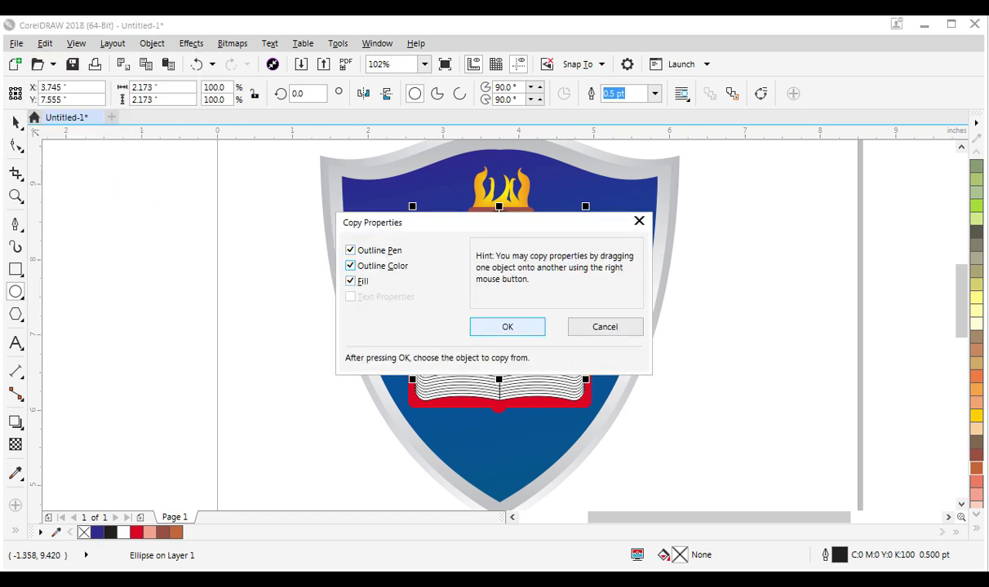
{"action": "left_click", "coordinate": [506, 326]}
{"action": "left_click", "coordinate": [501, 188]}
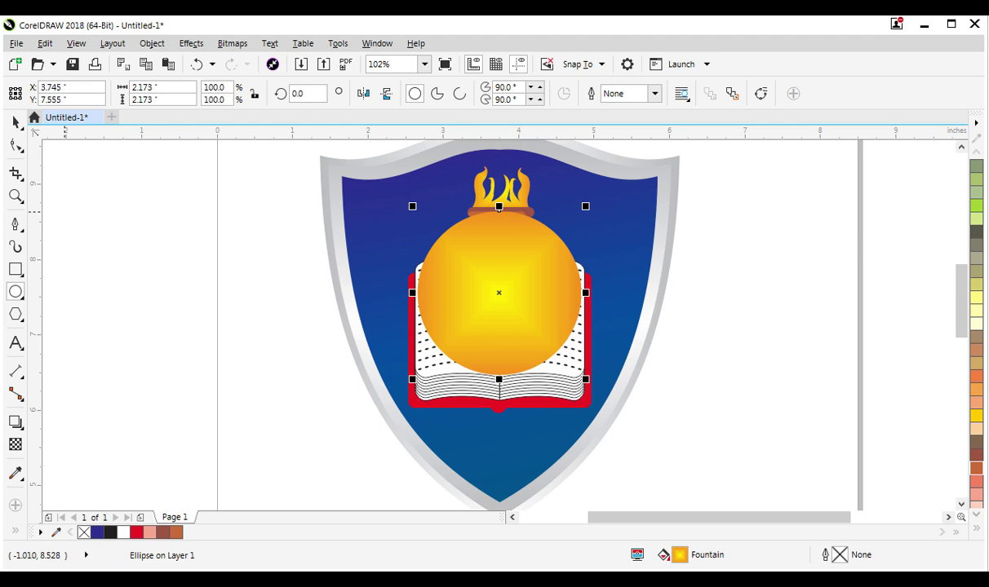
Step: Send the gradient circle behind the book and torch
{"action": "left_click", "coordinate": [14, 121]}
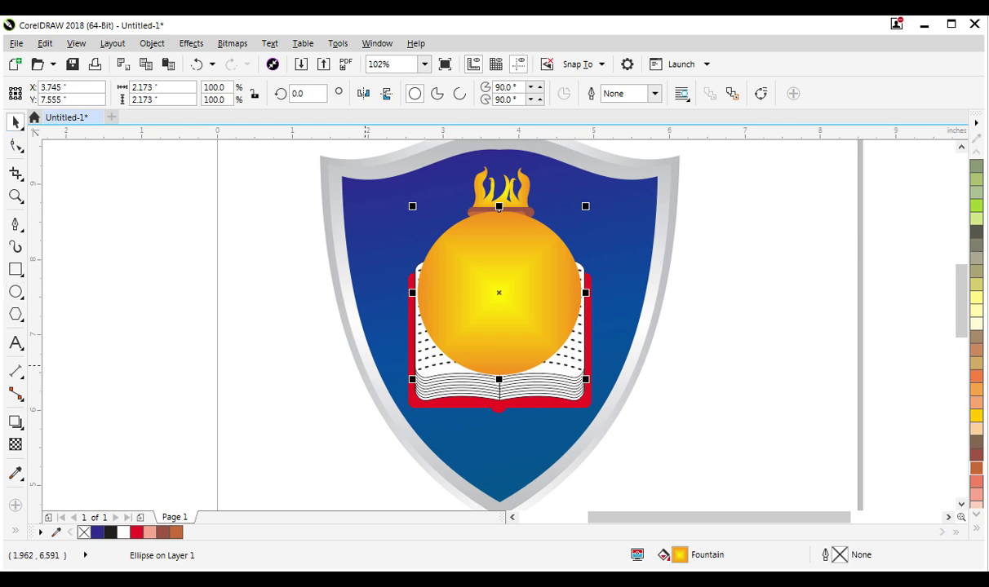
{"action": "key", "text": "ctrl+Page_Down"}
{"action": "key", "text": "ctrl+Page_Down"}
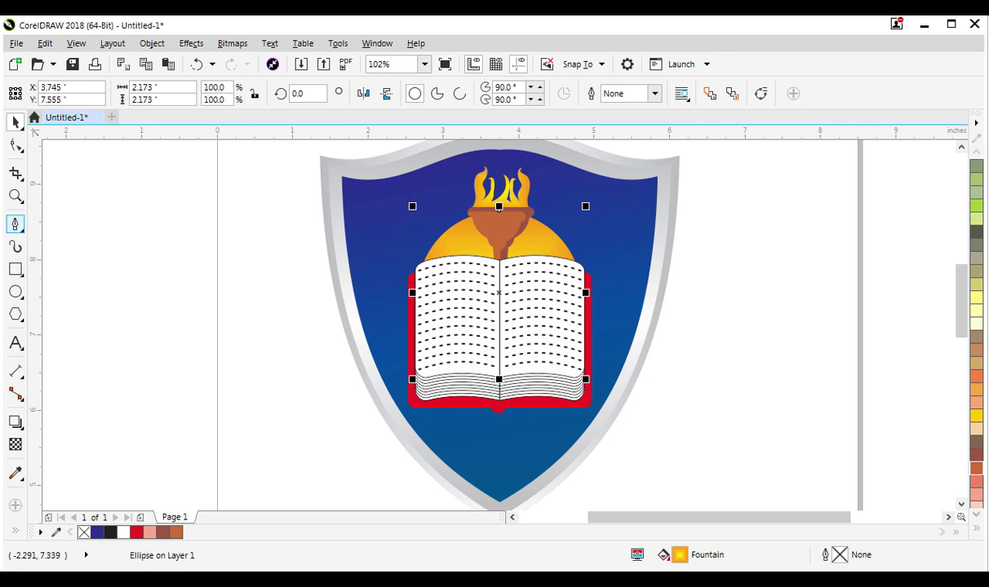
{"action": "left_click", "coordinate": [15, 224]}
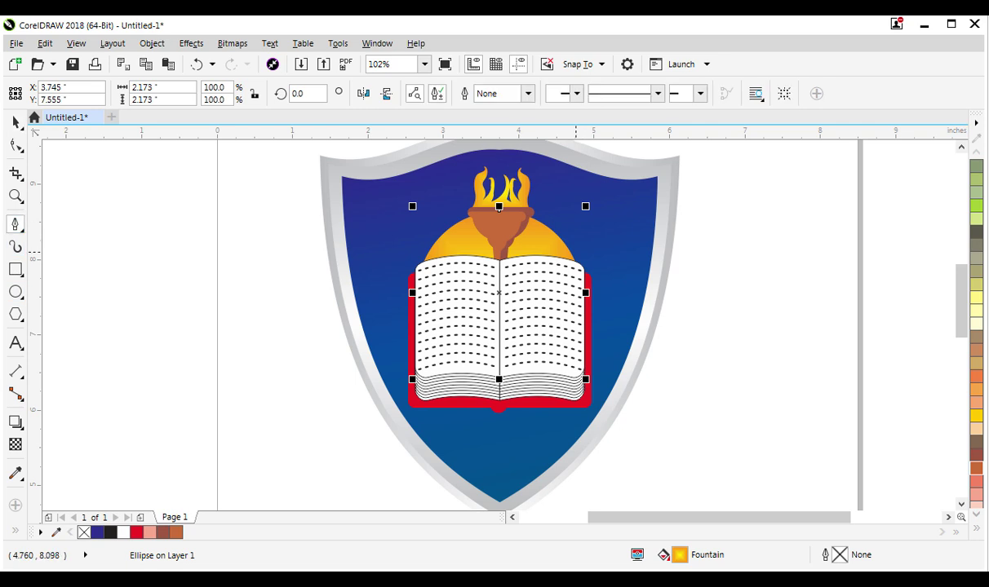
{"action": "left_click", "coordinate": [570, 256]}
Step: Draw a thin ray beside the torch and fan rotated copies around the book spine
{"action": "double_click", "coordinate": [608, 233]}
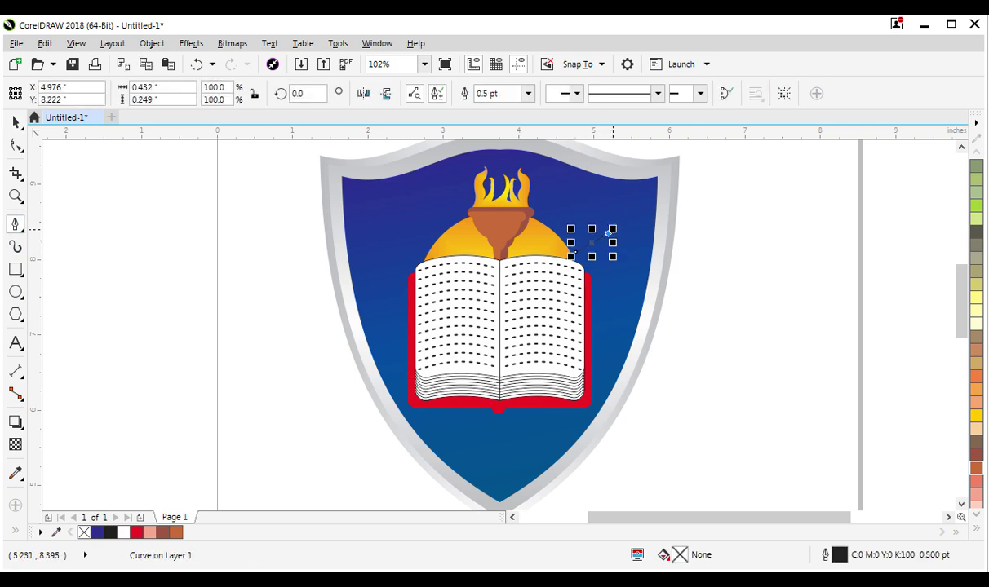
{"action": "left_click", "coordinate": [14, 121]}
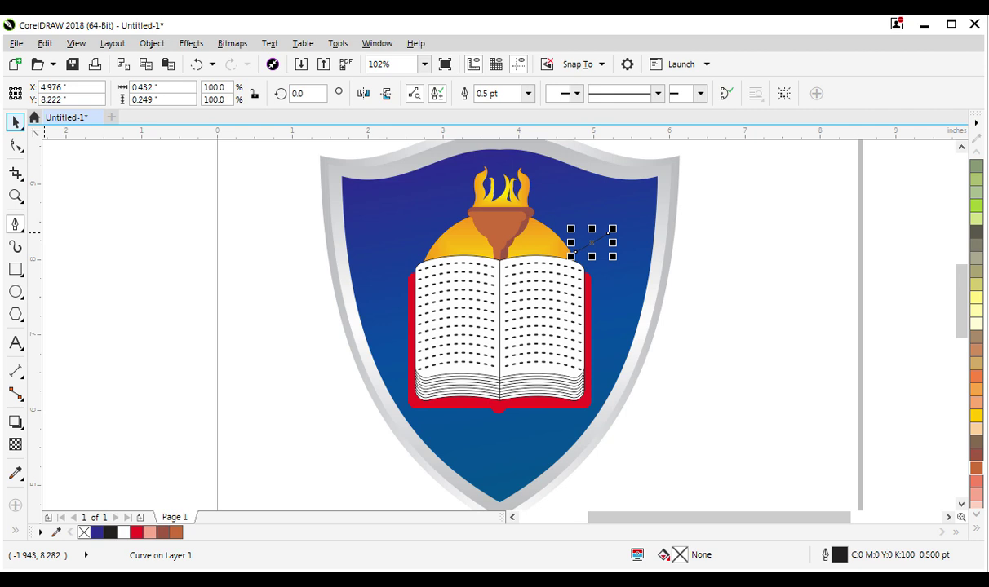
{"action": "left_click", "coordinate": [592, 243]}
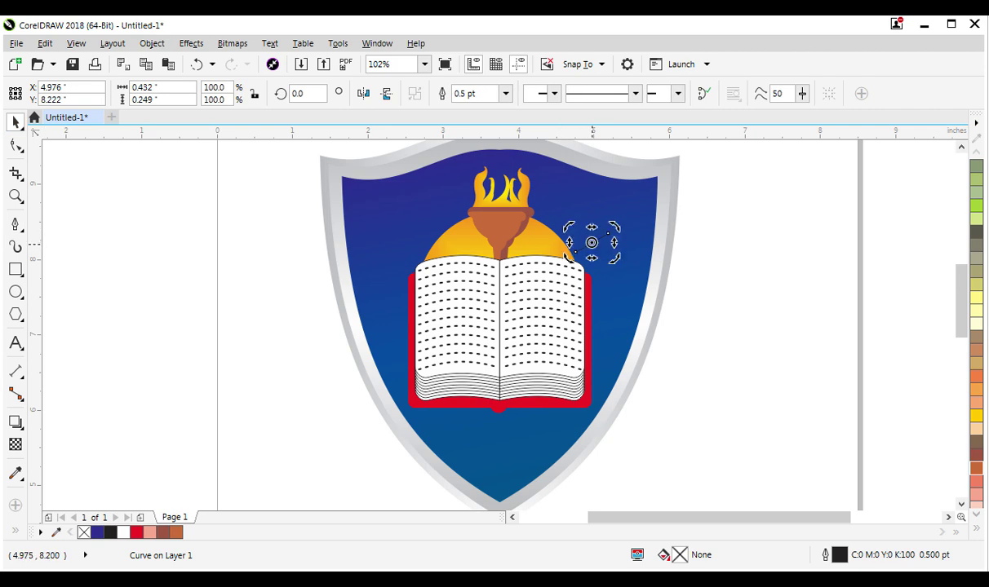
{"action": "left_click_drag", "start_coordinate": [591, 242], "coordinate": [499, 291]}
{"action": "mouse_move", "coordinate": [608, 260]}
{"action": "left_mouse_down"}
{"action": "mouse_move", "coordinate": [590, 246]}
{"action": "mouse_move", "coordinate": [599, 240]}
{"action": "left_mouse_up"}
{"action": "key", "text": "ctrl+r"}
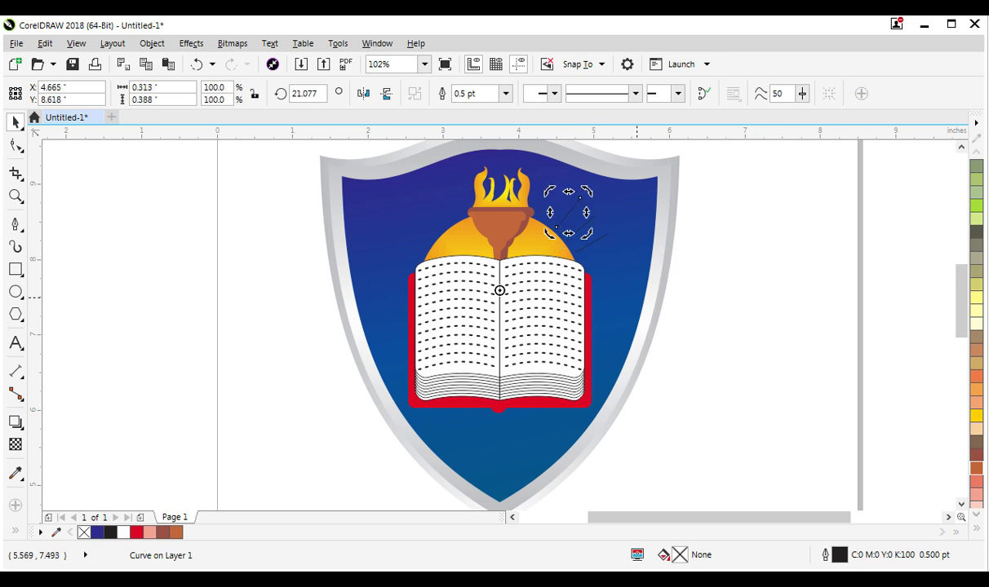
{"action": "key", "text": "ctrl+r"}
{"action": "key", "text": "ctrl+r"}
{"action": "key", "text": "ctrl+r"}
{"action": "key", "text": "ctrl+r"}
{"action": "key", "text": "ctrl+r"}
{"action": "key", "text": "ctrl+r"}
{"action": "key", "text": "ctrl+r"}
{"action": "key", "text": "ctrl+r"}
{"action": "key", "text": "ctrl+r"}
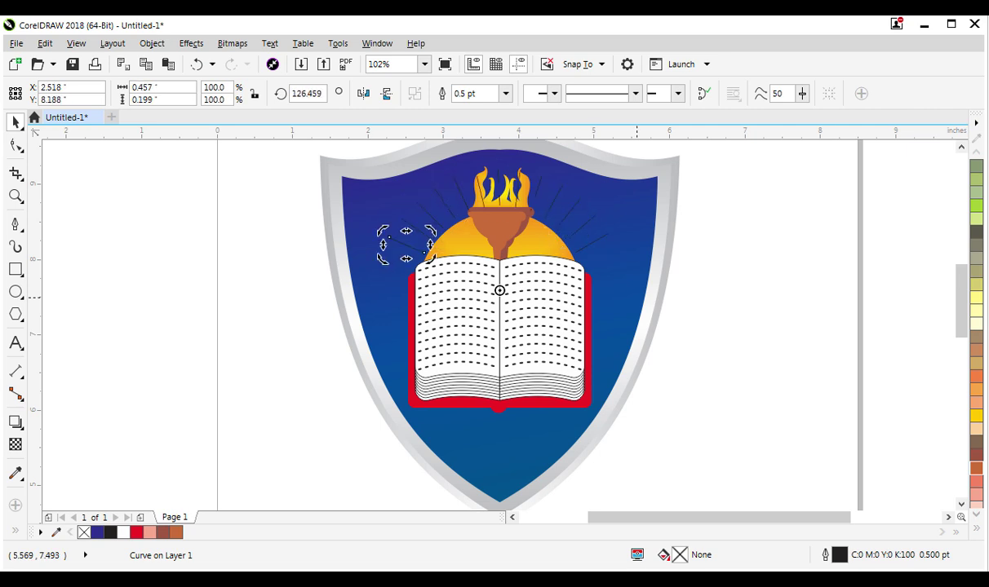
{"action": "key", "text": "ctrl+r"}
{"action": "key", "text": "ctrl+z"}
Step: Marquee-select the 13 rays in outline view and group them
{"action": "key", "text": "alt+v"}
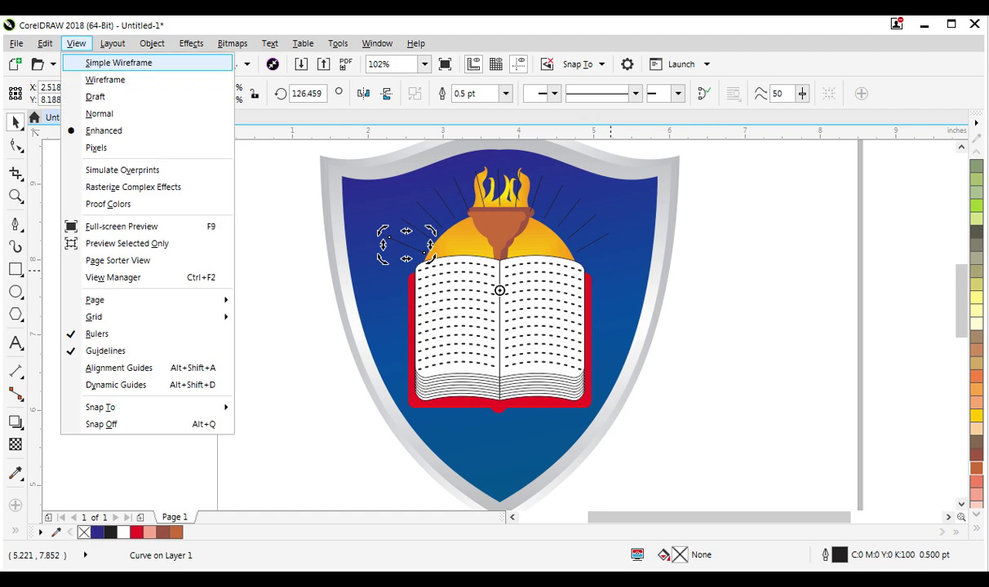
{"action": "key", "text": "Return"}
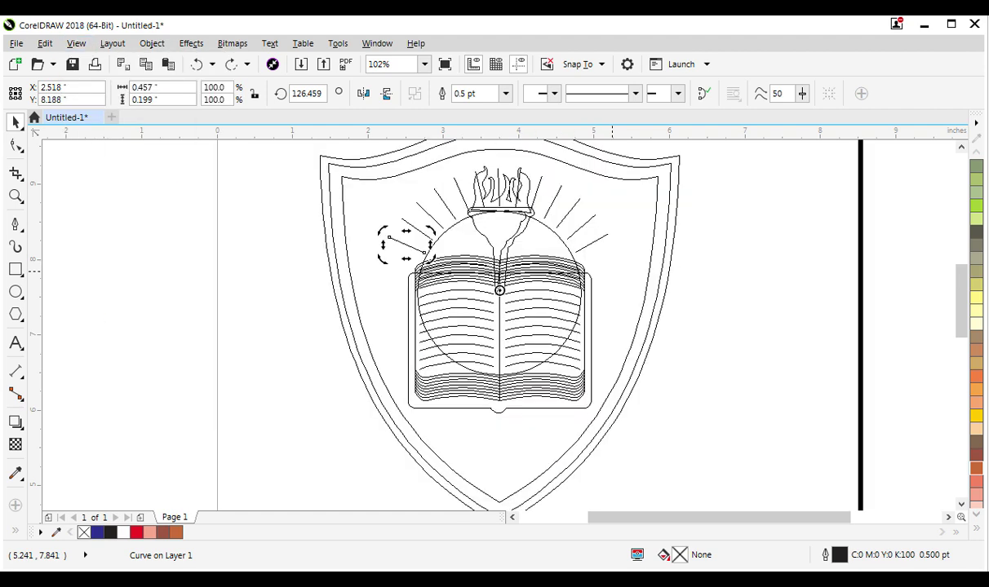
{"action": "key", "text": "Tab"}
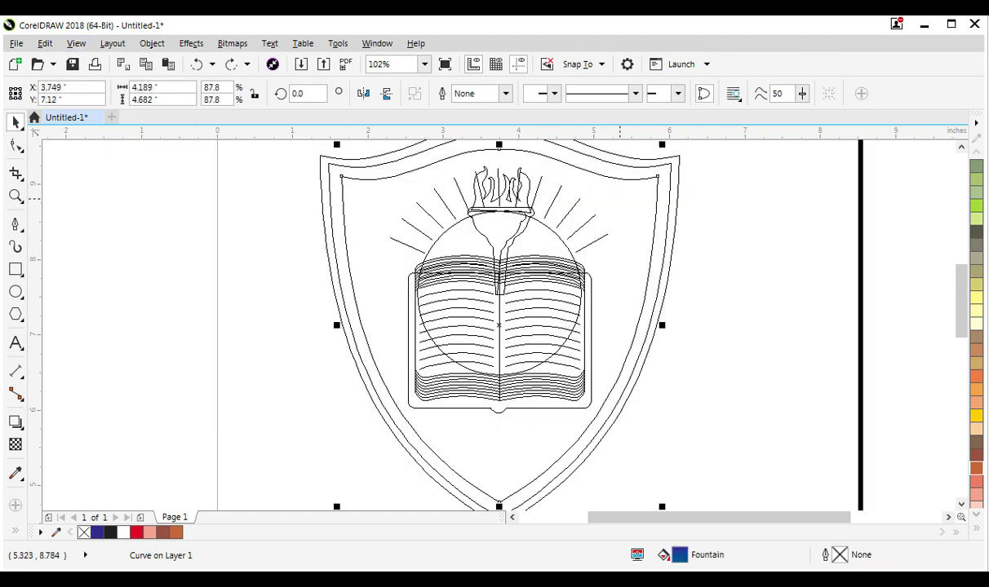
{"action": "mouse_move", "coordinate": [691, 265]}
{"action": "left_mouse_down"}
{"action": "mouse_move", "coordinate": [367, 164]}
{"action": "mouse_move", "coordinate": [362, 153]}
{"action": "left_mouse_up"}
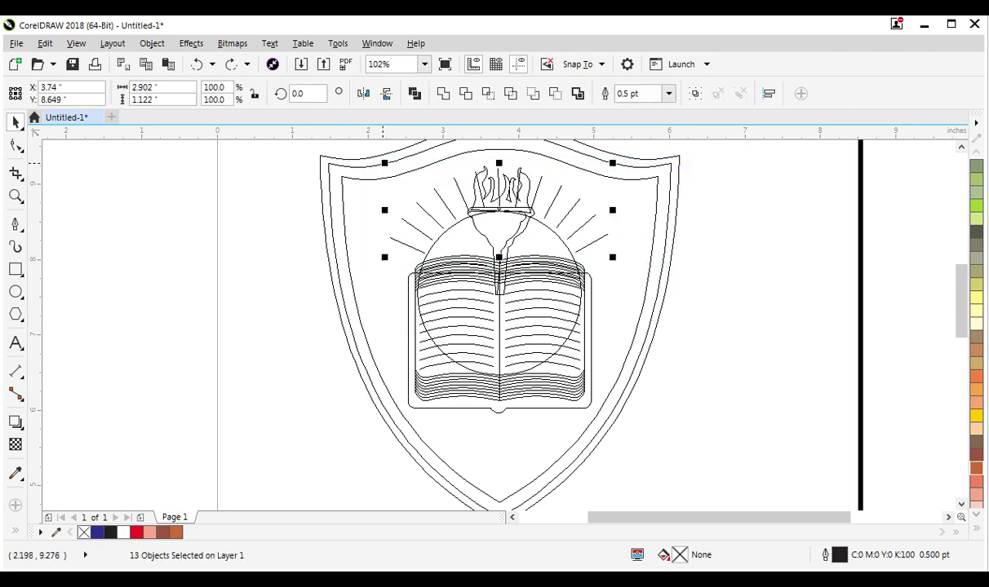
{"action": "key", "text": "ctrl+g"}
{"action": "key", "text": "shift+F9"}
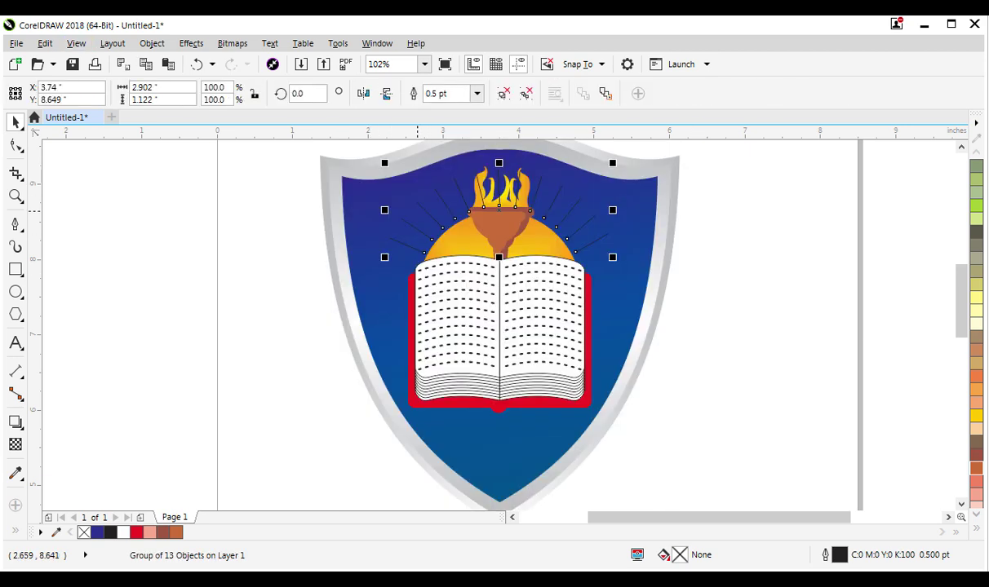
Step: Give the rays a yellow 2.0 pt outline with round caps, behind fill and scaling with the object
{"action": "right_click", "coordinate": [976, 415]}
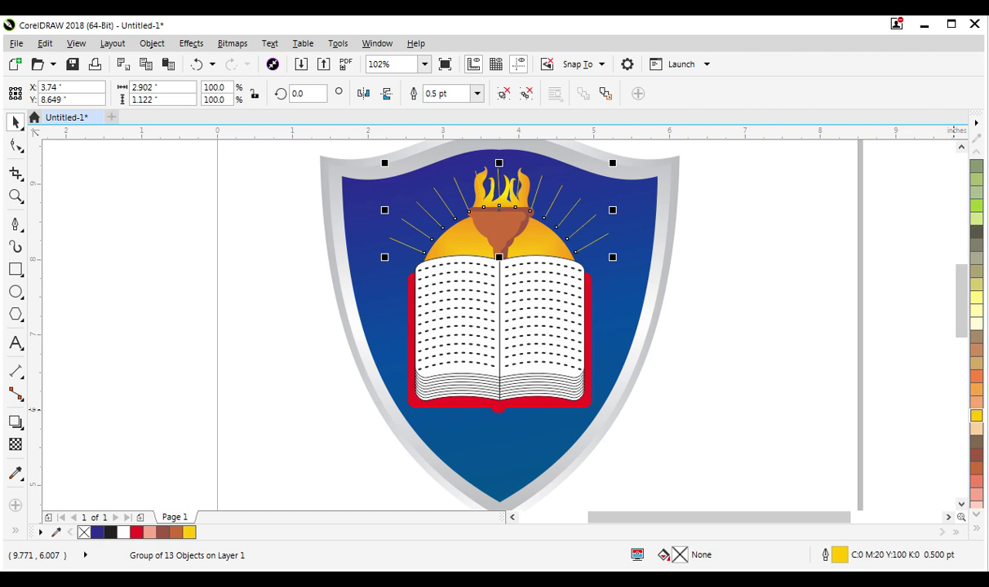
{"action": "key", "text": "F12"}
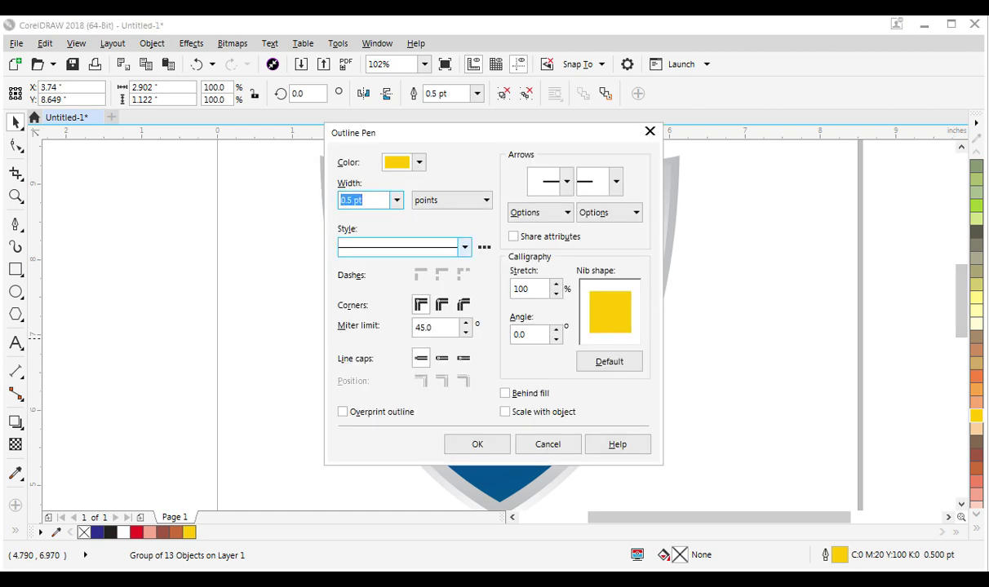
{"action": "left_click", "coordinate": [396, 200]}
{"action": "left_click", "coordinate": [350, 281]}
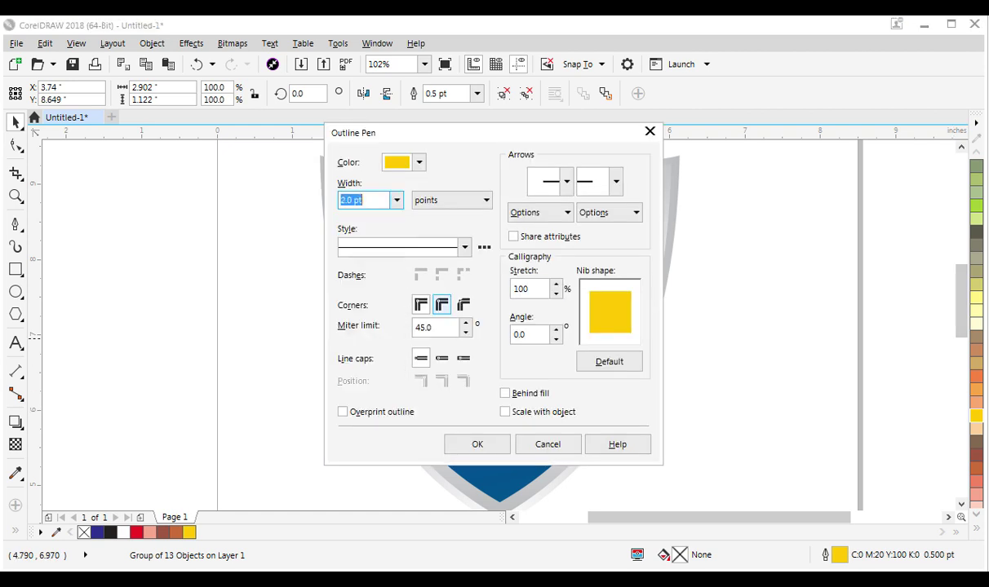
{"action": "left_click", "coordinate": [441, 358]}
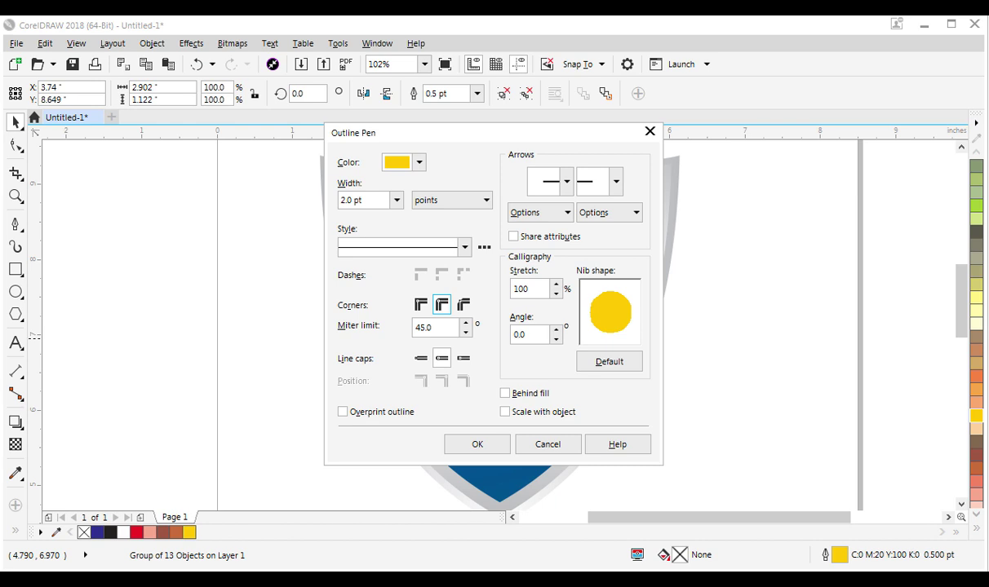
{"action": "left_click", "coordinate": [505, 393]}
{"action": "left_click", "coordinate": [505, 412]}
{"action": "left_click", "coordinate": [477, 444]}
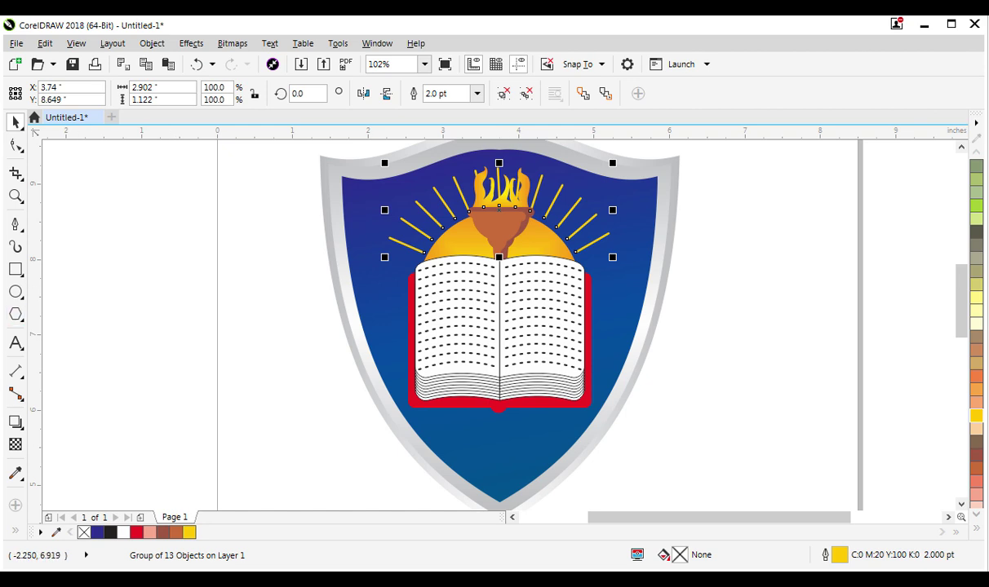
Step: Draw a polygon beside the shield and reshape it into a 45-point star
{"action": "left_click", "coordinate": [15, 314]}
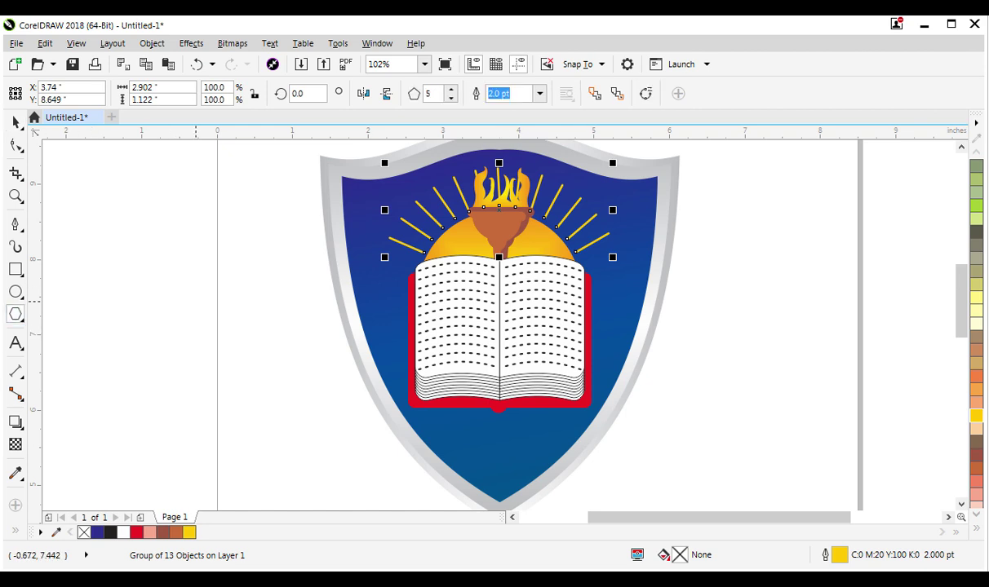
{"action": "left_click_drag", "start_coordinate": [130, 295], "coordinate": [272, 427]}
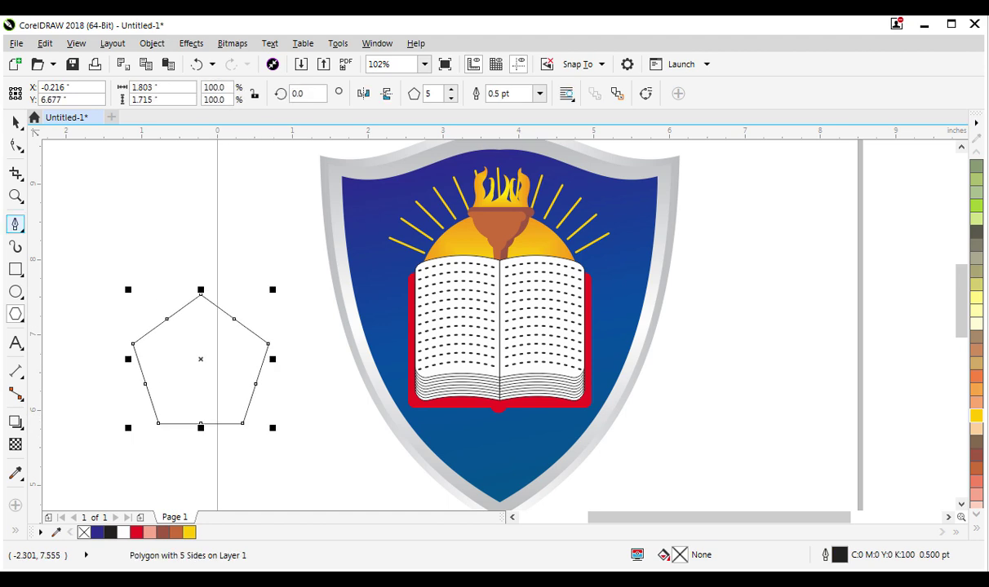
{"action": "key", "text": "F10"}
{"action": "left_click_drag", "start_coordinate": [234, 319], "coordinate": [209, 356]}
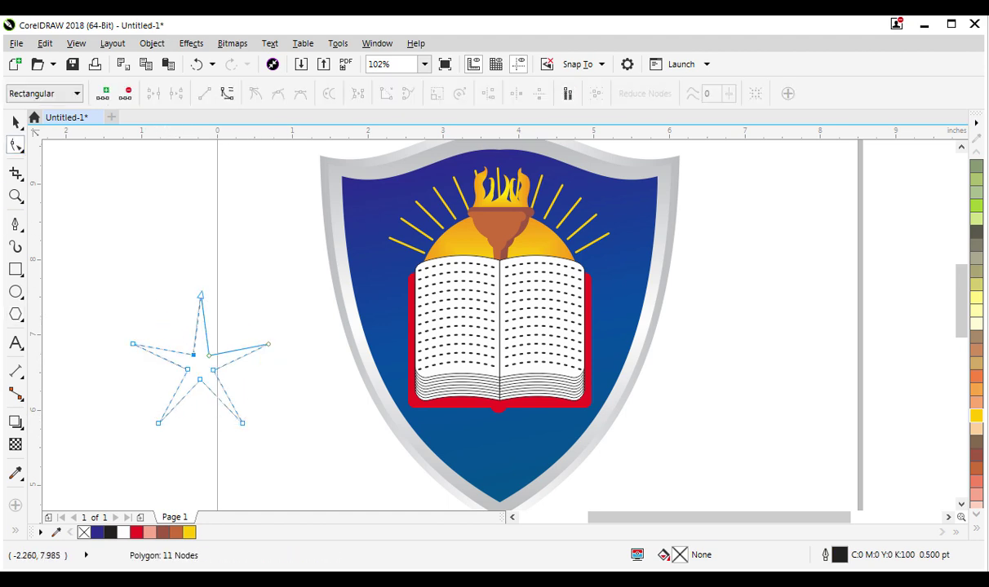
{"action": "key", "text": "space"}
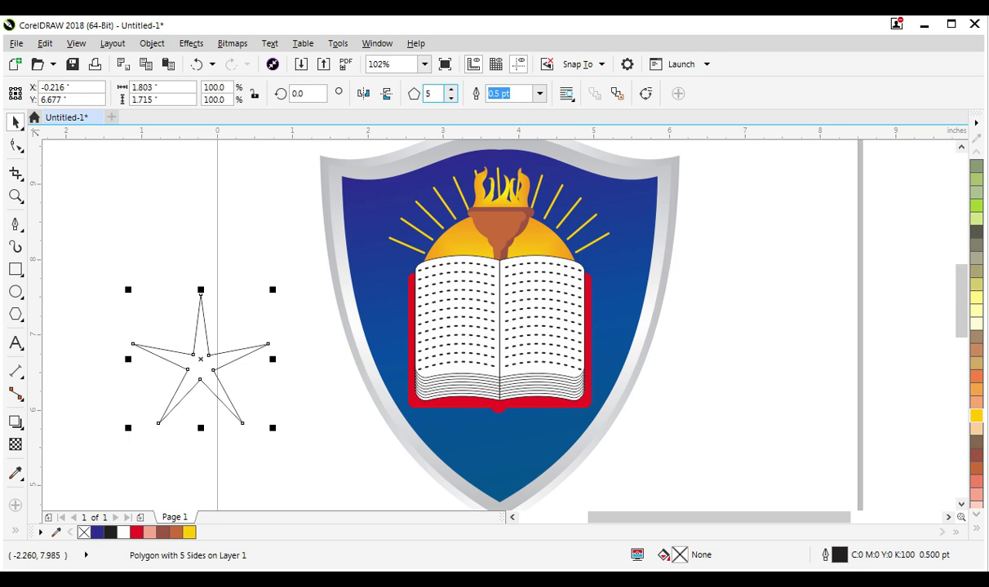
{"action": "type", "text": "45"}
{"action": "key", "text": "Return"}
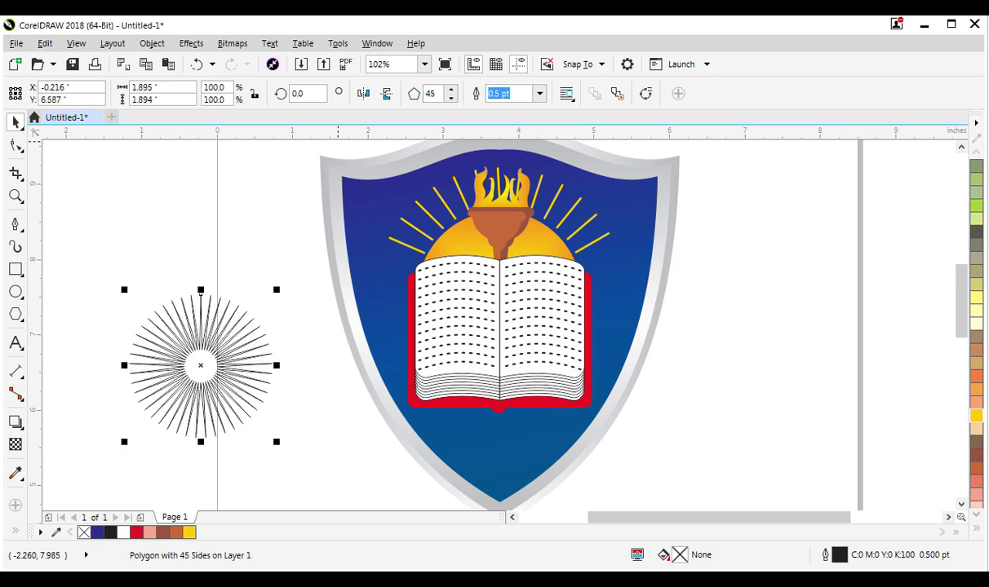
Step: Enlarge the starburst, move it over the book, fill it cyan and remove its outline
{"action": "left_click", "coordinate": [15, 144]}
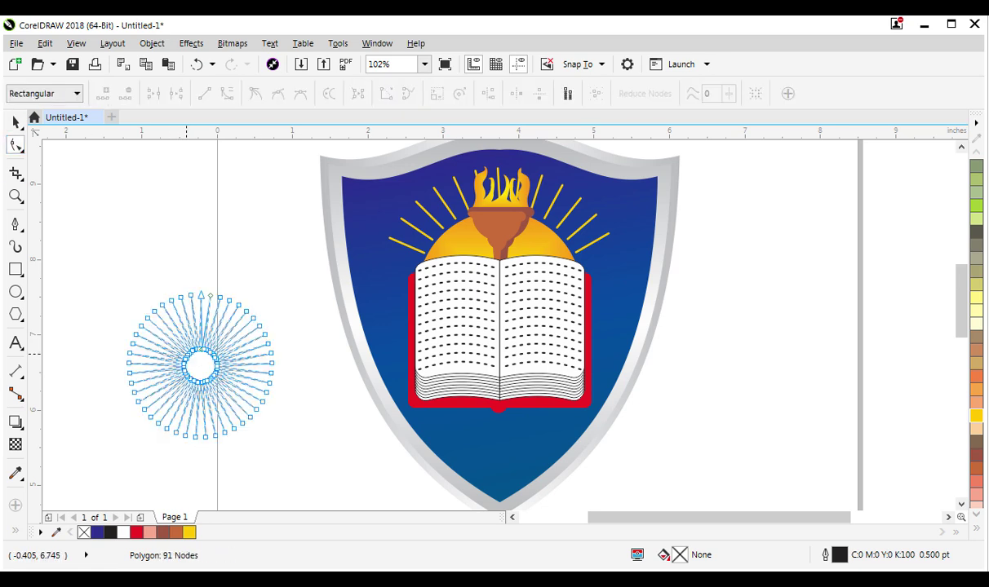
{"action": "left_click", "coordinate": [15, 121]}
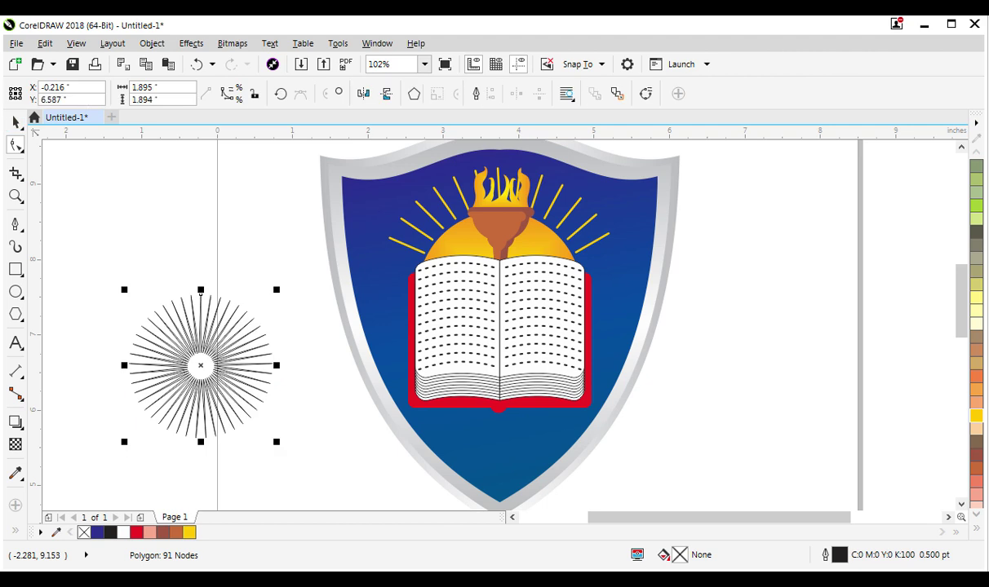
{"action": "left_click_drag", "start_coordinate": [276, 289], "coordinate": [336, 164]}
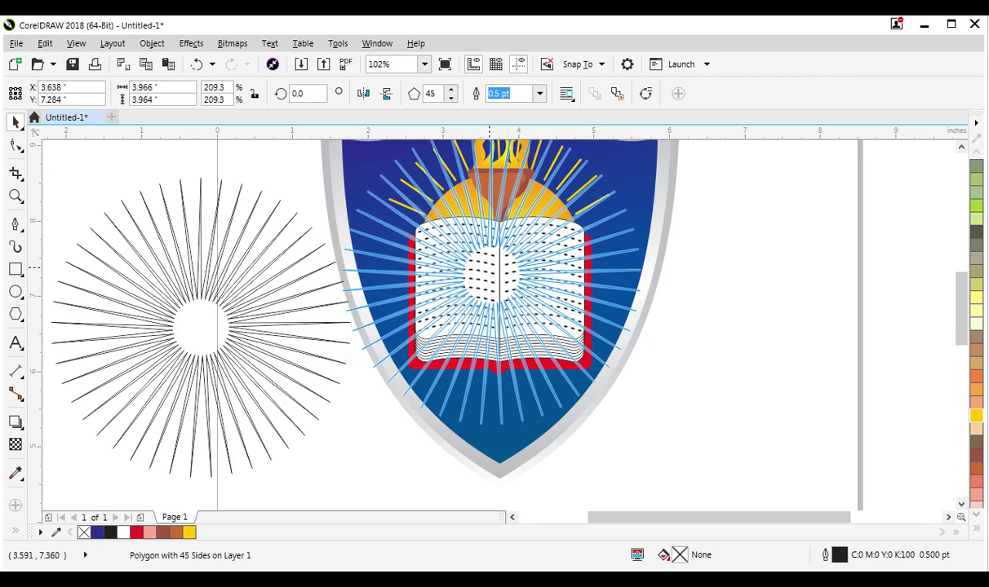
{"action": "left_click_drag", "start_coordinate": [198, 320], "coordinate": [490, 265]}
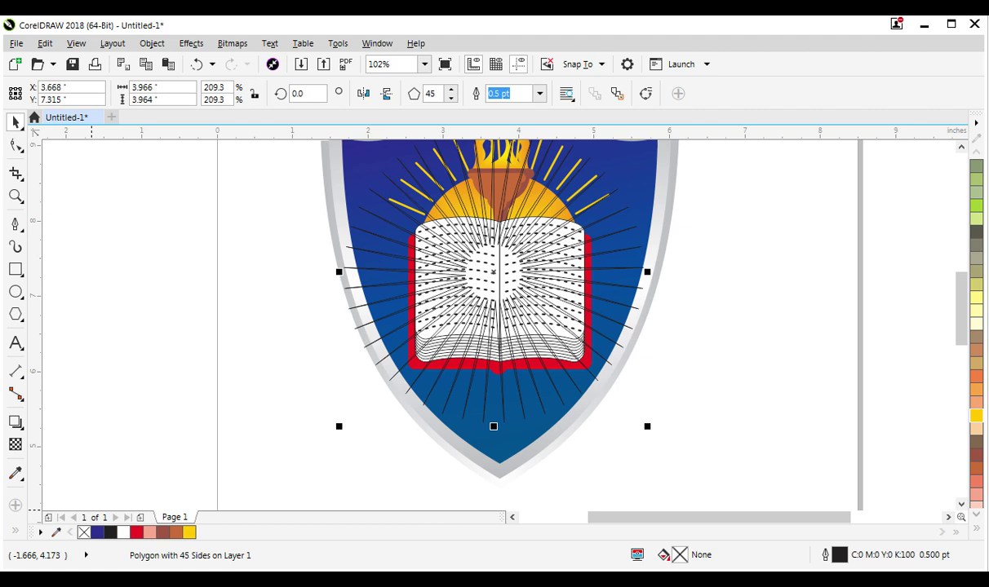
{"action": "left_click", "coordinate": [976, 528]}
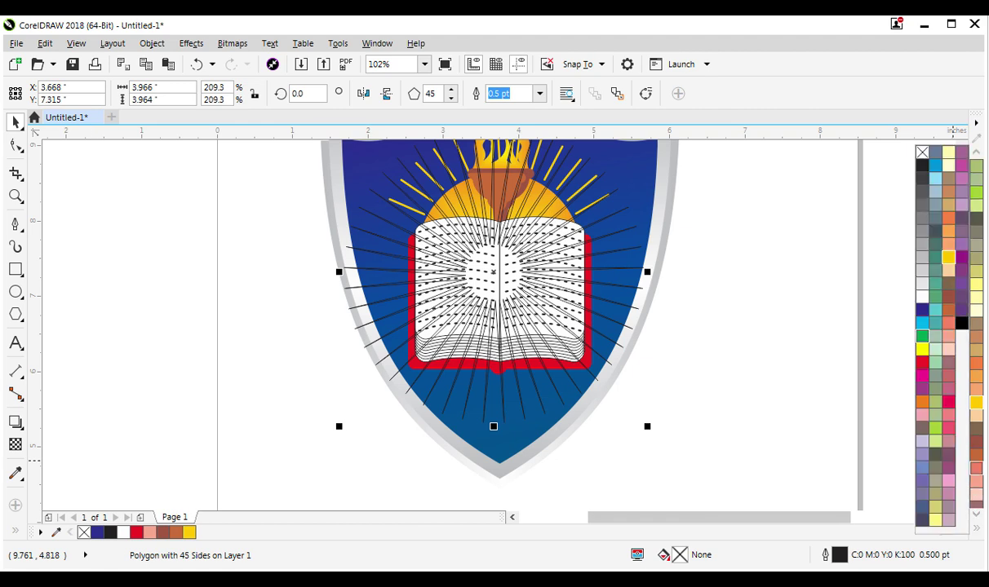
{"action": "left_click", "coordinate": [921, 321]}
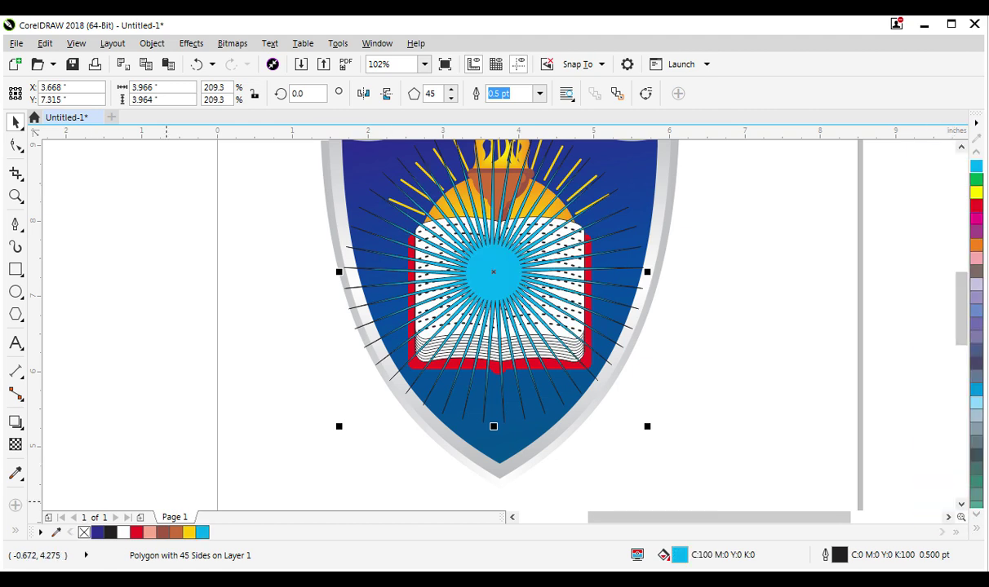
{"action": "right_click", "coordinate": [84, 531]}
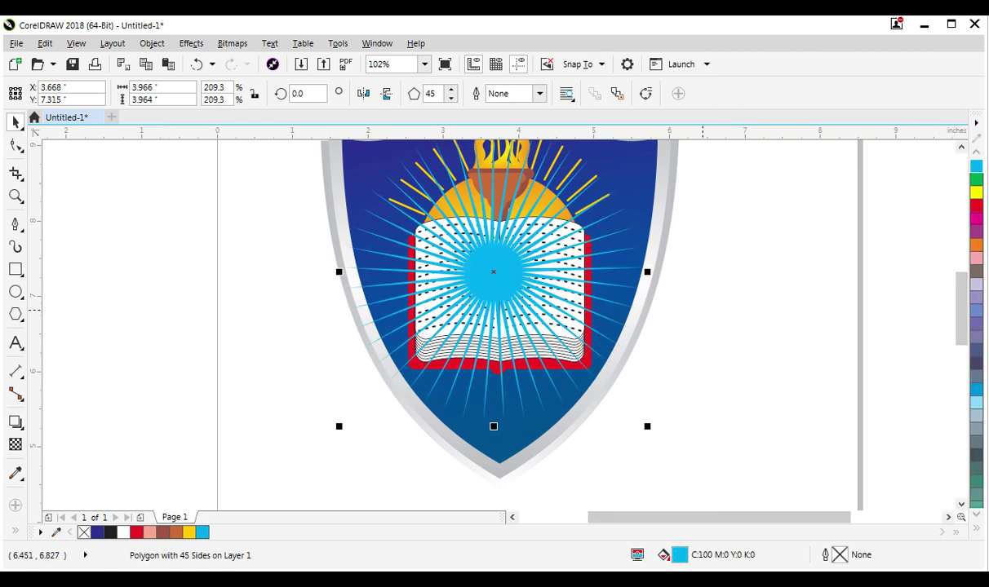
{"action": "scroll", "coordinate": [702, 310], "scroll_direction": "down", "scroll_amount": 1}
Step: Enlarge the starburst, send it back, and PowerClip it inside the blue shield
{"action": "left_click_drag", "start_coordinate": [629, 176], "coordinate": [758, 151]}
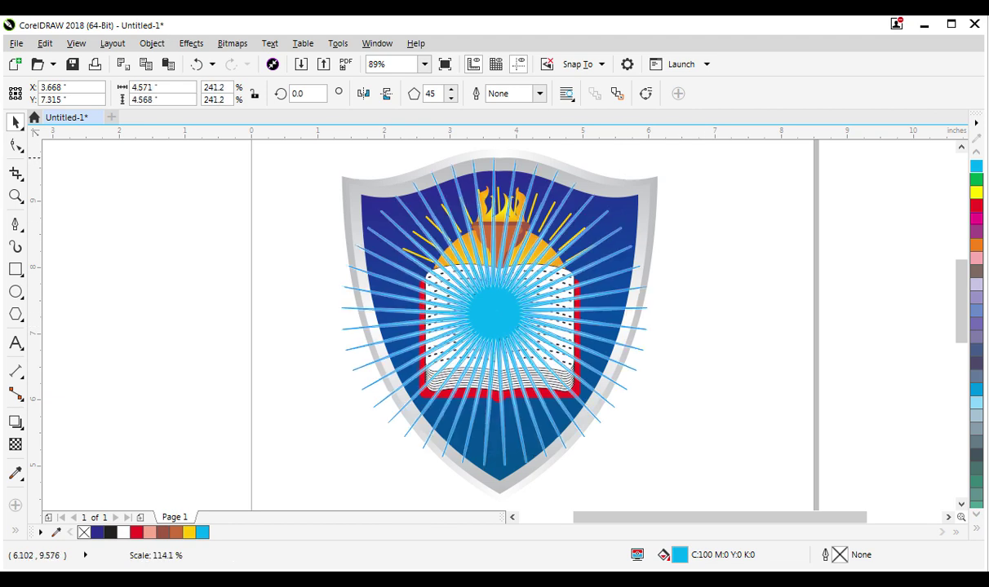
{"action": "key", "text": "shift+Page_Down"}
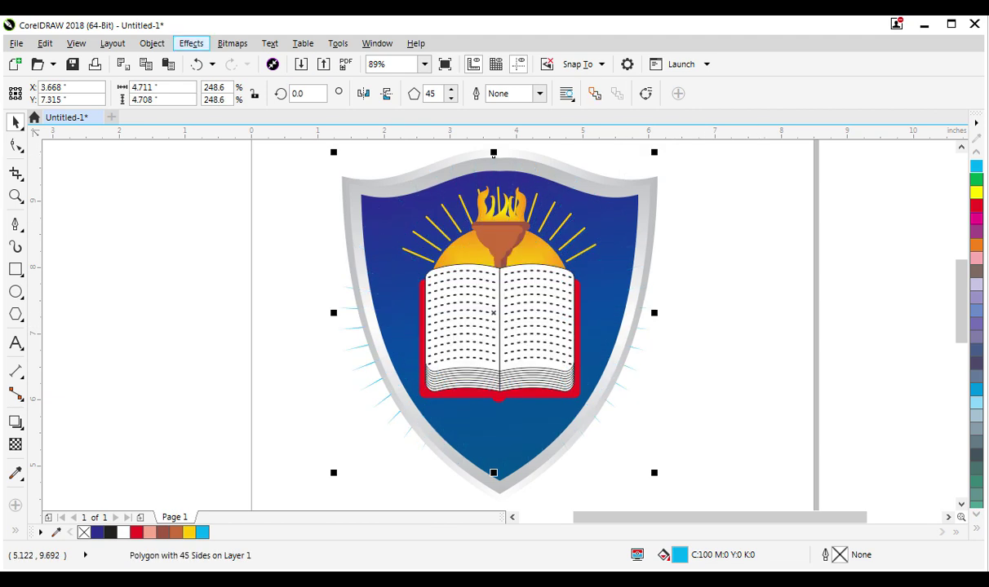
{"action": "left_click", "coordinate": [191, 43]}
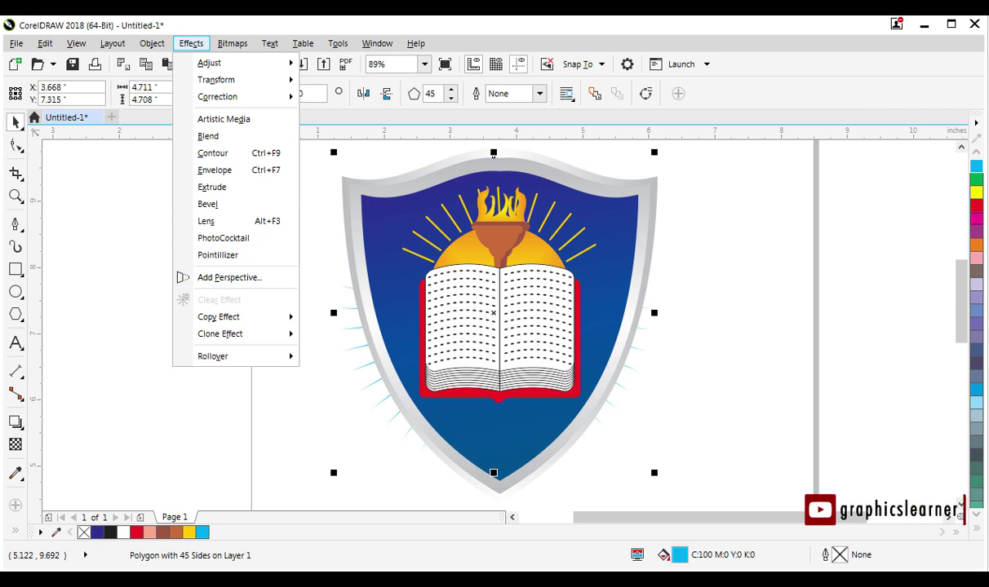
{"action": "left_click", "coordinate": [300, 281]}
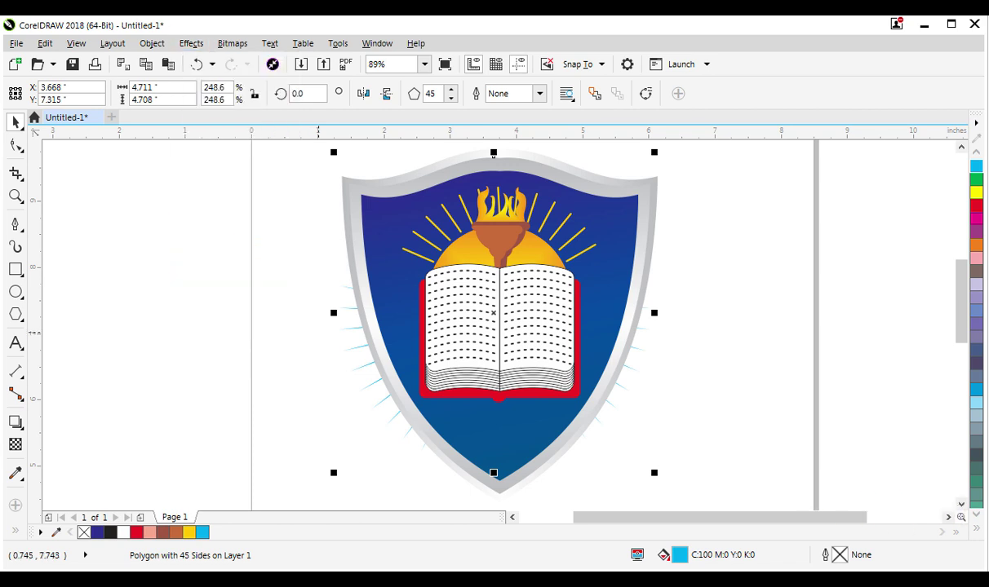
{"action": "right_click", "coordinate": [349, 210]}
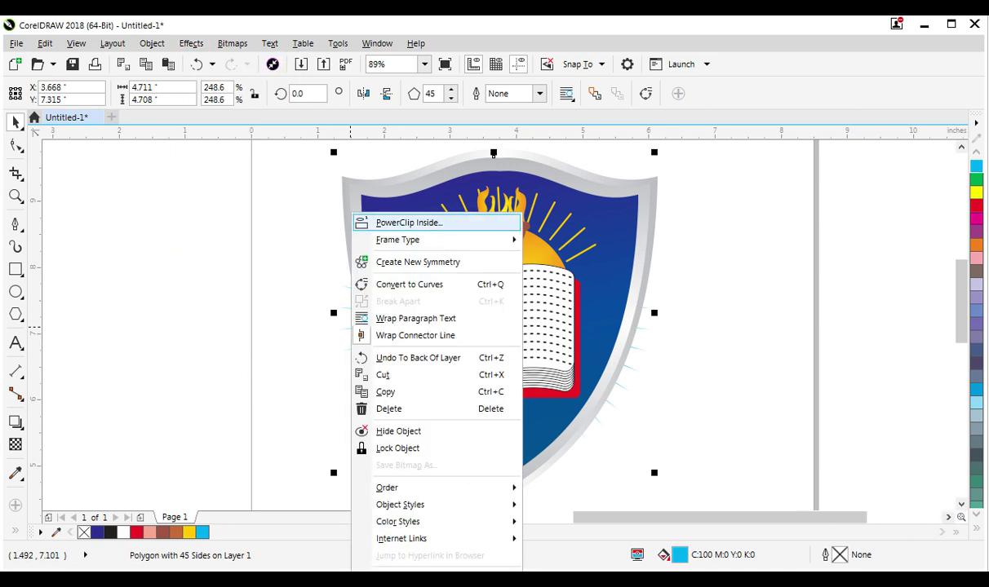
{"action": "left_click", "coordinate": [377, 220]}
{"action": "left_click", "coordinate": [384, 217]}
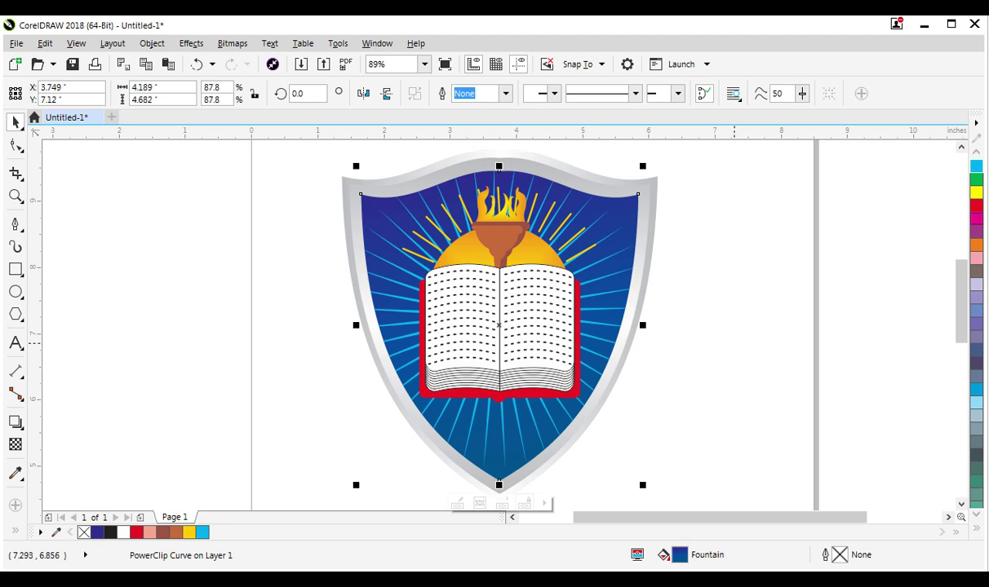
{"action": "left_click", "coordinate": [732, 343]}
Step: Inspect the clipped shield's selection and nodes, undoing a trial move of the shield
{"action": "right_click", "coordinate": [618, 270]}
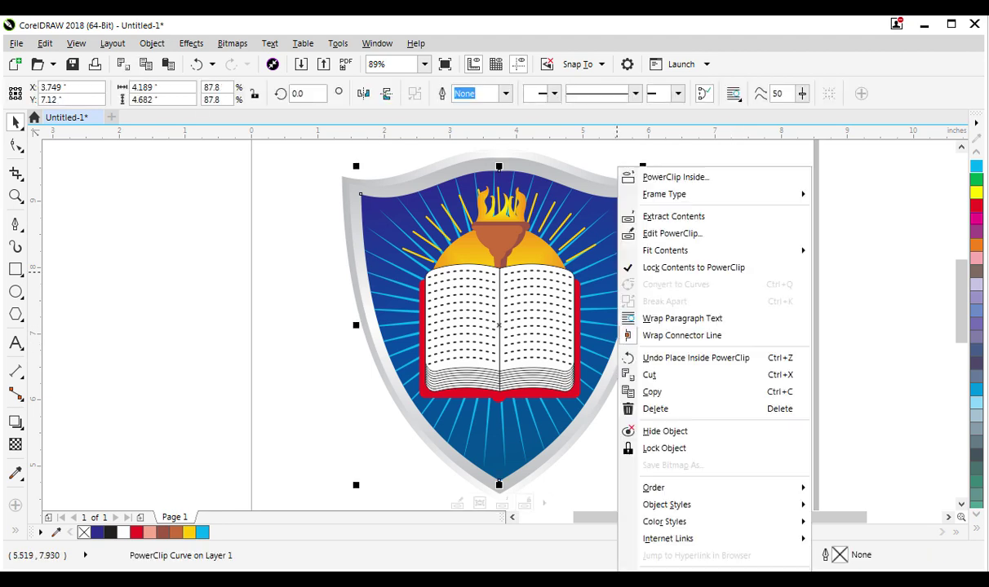
{"action": "left_click", "coordinate": [653, 231]}
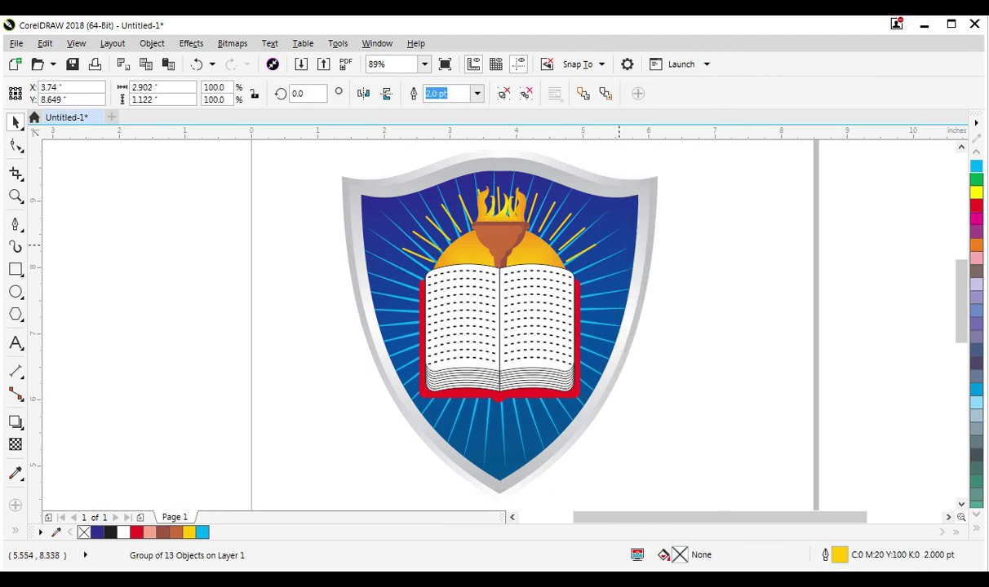
{"action": "left_click", "coordinate": [14, 145]}
{"action": "key", "text": "space"}
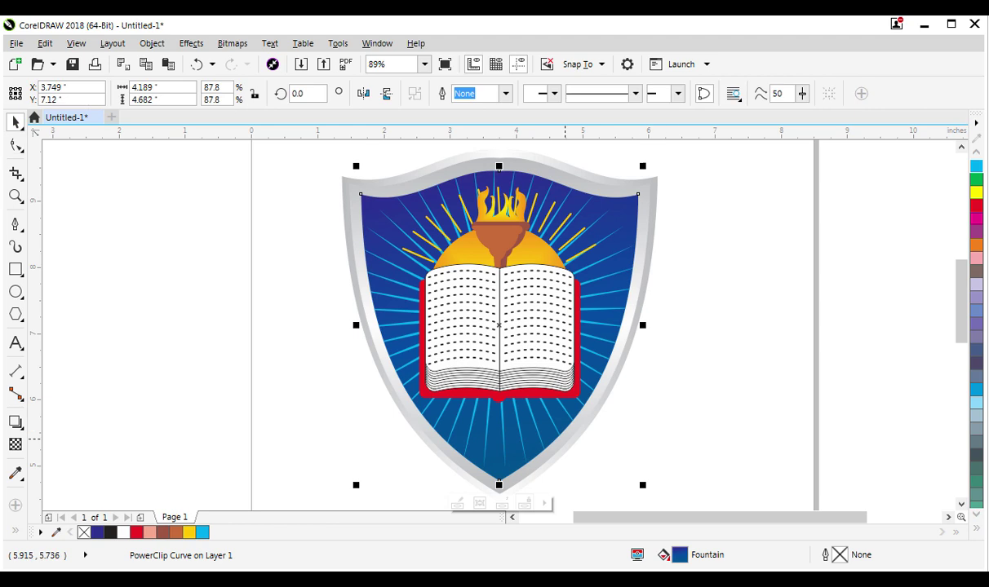
{"action": "key", "text": "space"}
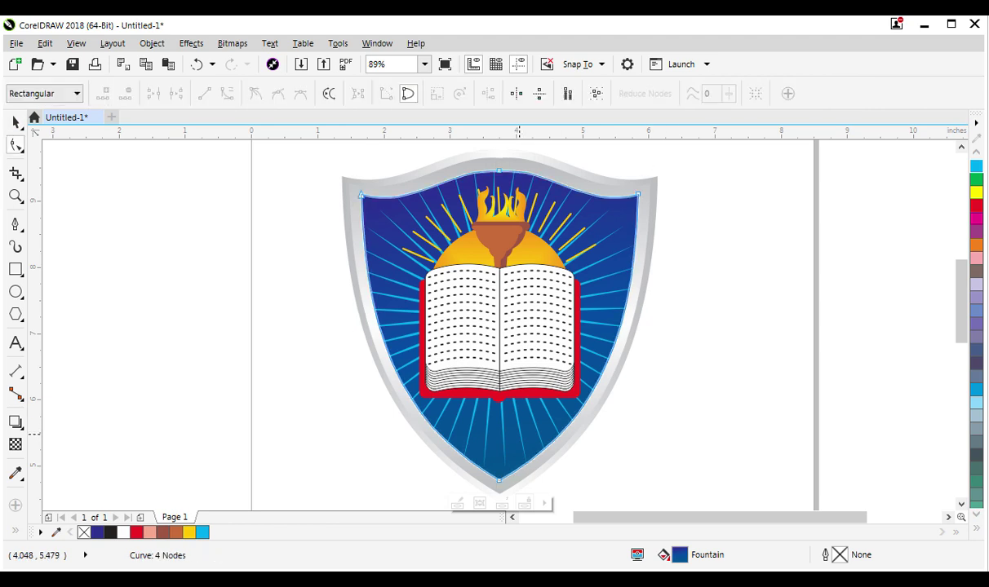
{"action": "key", "text": "space"}
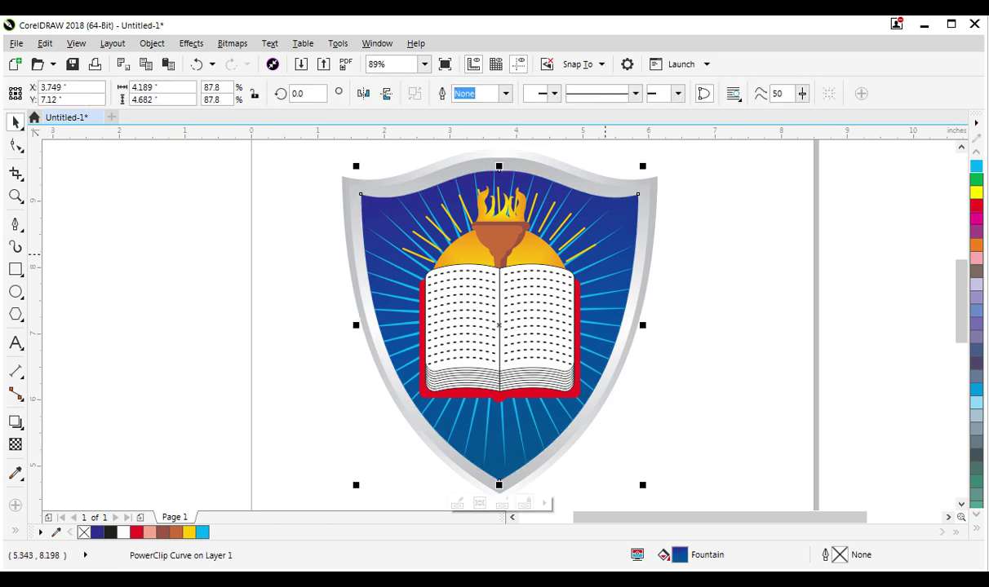
{"action": "left_click_drag", "start_coordinate": [597, 253], "coordinate": [655, 248]}
{"action": "key", "text": "ctrl+z"}
{"action": "key", "text": "space"}
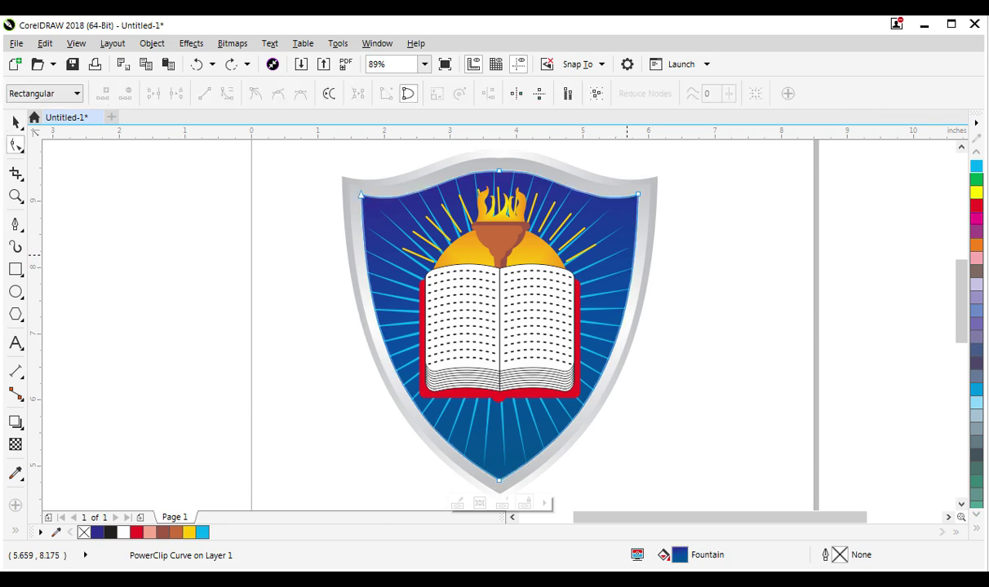
{"action": "key", "text": "space"}
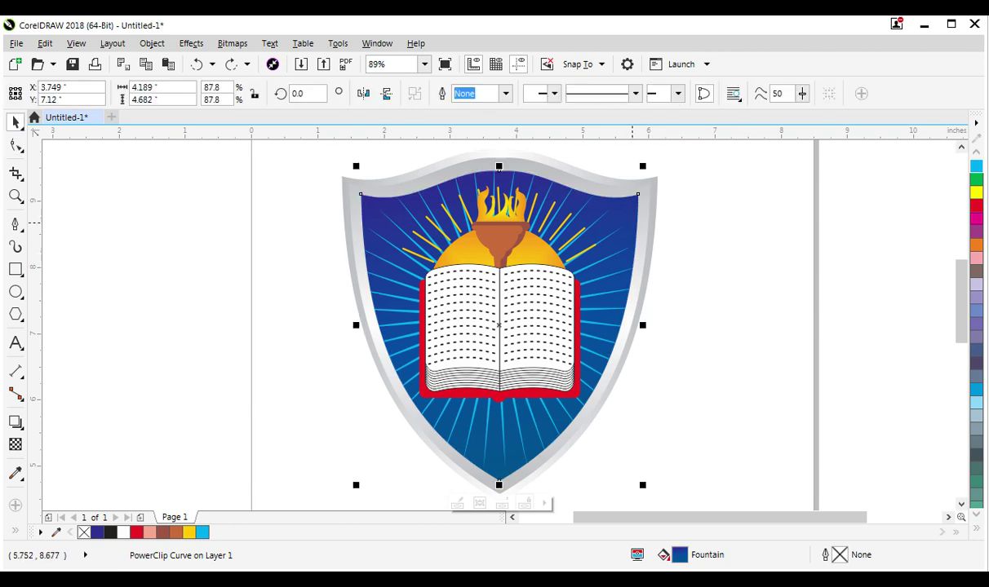
{"action": "right_click", "coordinate": [634, 168]}
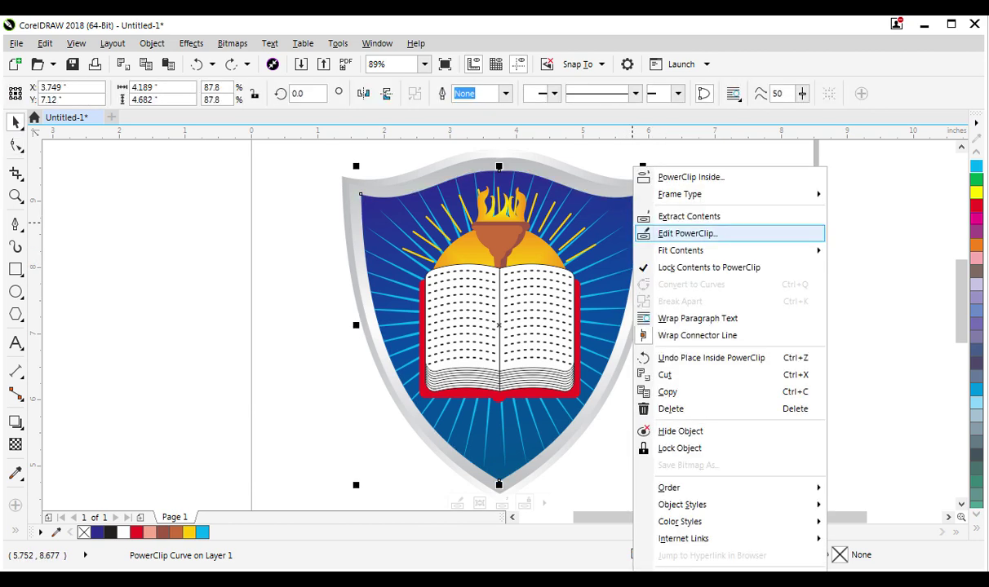
{"action": "left_click", "coordinate": [687, 233]}
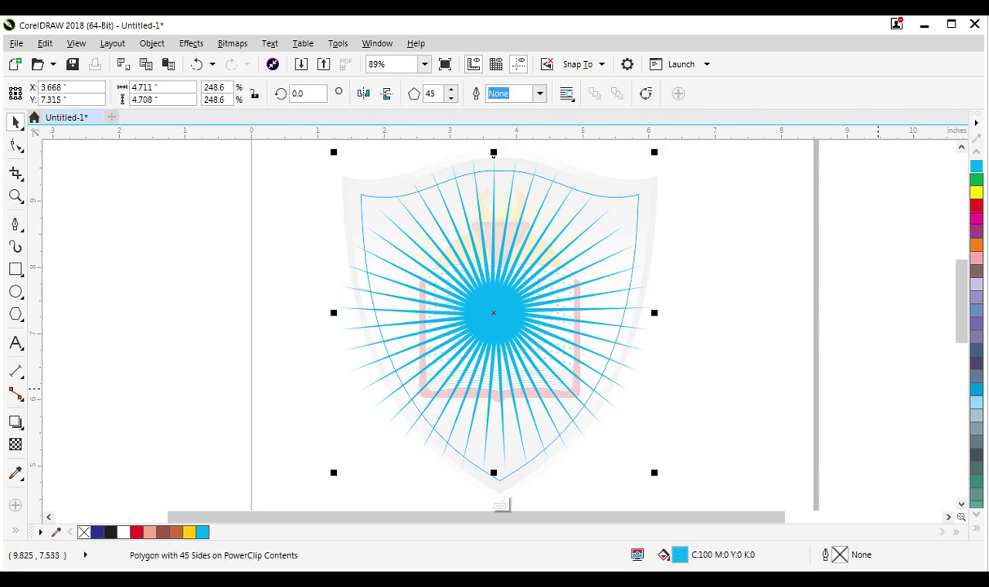
{"action": "left_click", "coordinate": [924, 380]}
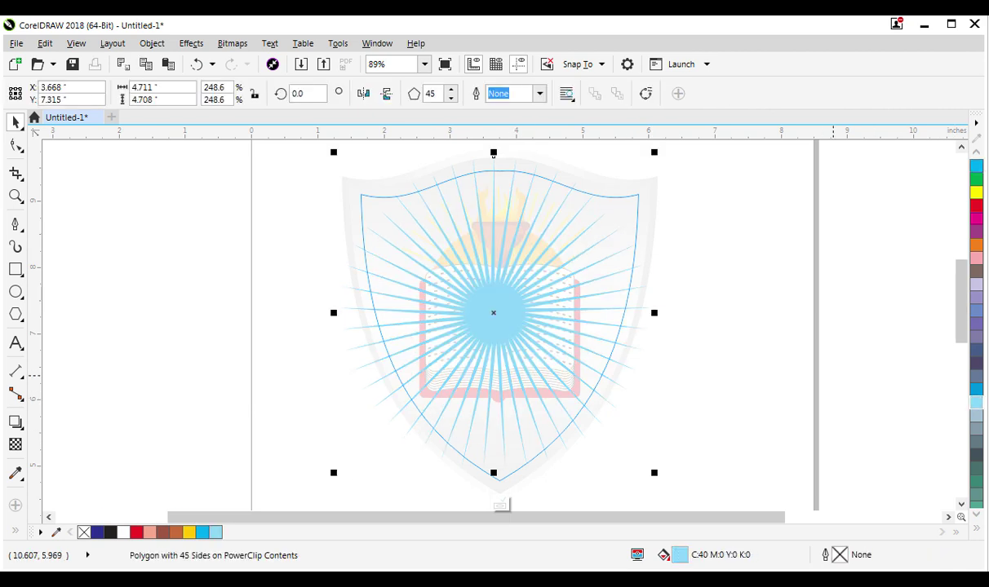
{"action": "left_click", "coordinate": [807, 371], "text": "ctrl"}
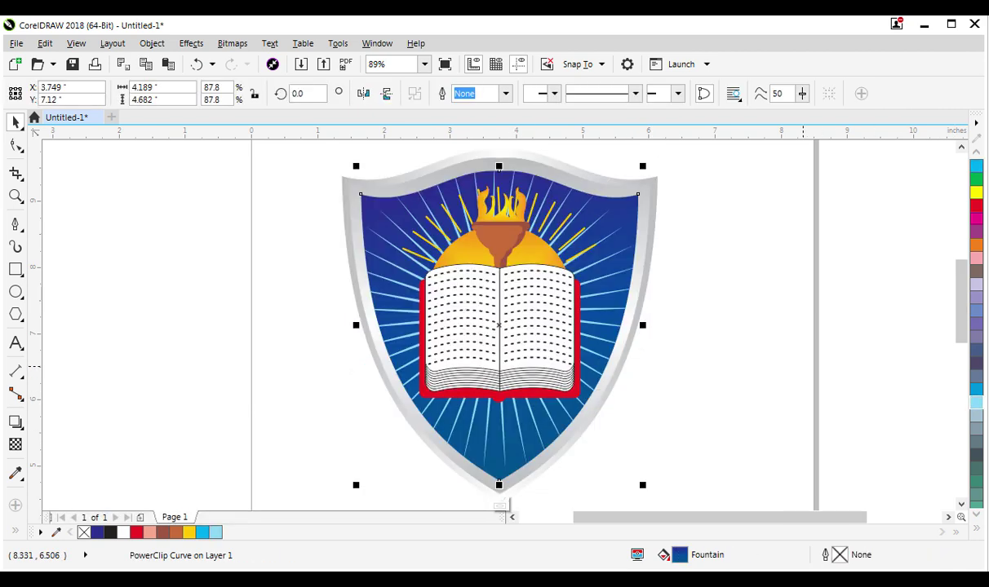
{"action": "key", "text": "ctrl+z"}
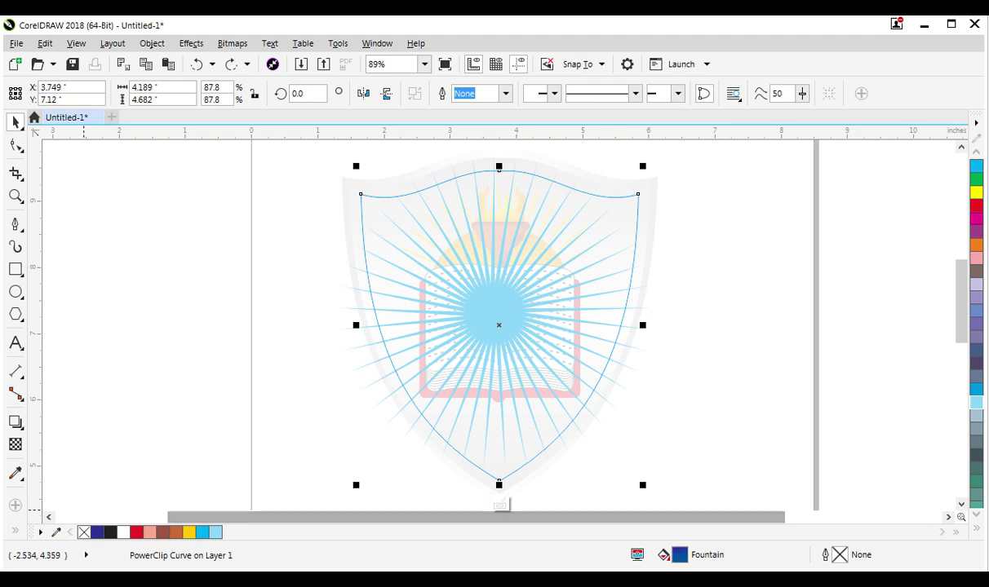
{"action": "left_click", "coordinate": [976, 165]}
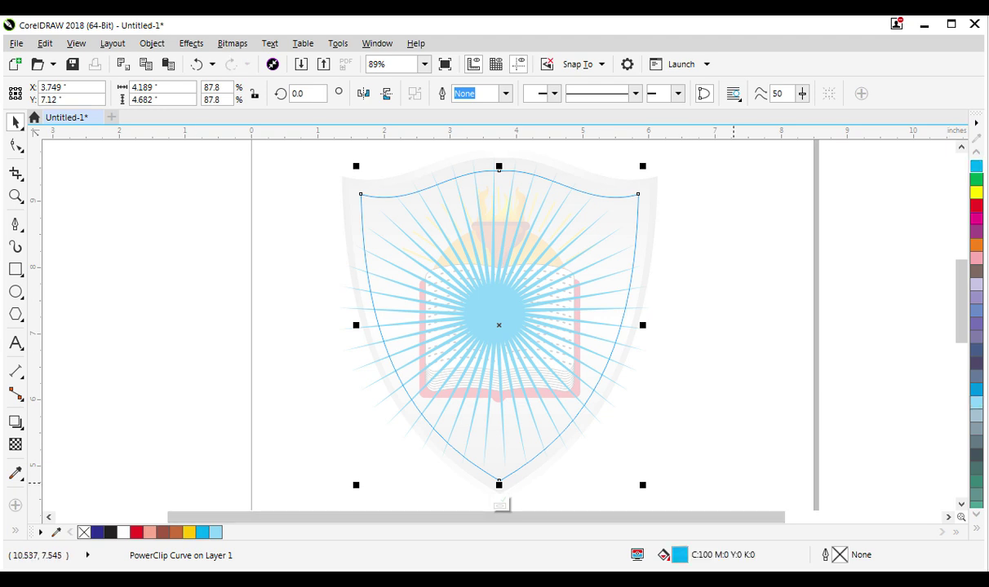
{"action": "key", "text": "Tab"}
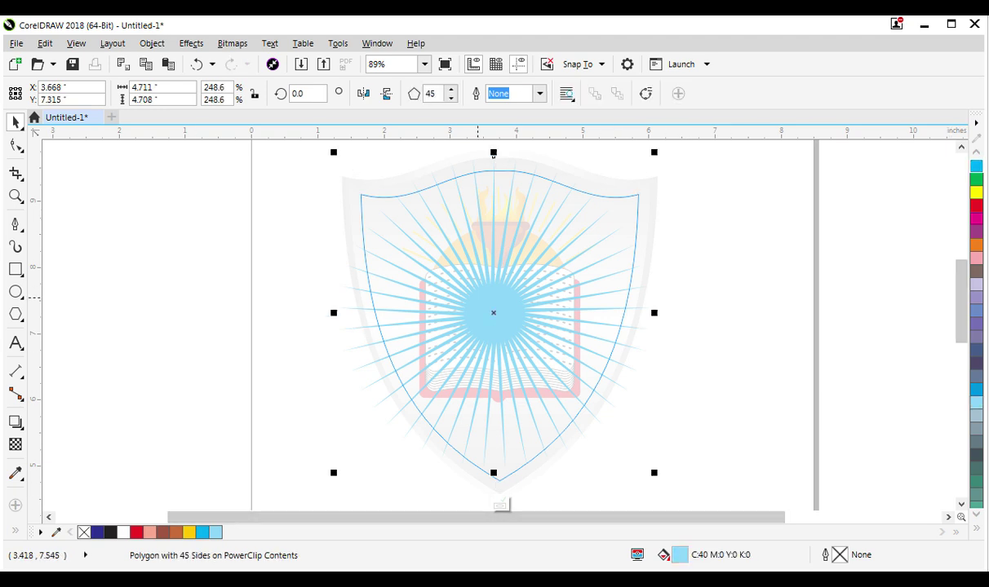
{"action": "left_click", "coordinate": [976, 179]}
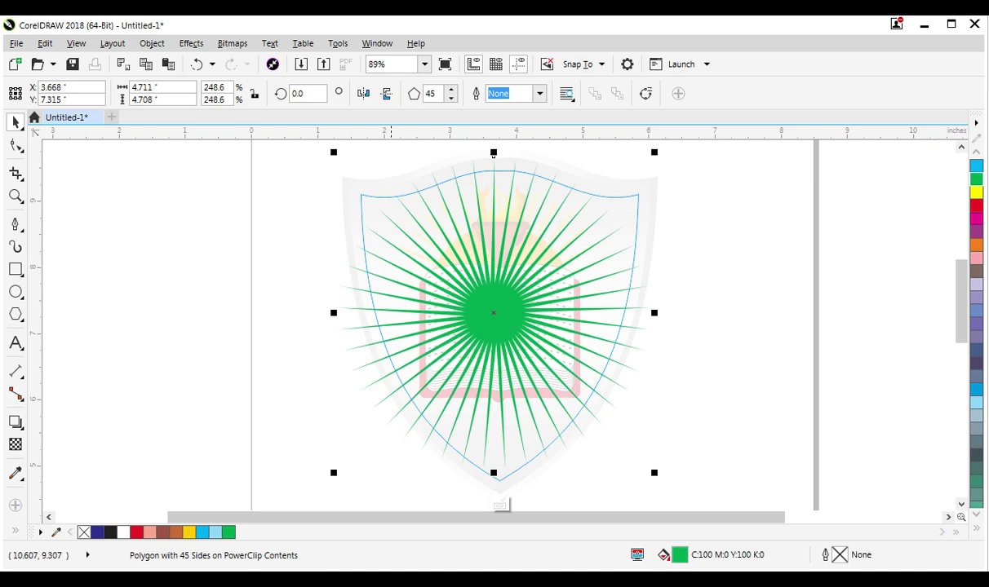
{"action": "left_click", "coordinate": [976, 529]}
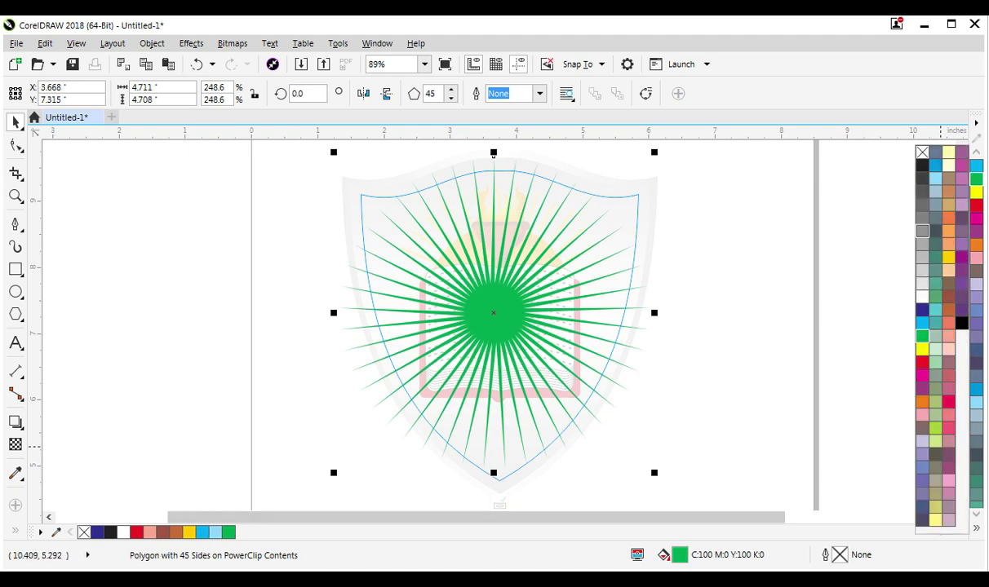
{"action": "left_click", "coordinate": [935, 165]}
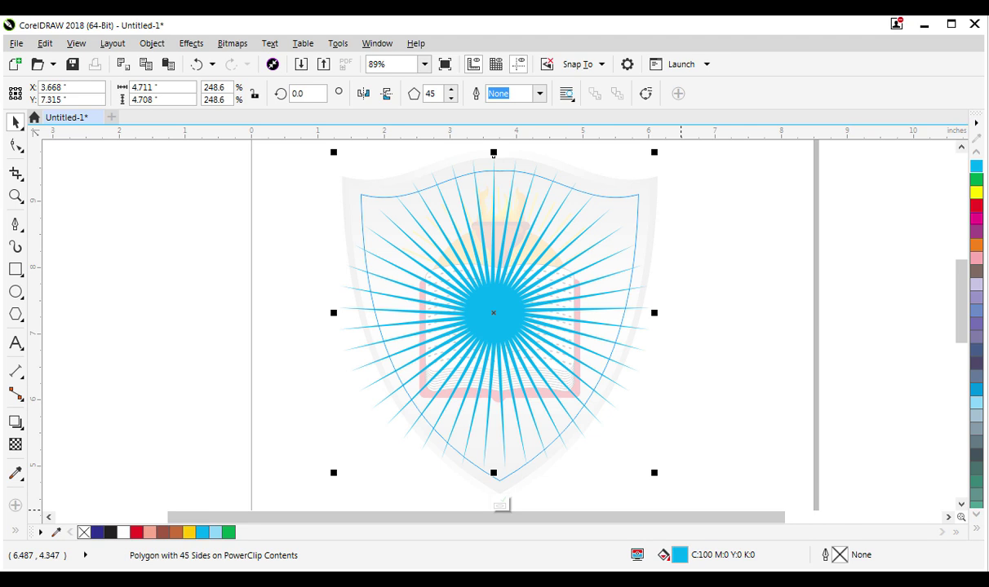
{"action": "key", "text": "shift+F11"}
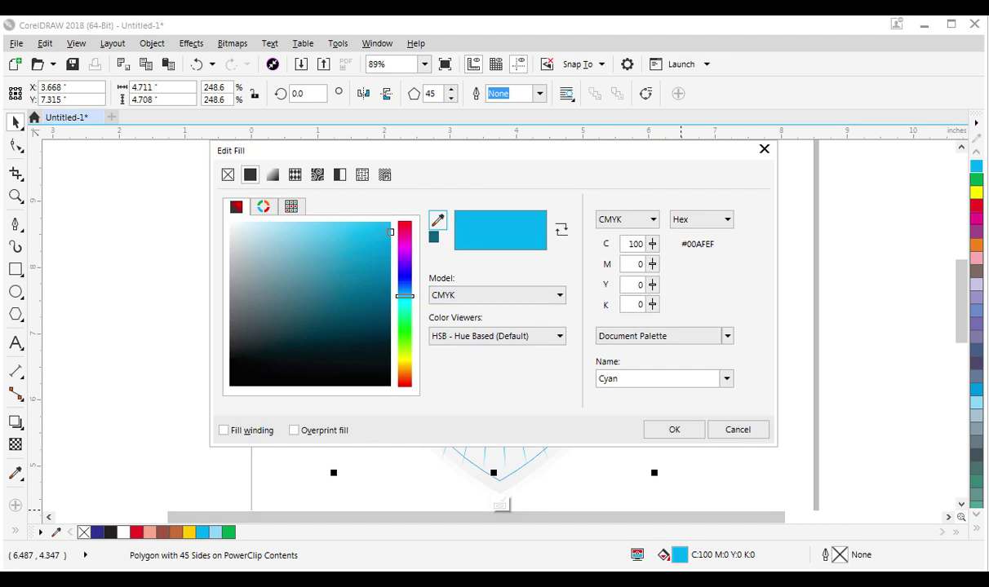
{"action": "left_click_drag", "start_coordinate": [390, 232], "coordinate": [386, 260]}
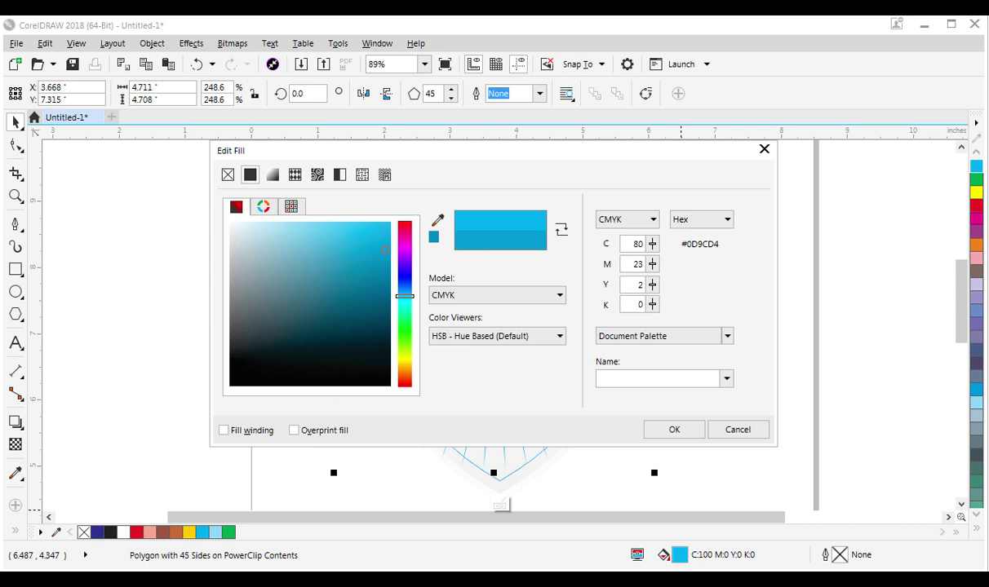
{"action": "left_click", "coordinate": [674, 430]}
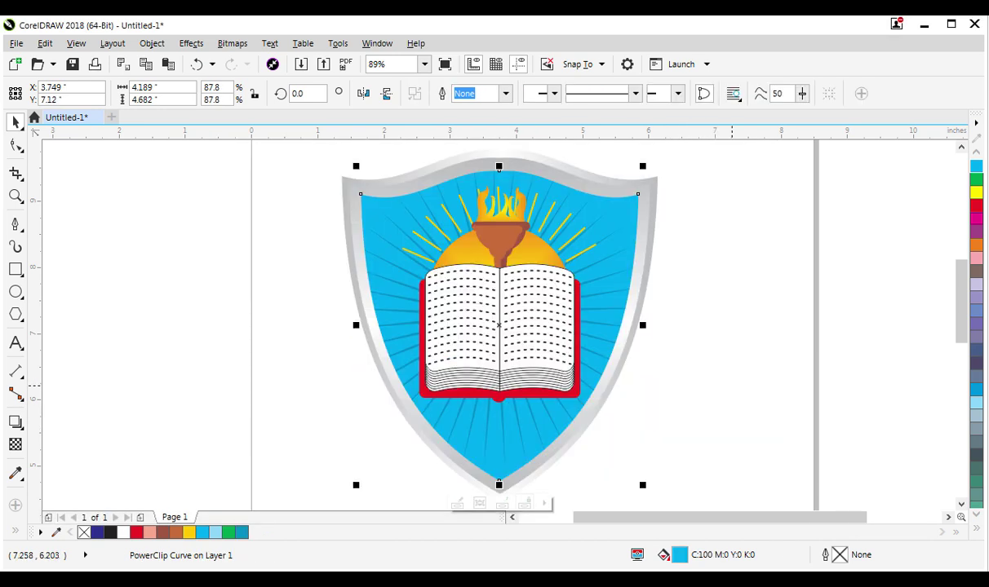
{"action": "left_click", "coordinate": [456, 502]}
{"action": "left_click", "coordinate": [977, 179]}
{"action": "left_click", "coordinate": [976, 402]}
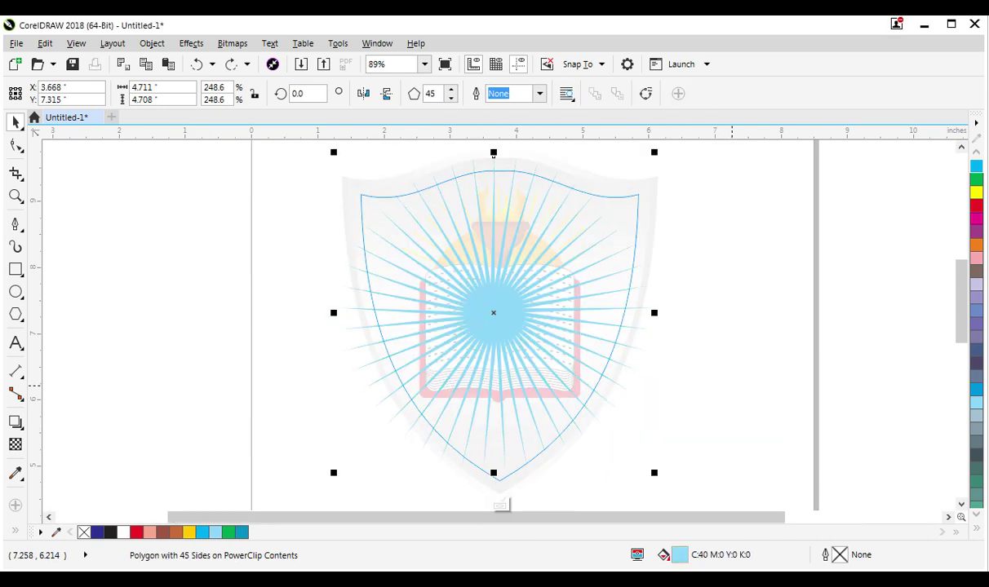
{"action": "left_click", "coordinate": [501, 506]}
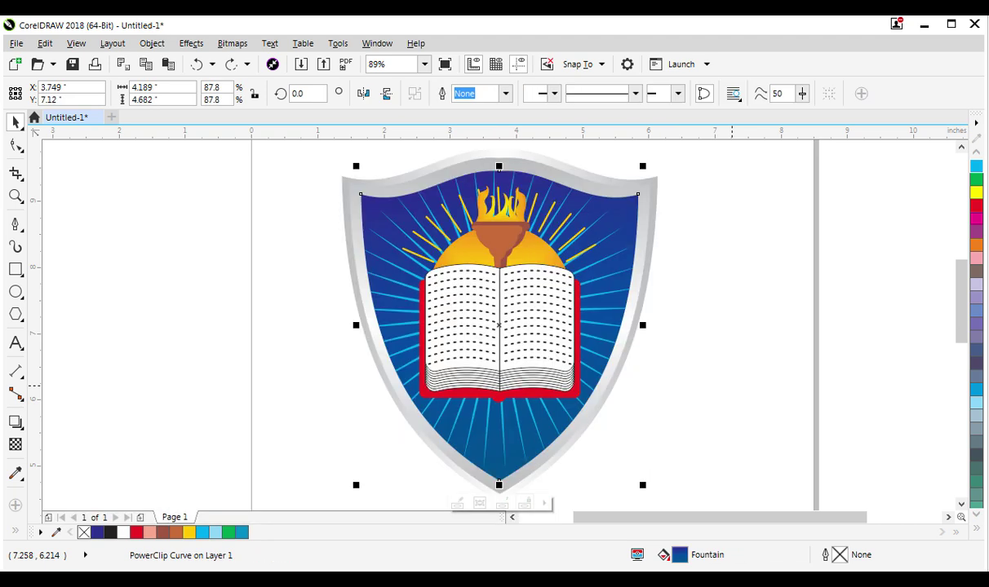
Step: Edit the shield's PowerClip contents to recolour the rays to C86 M33 Y9 K0
{"action": "right_click", "coordinate": [600, 167]}
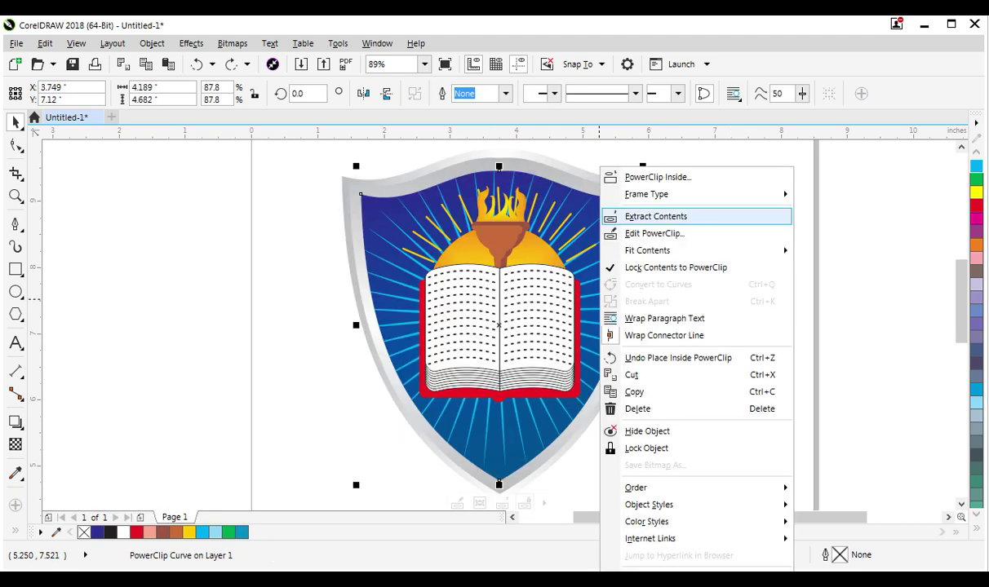
{"action": "left_click", "coordinate": [655, 234]}
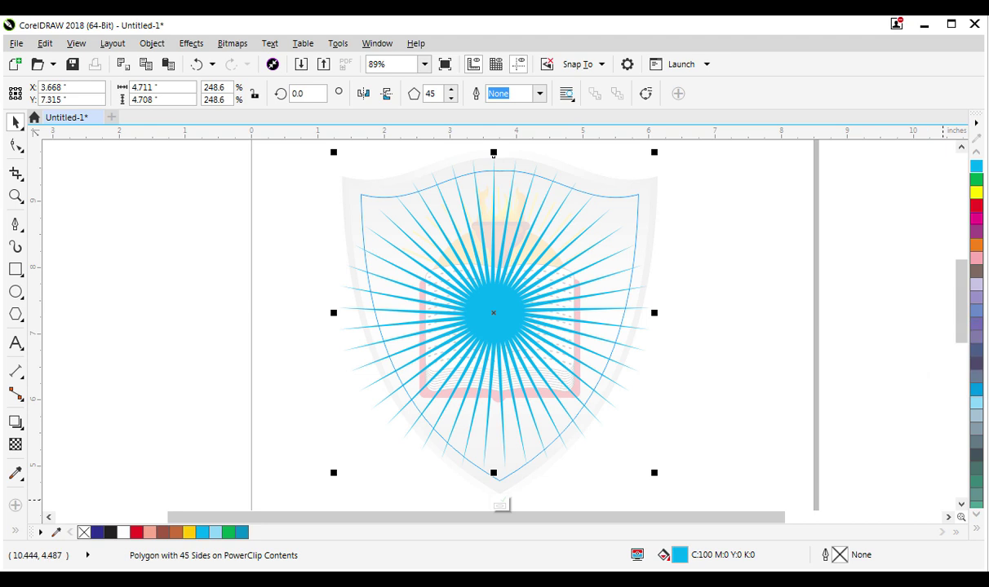
{"action": "key", "text": "shift+F11"}
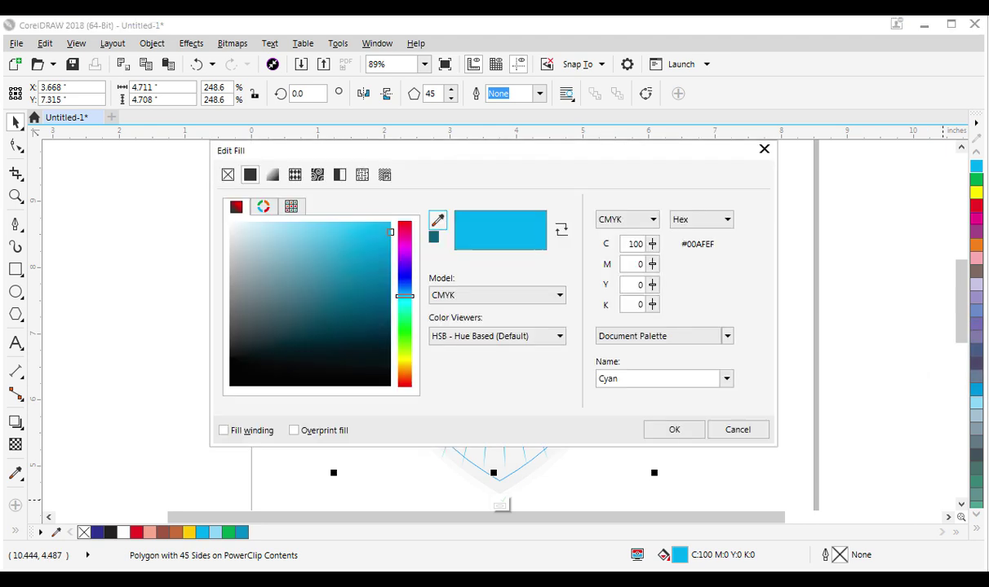
{"action": "left_click", "coordinate": [388, 262]}
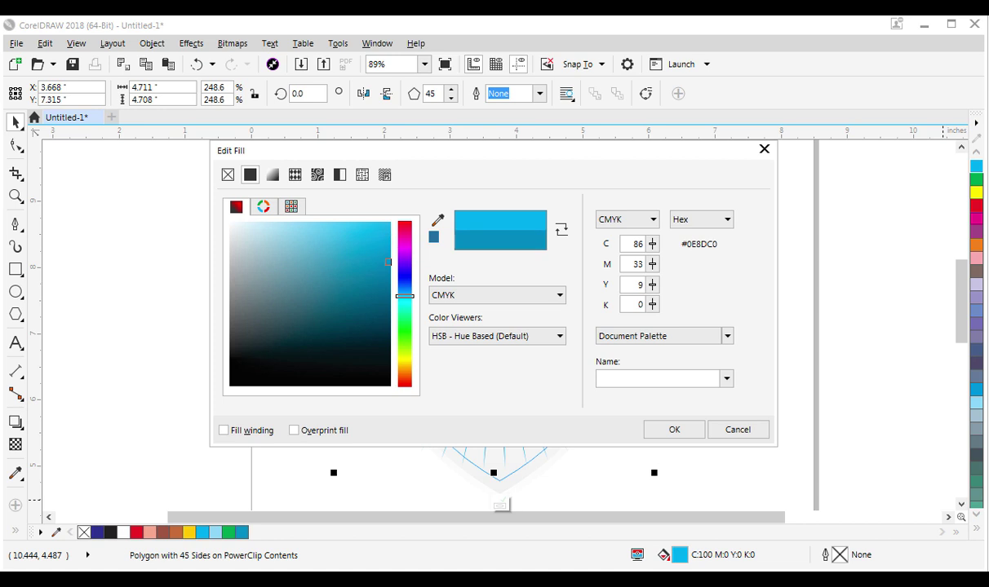
{"action": "key", "text": "Return"}
{"action": "left_click", "coordinate": [721, 409], "text": "ctrl"}
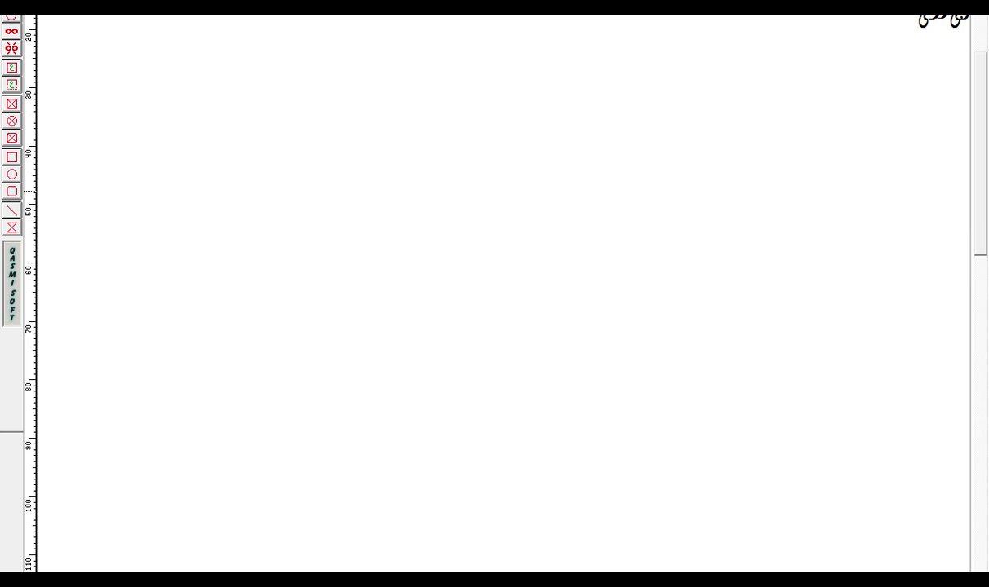
Step: Copy the Urdu calligraphy in Qasmi Soft from its right-click menu
{"action": "right_click", "coordinate": [387, 181]}
{"action": "left_click", "coordinate": [442, 258]}
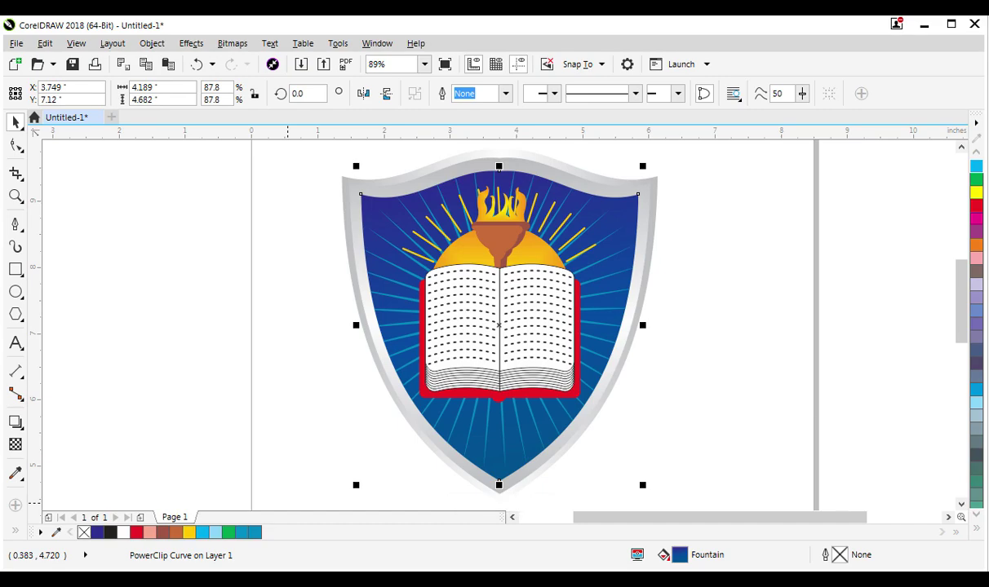
Step: Paste the Urdu calligraphy, shrink it and place it below the shield
{"action": "key", "text": "ctrl+v"}
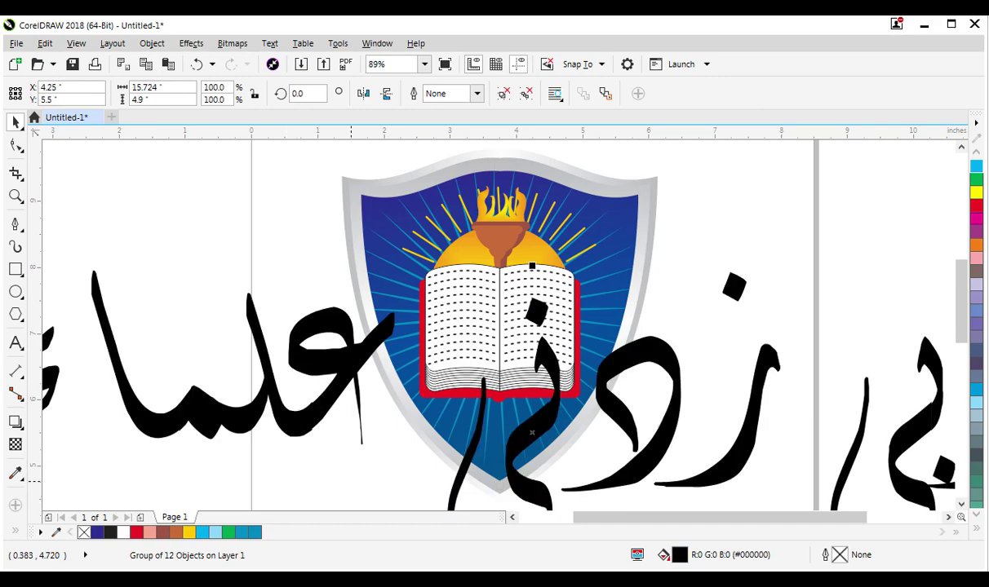
{"action": "scroll", "coordinate": [380, 147], "scroll_direction": "down", "scroll_amount": 1}
{"action": "left_click_drag", "start_coordinate": [916, 240], "coordinate": [154, 414]}
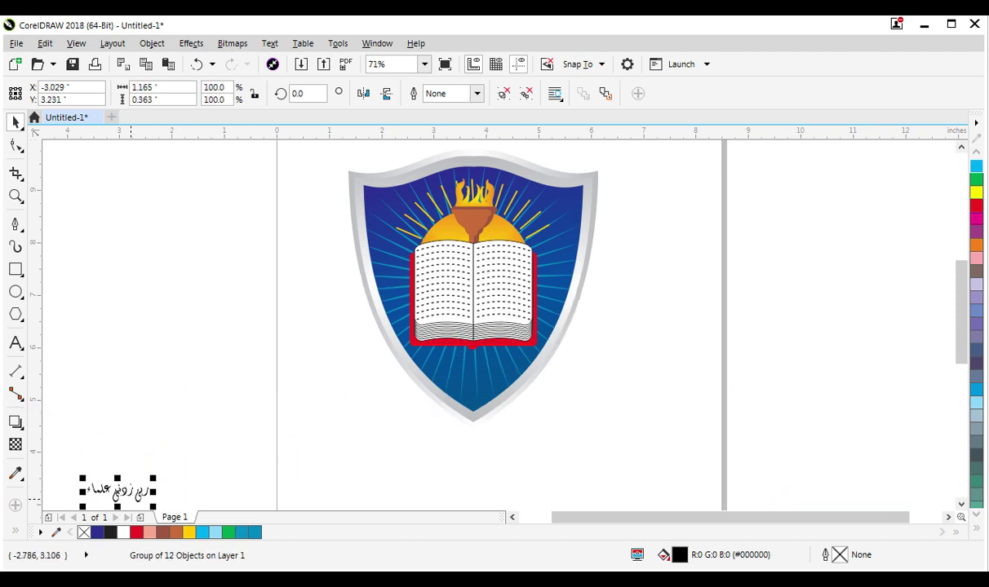
{"action": "left_click_drag", "start_coordinate": [135, 494], "coordinate": [302, 465]}
{"action": "left_click", "coordinate": [222, 449]}
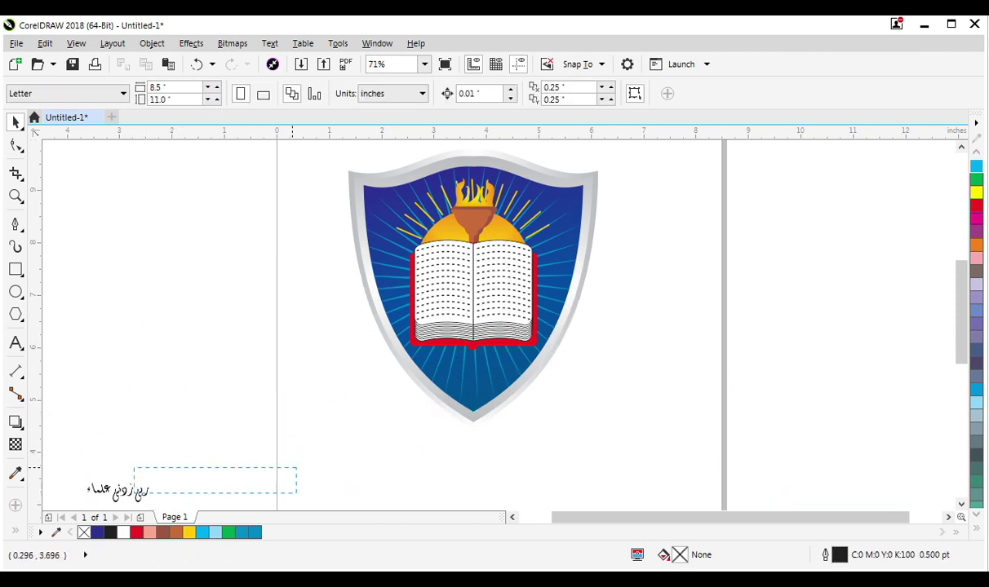
{"action": "left_click_drag", "start_coordinate": [123, 491], "coordinate": [481, 441]}
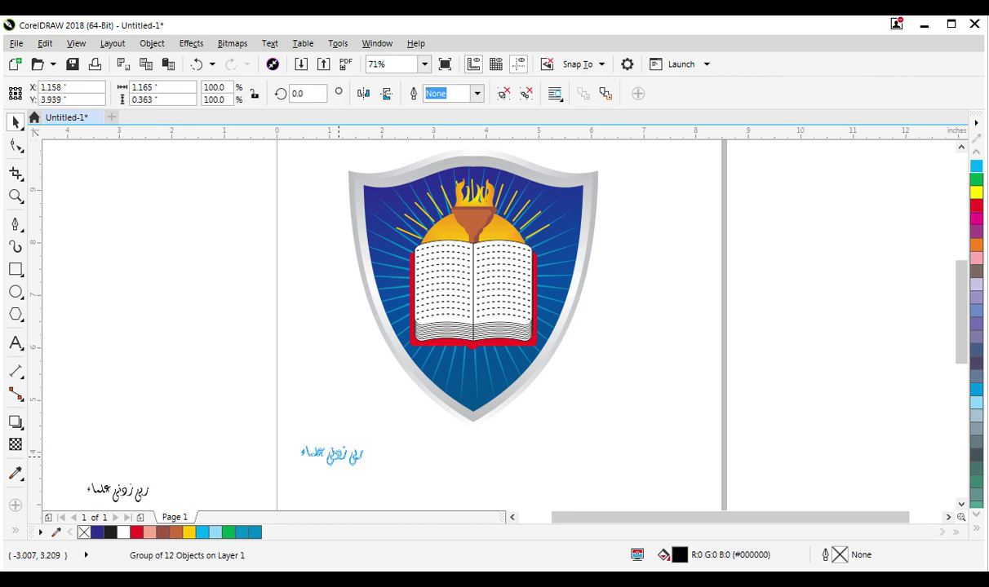
{"action": "scroll", "coordinate": [480, 441], "scroll_direction": "up", "scroll_amount": 4}
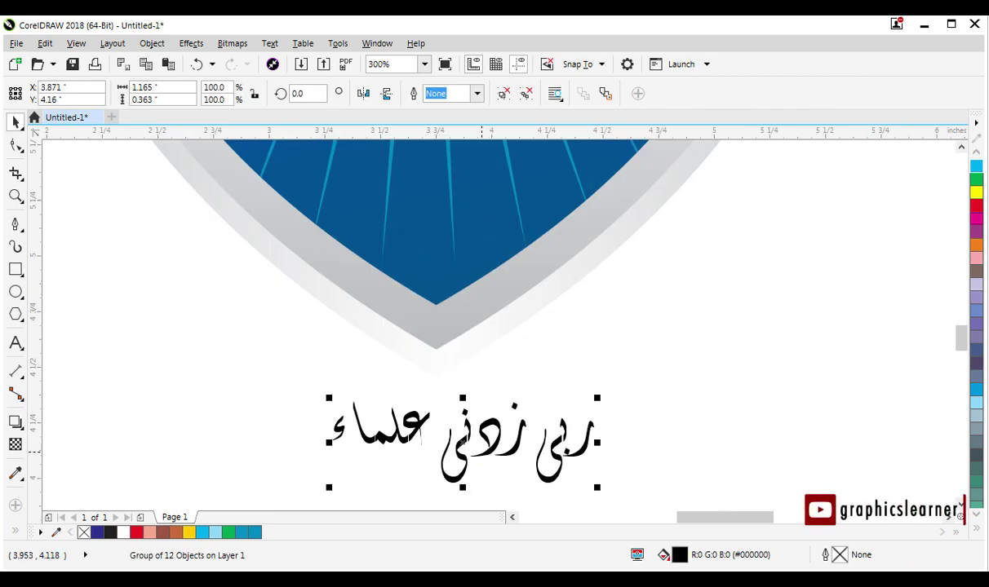
Step: Ungroup the calligraphy and move its words closer together
{"action": "right_click", "coordinate": [486, 447]}
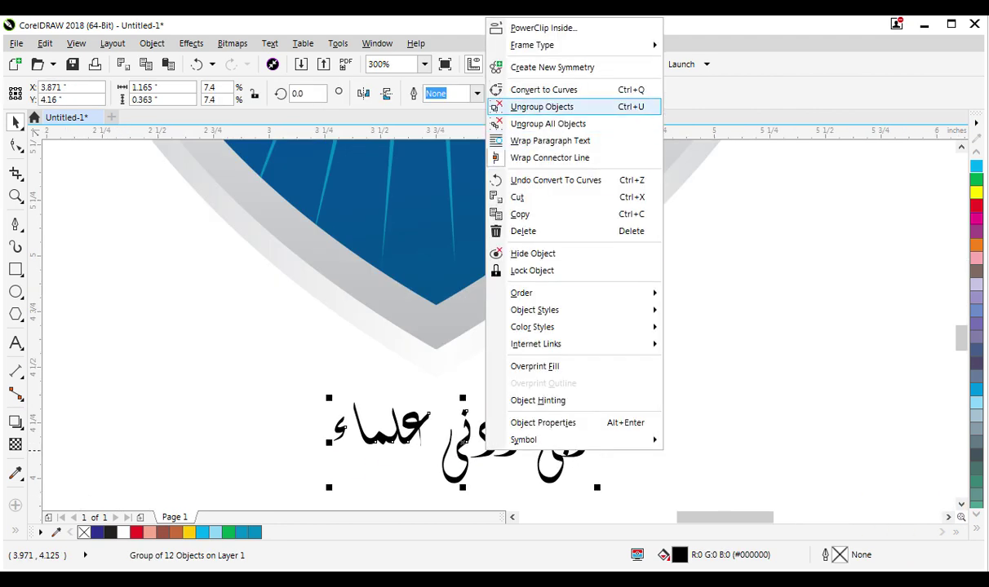
{"action": "left_click", "coordinate": [541, 107]}
{"action": "left_click_drag", "start_coordinate": [629, 391], "coordinate": [531, 497]}
{"action": "scroll", "coordinate": [565, 420], "scroll_direction": "down", "scroll_amount": 1}
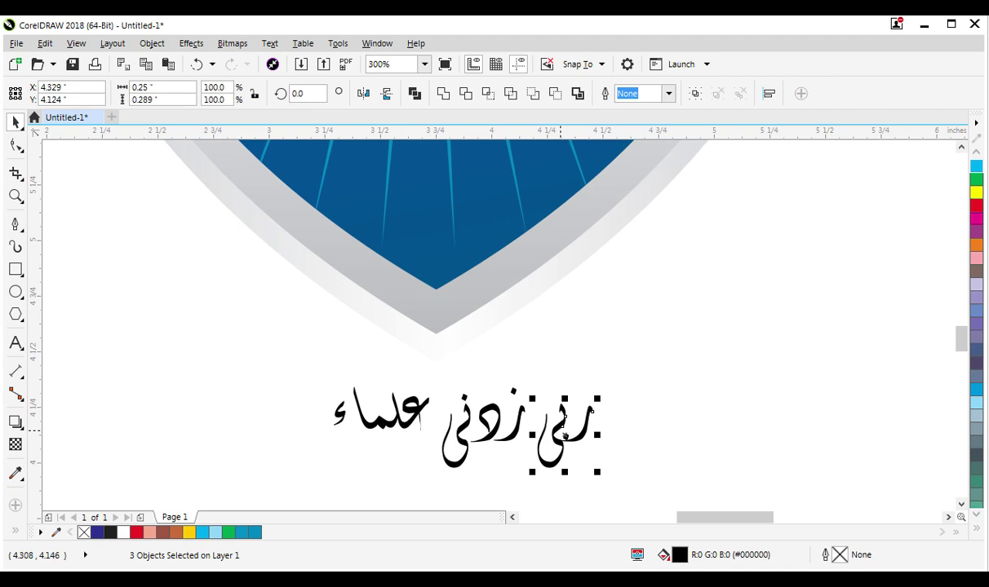
{"action": "left_click_drag", "start_coordinate": [559, 420], "coordinate": [420, 442]}
{"action": "left_click_drag", "start_coordinate": [509, 434], "coordinate": [500, 431]}
{"action": "left_click_drag", "start_coordinate": [330, 474], "coordinate": [347, 459]}
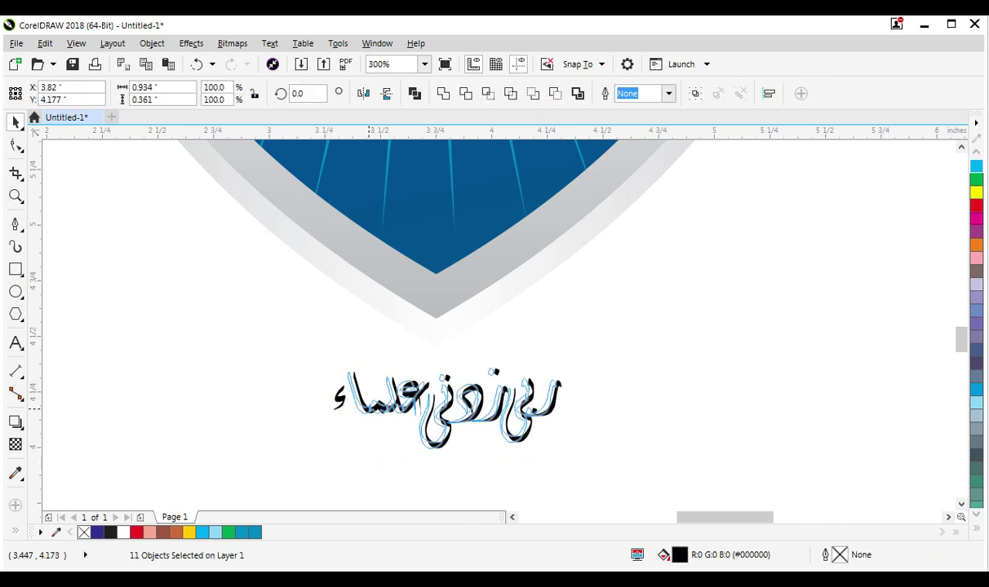
Step: Regroup all twelve calligraphy pieces into one group
{"action": "left_click", "coordinate": [599, 323]}
{"action": "left_click_drag", "start_coordinate": [599, 323], "coordinate": [350, 460]}
{"action": "key", "text": "ctrl+g"}
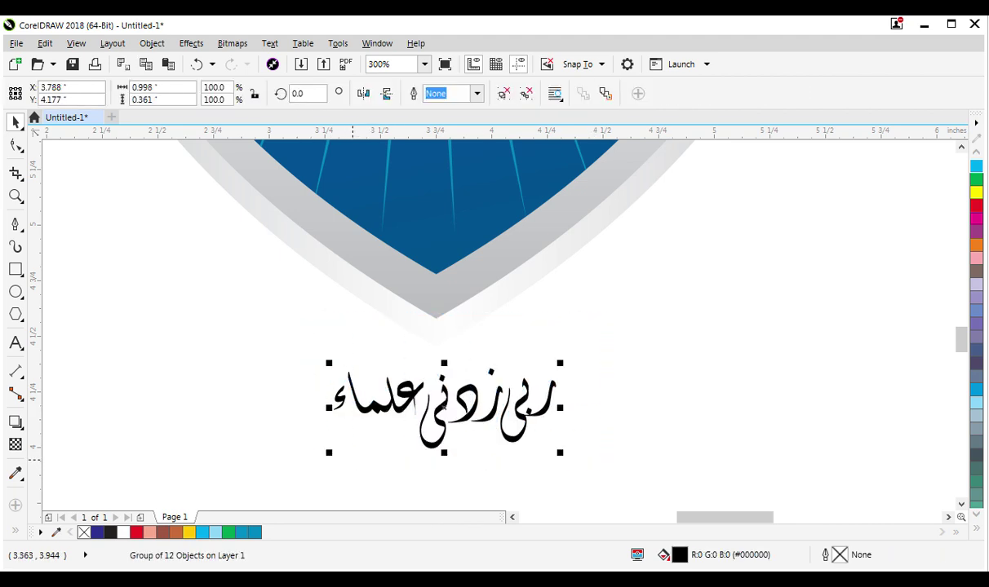
Step: Move the calligraphy inside the shield below the book and enlarge it to about 179%
{"action": "key", "text": "F4"}
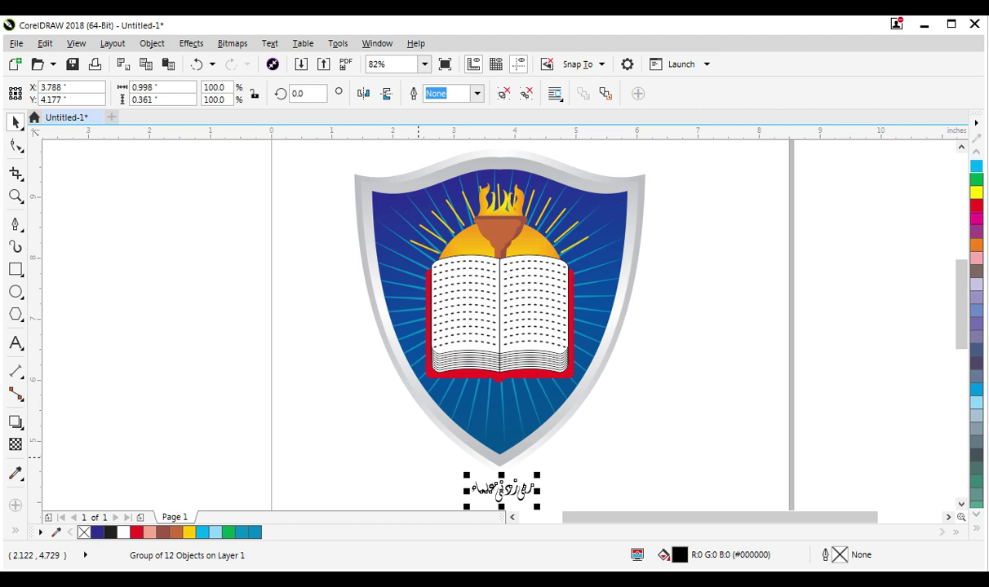
{"action": "left_click_drag", "start_coordinate": [513, 484], "coordinate": [500, 399]}
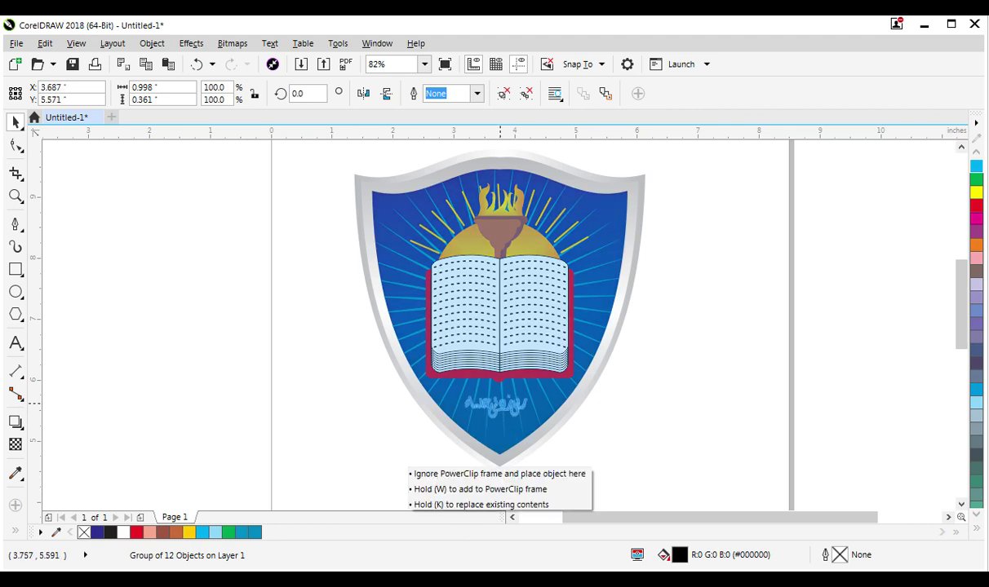
{"action": "left_click_drag", "start_coordinate": [532, 419], "coordinate": [563, 431]}
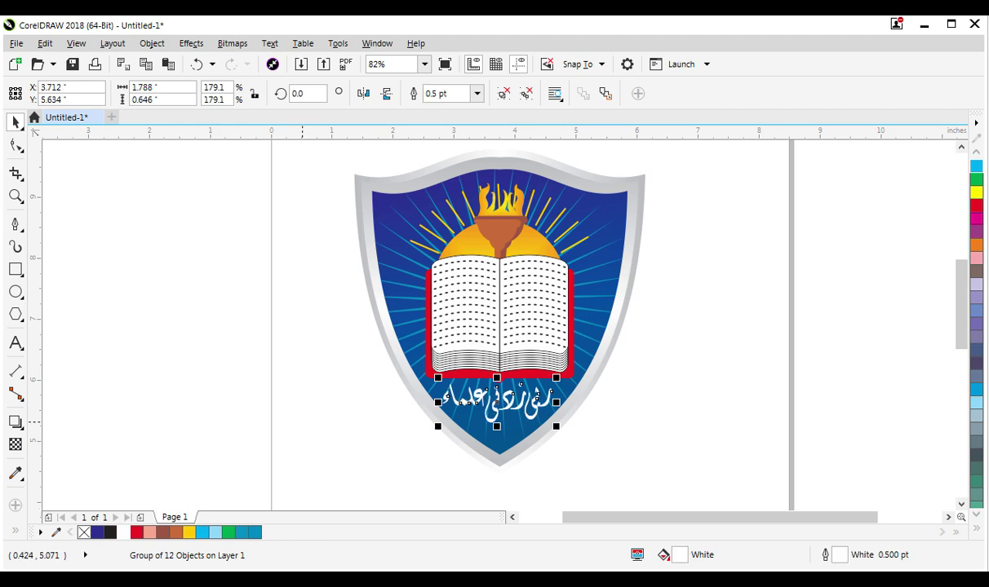
{"action": "left_click", "coordinate": [425, 438]}
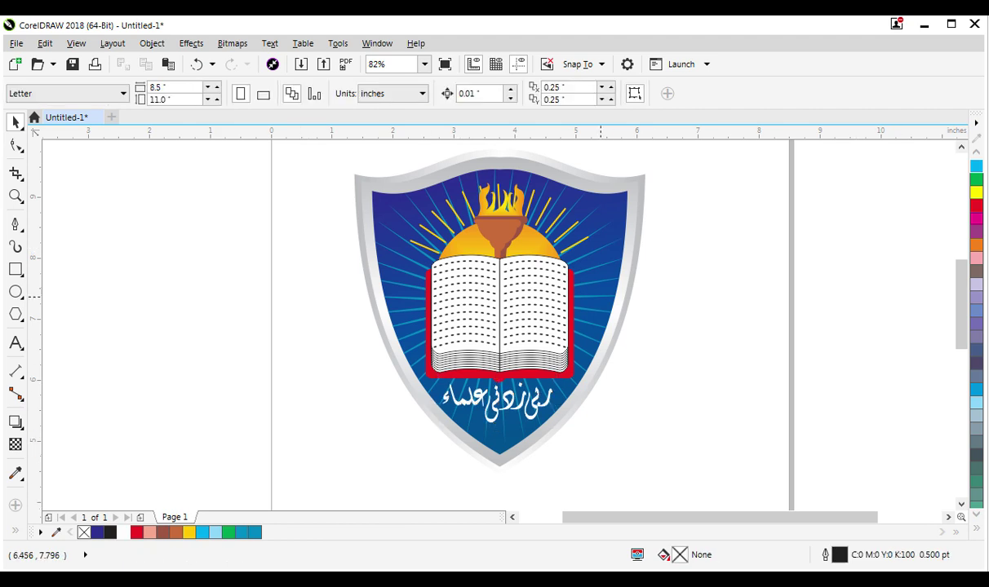
Step: Centre the shield emblem on the page
{"action": "scroll", "coordinate": [637, 265], "scroll_direction": "down", "scroll_amount": 3}
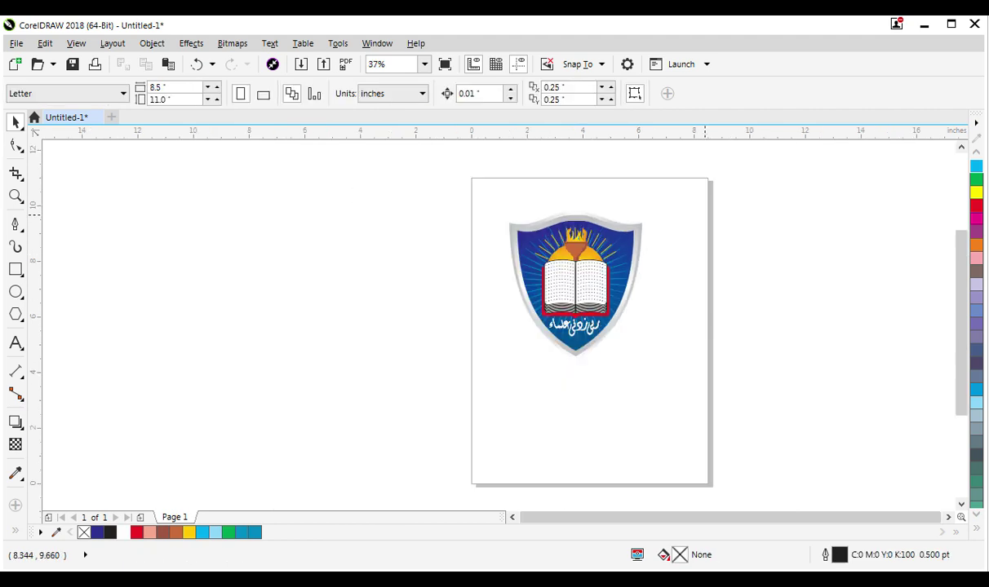
{"action": "left_click_drag", "start_coordinate": [610, 289], "coordinate": [633, 327]}
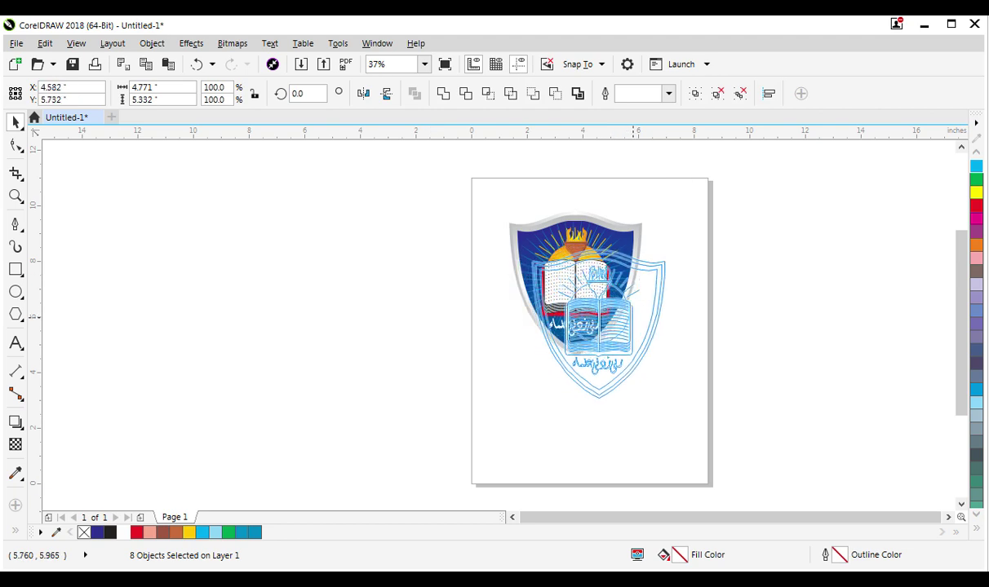
{"action": "left_click", "coordinate": [529, 255]}
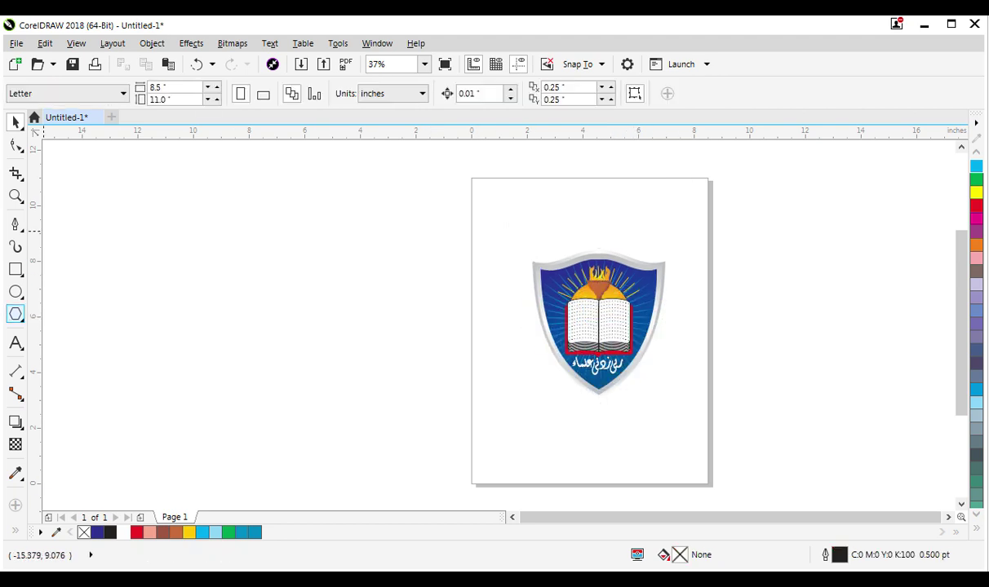
Step: Draw a thin round circle about 6.69 inches across around the shield
{"action": "left_click", "coordinate": [15, 291]}
{"action": "left_click_drag", "start_coordinate": [511, 233], "coordinate": [706, 428]}
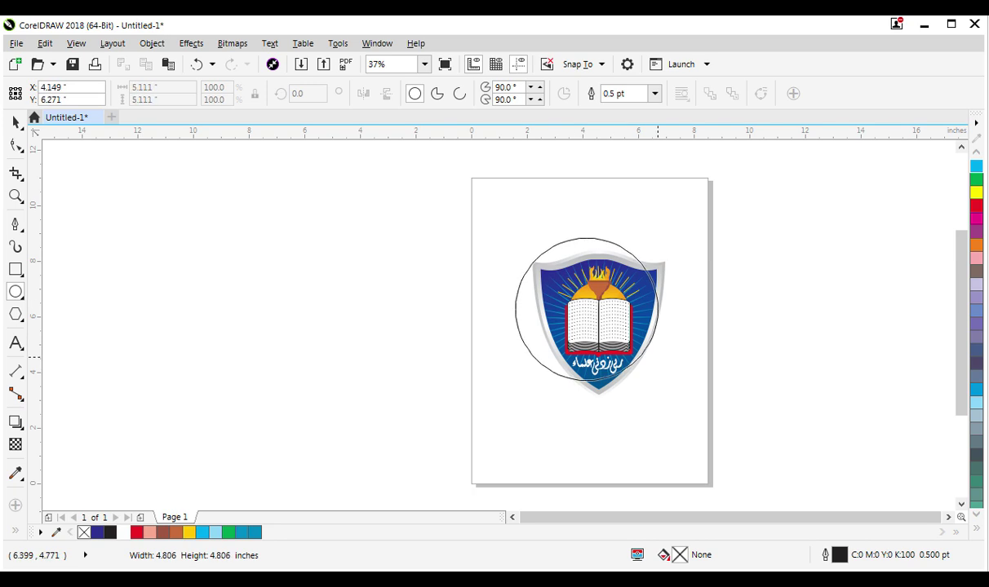
{"action": "left_click_drag", "start_coordinate": [606, 339], "coordinate": [596, 322]}
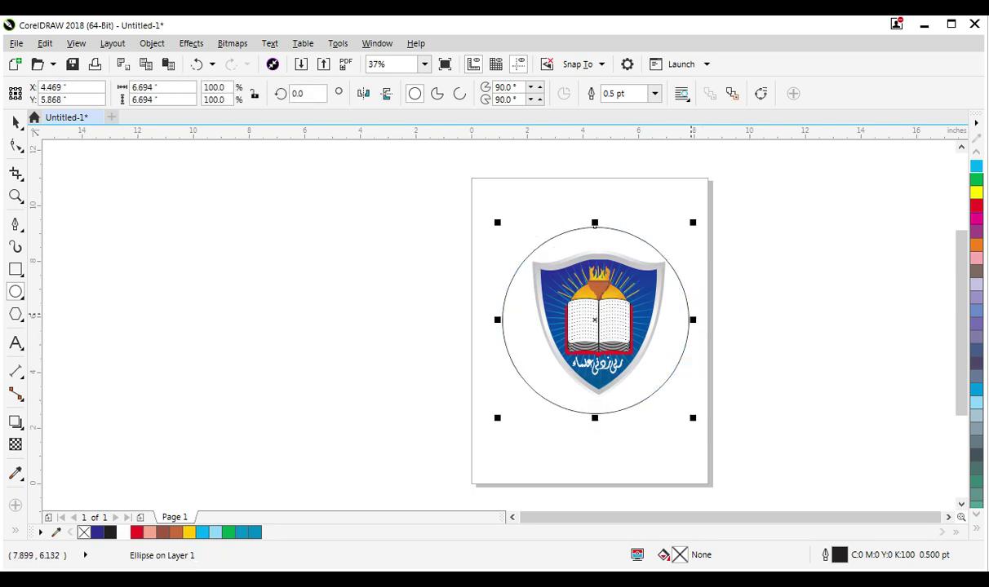
{"action": "left_click_drag", "start_coordinate": [692, 322], "coordinate": [700, 323]}
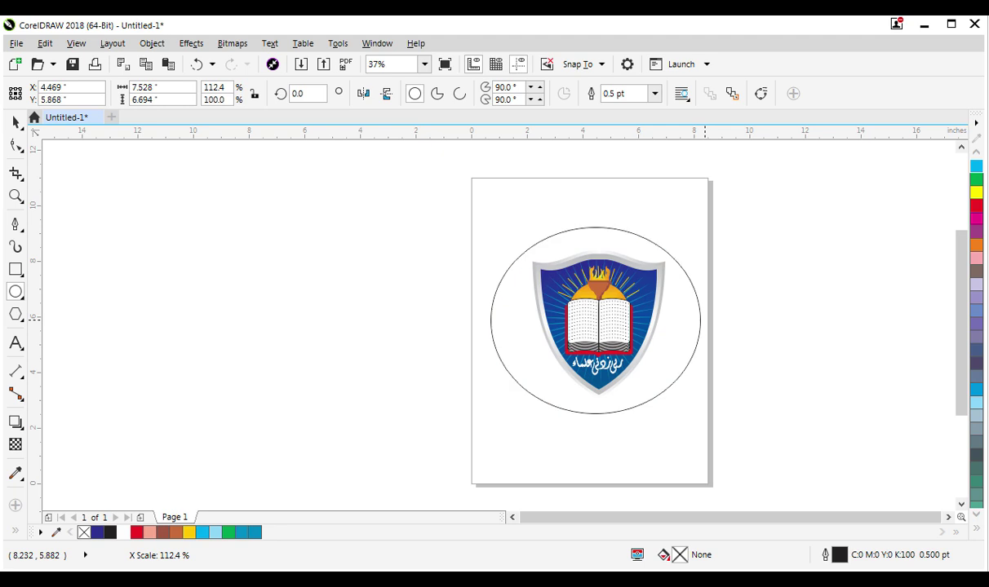
{"action": "left_click", "coordinate": [15, 122]}
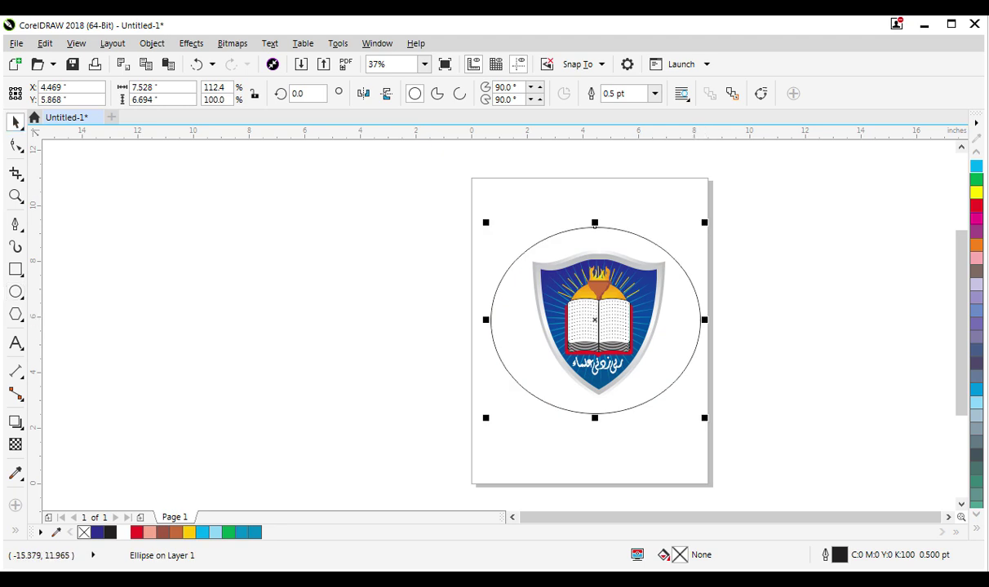
{"action": "key", "text": "ctrl+z"}
Step: Start typing 'pakistan' as Arial 24 pt text left of the page
{"action": "left_click", "coordinate": [16, 342]}
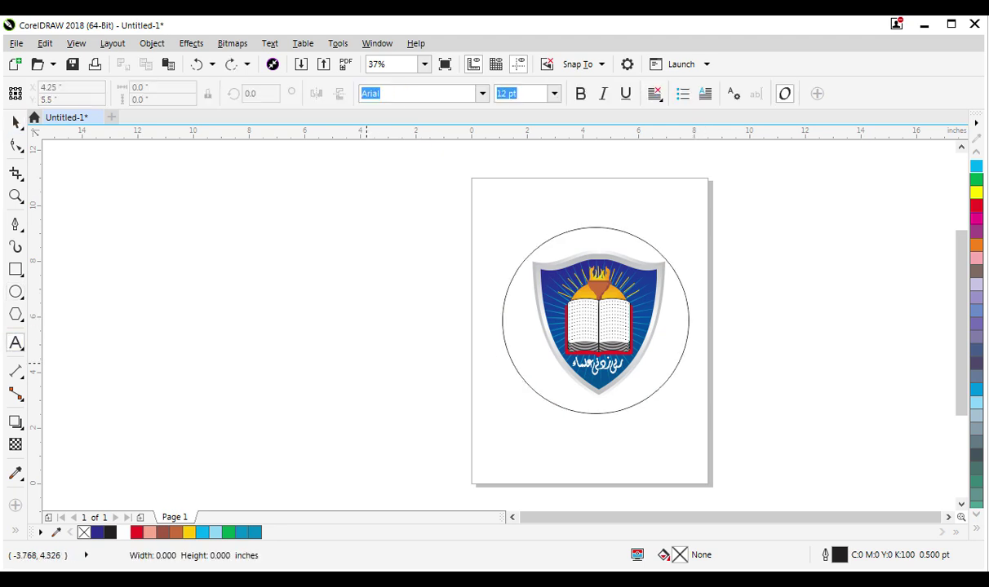
{"action": "left_click", "coordinate": [366, 359]}
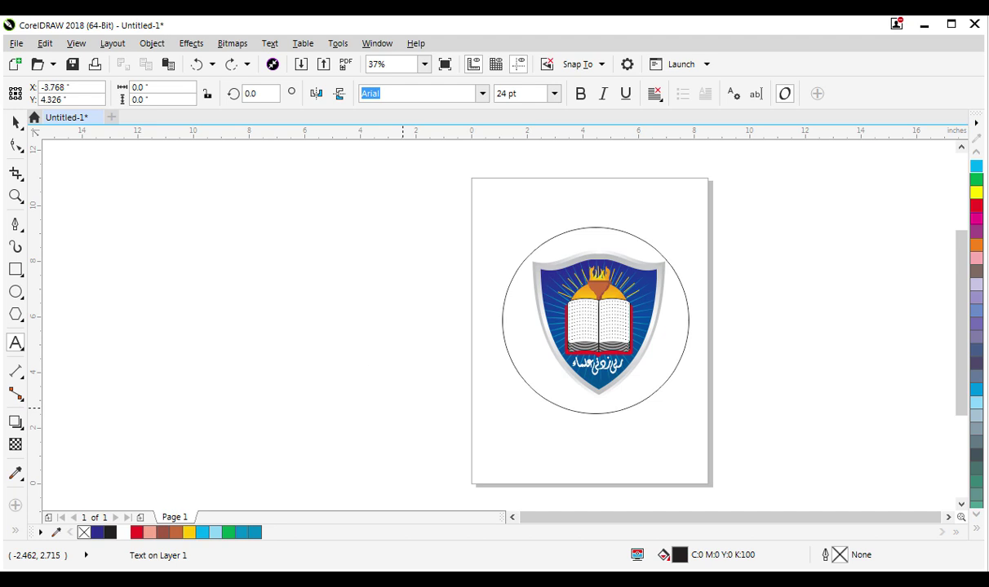
{"action": "type", "text": "pakistan education system"}
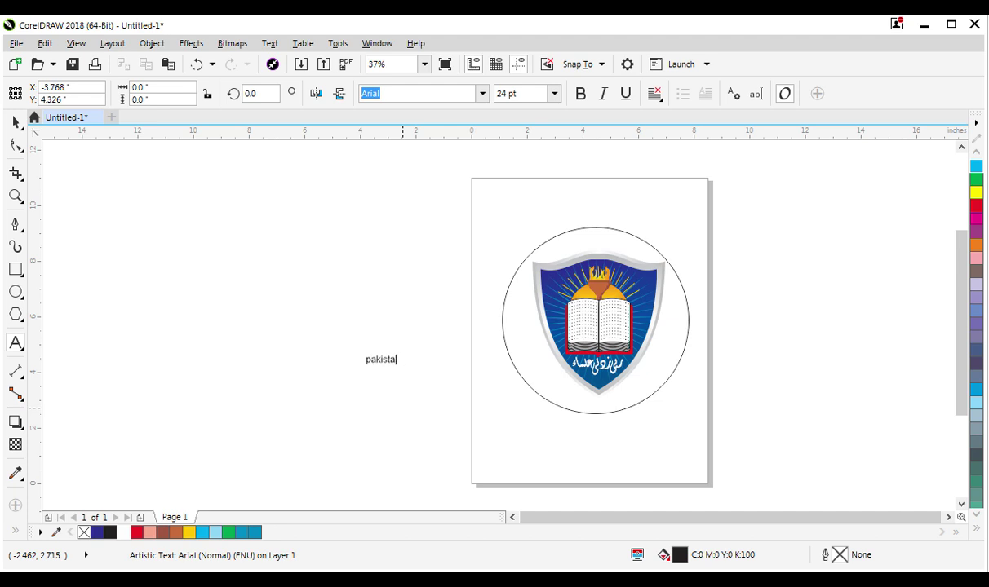
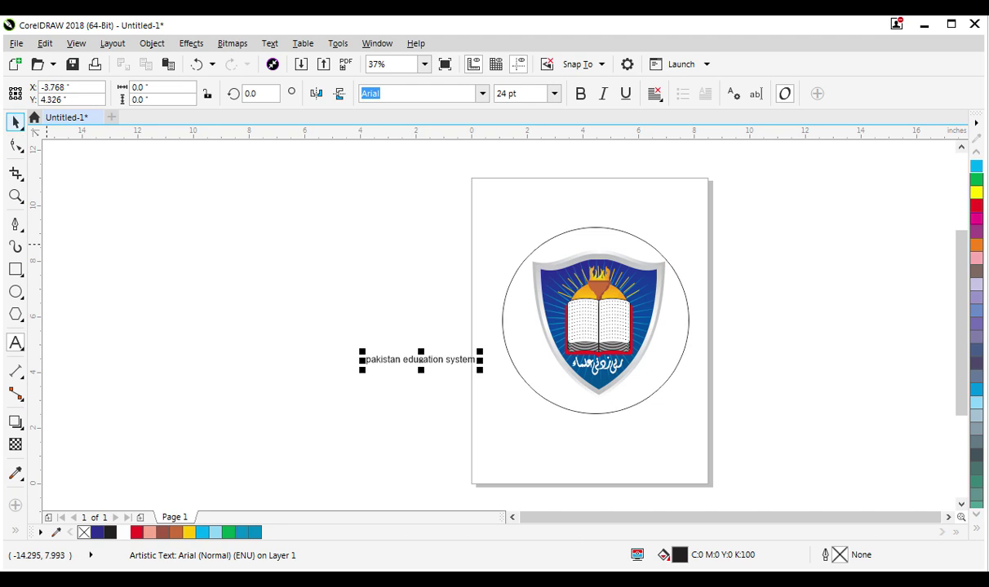
Step: Change the 'pakistan education system' text to UPPERCASE
{"action": "left_click", "coordinate": [16, 121]}
{"action": "left_click", "coordinate": [302, 43]}
{"action": "mouse_move", "coordinate": [269, 43]}
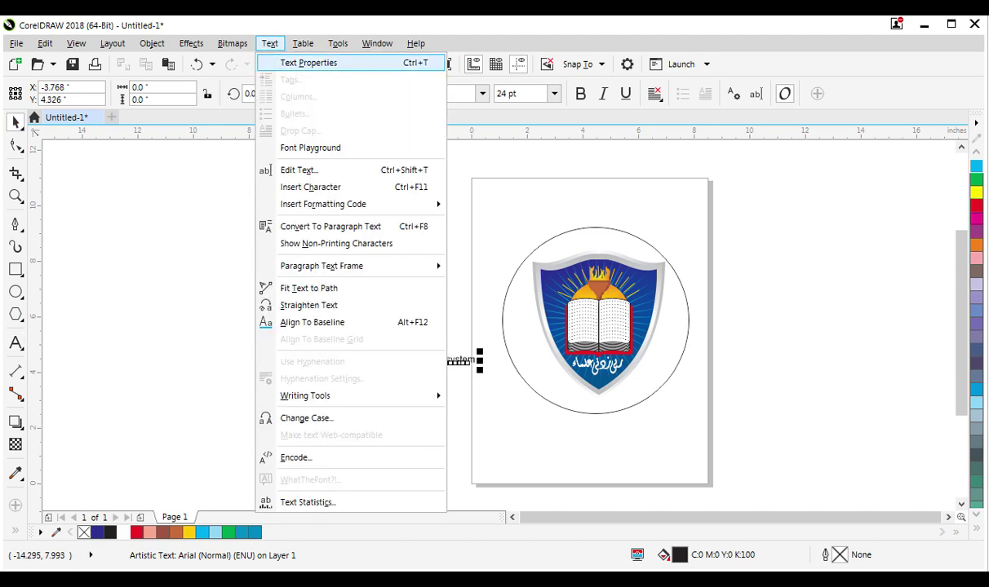
{"action": "left_click", "coordinate": [307, 417]}
{"action": "left_click", "coordinate": [383, 274]}
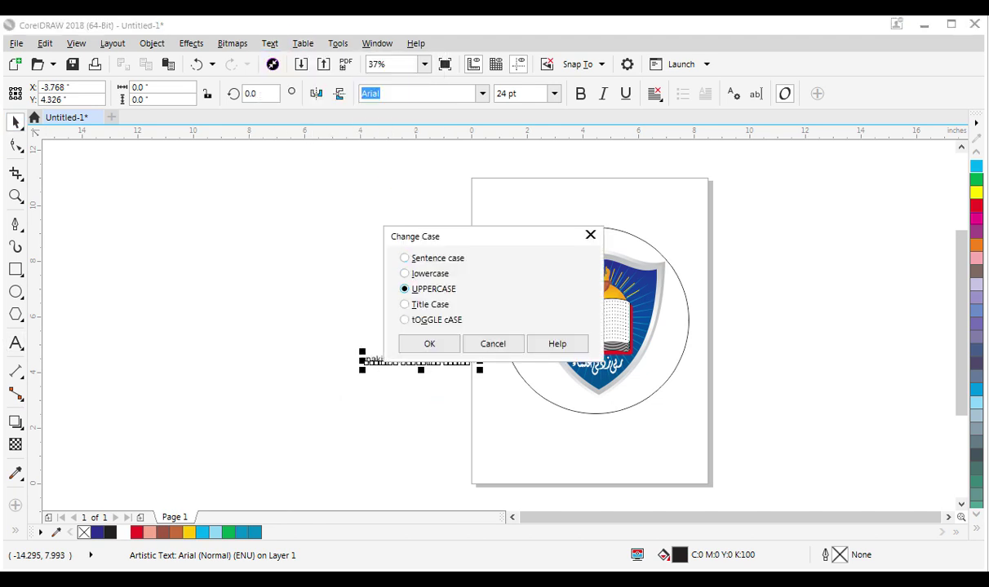
{"action": "left_click", "coordinate": [428, 343]}
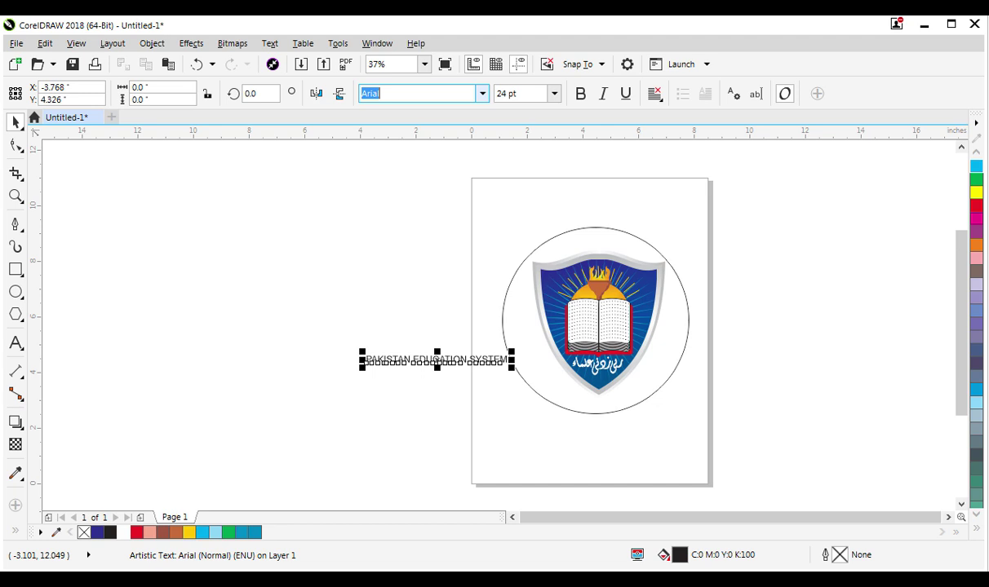
Step: Set the text to the Avalon font, enlarge it across the logo, and add the circle to the selection
{"action": "left_click", "coordinate": [482, 93]}
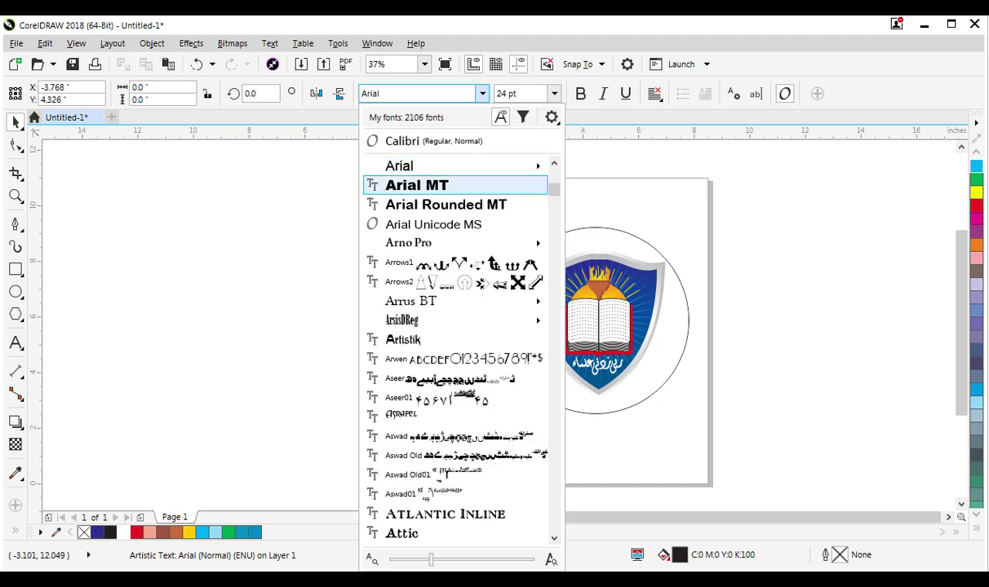
{"action": "scroll", "coordinate": [455, 407], "scroll_direction": "down", "scroll_amount": 1}
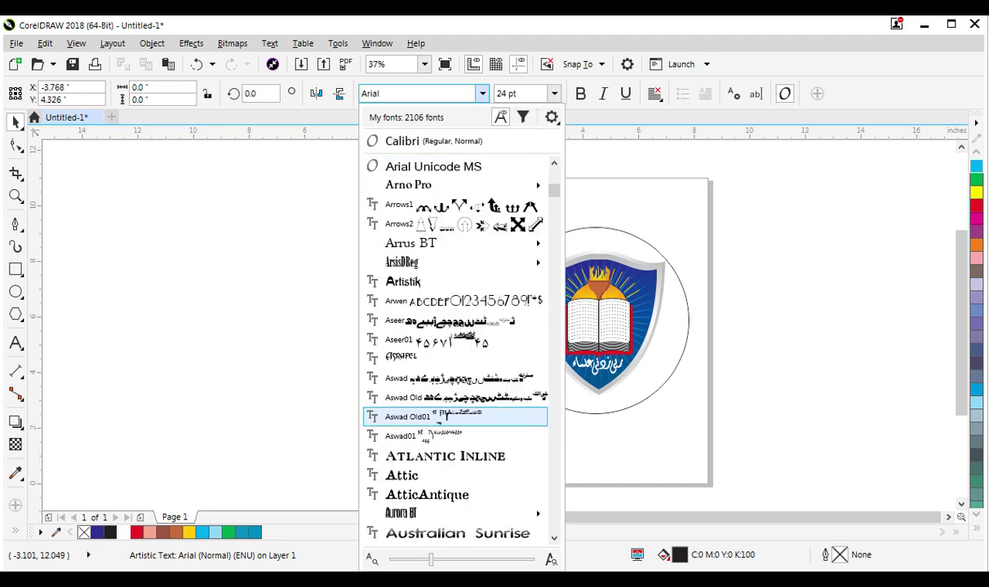
{"action": "scroll", "coordinate": [455, 397], "scroll_direction": "down", "scroll_amount": 2}
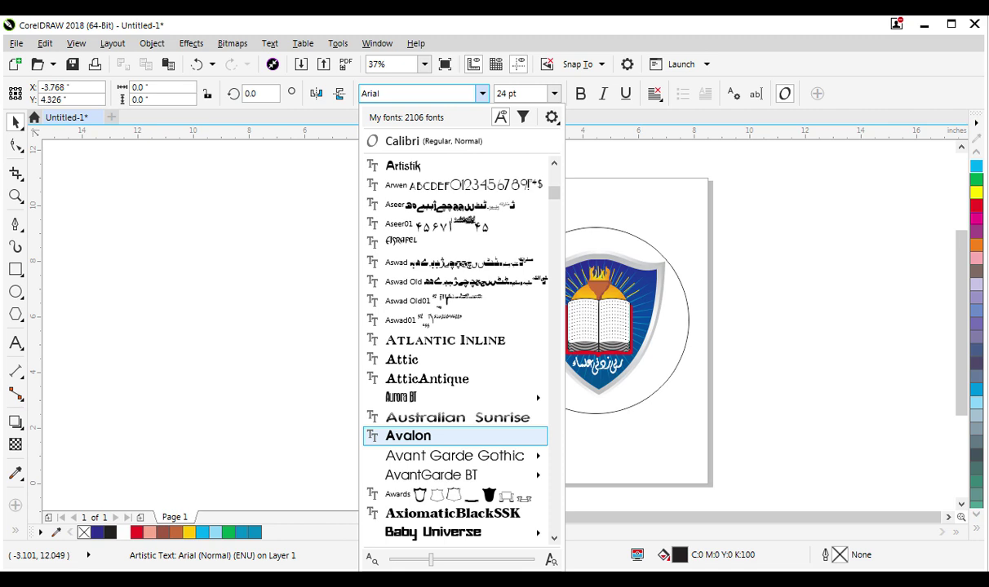
{"action": "left_click", "coordinate": [408, 436]}
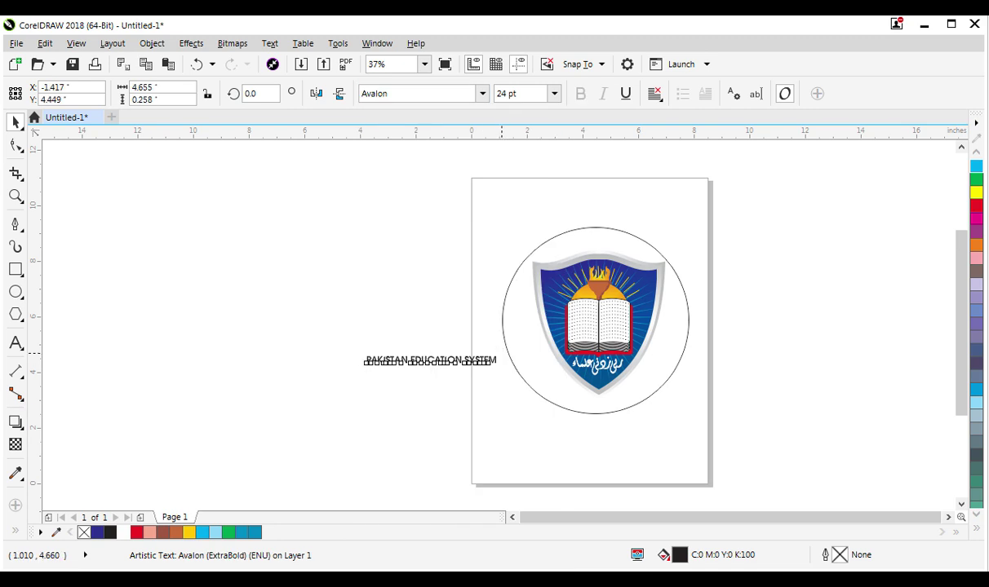
{"action": "left_click_drag", "start_coordinate": [496, 356], "coordinate": [695, 342]}
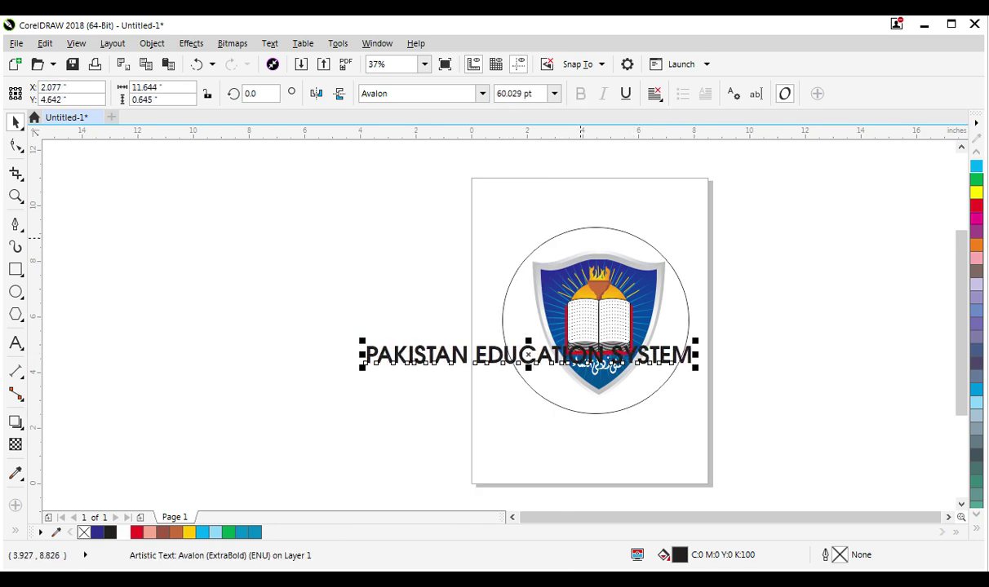
{"action": "key", "text": "ctrl+a"}
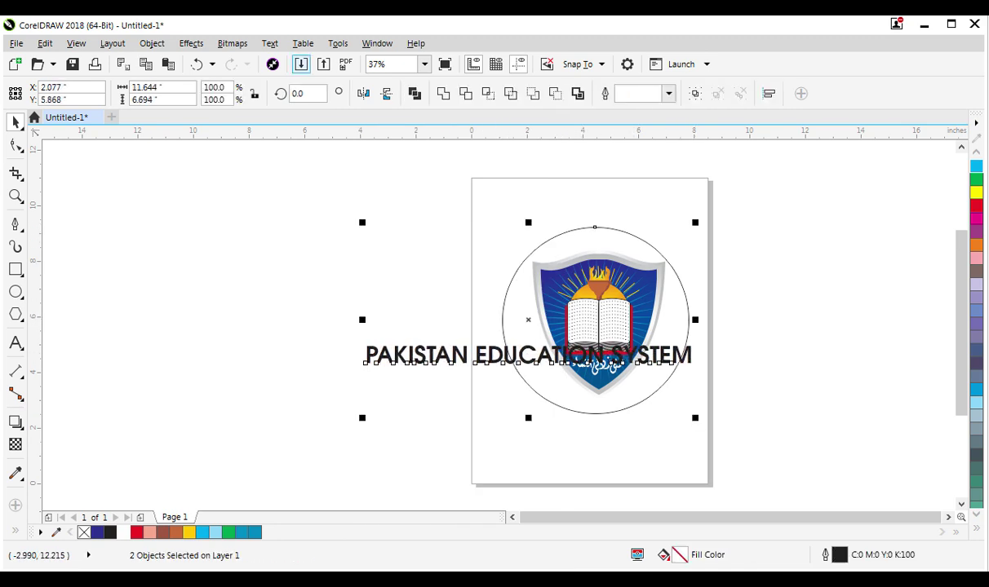
Step: Fit the text along the circle path at 50 pt font size
{"action": "left_click", "coordinate": [270, 44]}
{"action": "left_click", "coordinate": [309, 287]}
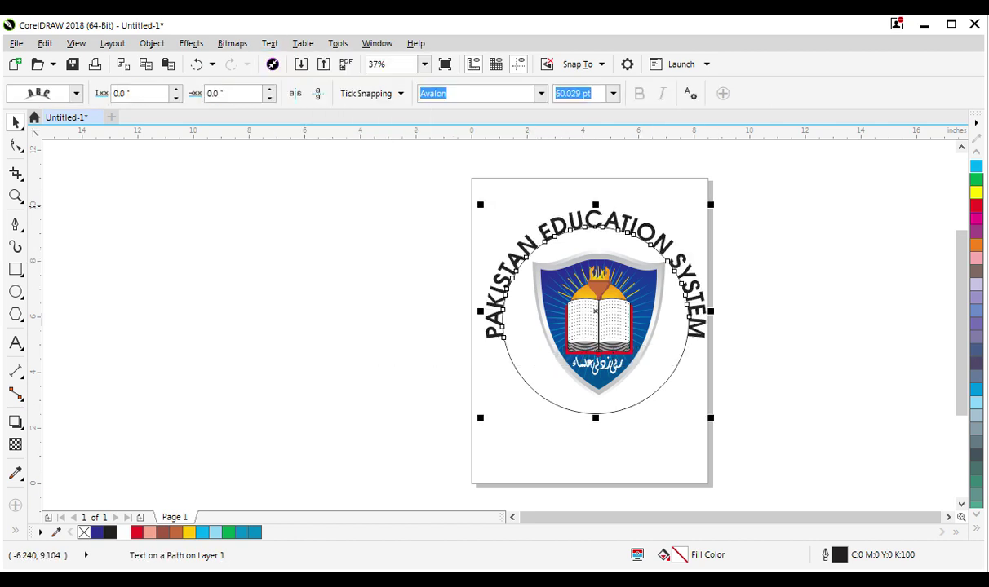
{"action": "left_click", "coordinate": [555, 93]}
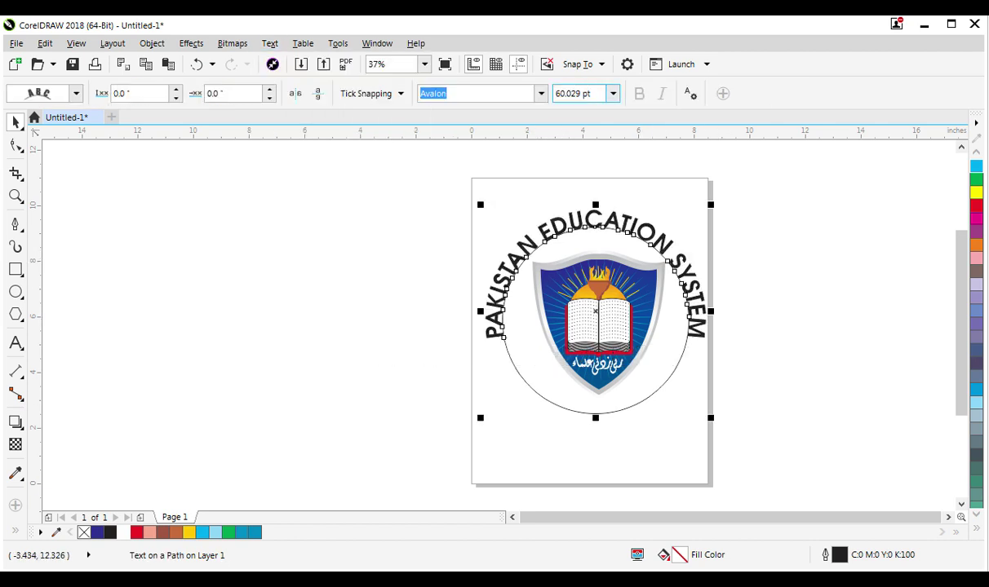
{"action": "type", "text": "50"}
{"action": "key", "text": "Return"}
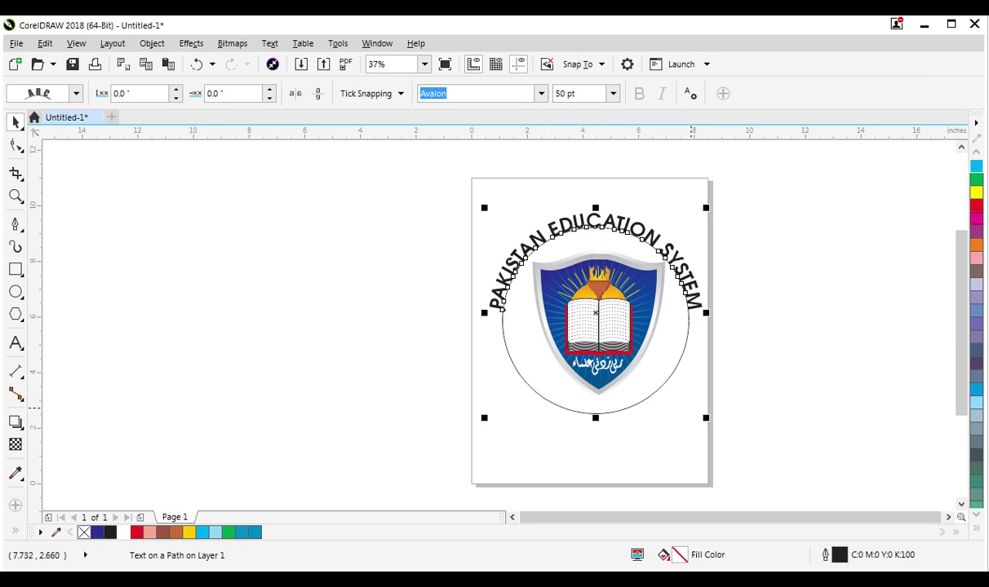
{"action": "mouse_move", "coordinate": [704, 420]}
{"action": "left_mouse_down"}
{"action": "mouse_move", "coordinate": [687, 408]}
{"action": "mouse_move", "coordinate": [502, 402]}
{"action": "left_mouse_up"}
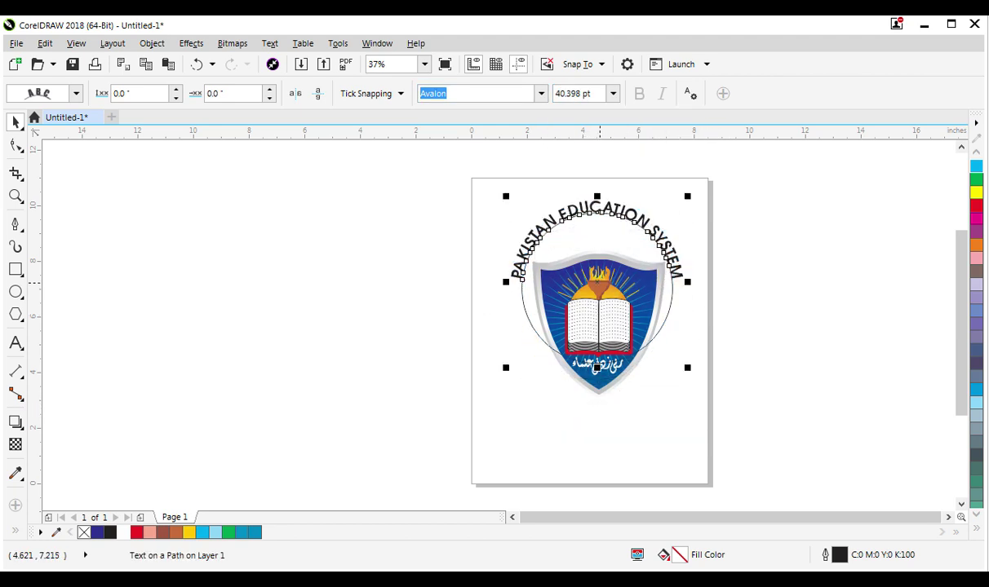
{"action": "key", "text": "ctrl+z"}
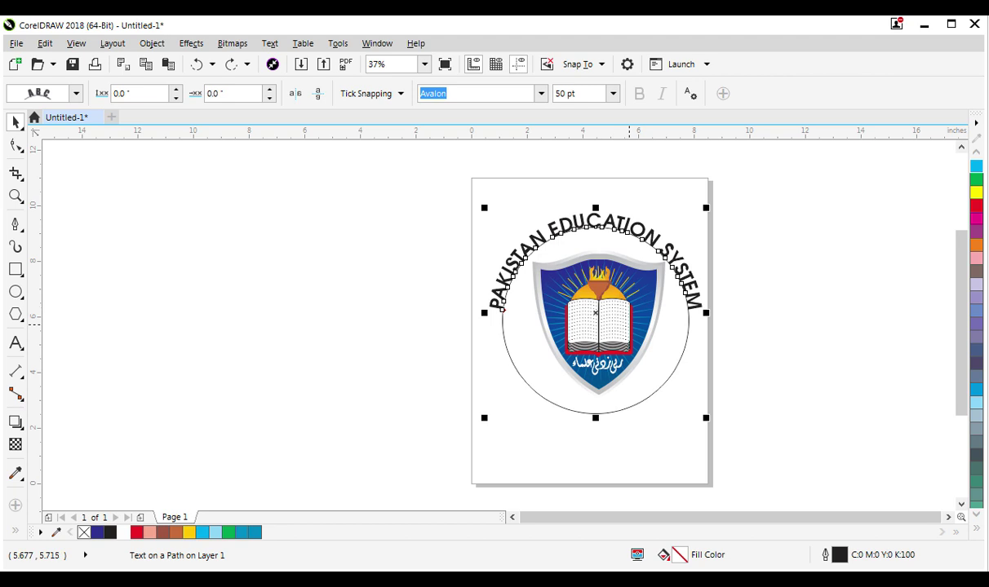
Step: Delete the guide circle and colour the arched text red
{"action": "left_click", "coordinate": [674, 359], "text": "shift"}
{"action": "left_click", "coordinate": [674, 359]}
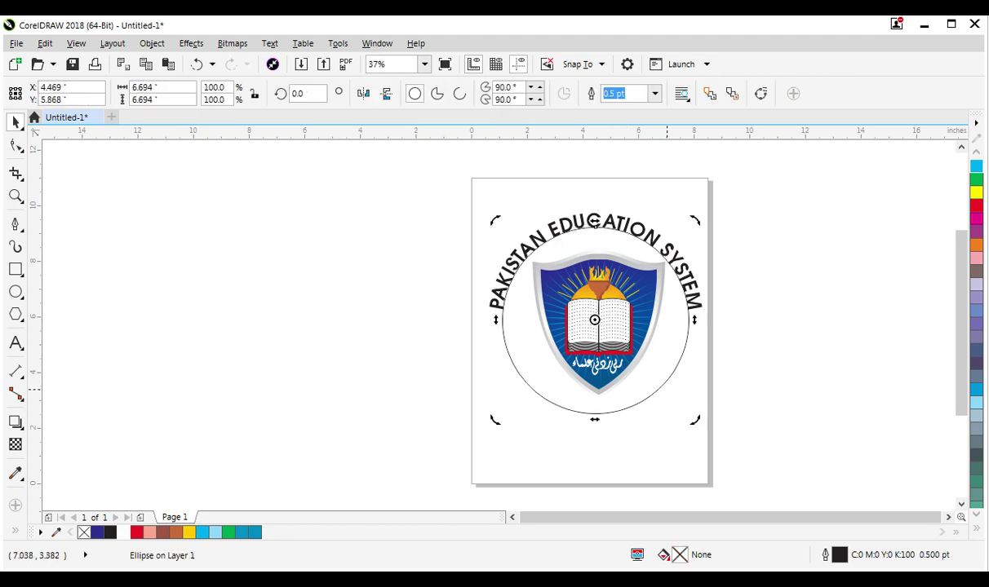
{"action": "left_click", "coordinate": [674, 359]}
{"action": "key", "text": "Delete"}
{"action": "left_click", "coordinate": [684, 261]}
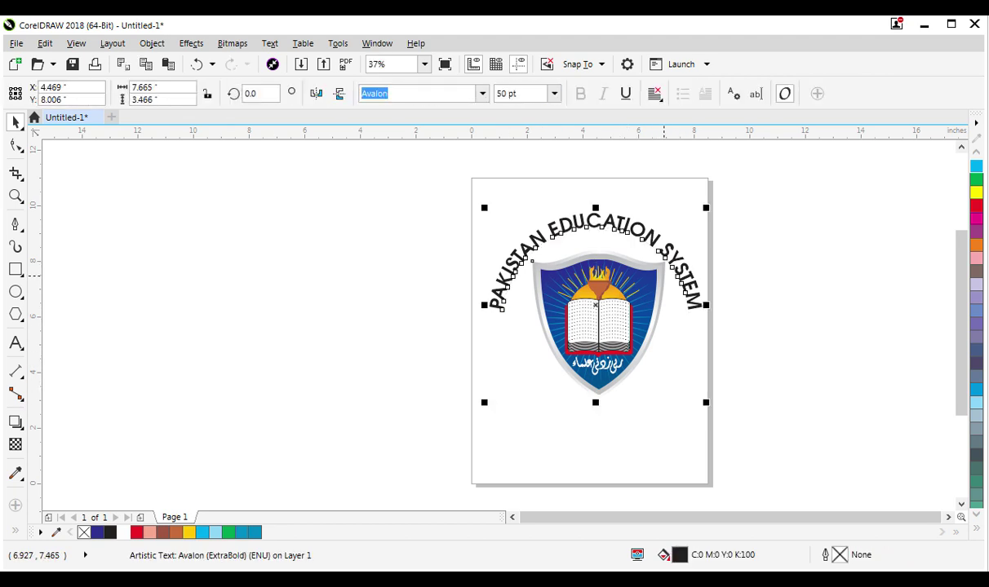
{"action": "left_click", "coordinate": [634, 226]}
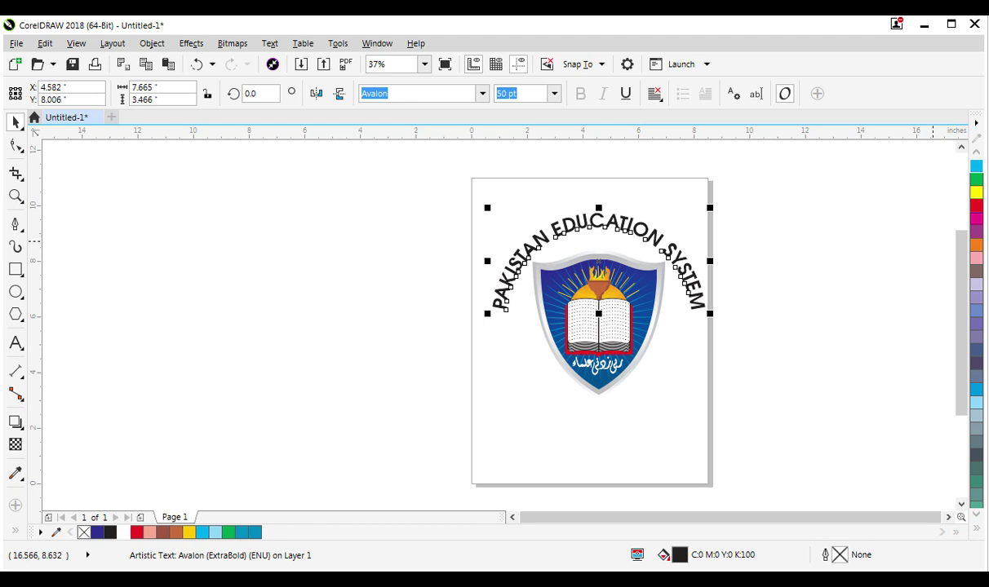
{"action": "left_click", "coordinate": [976, 205]}
{"action": "left_click", "coordinate": [755, 191]}
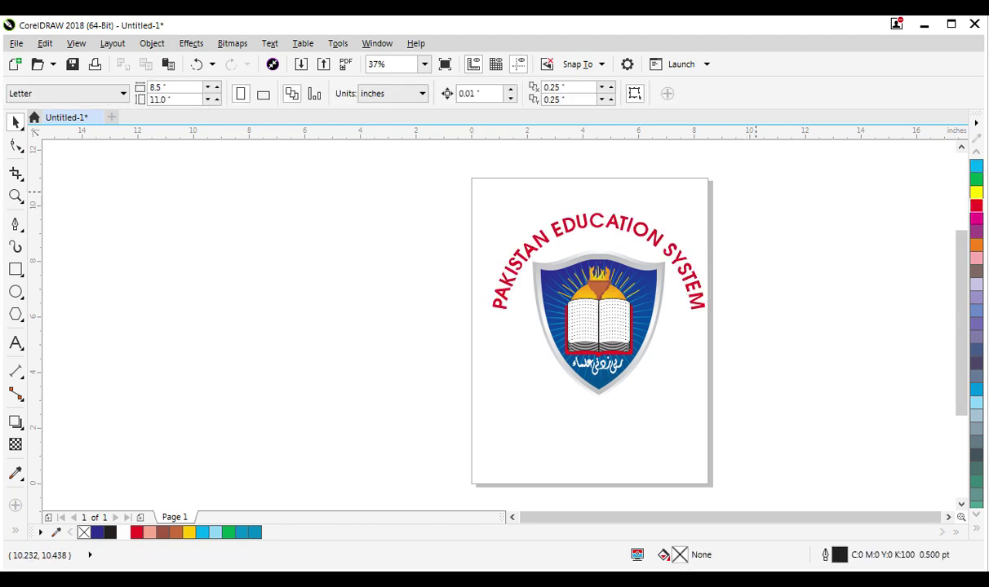
Step: Nudge the whole logo slightly left and zoom in on it
{"action": "left_click_drag", "start_coordinate": [437, 434], "coordinate": [438, 435]}
{"action": "left_click_drag", "start_coordinate": [599, 344], "coordinate": [588, 343]}
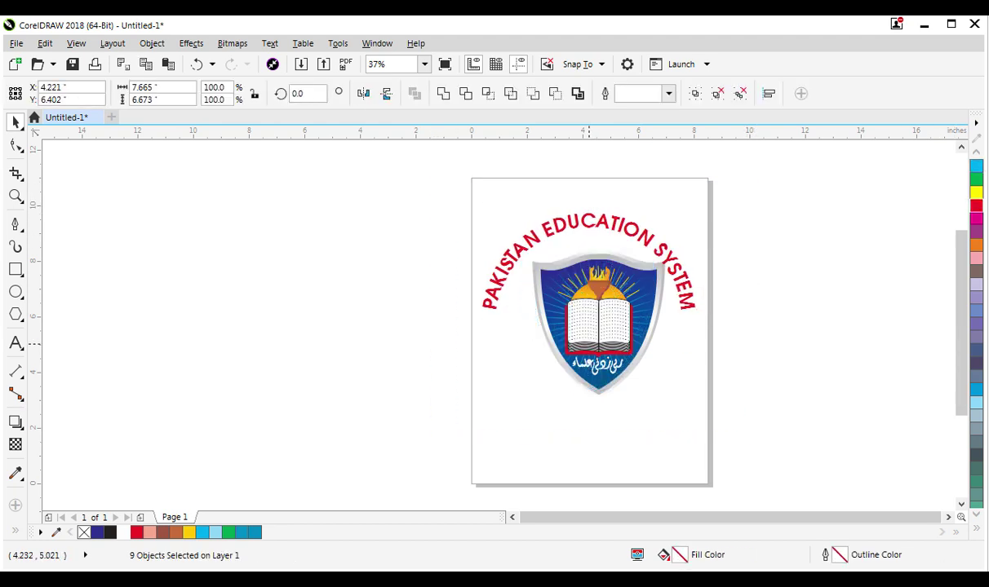
{"action": "key", "text": "Escape"}
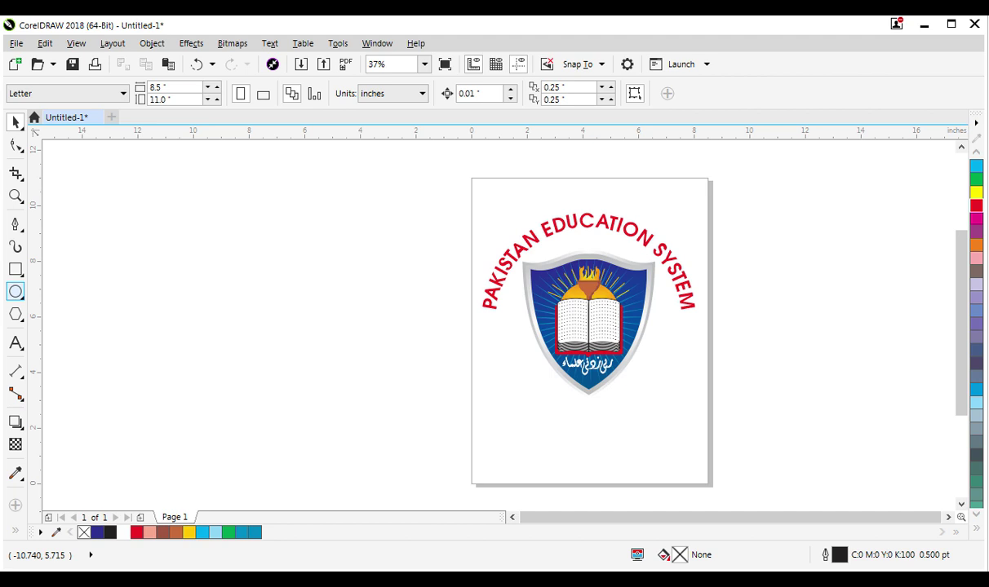
{"action": "left_click", "coordinate": [16, 196]}
{"action": "left_click_drag", "start_coordinate": [425, 175], "coordinate": [747, 438]}
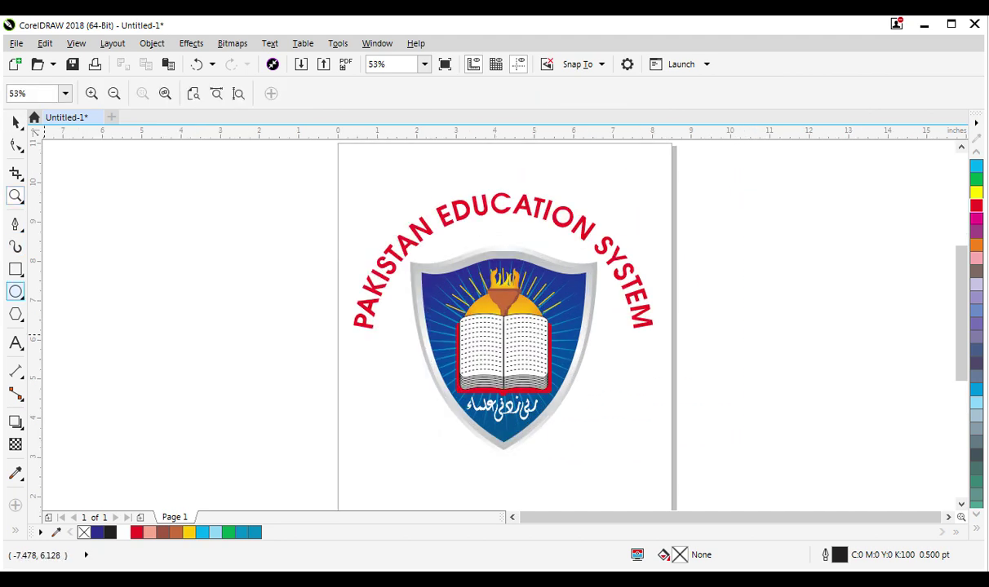
Step: Draw a banner rectangle below the shield, round its corners, and set the right corner radii to 0
{"action": "left_click", "coordinate": [16, 269]}
{"action": "left_click_drag", "start_coordinate": [382, 424], "coordinate": [502, 463]}
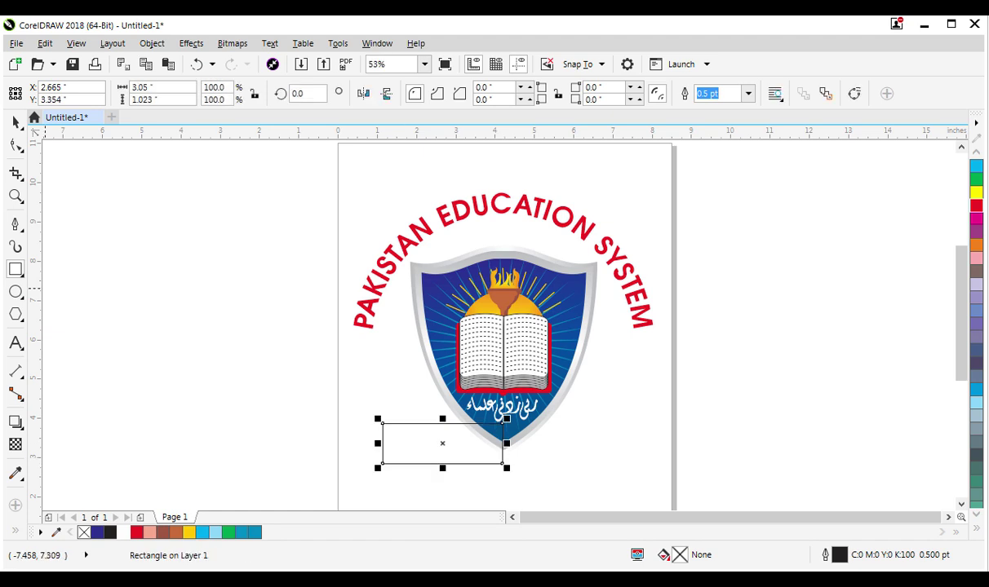
{"action": "left_click", "coordinate": [15, 144]}
{"action": "scroll", "coordinate": [458, 467], "scroll_direction": "up", "scroll_amount": 2}
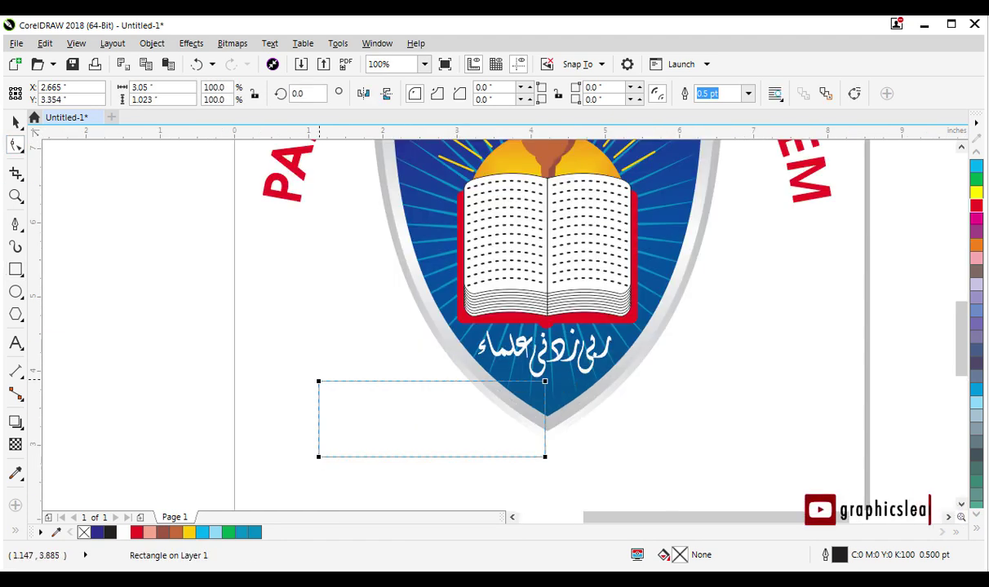
{"action": "left_click_drag", "start_coordinate": [319, 379], "coordinate": [337, 380]}
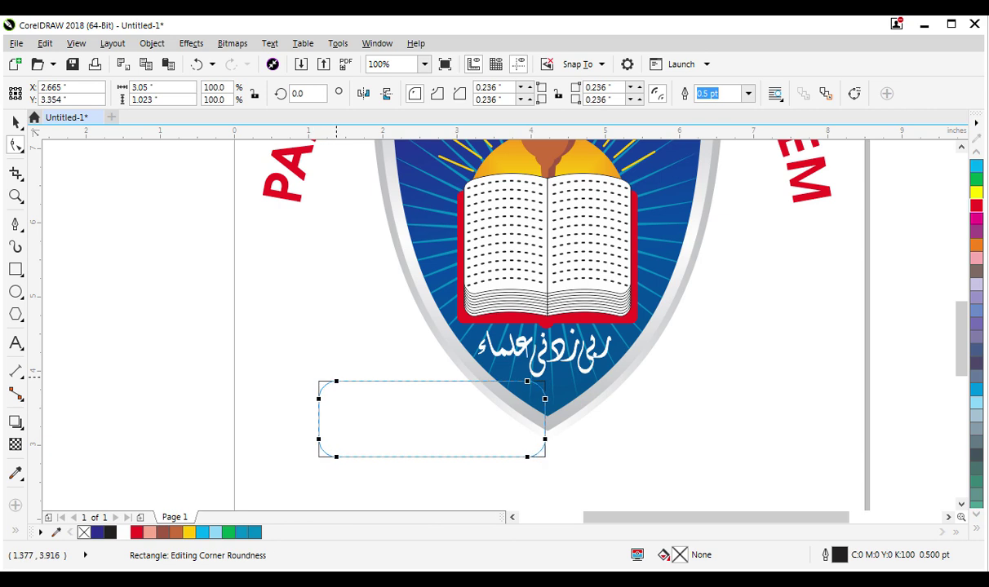
{"action": "type", "text": "0"}
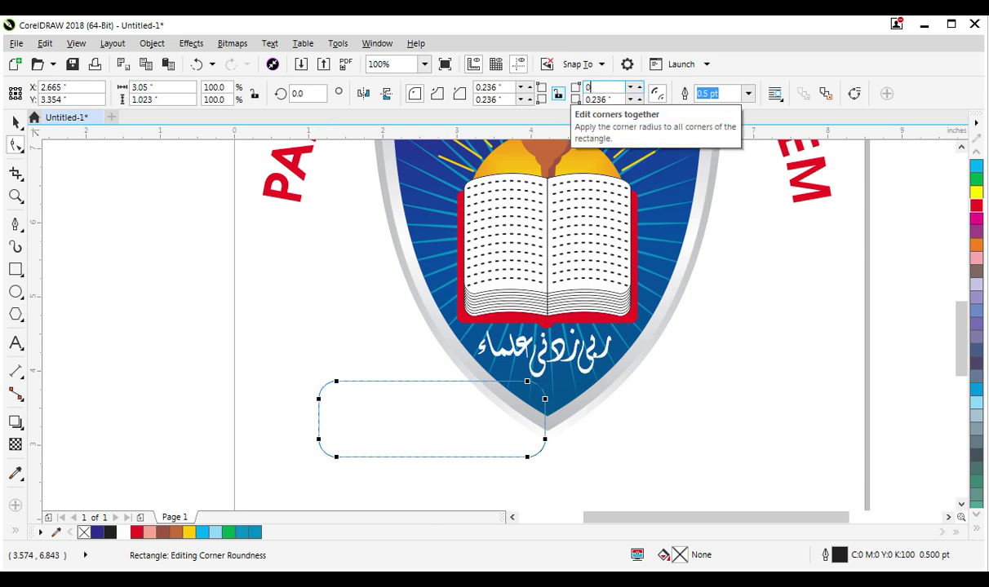
{"action": "key", "text": "Tab"}
{"action": "type", "text": "0"}
{"action": "key", "text": "Return"}
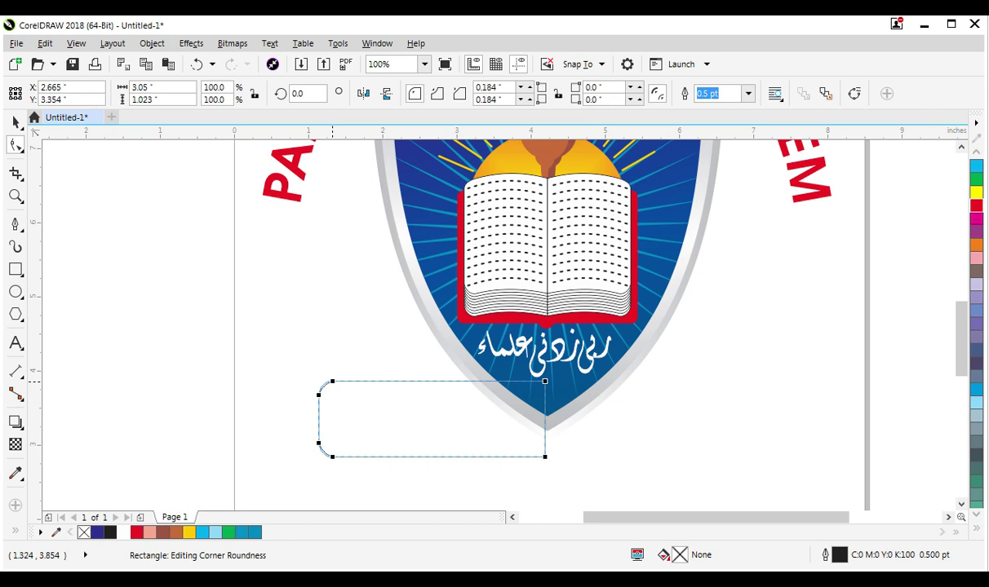
Step: Set the left corner radii to 0 so only one corner stays rounded
{"action": "left_click_drag", "start_coordinate": [336, 381], "coordinate": [329, 381]}
{"action": "left_click_drag", "start_coordinate": [499, 99], "coordinate": [476, 99]}
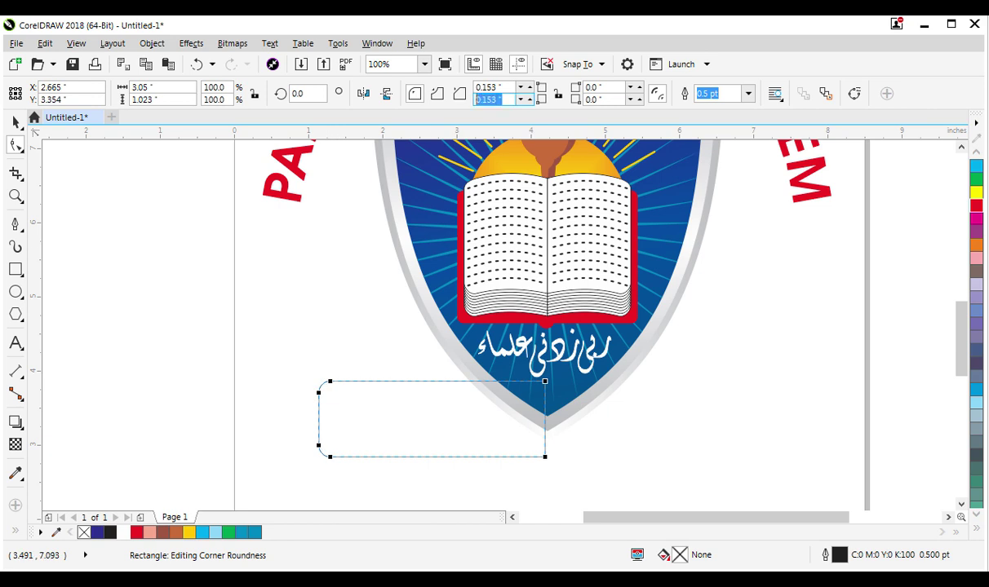
{"action": "type", "text": "0.25"}
{"action": "key", "text": "Return"}
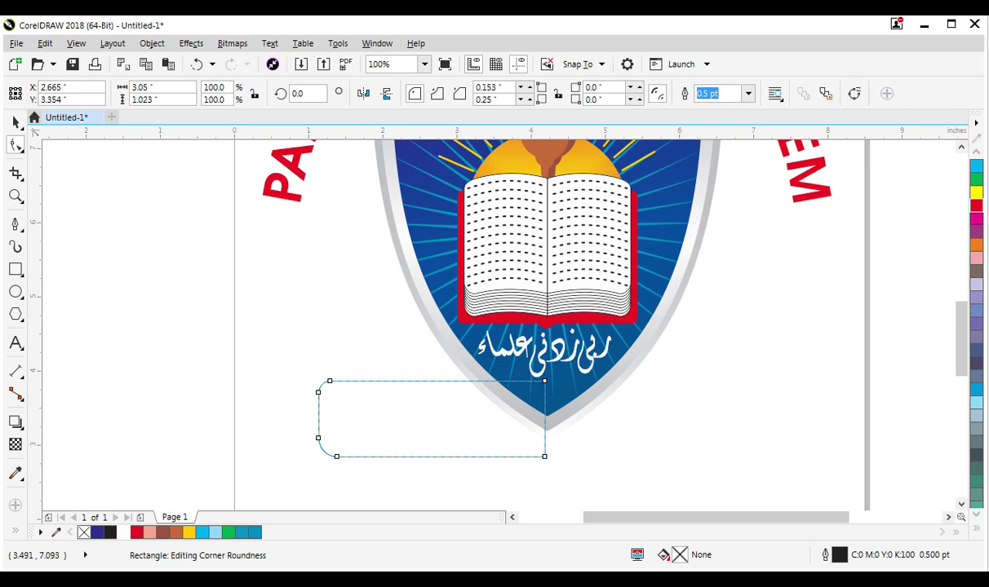
{"action": "left_click_drag", "start_coordinate": [335, 447], "coordinate": [329, 381]}
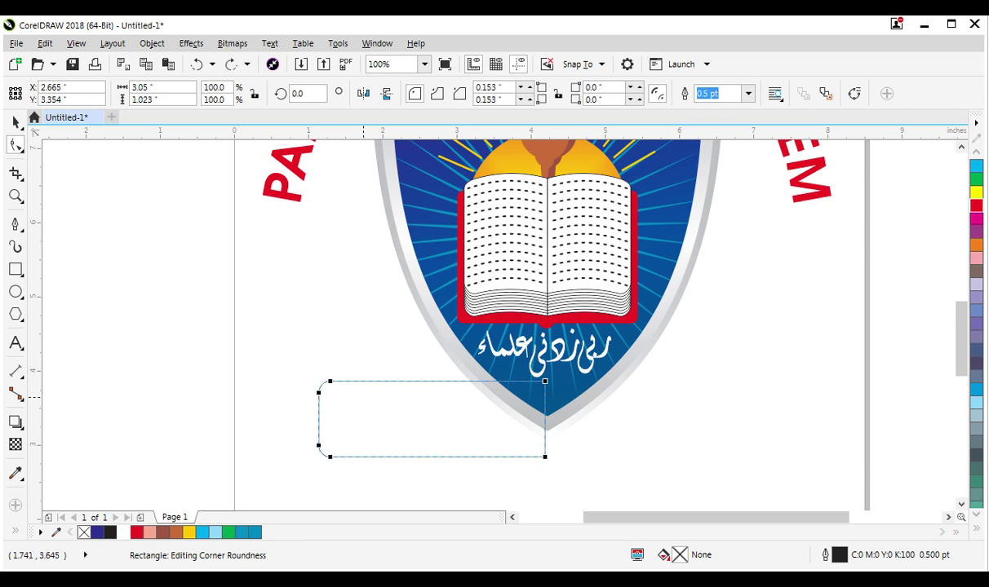
{"action": "left_click", "coordinate": [494, 100]}
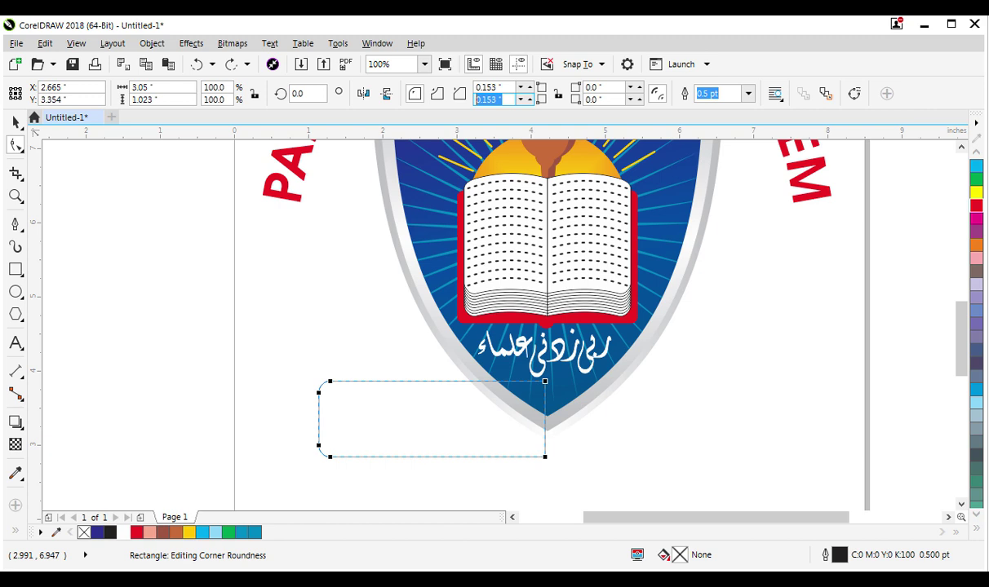
{"action": "type", "text": "0"}
{"action": "key", "text": "Return"}
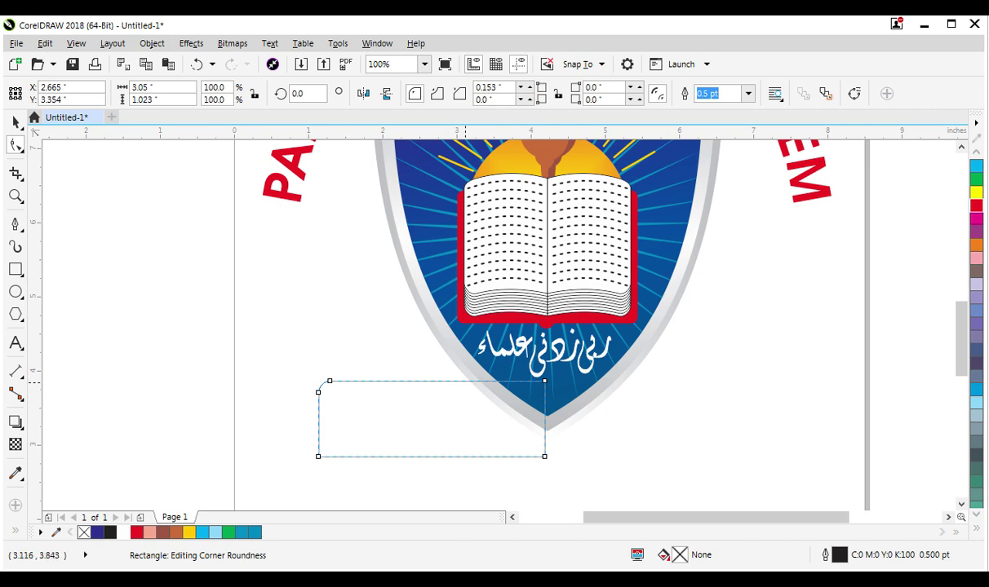
{"action": "right_click", "coordinate": [463, 381]}
Step: Convert the rectangle to curves and bend its top edge upward into an arc
{"action": "left_click", "coordinate": [490, 18]}
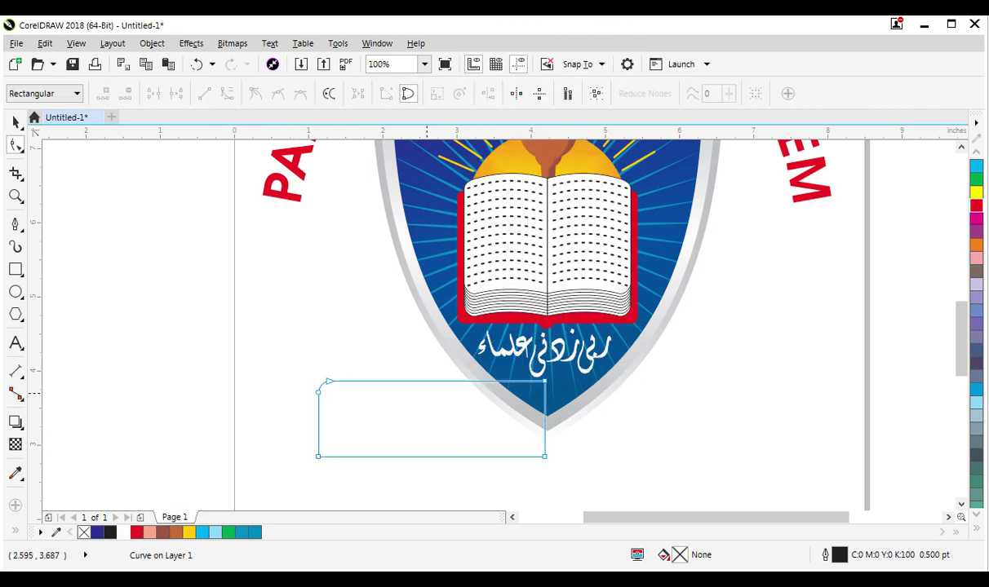
{"action": "right_click", "coordinate": [438, 381]}
{"action": "left_click", "coordinate": [481, 448]}
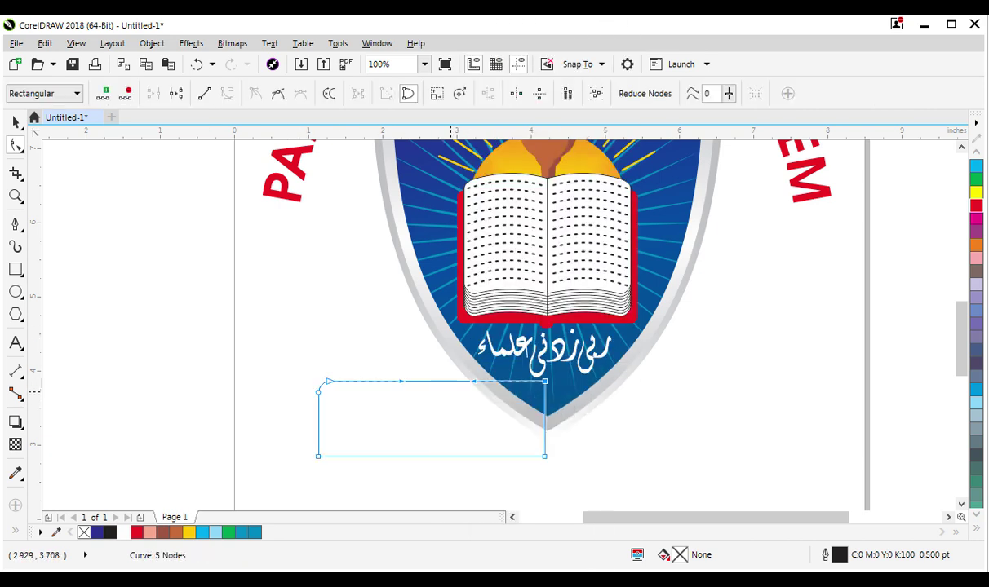
{"action": "left_click_drag", "start_coordinate": [442, 381], "coordinate": [441, 373]}
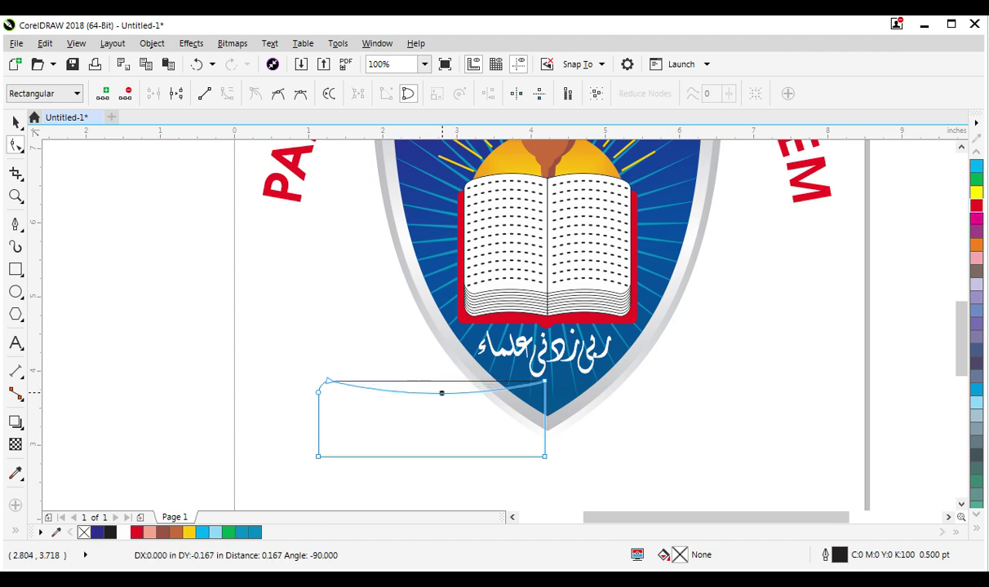
{"action": "left_click_drag", "start_coordinate": [441, 373], "coordinate": [441, 367]}
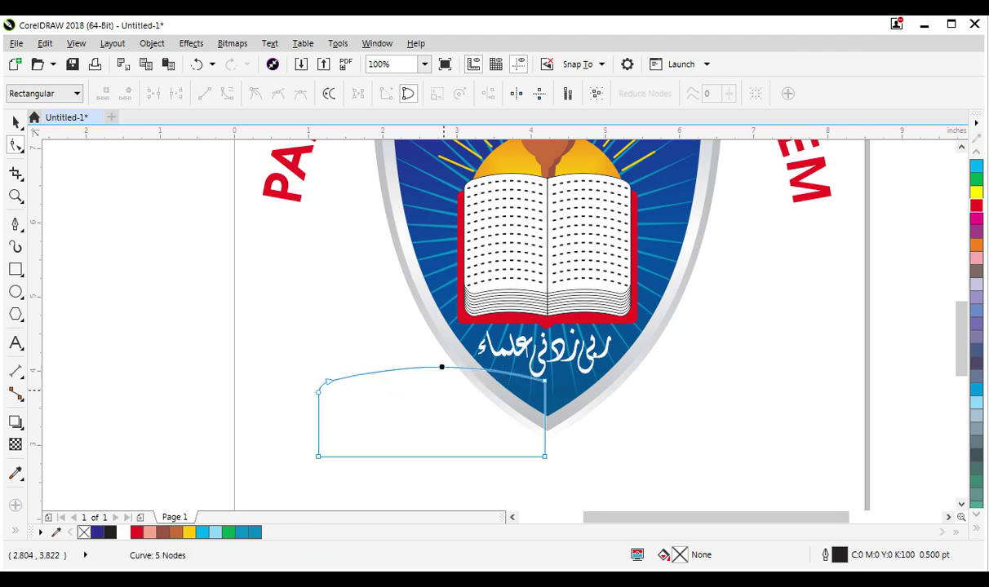
{"action": "mouse_move", "coordinate": [591, 471]}
{"action": "left_mouse_down"}
{"action": "mouse_move", "coordinate": [542, 374]}
{"action": "mouse_move", "coordinate": [545, 359]}
{"action": "left_mouse_up"}
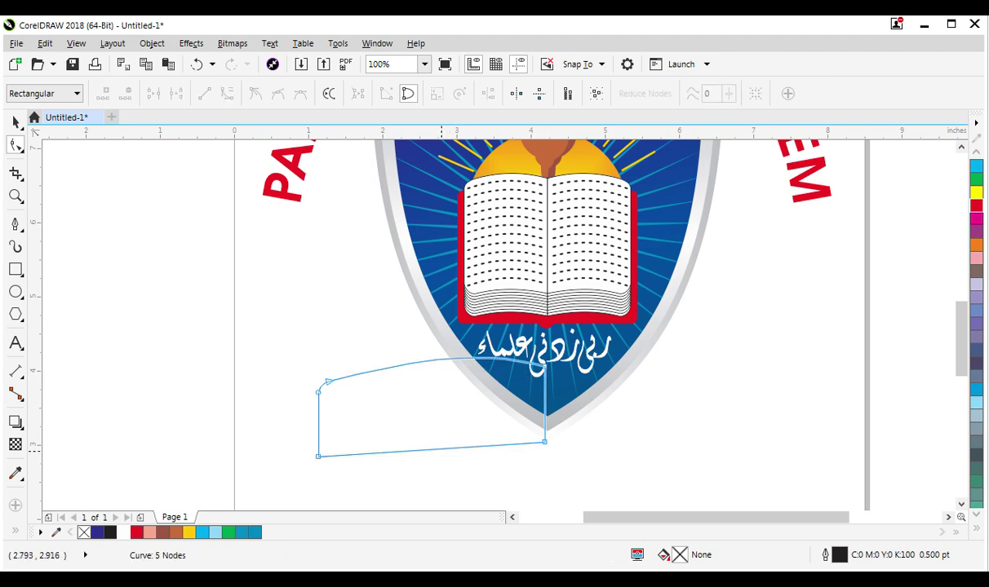
Step: Curve the bottom edge upward and adjust the left node and its handle
{"action": "right_click", "coordinate": [422, 448]}
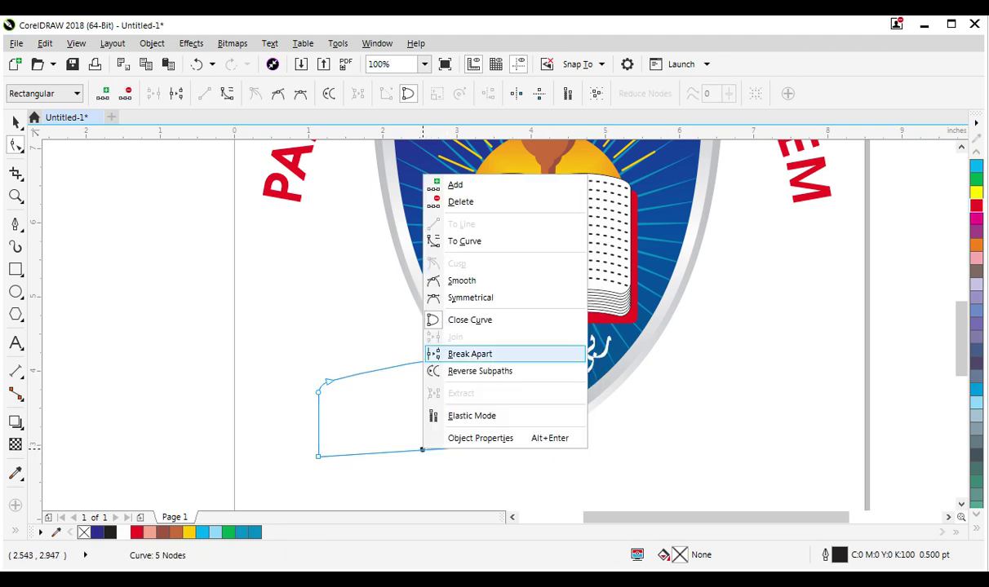
{"action": "left_click", "coordinate": [464, 240]}
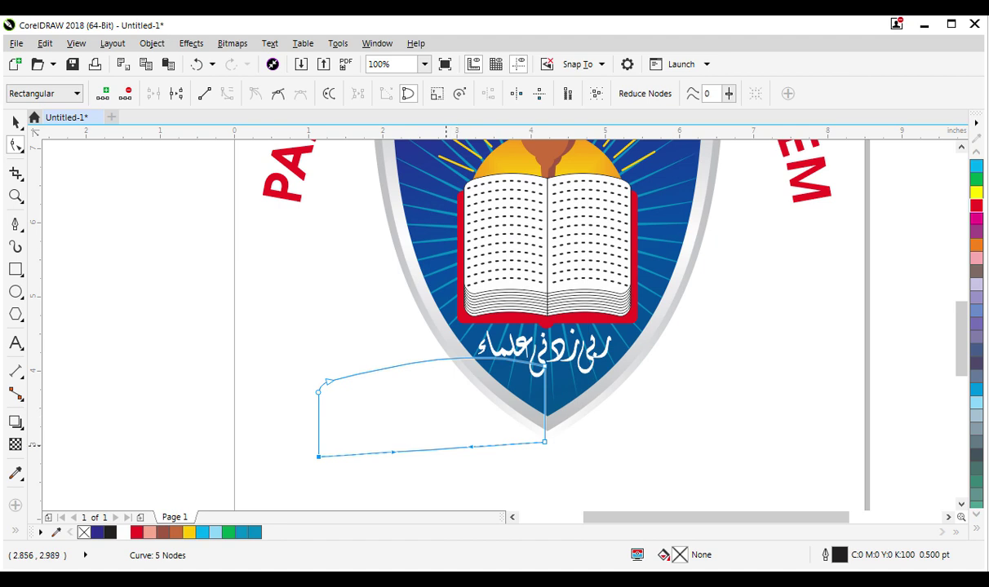
{"action": "left_click_drag", "start_coordinate": [446, 449], "coordinate": [440, 437]}
{"action": "left_click_drag", "start_coordinate": [328, 391], "coordinate": [330, 399]}
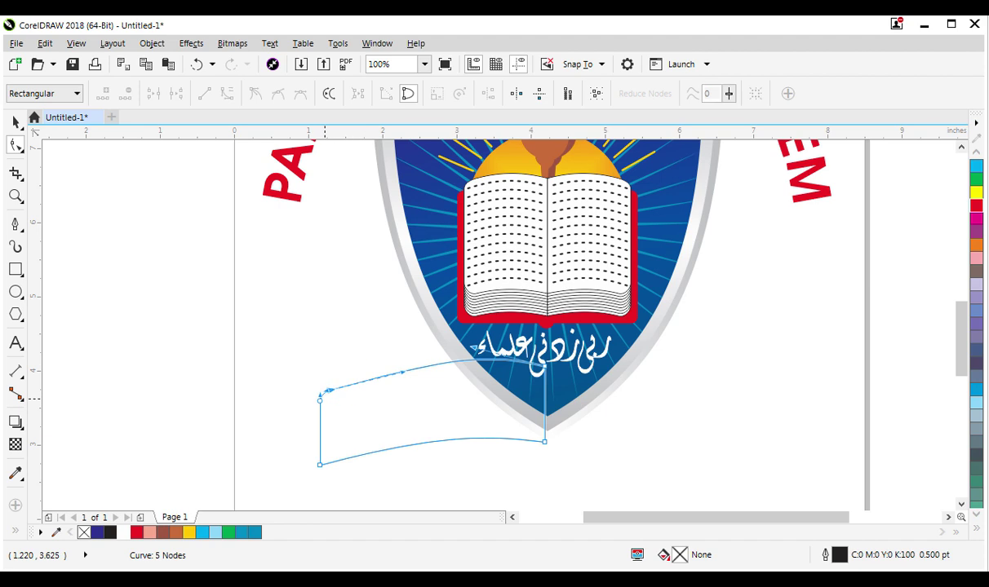
{"action": "left_click", "coordinate": [329, 392]}
{"action": "left_click_drag", "start_coordinate": [329, 390], "coordinate": [385, 364]}
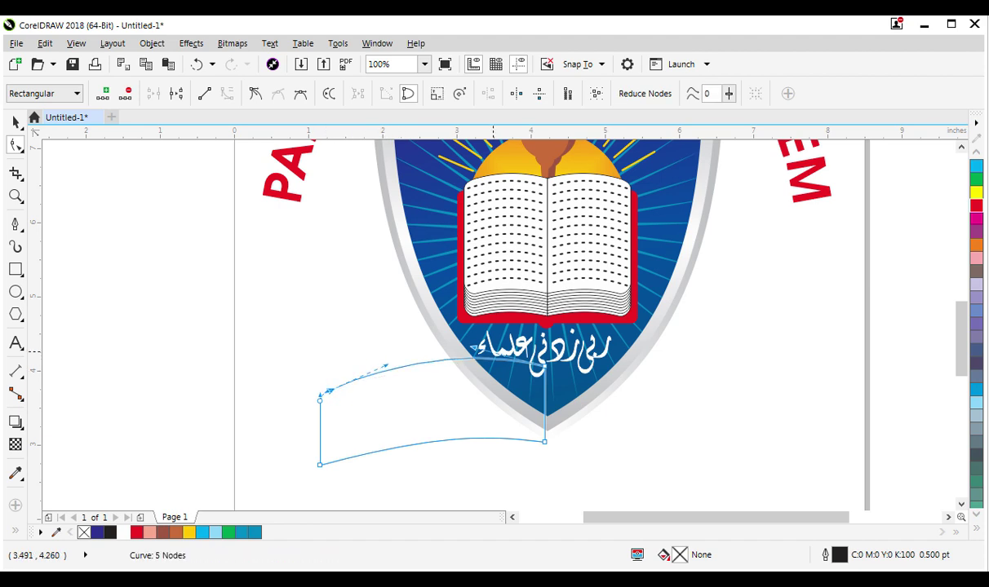
{"action": "left_click", "coordinate": [477, 354]}
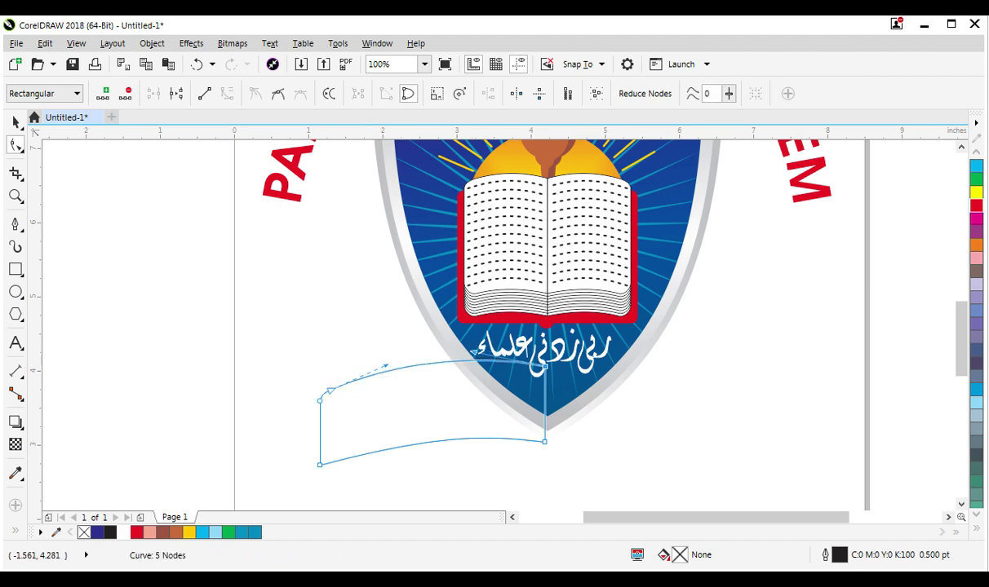
Step: Mirror a copy of the half banner, combine both halves, scale to 76% and nudge down
{"action": "left_click", "coordinate": [15, 121]}
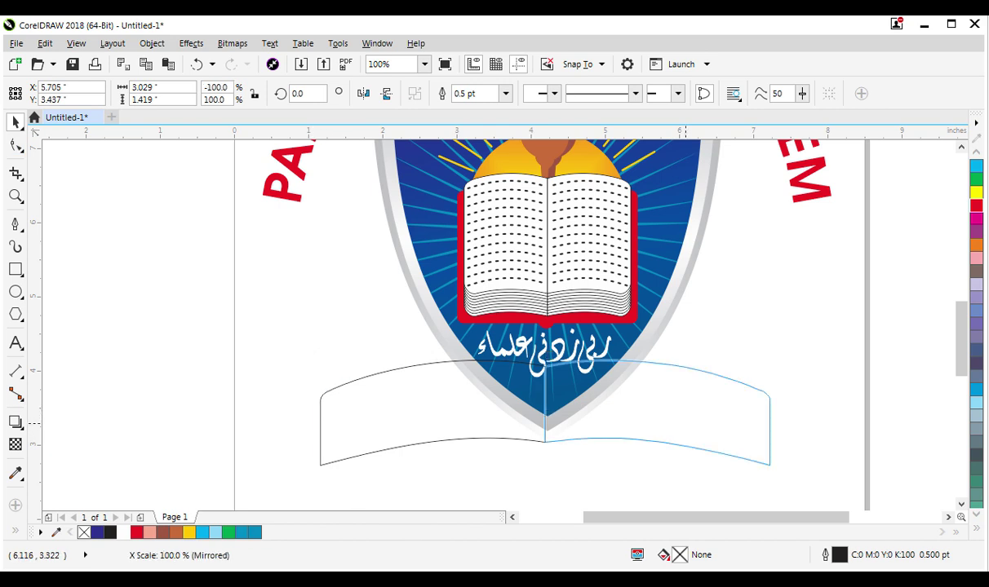
{"action": "left_click_drag", "start_coordinate": [315, 412], "coordinate": [773, 412]}
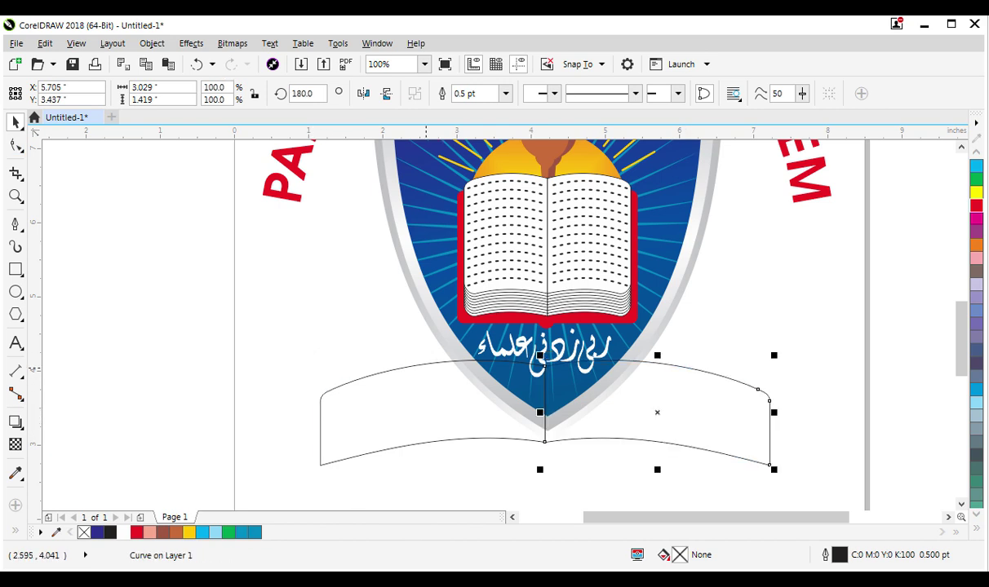
{"action": "left_click", "coordinate": [421, 371], "text": "shift"}
{"action": "left_click", "coordinate": [414, 93]}
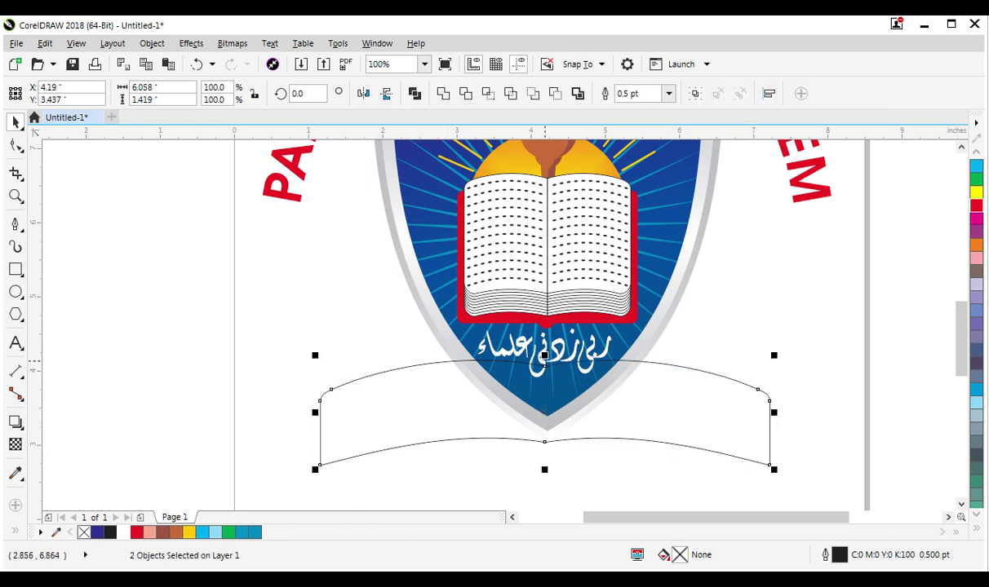
{"action": "left_click_drag", "start_coordinate": [774, 355], "coordinate": [643, 424]}
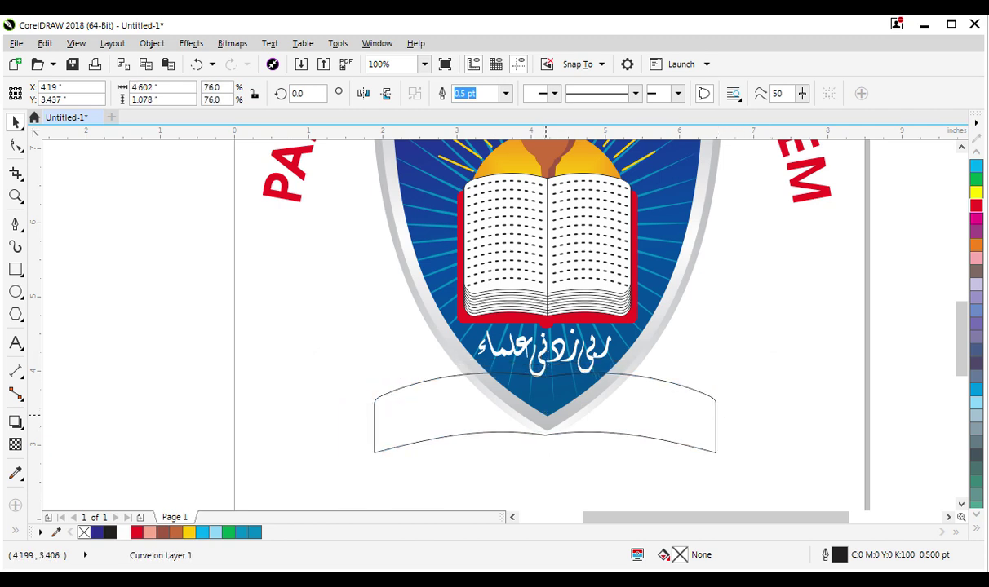
{"action": "left_click_drag", "start_coordinate": [546, 411], "coordinate": [542, 426]}
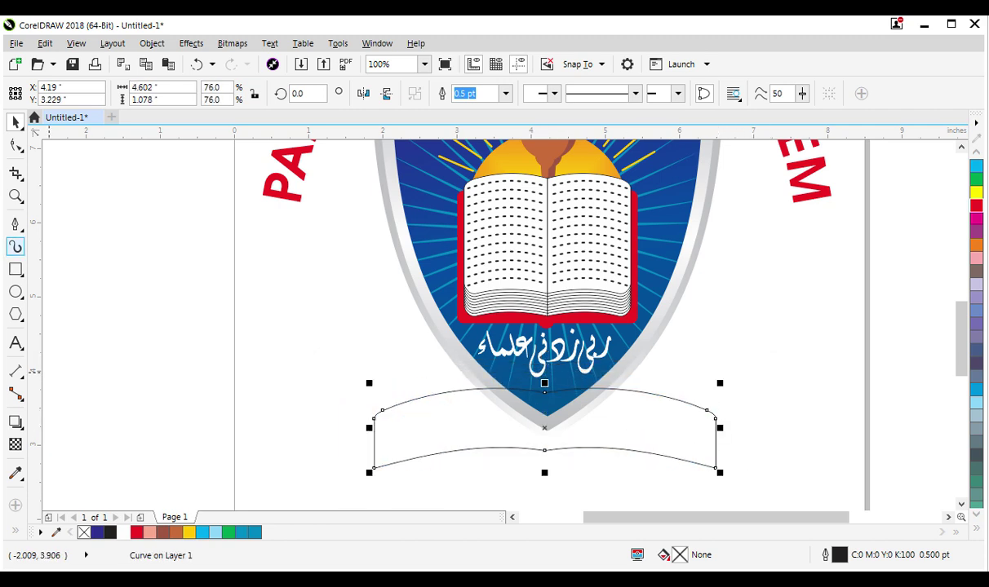
Step: Delete the centre nodes and smooth the banner's top and bottom arcs
{"action": "left_click", "coordinate": [14, 144]}
{"action": "key", "text": "Delete"}
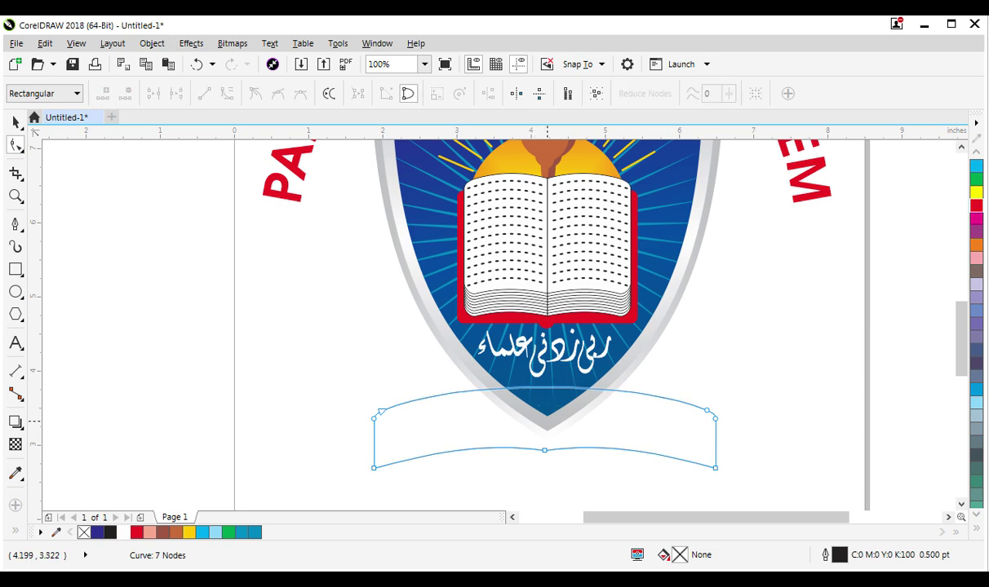
{"action": "key", "text": "Delete"}
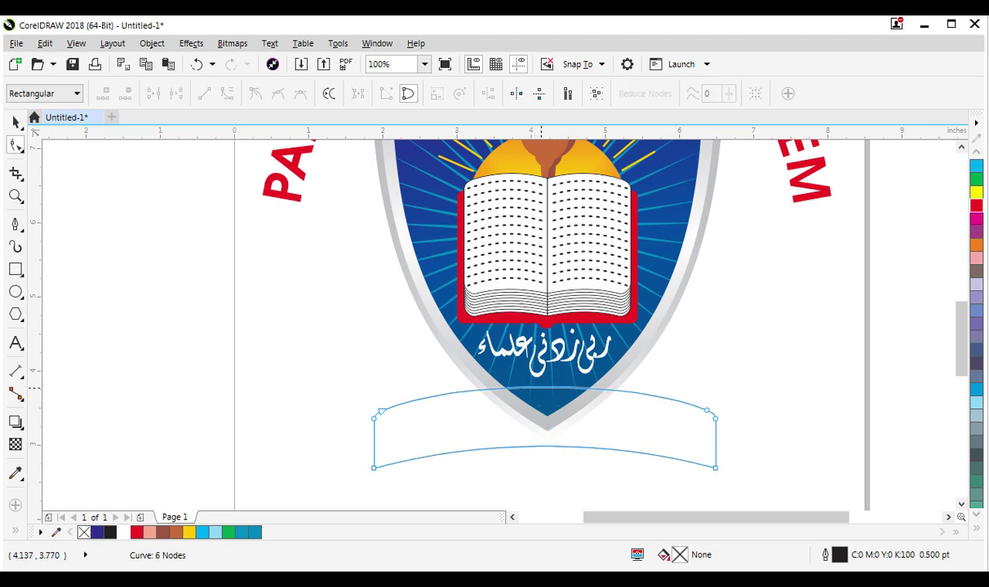
{"action": "left_click_drag", "start_coordinate": [541, 389], "coordinate": [540, 383]}
{"action": "left_click_drag", "start_coordinate": [547, 446], "coordinate": [543, 443]}
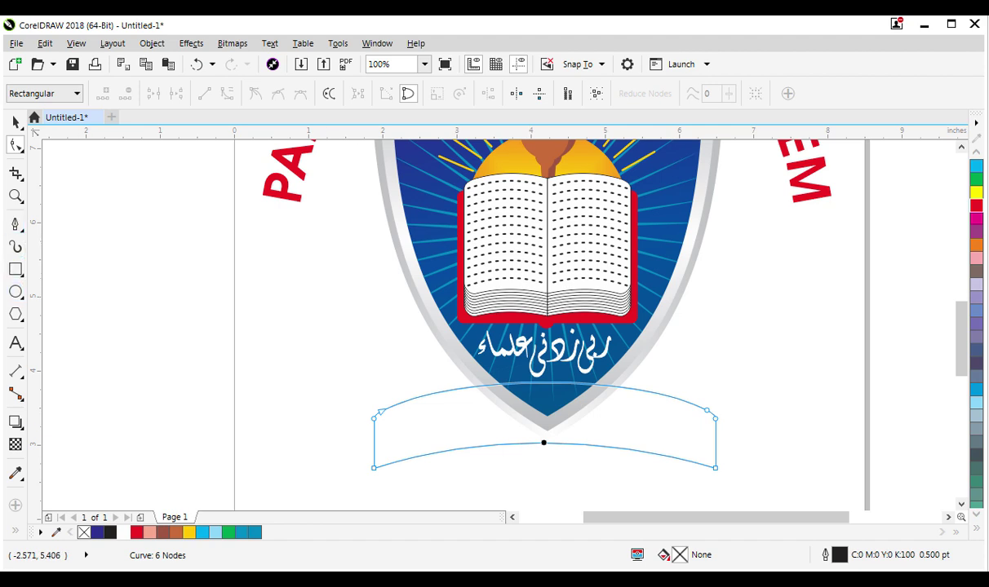
{"action": "left_click", "coordinate": [16, 269]}
Step: Draw a small rectangle, convert it to curves, and notch its left edge inward
{"action": "left_click_drag", "start_coordinate": [303, 445], "coordinate": [394, 501]}
{"action": "left_click", "coordinate": [15, 144]}
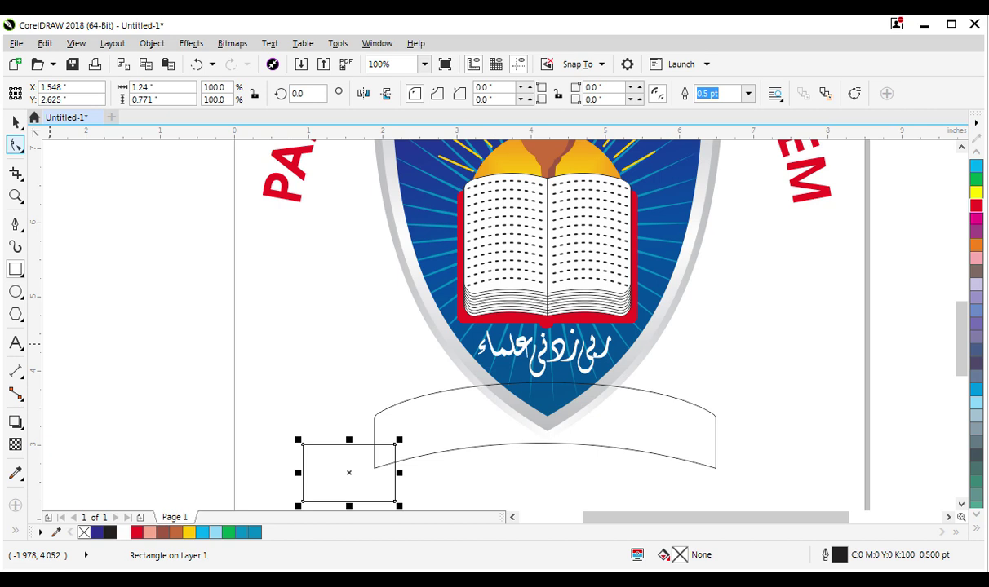
{"action": "key", "text": "ctrl+q"}
{"action": "double_click", "coordinate": [303, 474]}
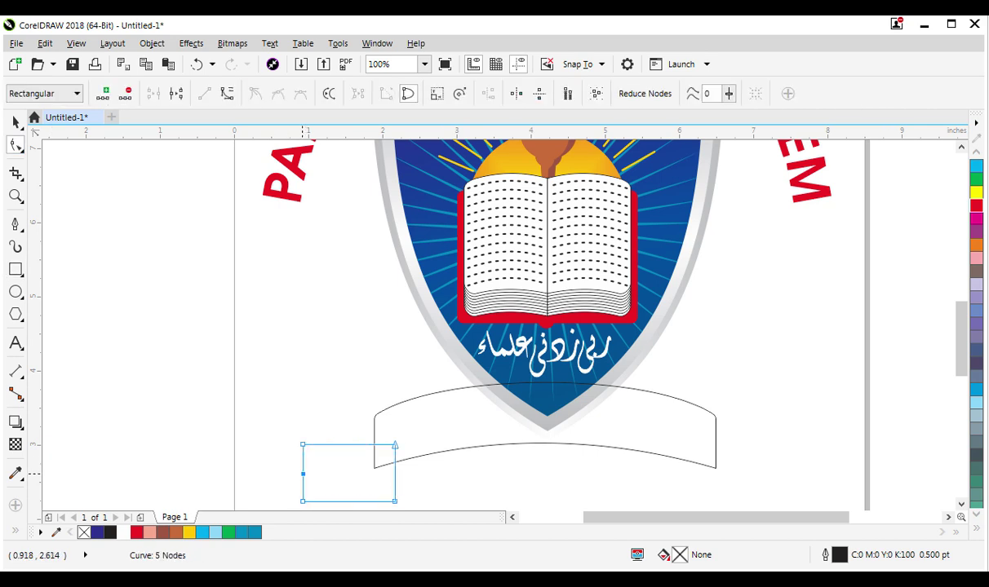
{"action": "left_click_drag", "start_coordinate": [303, 473], "coordinate": [326, 473]}
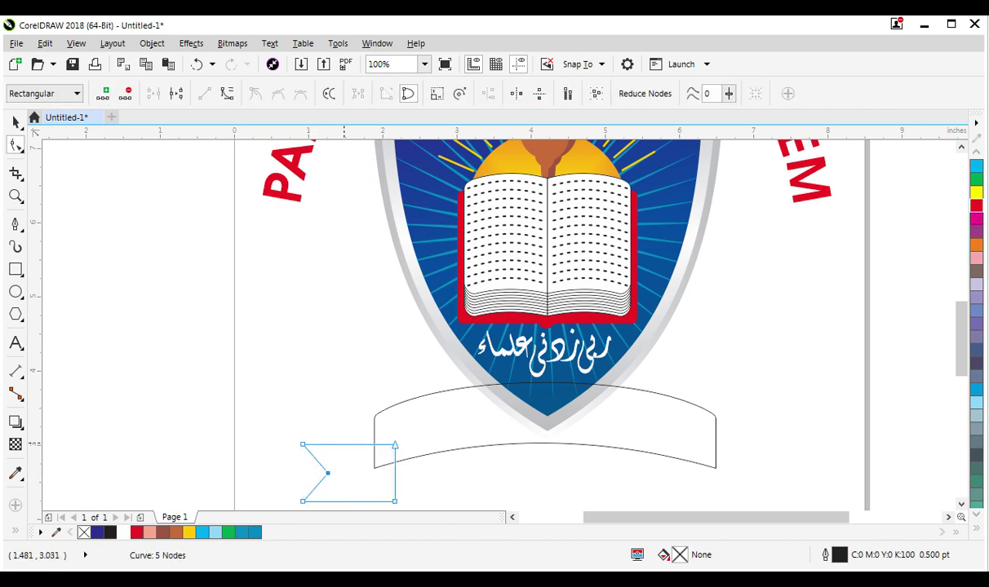
Step: Bend the tail's top and bottom edges into curves
{"action": "right_click", "coordinate": [343, 444]}
{"action": "left_click", "coordinate": [385, 235]}
{"action": "left_click_drag", "start_coordinate": [356, 444], "coordinate": [356, 441]}
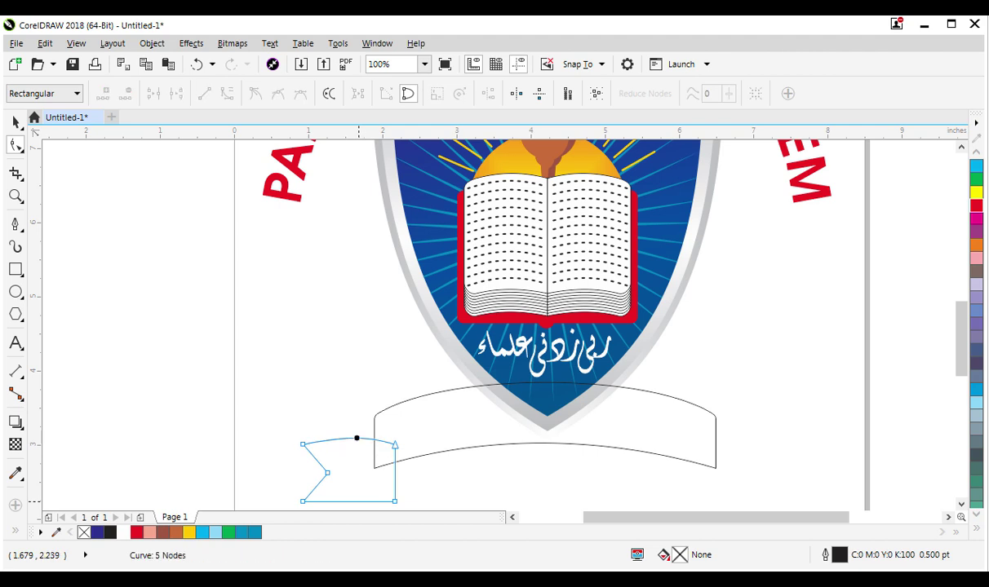
{"action": "left_click", "coordinate": [357, 501]}
{"action": "right_click", "coordinate": [358, 501]}
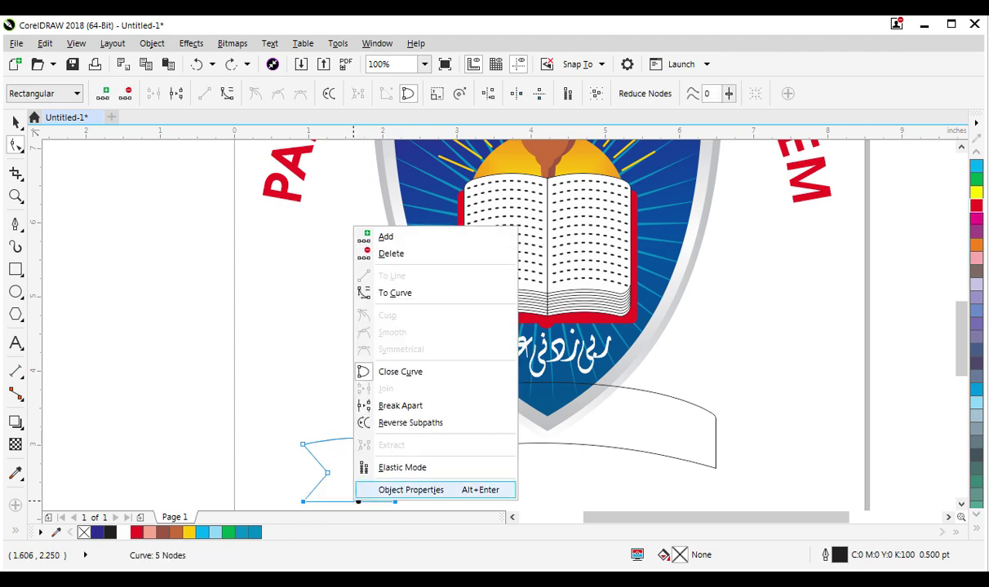
{"action": "left_click", "coordinate": [395, 292]}
{"action": "left_click_drag", "start_coordinate": [357, 500], "coordinate": [352, 486]}
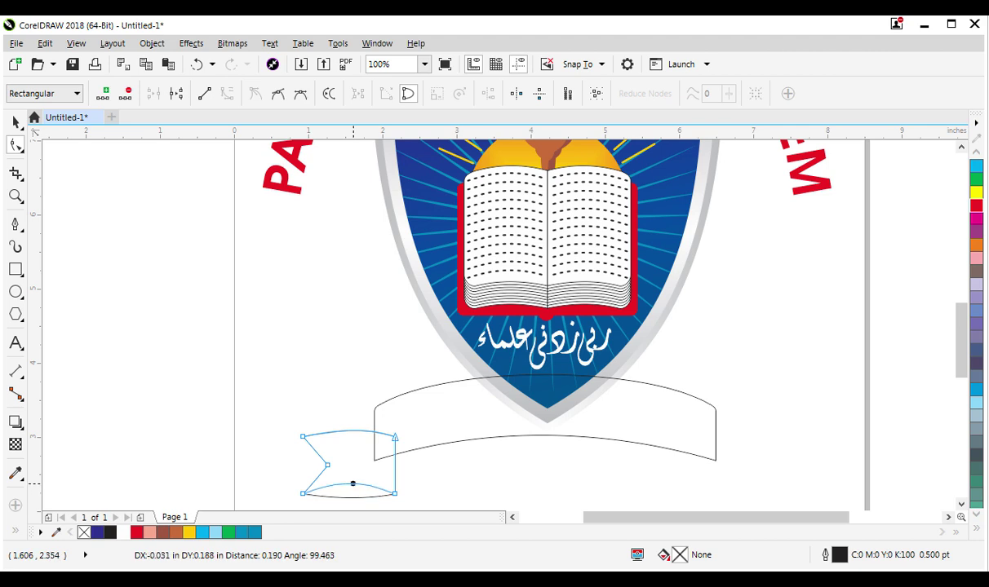
Step: Rotate the ribbon tail about 12.447° and move it up behind the banner's left end
{"action": "left_click", "coordinate": [15, 122]}
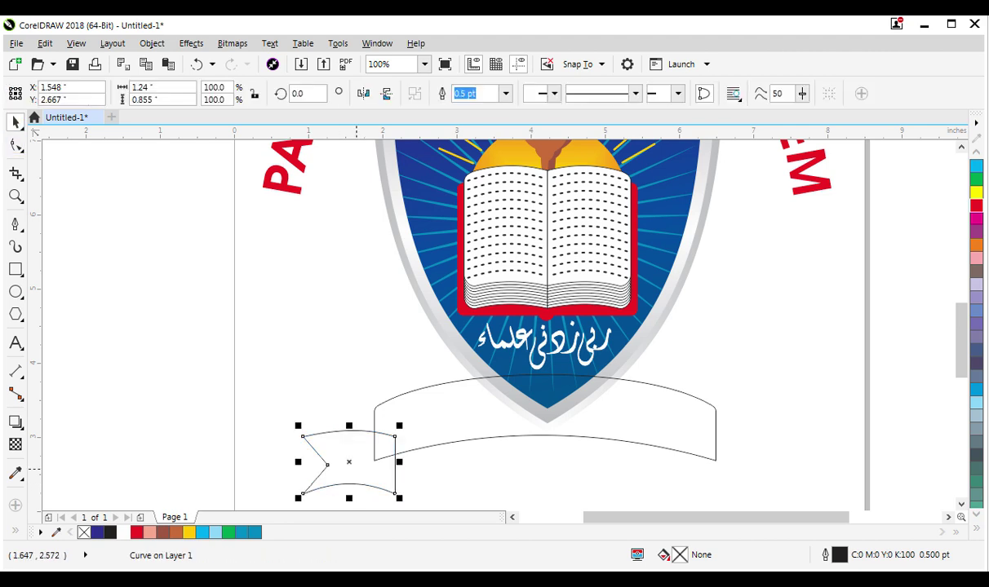
{"action": "left_click", "coordinate": [353, 467]}
{"action": "left_click_drag", "start_coordinate": [402, 500], "coordinate": [447, 506]}
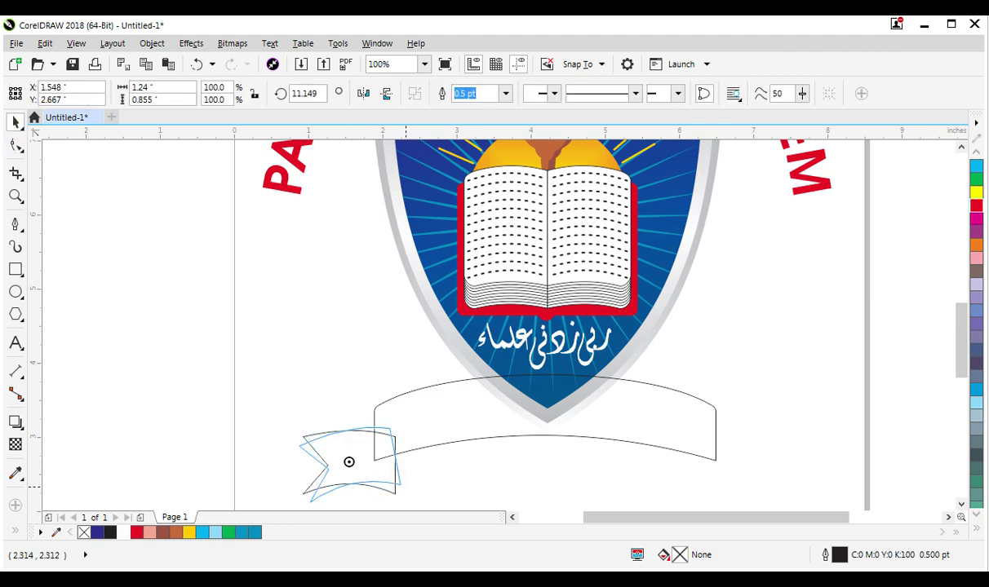
{"action": "left_click", "coordinate": [397, 465]}
{"action": "left_click_drag", "start_coordinate": [396, 466], "coordinate": [399, 449]}
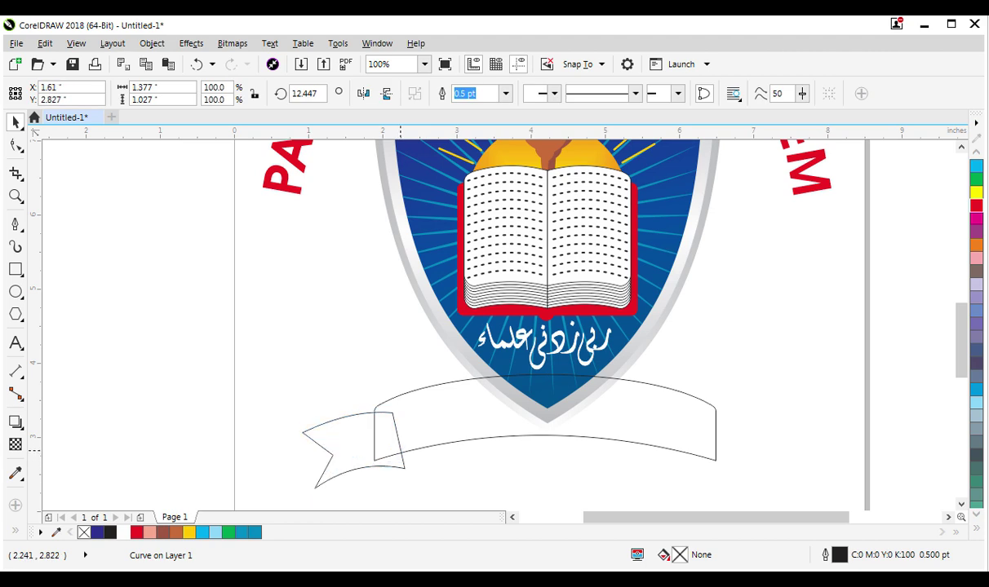
{"action": "left_click", "coordinate": [390, 471]}
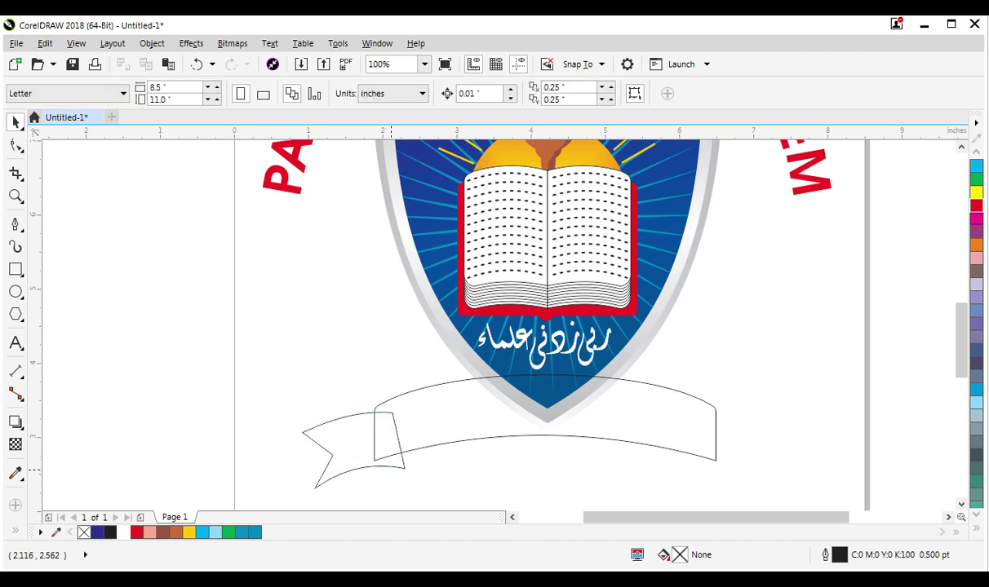
Step: Fill the main banner red and remove its outline
{"action": "left_click", "coordinate": [458, 441]}
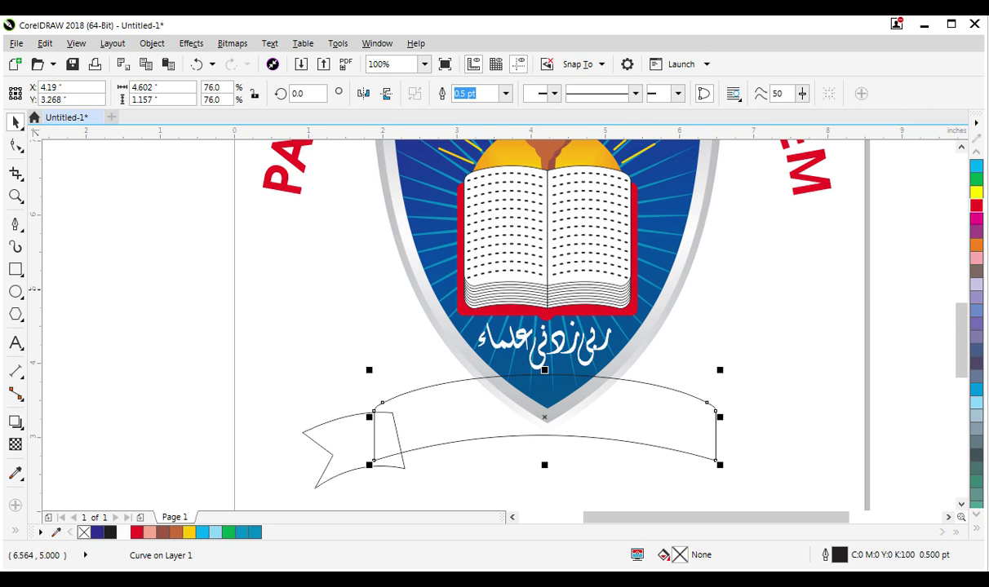
{"action": "left_click", "coordinate": [976, 205]}
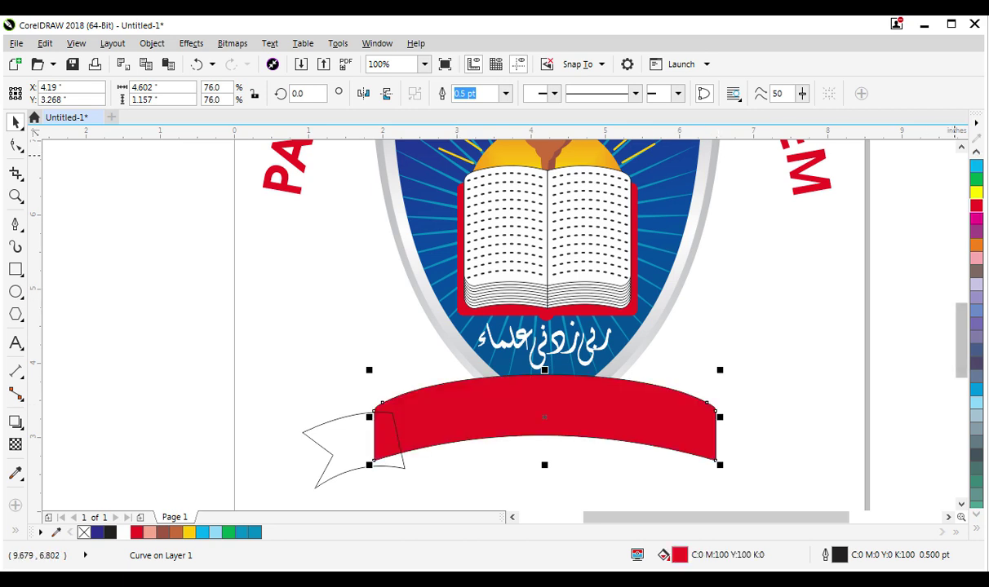
{"action": "type", "text": "0"}
{"action": "key", "text": "Return"}
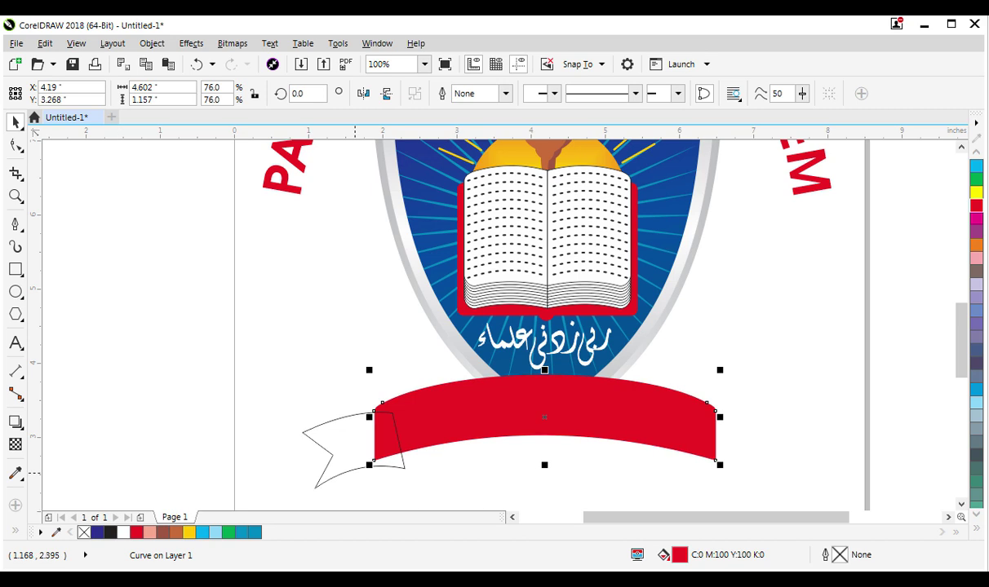
{"action": "left_click", "coordinate": [394, 466]}
Step: Fill the left ribbon tail red and remove its outline
{"action": "left_click", "coordinate": [392, 464]}
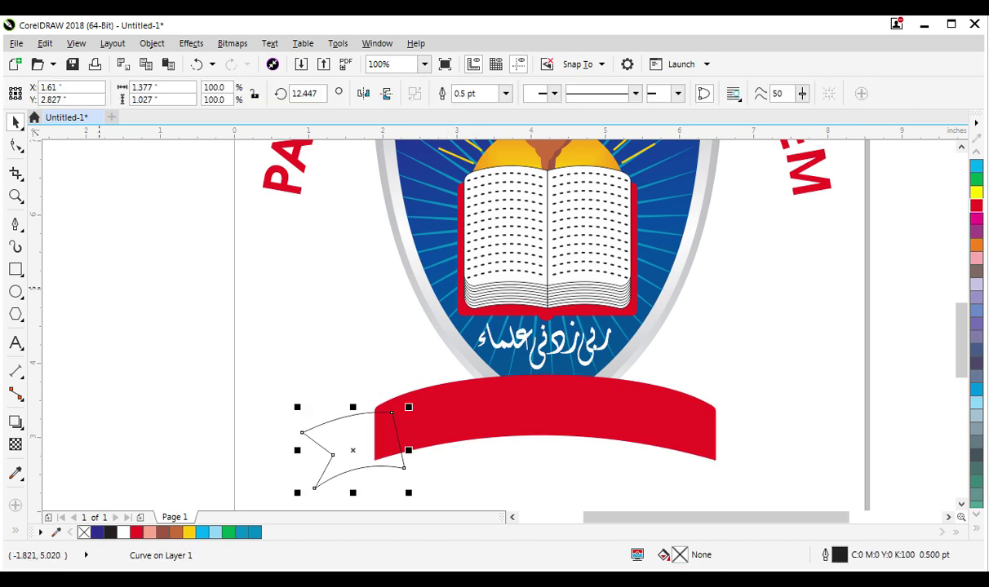
{"action": "left_click", "coordinate": [406, 408]}
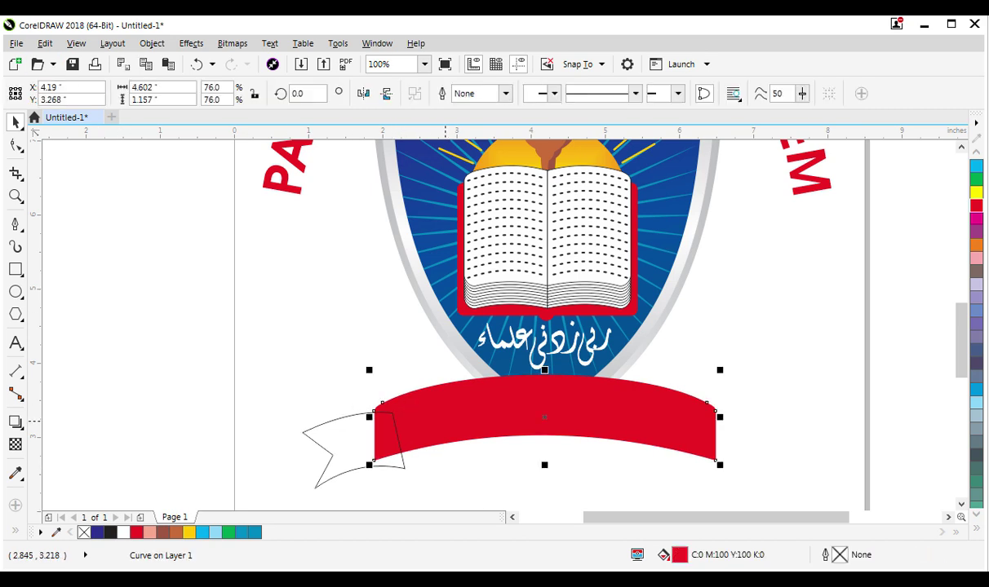
{"action": "left_click", "coordinate": [394, 466]}
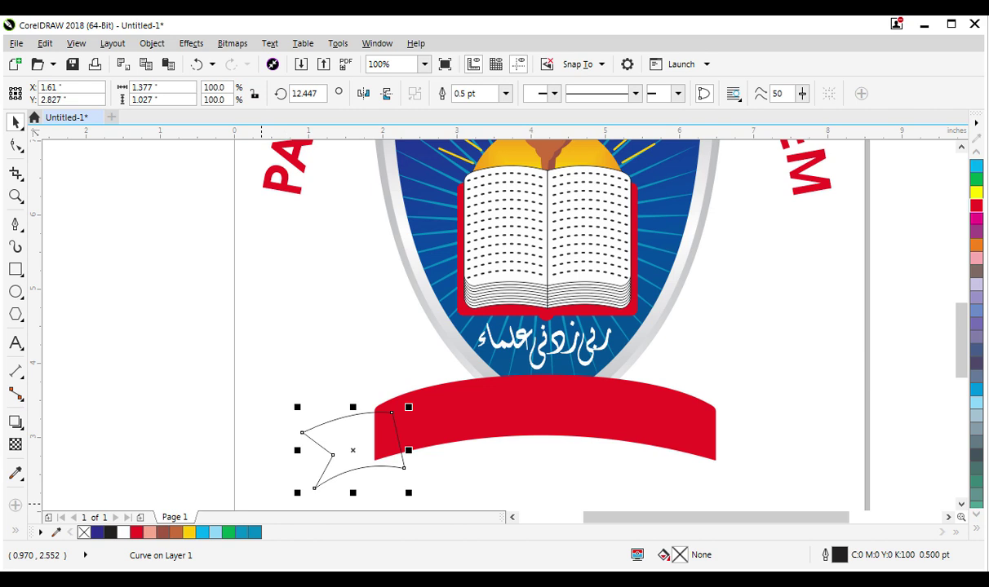
{"action": "left_click_drag", "start_coordinate": [136, 532], "coordinate": [369, 462]}
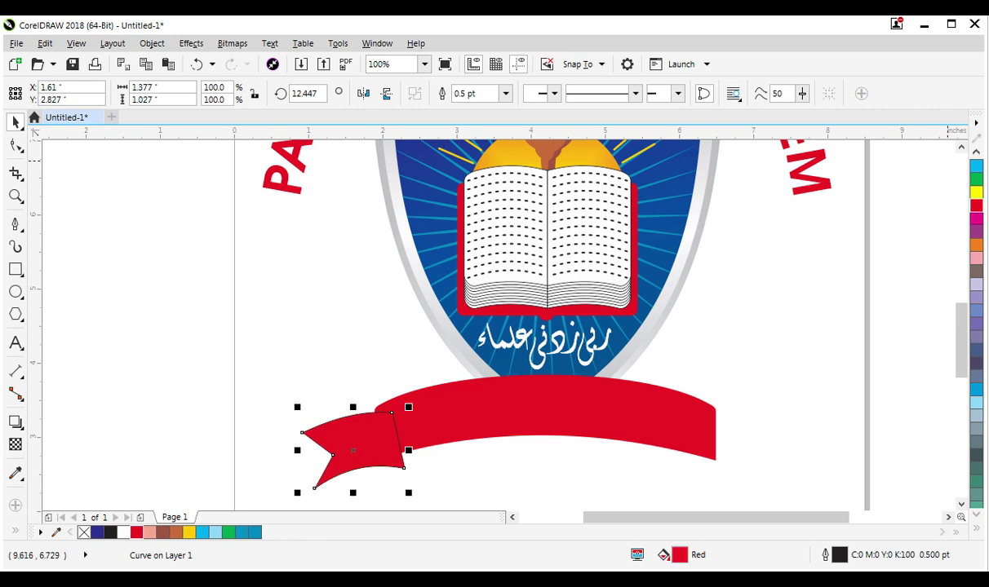
{"action": "right_click", "coordinate": [84, 532]}
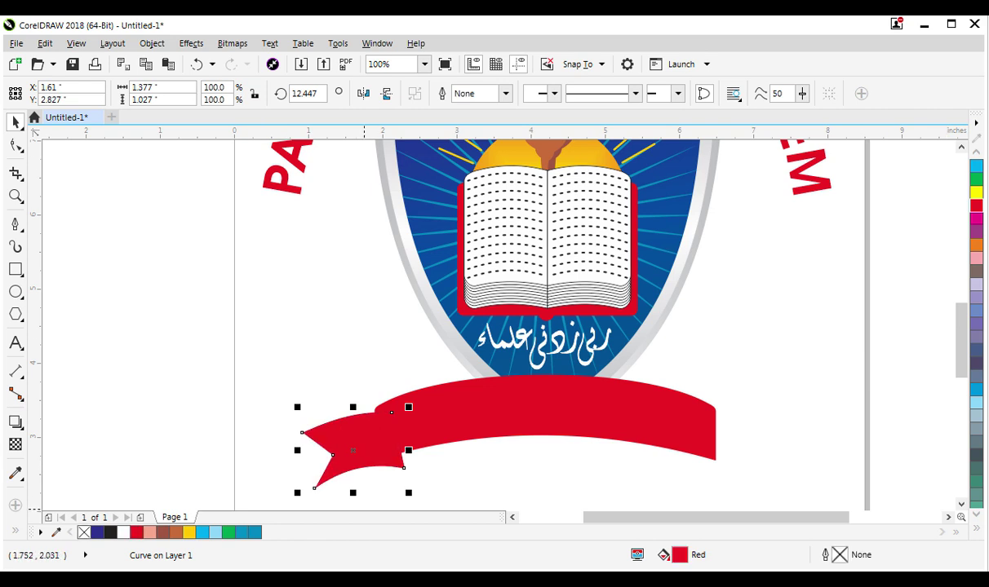
Step: Darken the ribbon tail's red fill in the Edit Fill dialog
{"action": "left_click", "coordinate": [352, 450]}
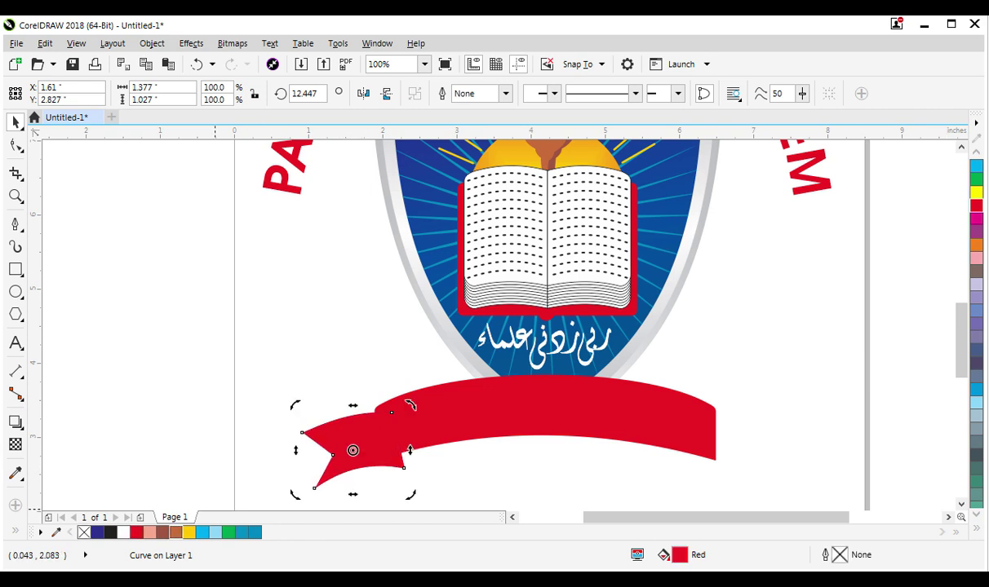
{"action": "key", "text": "shift+F11"}
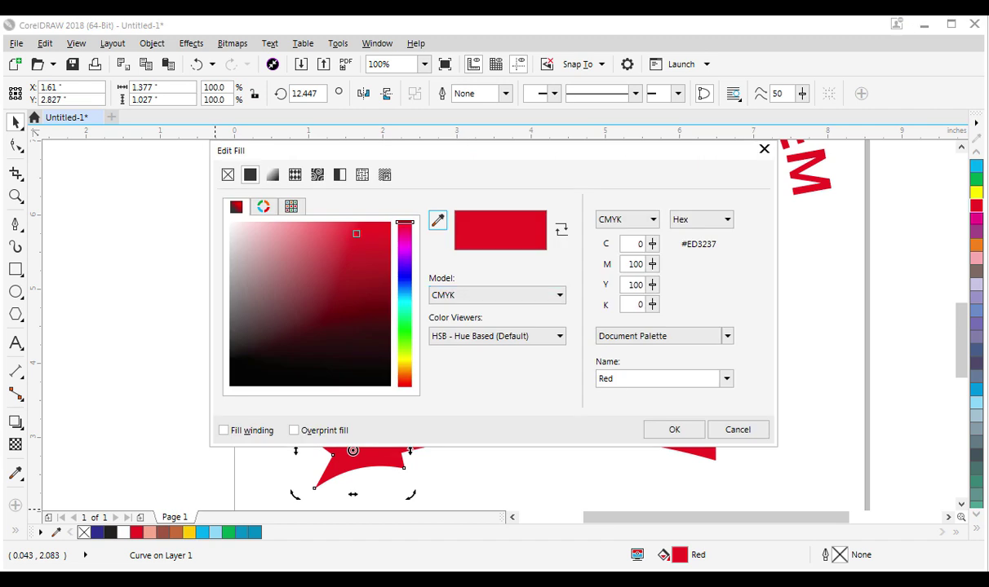
{"action": "left_click_drag", "start_coordinate": [359, 237], "coordinate": [363, 246]}
{"action": "left_click", "coordinate": [674, 430]}
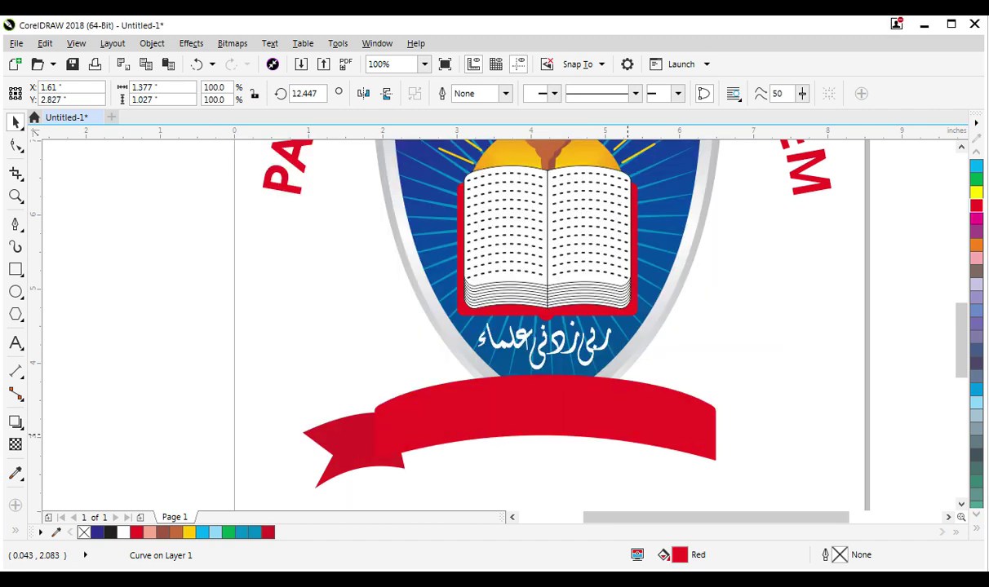
{"action": "left_click", "coordinate": [402, 471]}
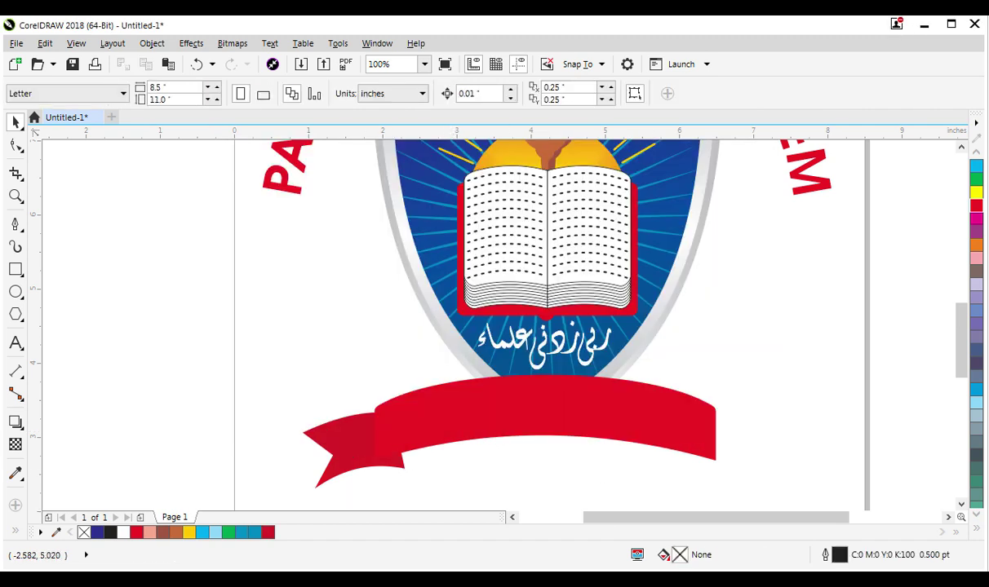
{"action": "left_click", "coordinate": [16, 224]}
Step: Send the left tail behind the main ribbon and round its bottom-right corner
{"action": "scroll", "coordinate": [462, 504], "scroll_direction": "up", "scroll_amount": 1}
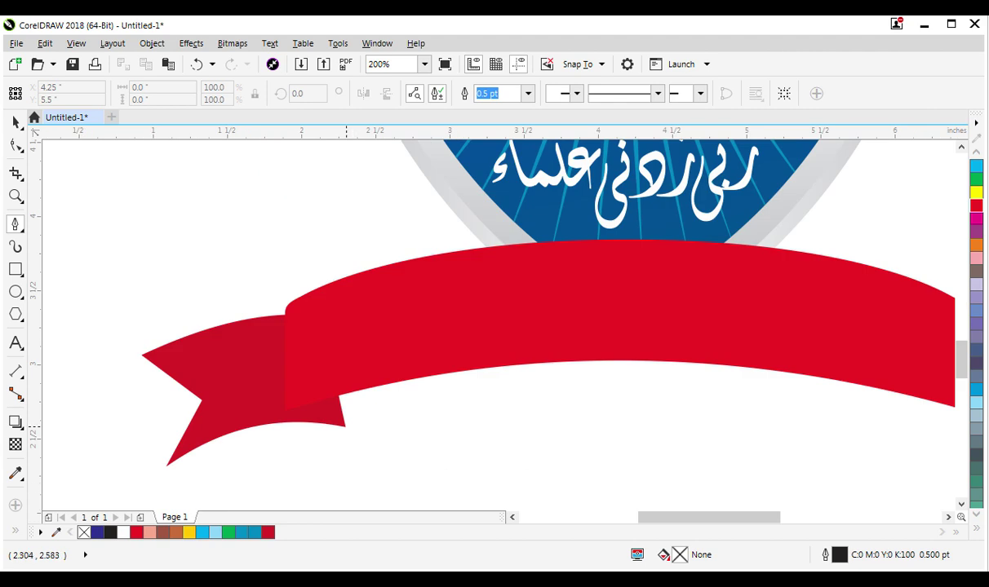
{"action": "left_click", "coordinate": [245, 375]}
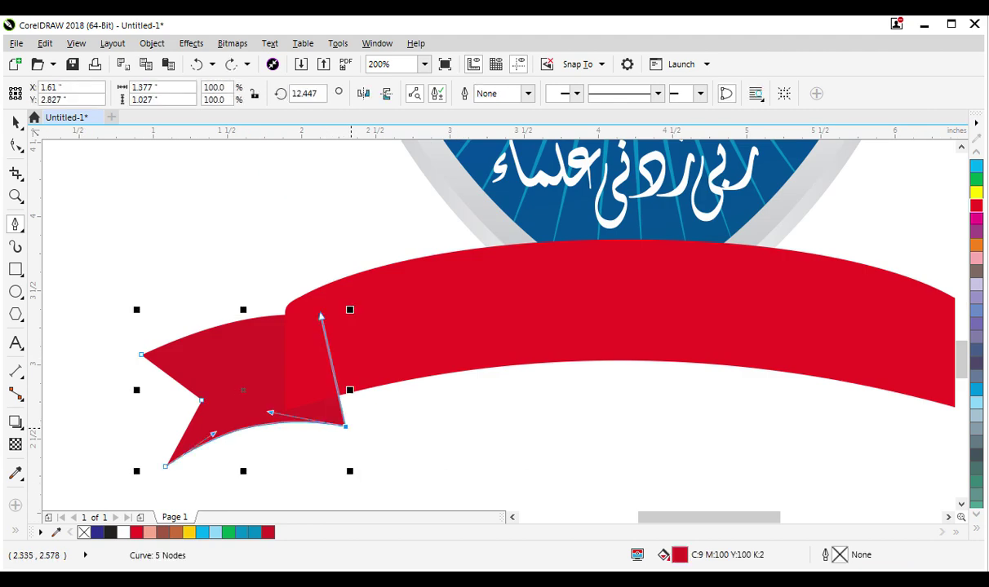
{"action": "key", "text": "shift+Page_Down"}
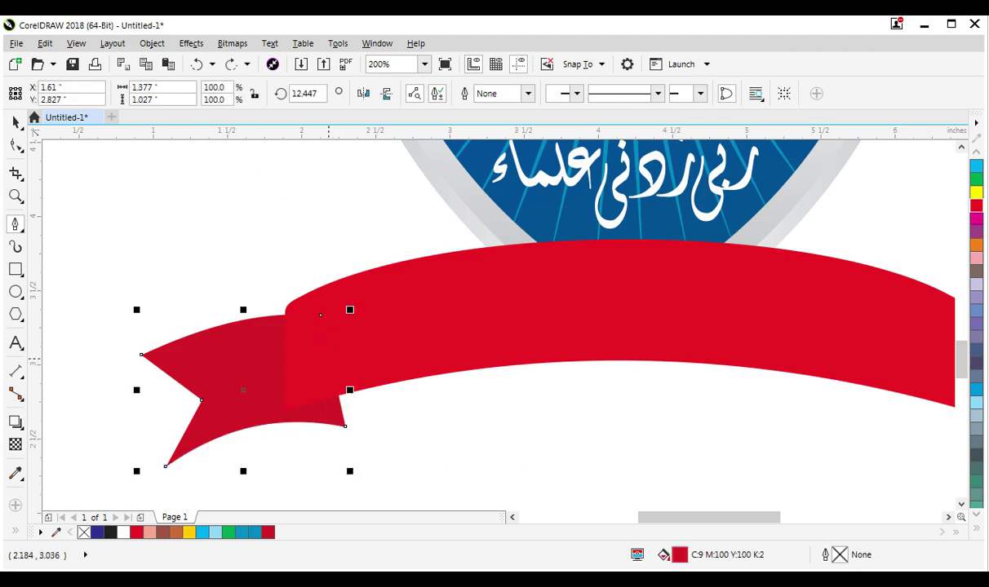
{"action": "left_click_drag", "start_coordinate": [346, 426], "coordinate": [335, 423]}
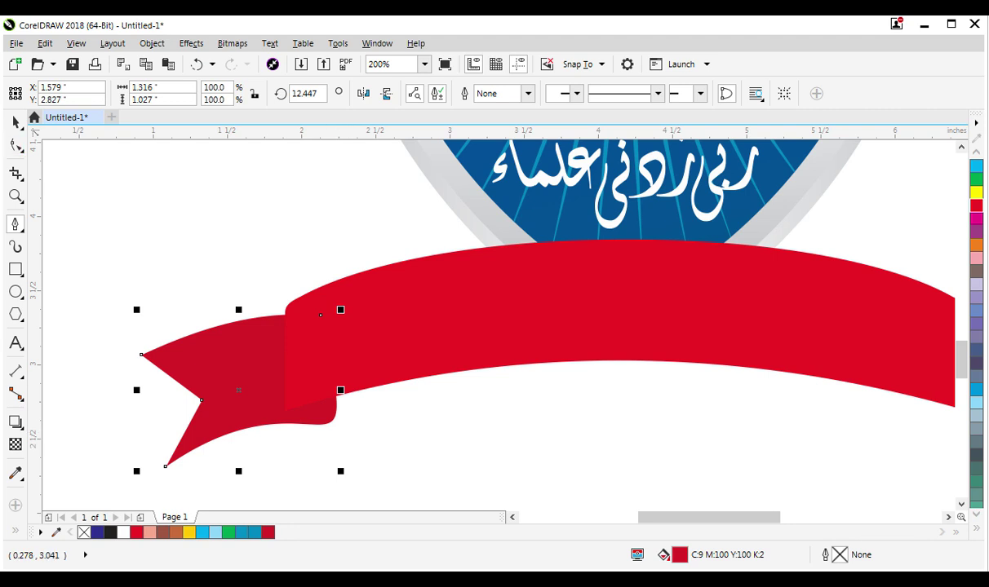
Step: Draw a closed four-point fold shape over the ribbon tail
{"action": "left_click", "coordinate": [300, 453]}
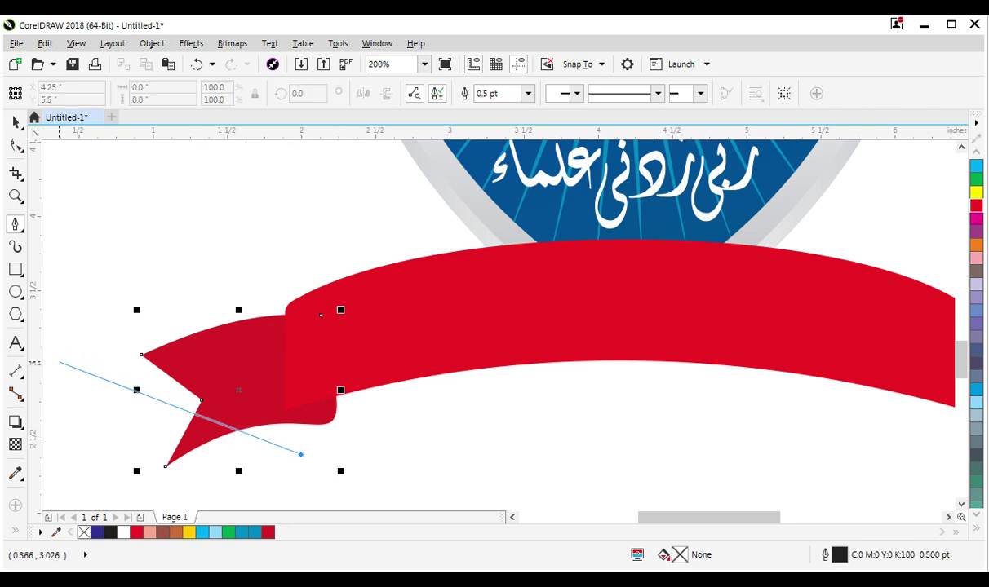
{"action": "key", "text": "Escape"}
{"action": "left_click", "coordinate": [284, 428]}
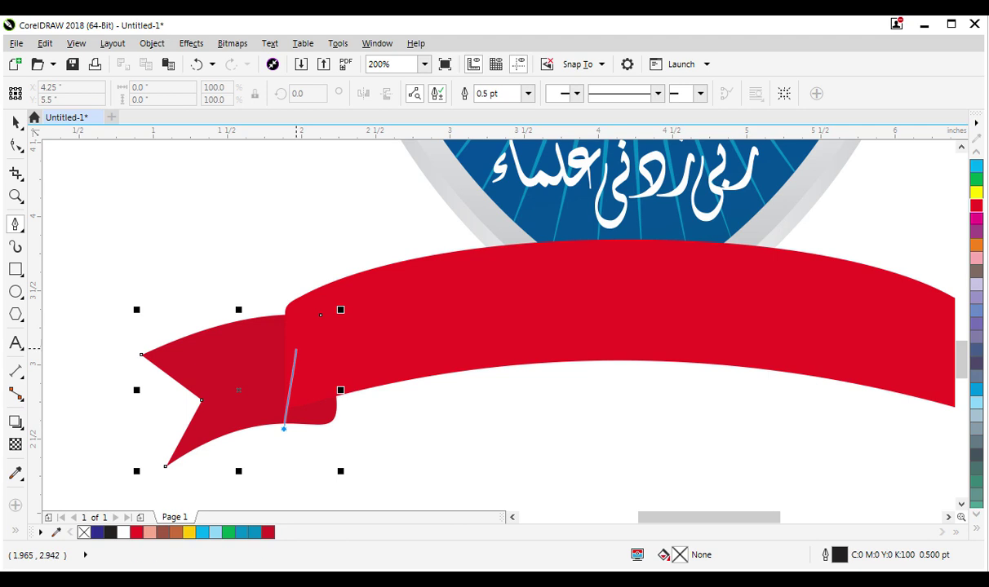
{"action": "left_click", "coordinate": [296, 324]}
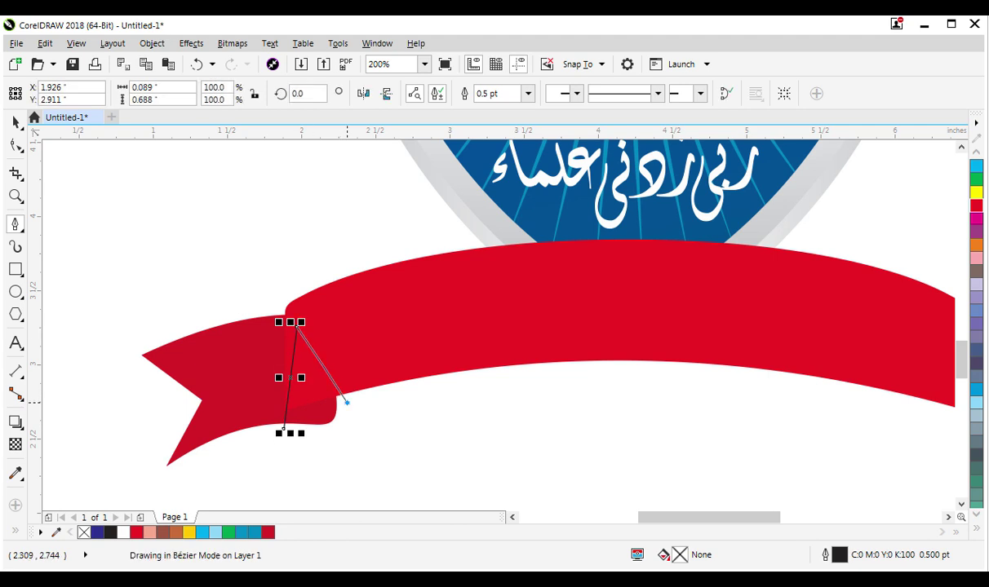
{"action": "left_click", "coordinate": [347, 402]}
{"action": "left_click", "coordinate": [330, 443]}
{"action": "left_click", "coordinate": [284, 429]}
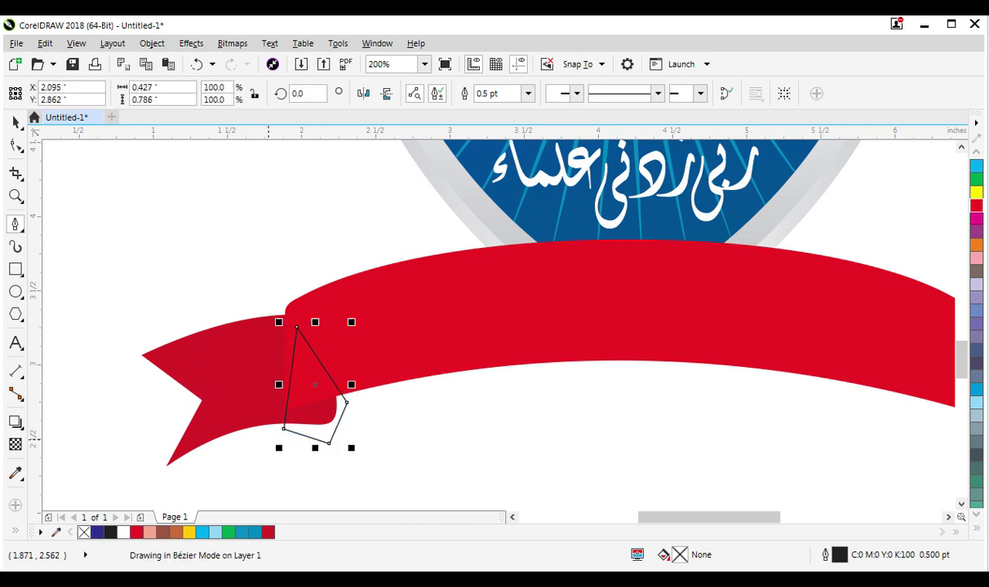
{"action": "left_click", "coordinate": [15, 120]}
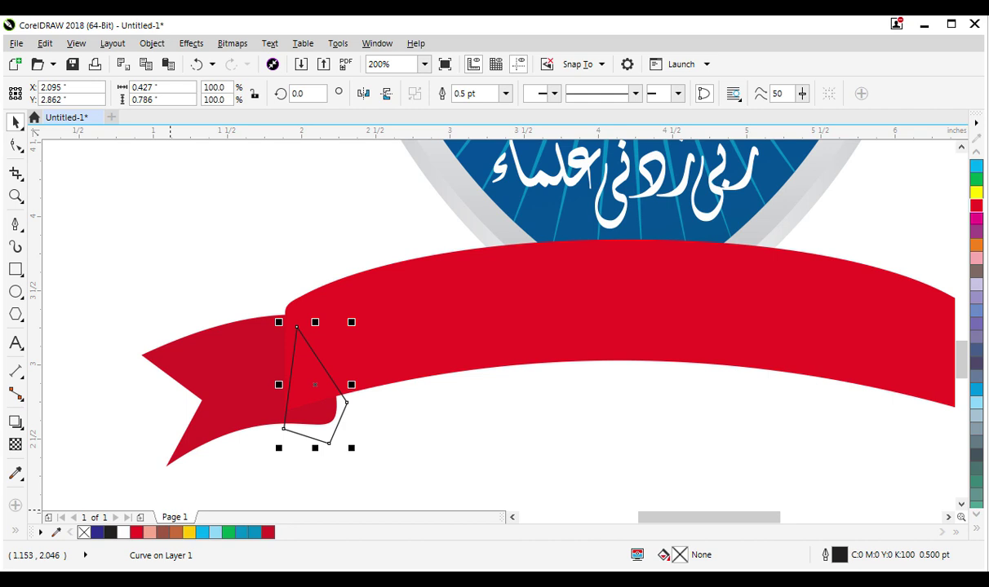
Step: Fill the fold dark red with no outline and place it inside the ribbon tail
{"action": "left_click", "coordinate": [136, 532]}
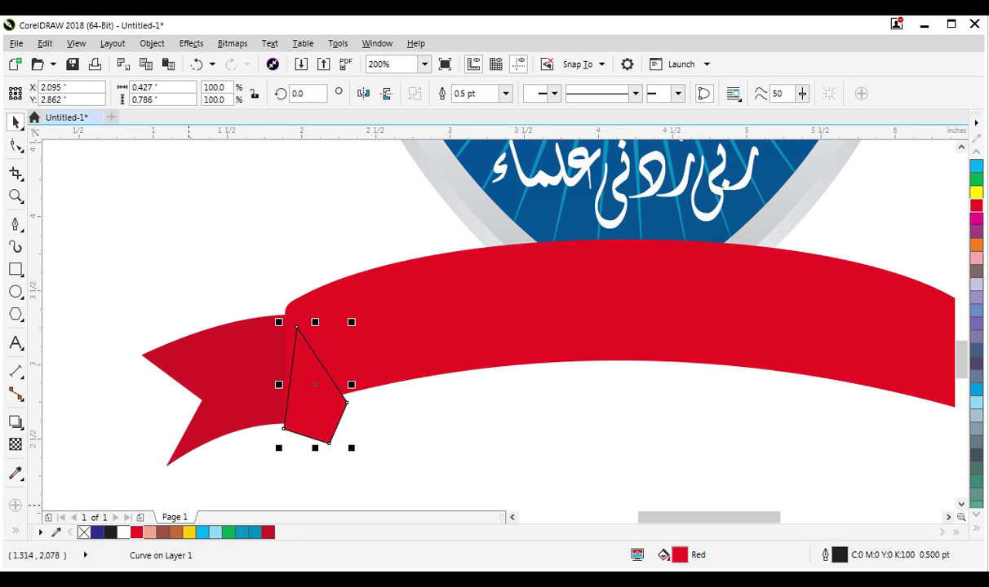
{"action": "key", "text": "shift+F11"}
{"action": "left_click_drag", "start_coordinate": [366, 273], "coordinate": [369, 285]}
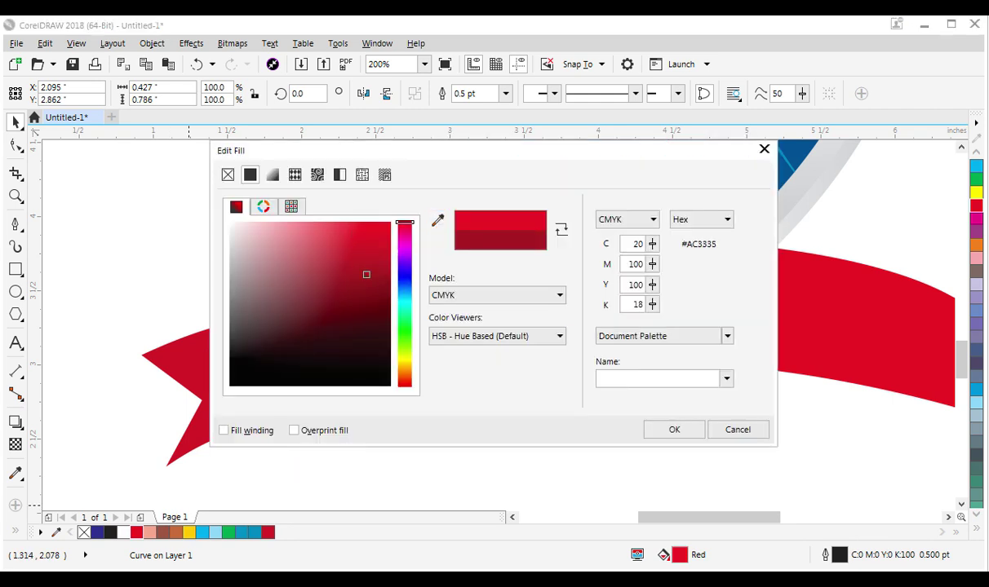
{"action": "left_click", "coordinate": [674, 429]}
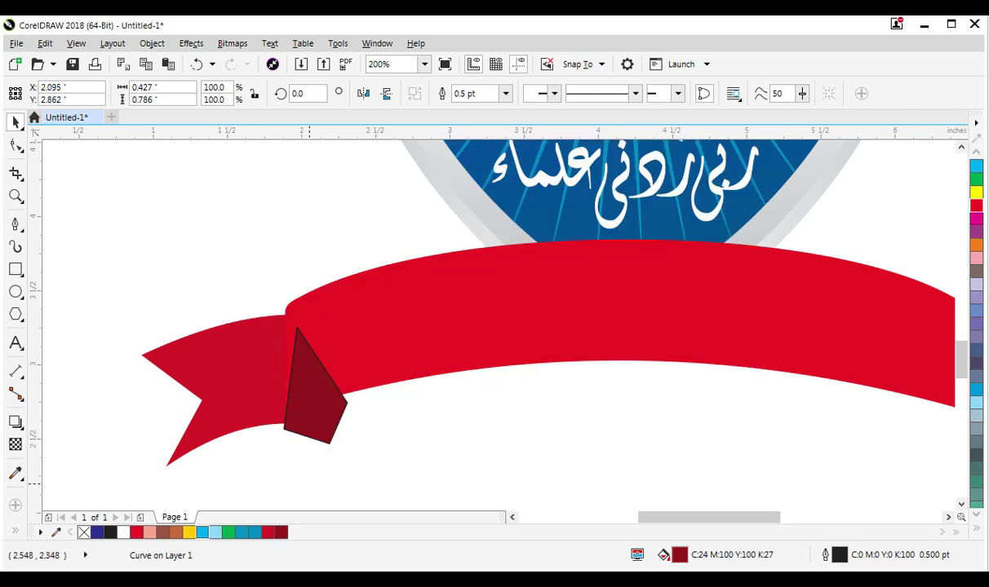
{"action": "right_click", "coordinate": [84, 532]}
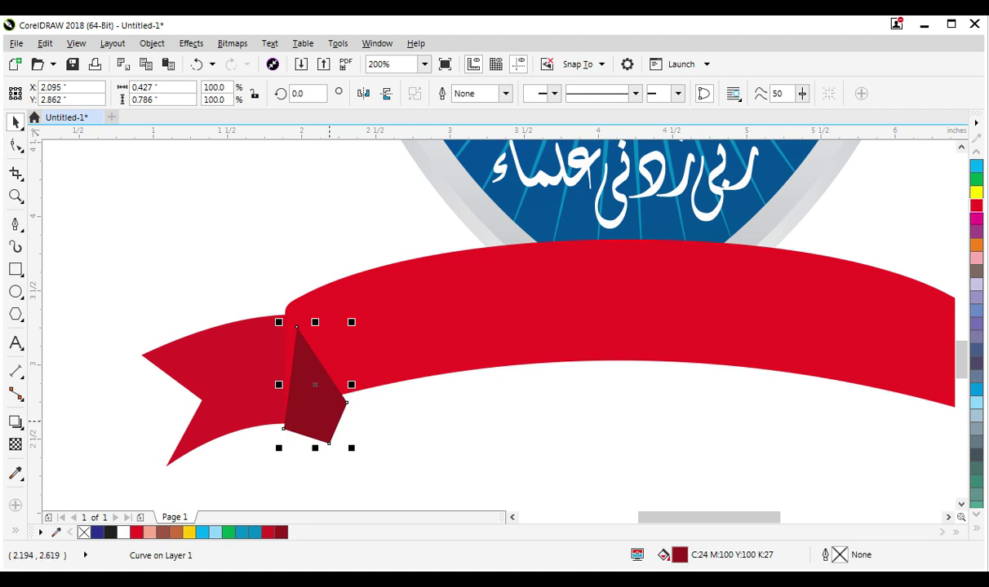
{"action": "right_click", "coordinate": [329, 422]}
{"action": "left_click", "coordinate": [226, 238]}
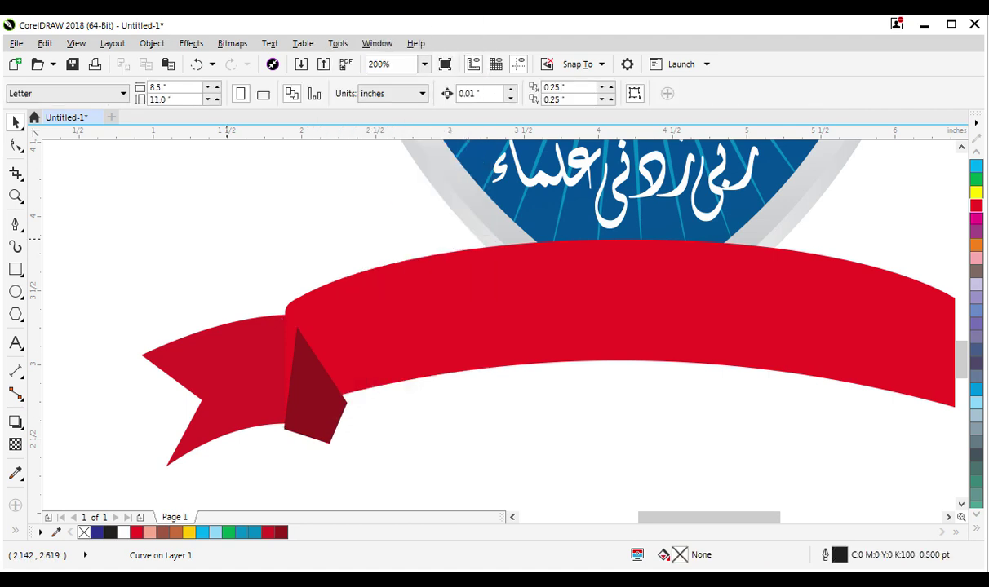
Step: Move the ribbon tail up slightly and shorten it from its top edge
{"action": "left_click", "coordinate": [221, 366]}
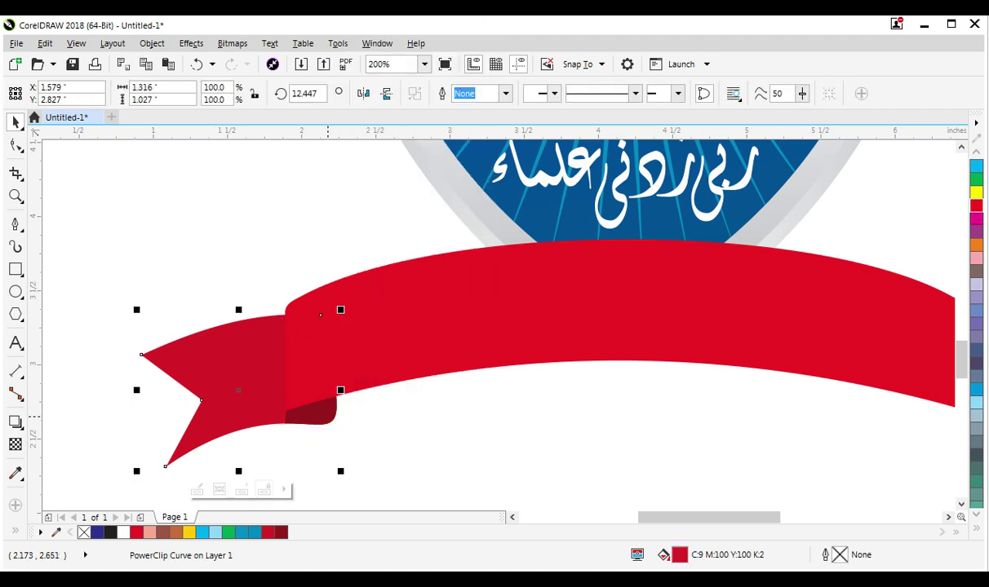
{"action": "key", "text": "Escape"}
{"action": "left_click", "coordinate": [319, 407]}
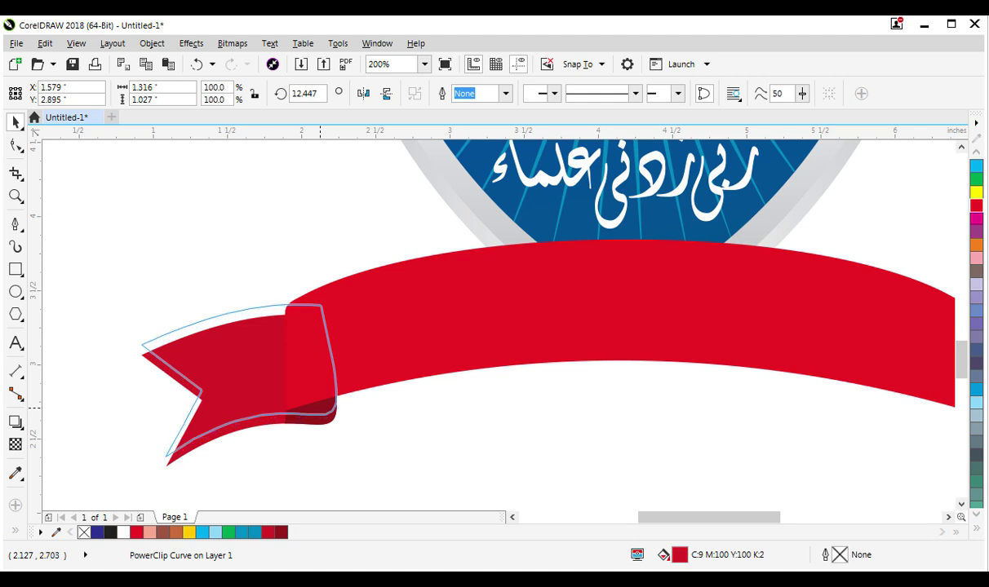
{"action": "left_click_drag", "start_coordinate": [320, 408], "coordinate": [319, 407]}
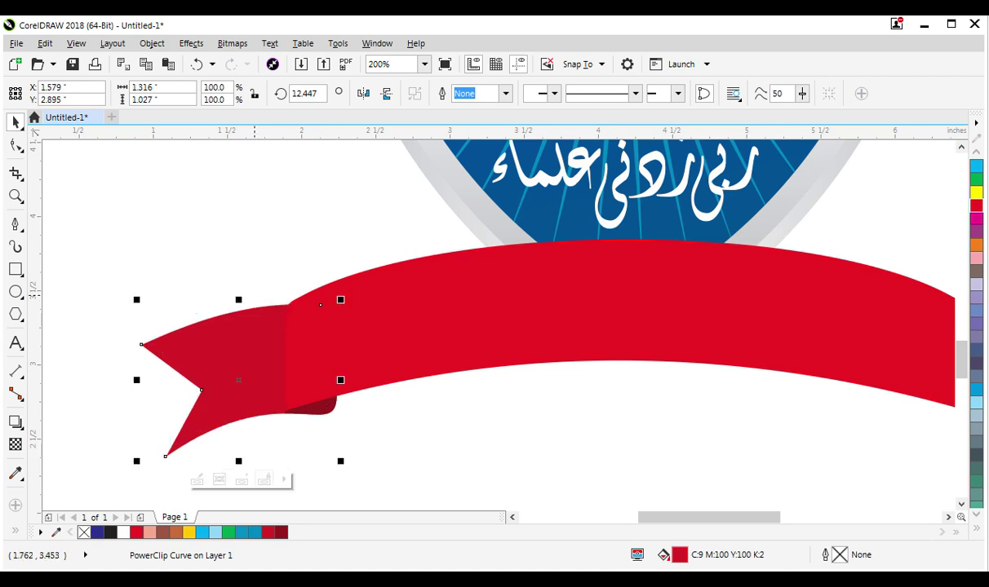
{"action": "left_click_drag", "start_coordinate": [238, 299], "coordinate": [239, 314]}
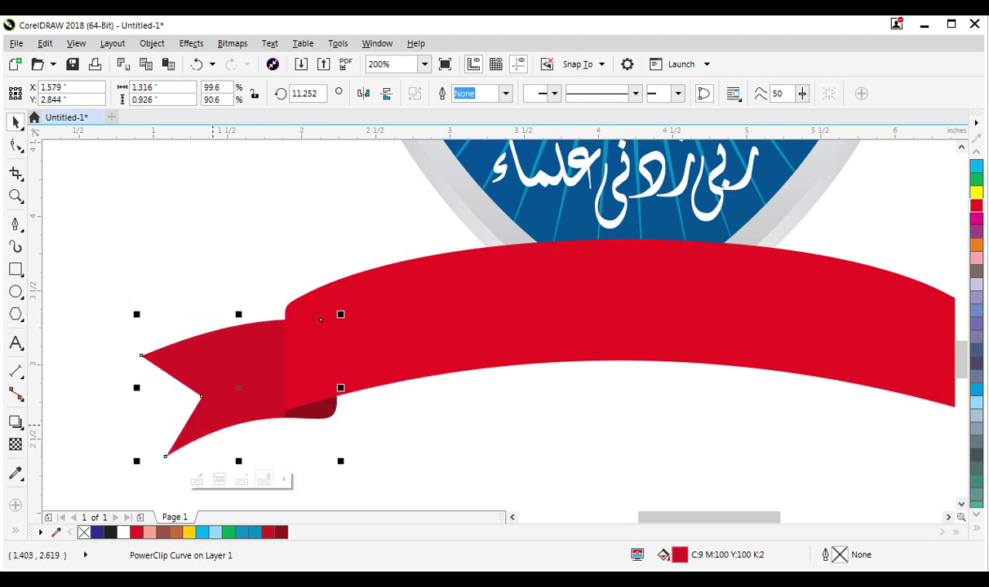
Step: Reshape the tail's lower curved edge with the Shape tool and deselect
{"action": "left_click", "coordinate": [14, 145]}
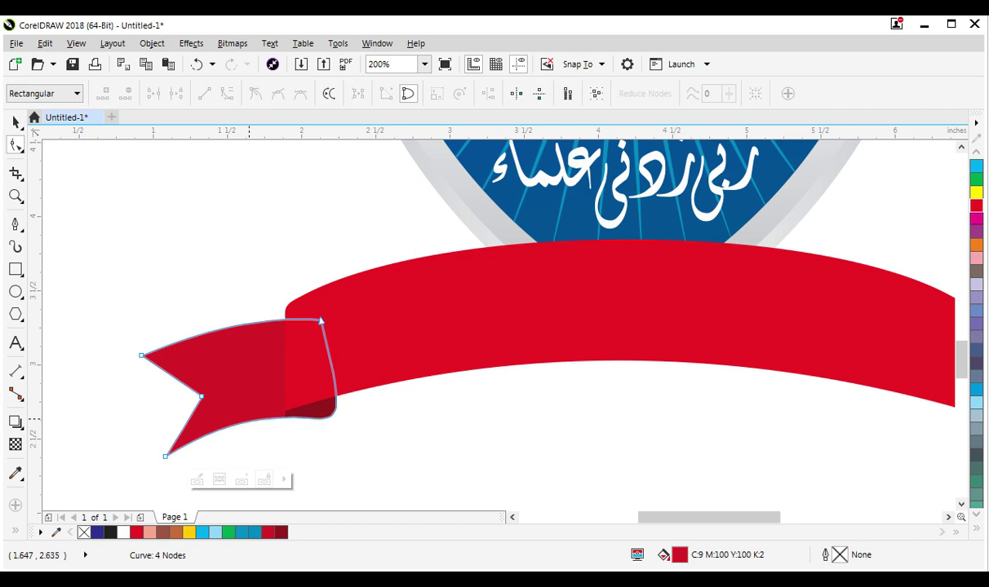
{"action": "left_click_drag", "start_coordinate": [270, 419], "coordinate": [271, 413]}
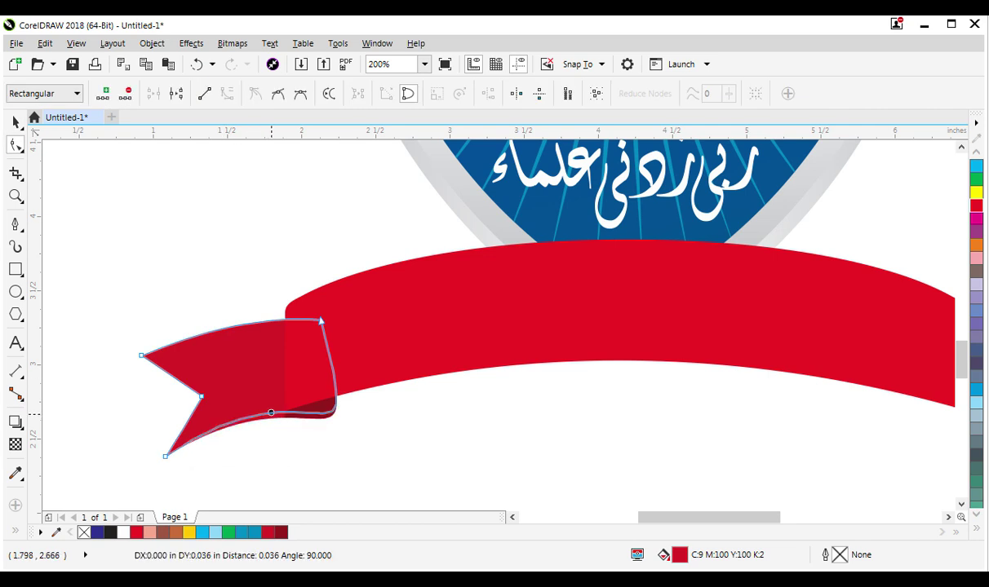
{"action": "left_click_drag", "start_coordinate": [271, 413], "coordinate": [269, 415]}
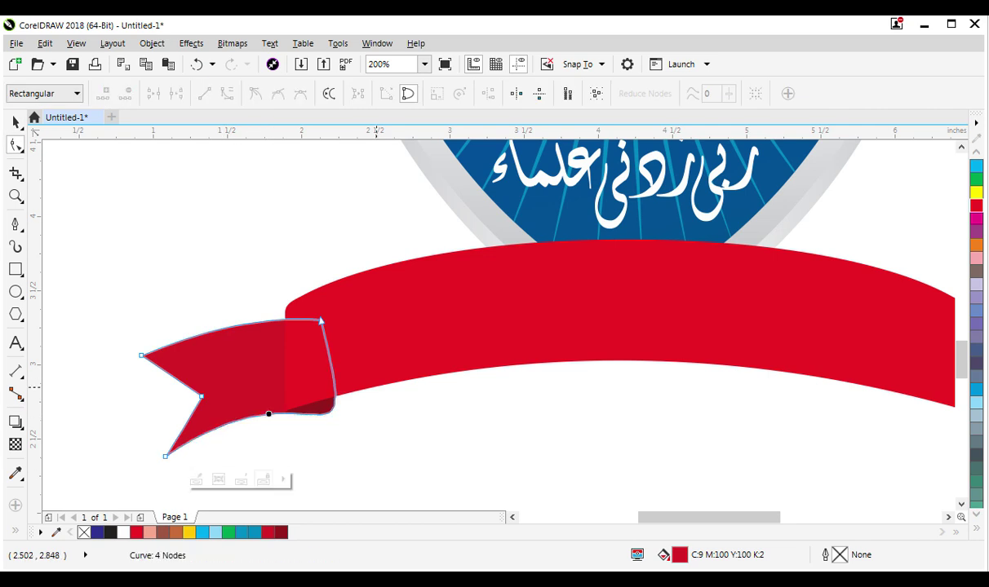
{"action": "key", "text": "space"}
{"action": "key", "text": "Escape"}
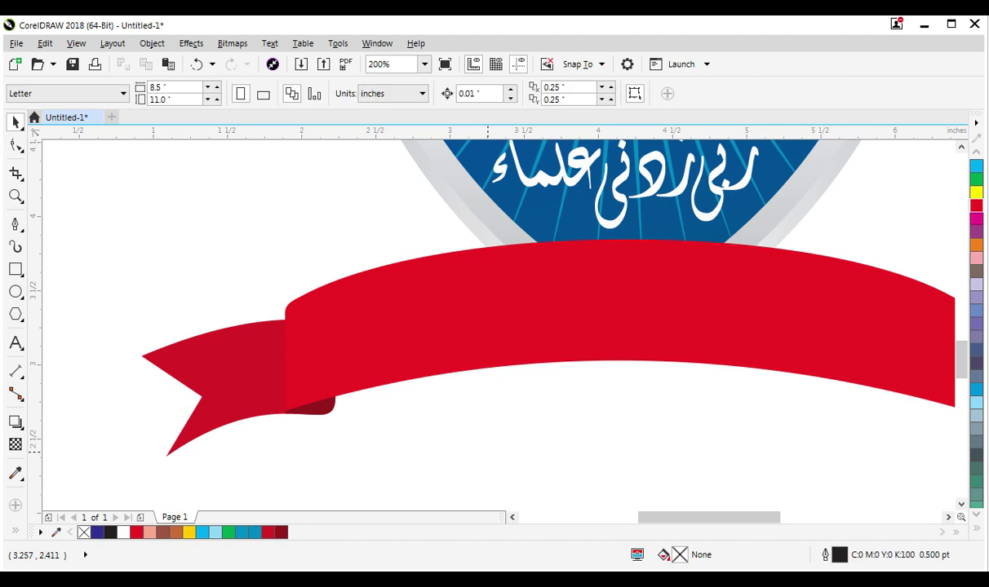
{"action": "scroll", "coordinate": [481, 455], "scroll_direction": "down", "scroll_amount": 1}
Step: Mirror-copy the left tail to the ribbon's right end, behind the band
{"action": "left_click_drag", "start_coordinate": [267, 350], "coordinate": [452, 467]}
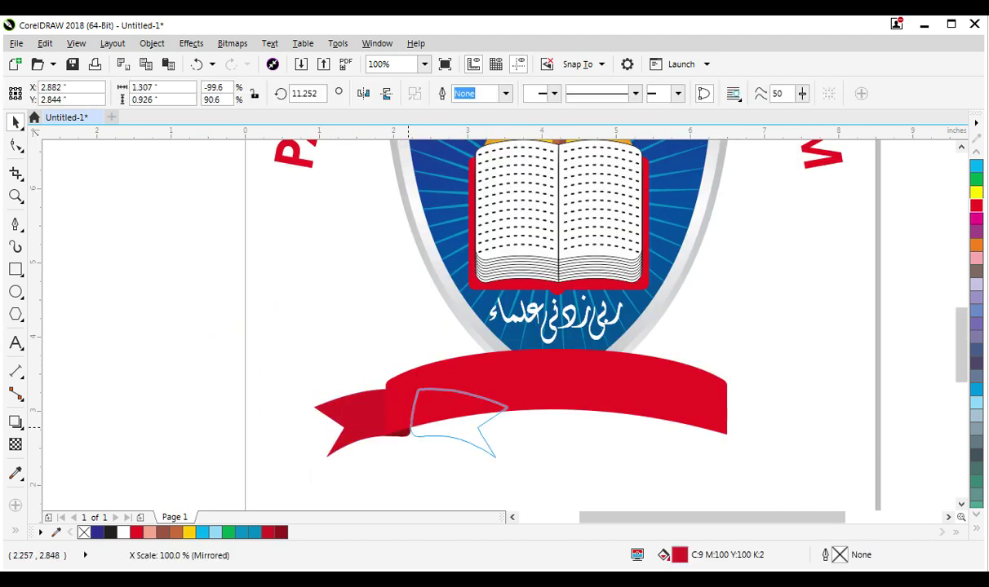
{"action": "left_click_drag", "start_coordinate": [308, 422], "coordinate": [521, 422]}
{"action": "left_click_drag", "start_coordinate": [436, 422], "coordinate": [738, 441]}
{"action": "scroll", "coordinate": [739, 432], "scroll_direction": "up", "scroll_amount": 2}
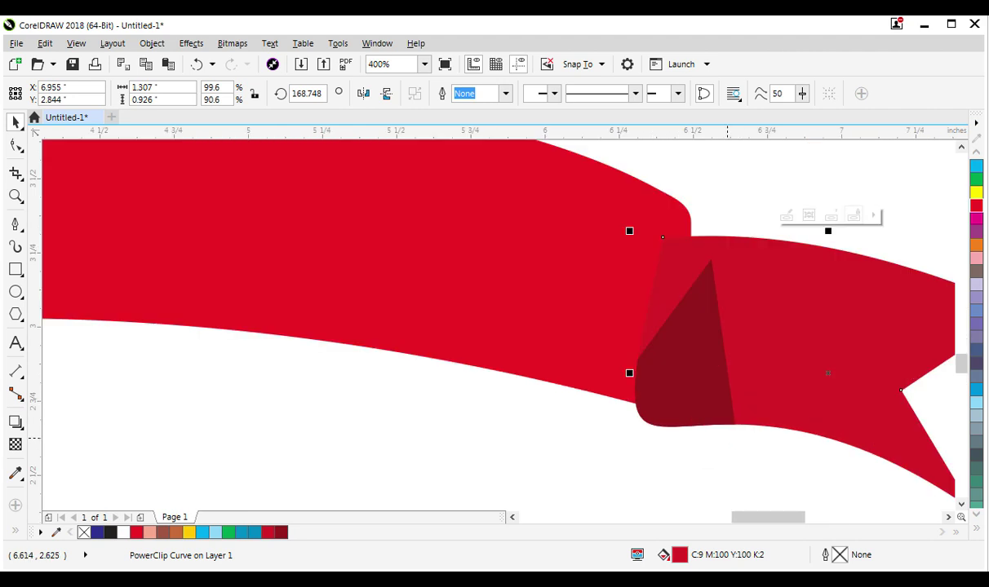
{"action": "key", "text": "ctrl+Page_Down"}
{"action": "mouse_move", "coordinate": [841, 433]}
{"action": "left_mouse_down"}
{"action": "mouse_move", "coordinate": [796, 402]}
{"action": "mouse_move", "coordinate": [752, 390]}
{"action": "left_mouse_up"}
Step: Group all four ribbon pieces into one object
{"action": "scroll", "coordinate": [693, 412], "scroll_direction": "up", "scroll_amount": 1}
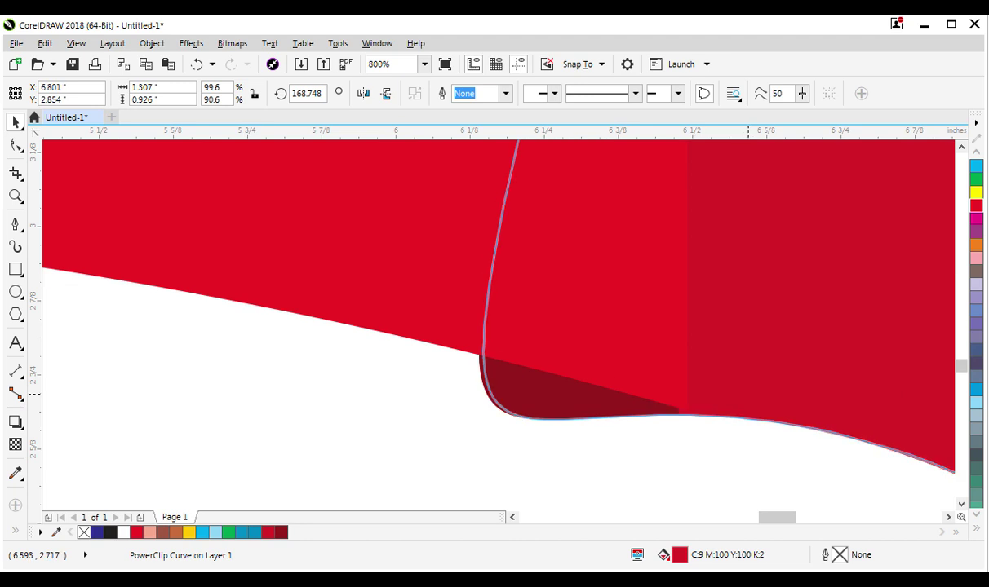
{"action": "scroll", "coordinate": [671, 440], "scroll_direction": "down", "scroll_amount": 2}
{"action": "scroll", "coordinate": [671, 440], "scroll_direction": "down", "scroll_amount": 1}
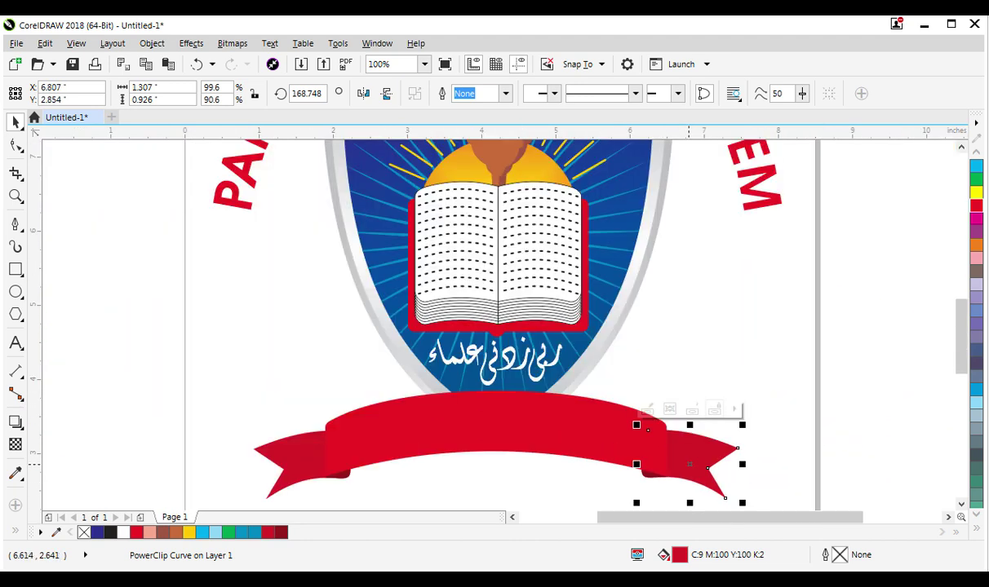
{"action": "scroll", "coordinate": [585, 453], "scroll_direction": "down", "scroll_amount": 1}
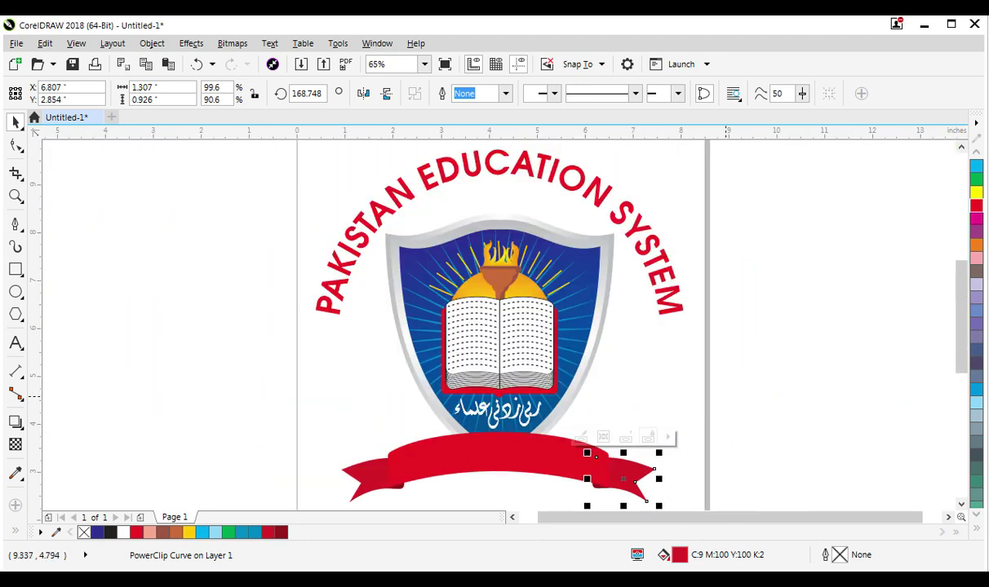
{"action": "mouse_move", "coordinate": [726, 364]}
{"action": "left_mouse_down"}
{"action": "mouse_move", "coordinate": [534, 470]}
{"action": "mouse_move", "coordinate": [313, 496]}
{"action": "left_mouse_up"}
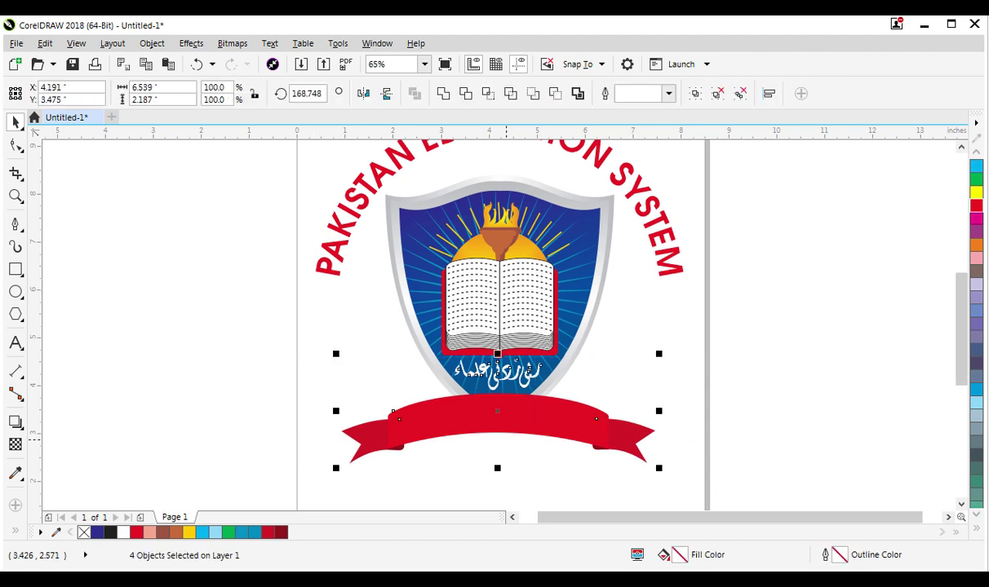
{"action": "key", "text": "ctrl+g"}
{"action": "left_click", "coordinate": [649, 371]}
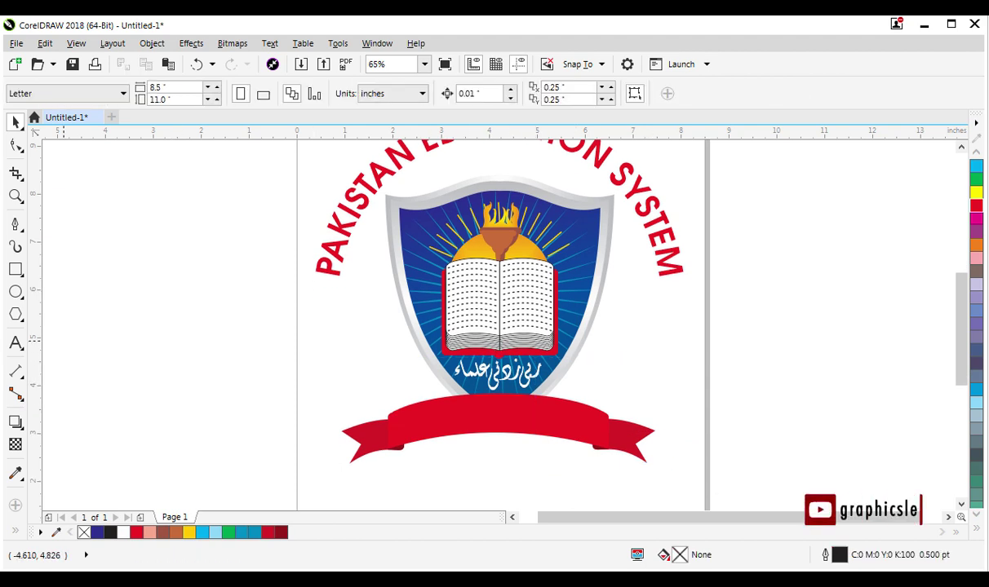
Step: Add the text 'Rawalpindi' and change it to UPPERCASE
{"action": "left_click", "coordinate": [15, 342]}
{"action": "left_click", "coordinate": [258, 357]}
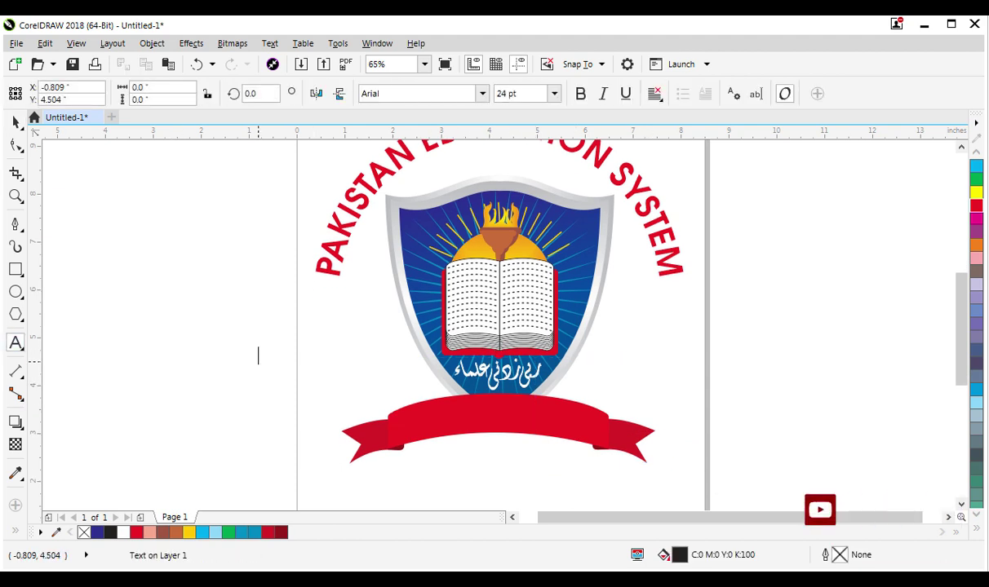
{"action": "type", "text": "Rawalp"}
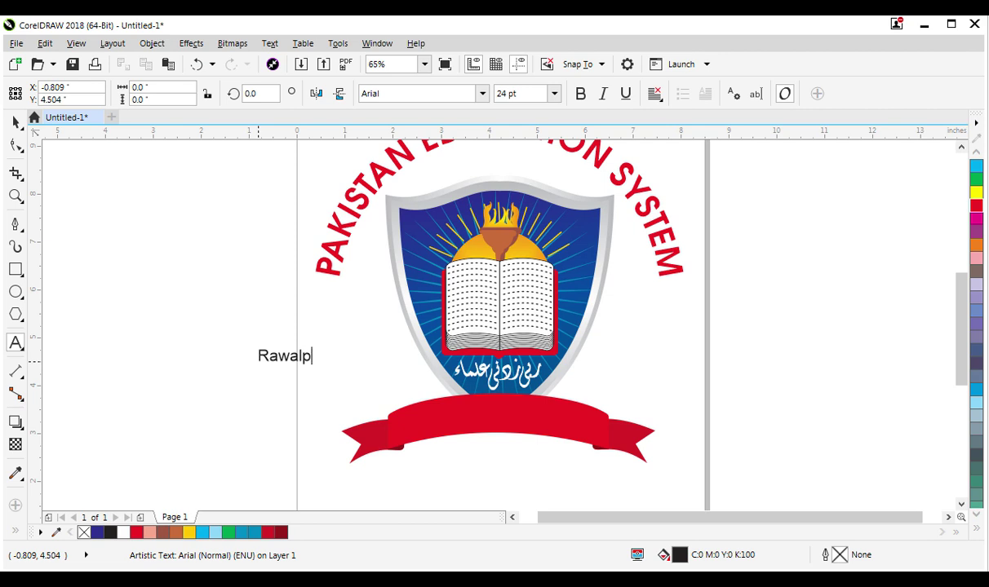
{"action": "type", "text": "indi"}
{"action": "left_click", "coordinate": [15, 122]}
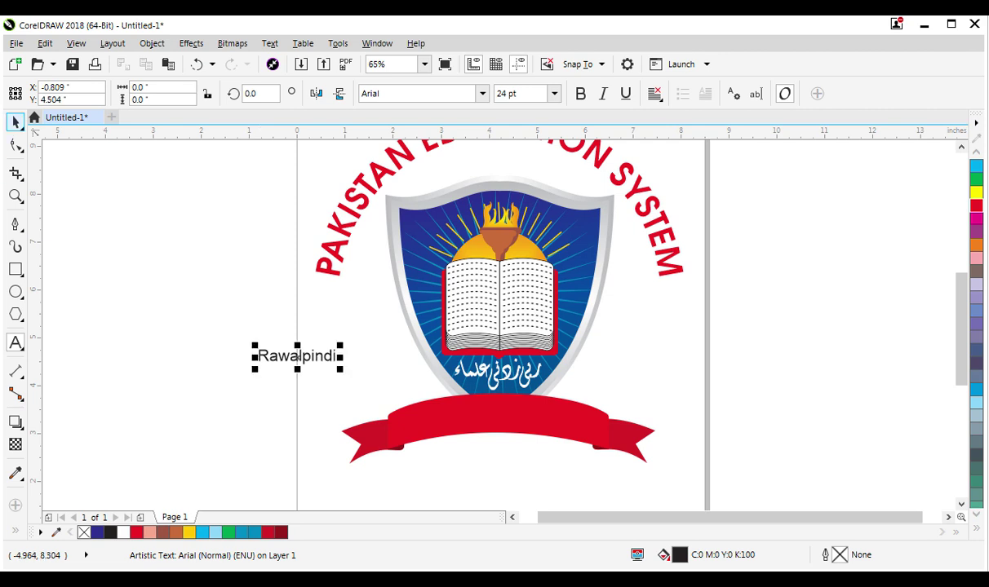
{"action": "left_click", "coordinate": [303, 43]}
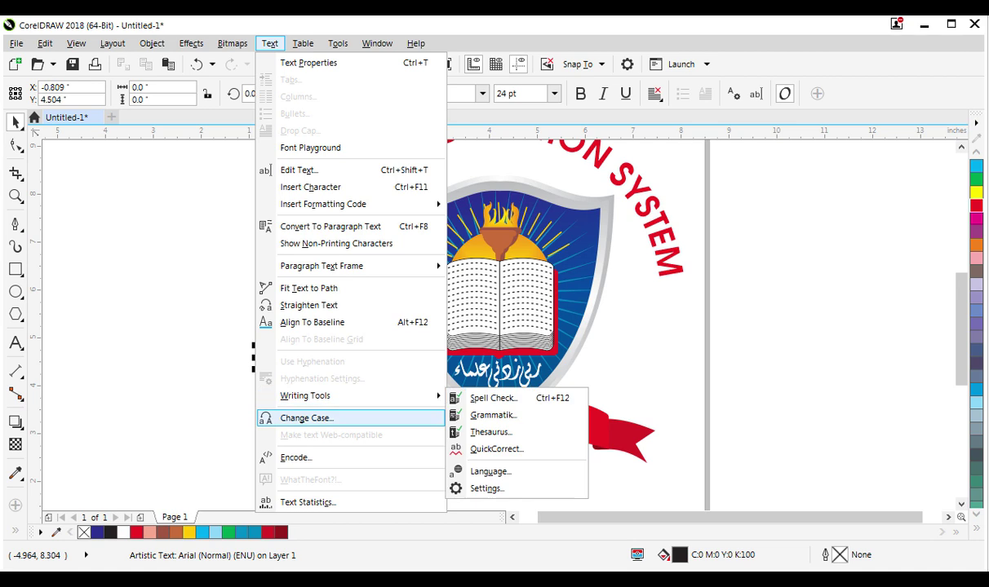
{"action": "left_click", "coordinate": [306, 418]}
{"action": "left_click", "coordinate": [404, 289]}
{"action": "left_click", "coordinate": [429, 343]}
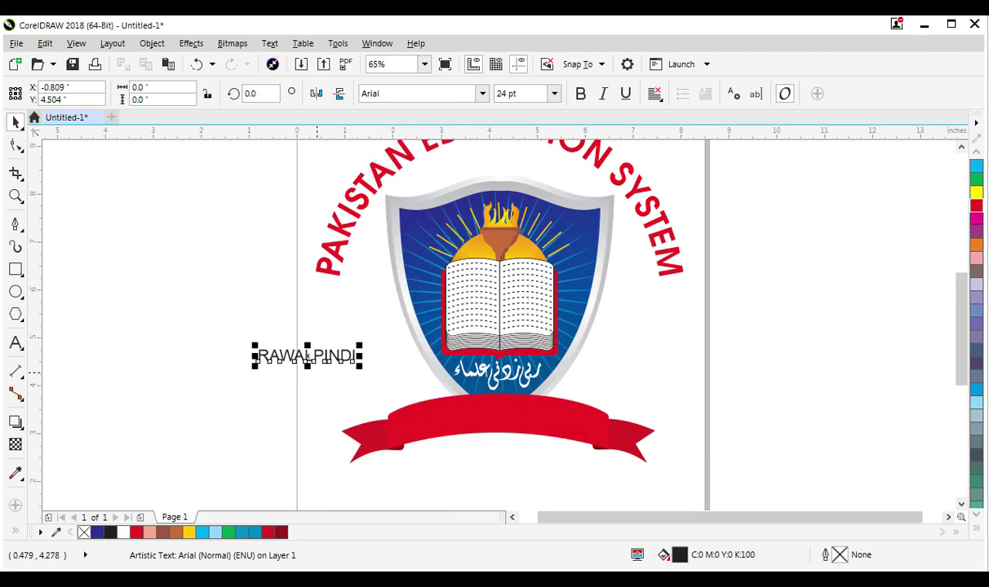
Step: Place RAWALPINDI below the ribbon in Avalon font, enlarged to about 35.6 pt
{"action": "left_click_drag", "start_coordinate": [311, 363], "coordinate": [477, 468]}
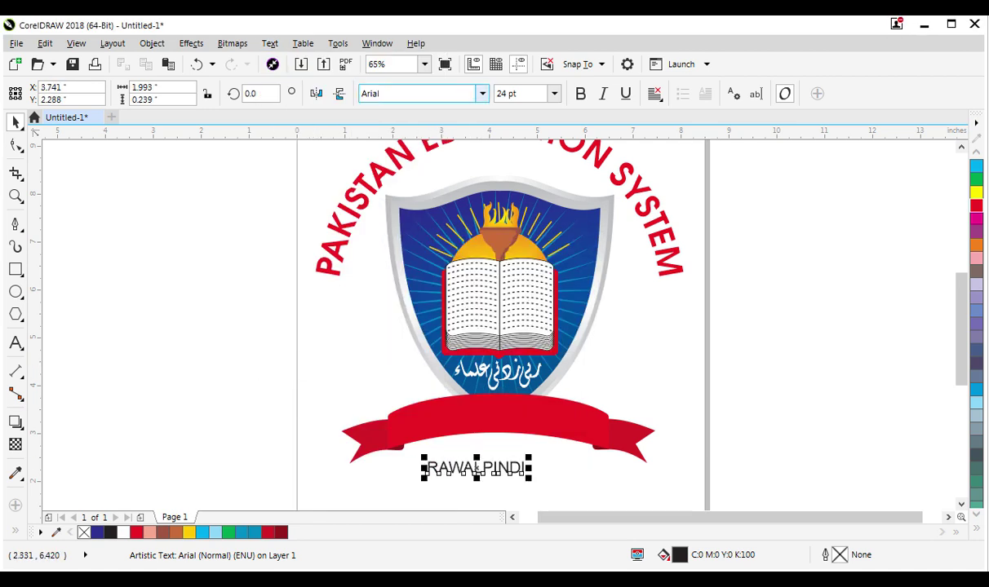
{"action": "left_click", "coordinate": [392, 93]}
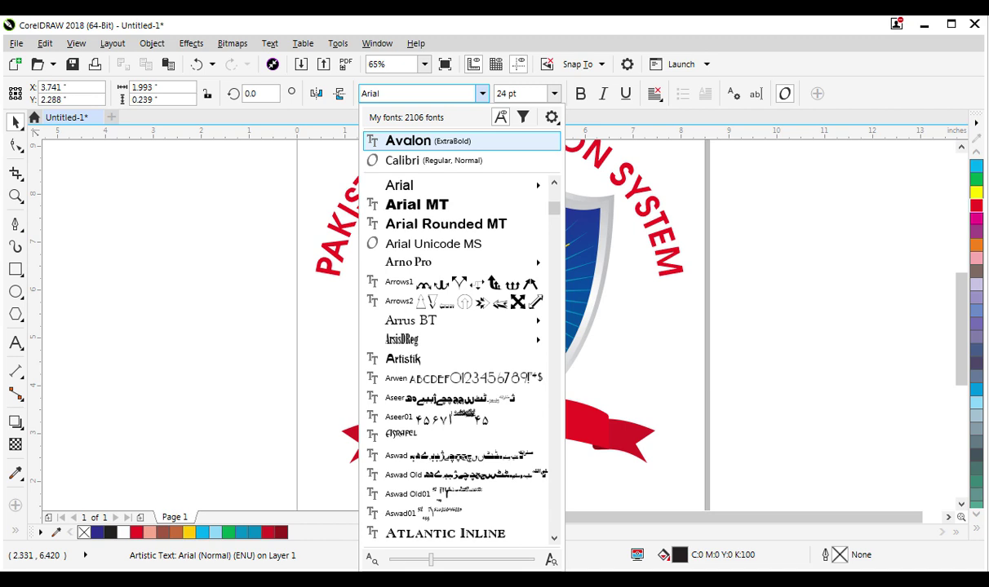
{"action": "left_click", "coordinate": [408, 133]}
{"action": "left_click_drag", "start_coordinate": [421, 457], "coordinate": [405, 455]}
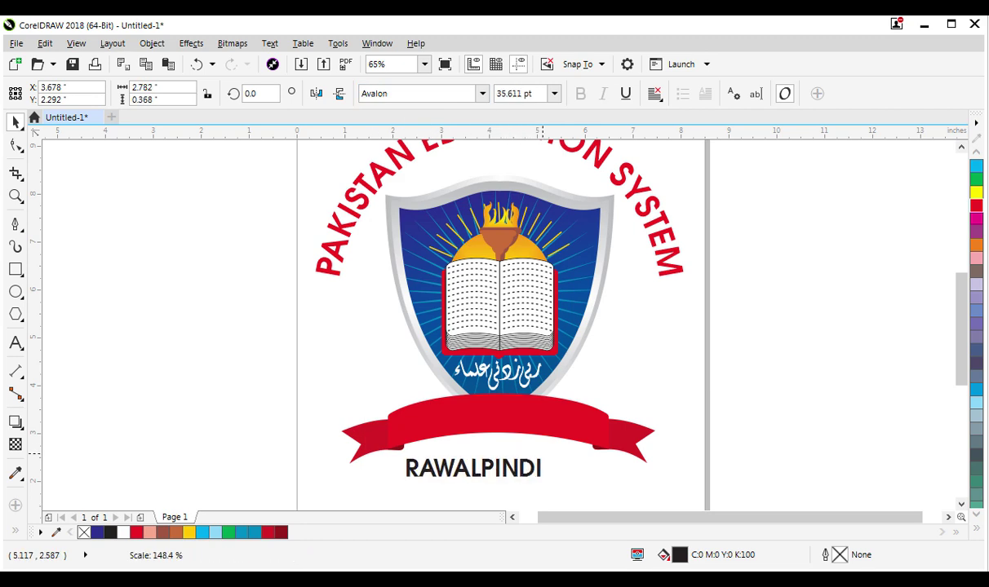
Step: Ungroup the ribbon pieces
{"action": "left_click", "coordinate": [530, 412]}
{"action": "right_click", "coordinate": [530, 411]}
{"action": "left_click", "coordinate": [587, 51]}
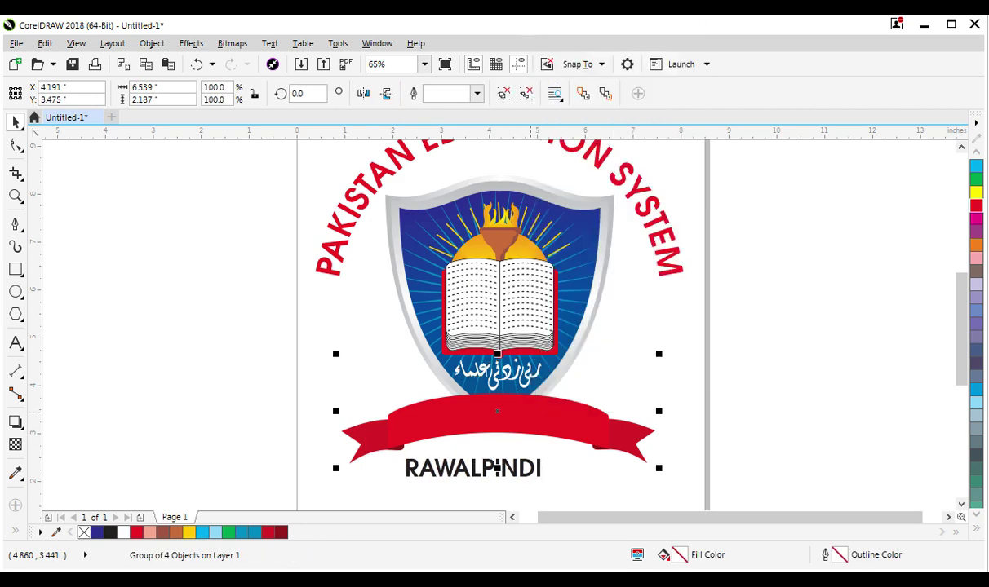
Step: Fit RAWALPINDI to the arched edge of a copy of the ribbon band
{"action": "left_click_drag", "start_coordinate": [411, 420], "coordinate": [406, 425]}
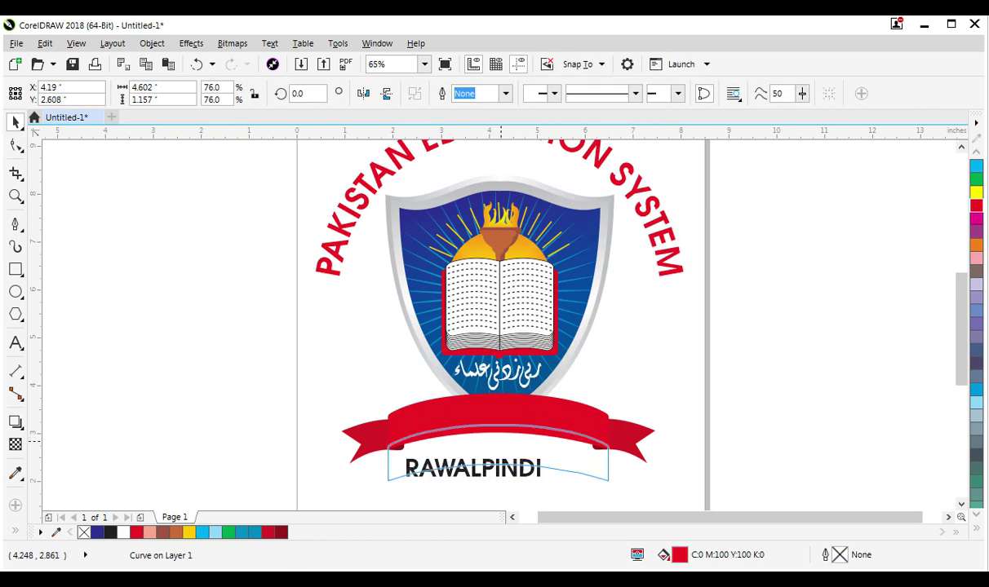
{"action": "left_click_drag", "start_coordinate": [500, 408], "coordinate": [500, 442]}
{"action": "left_click", "coordinate": [501, 442], "text": "alt"}
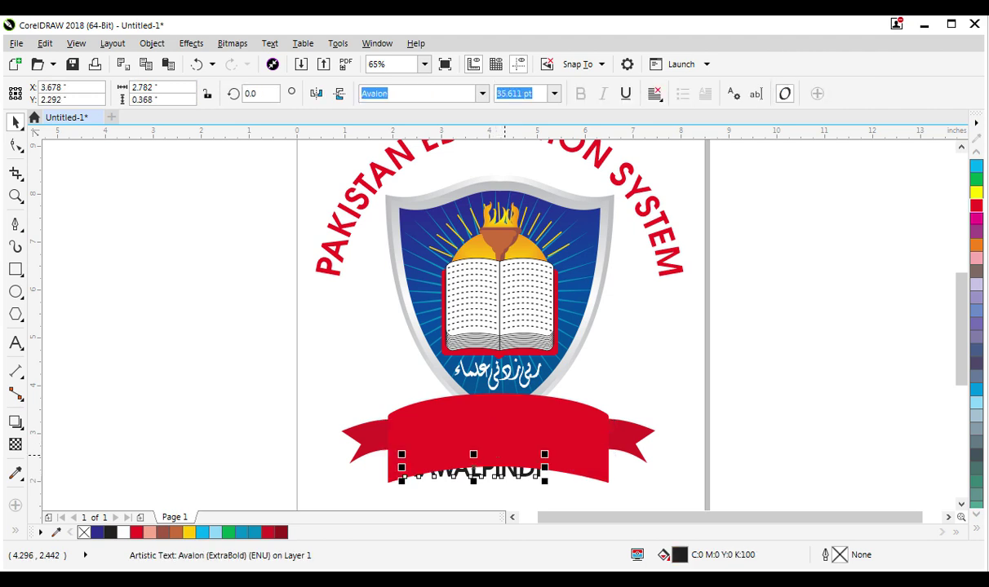
{"action": "left_click", "coordinate": [501, 444], "text": "shift"}
{"action": "left_click", "coordinate": [302, 43]}
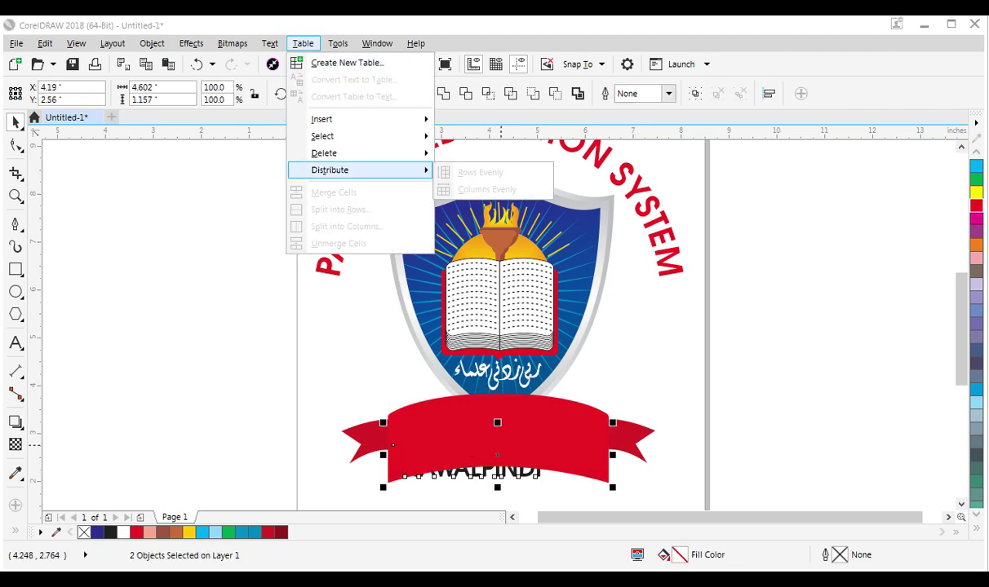
{"action": "key", "text": "Escape"}
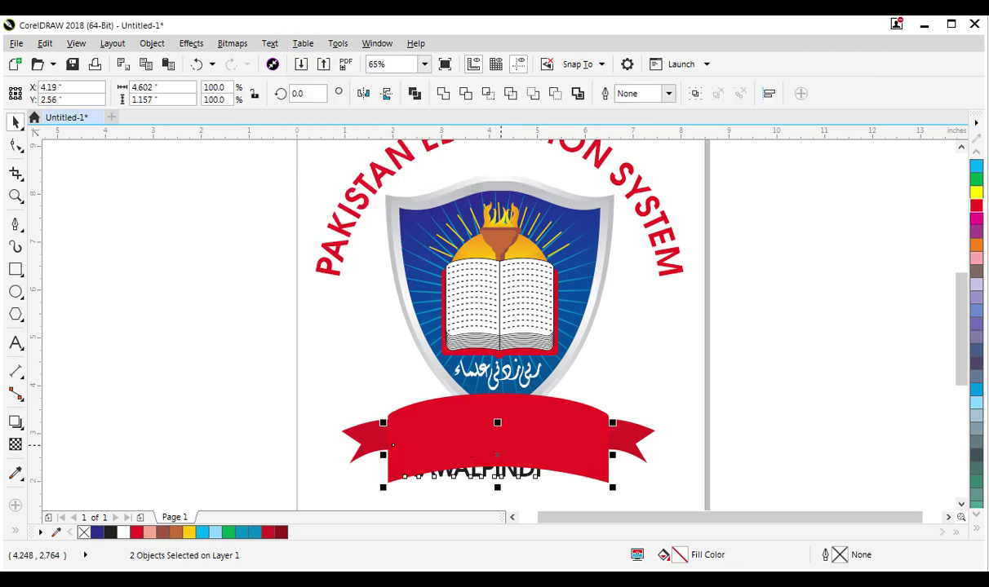
{"action": "left_click", "coordinate": [270, 44]}
{"action": "left_click", "coordinate": [326, 275]}
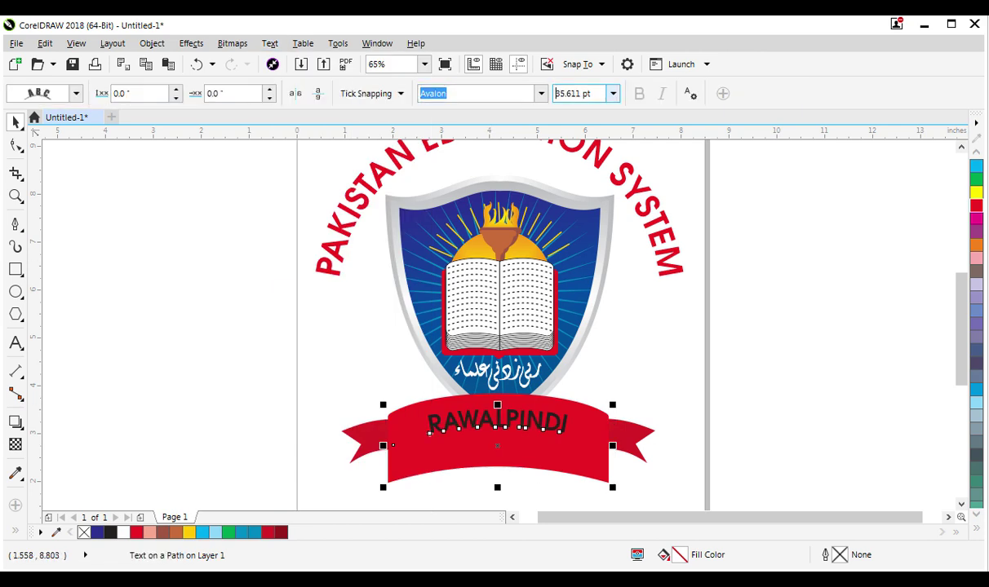
Step: Set the curved text to 40 pt, detach it from the path, and remove the band copy
{"action": "left_click", "coordinate": [612, 93]}
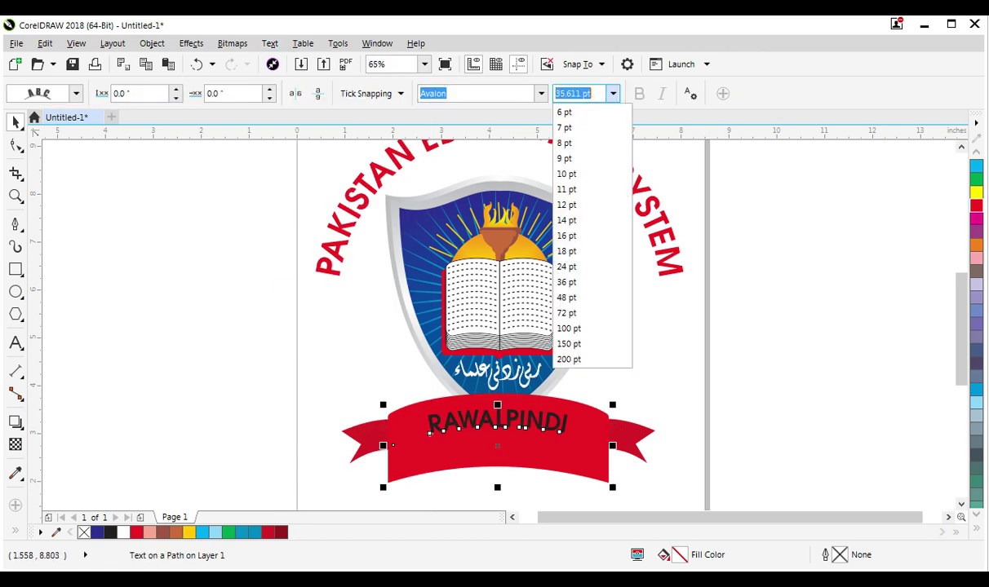
{"action": "type", "text": "40"}
{"action": "key", "text": "Return"}
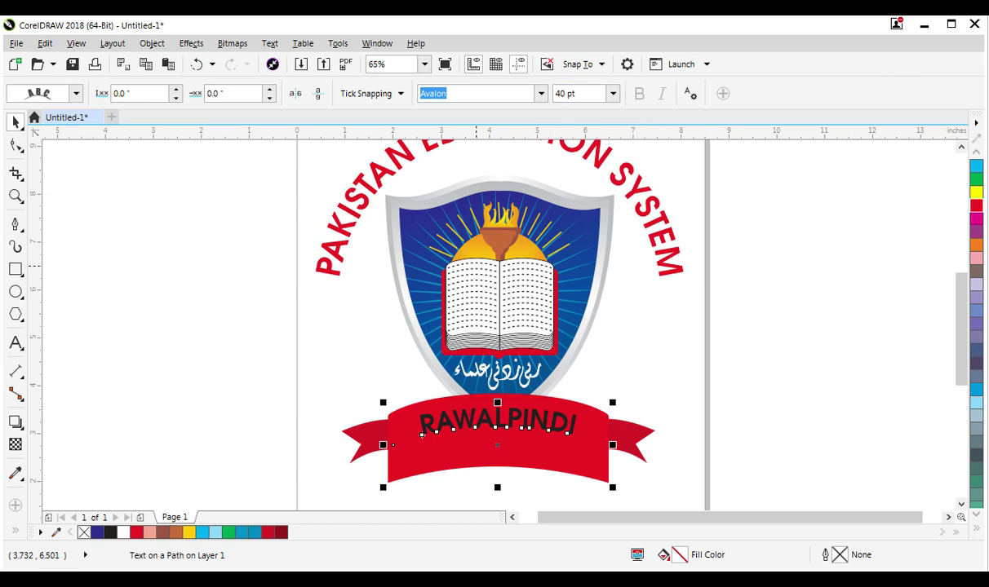
{"action": "key", "text": "ctrl+k"}
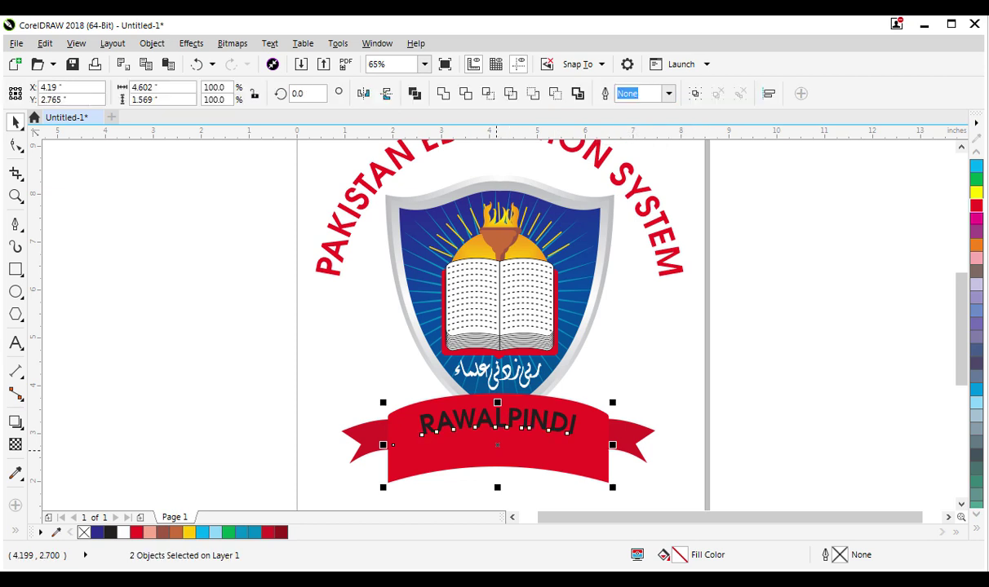
{"action": "left_click", "coordinate": [580, 432]}
{"action": "key", "text": "Escape"}
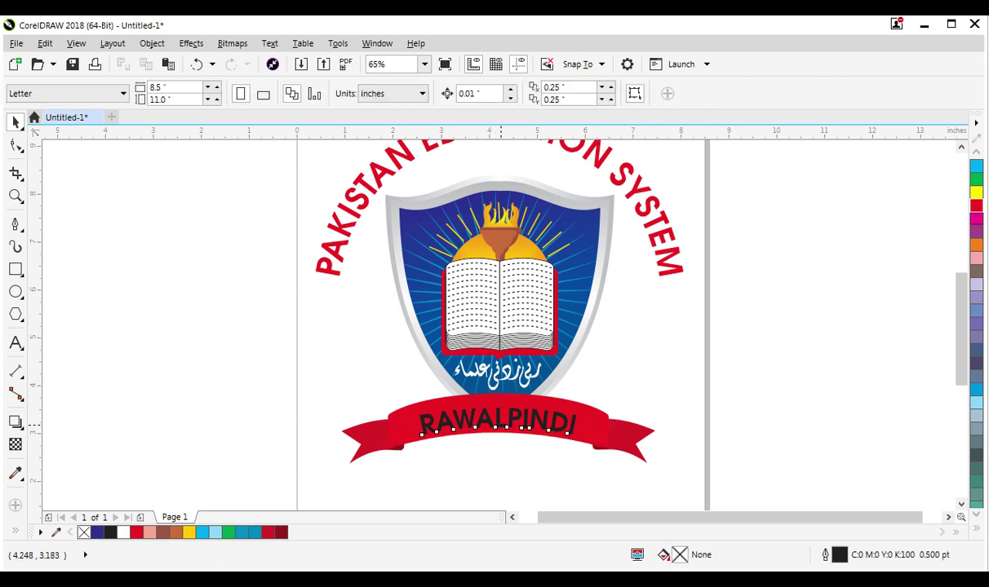
Step: Enlarge RAWALPINDI to about 45 pt across the band and colour it white
{"action": "left_click", "coordinate": [504, 424]}
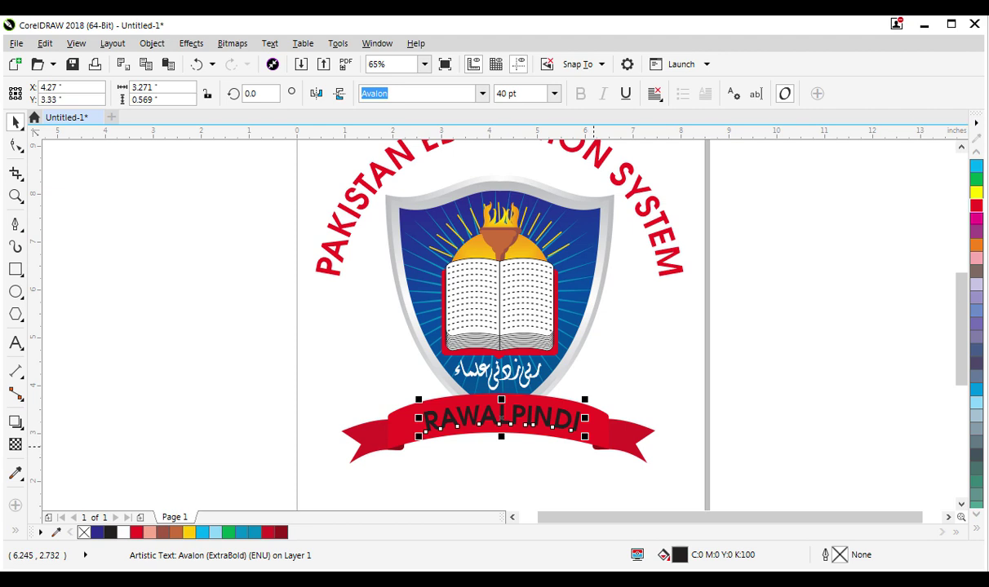
{"action": "left_click_drag", "start_coordinate": [581, 402], "coordinate": [595, 398]}
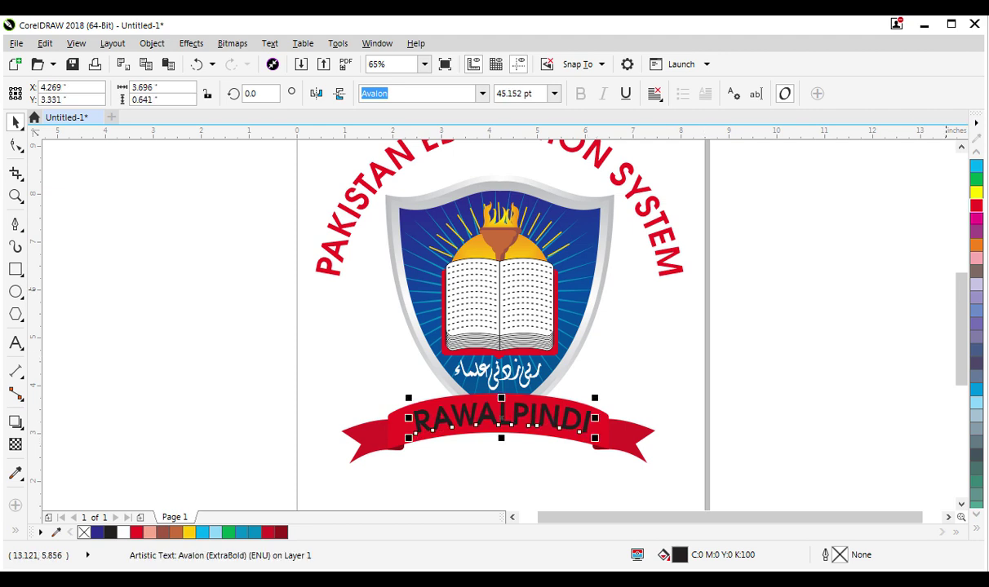
{"action": "left_click", "coordinate": [976, 531]}
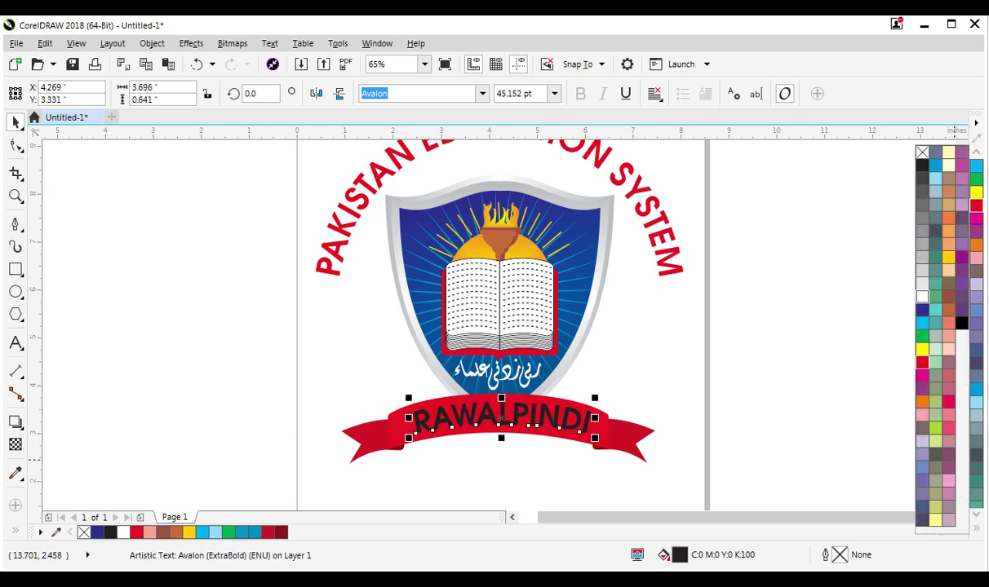
{"action": "left_click", "coordinate": [873, 280]}
{"action": "left_click", "coordinate": [656, 344]}
{"action": "scroll", "coordinate": [650, 343], "scroll_direction": "up", "scroll_amount": 2}
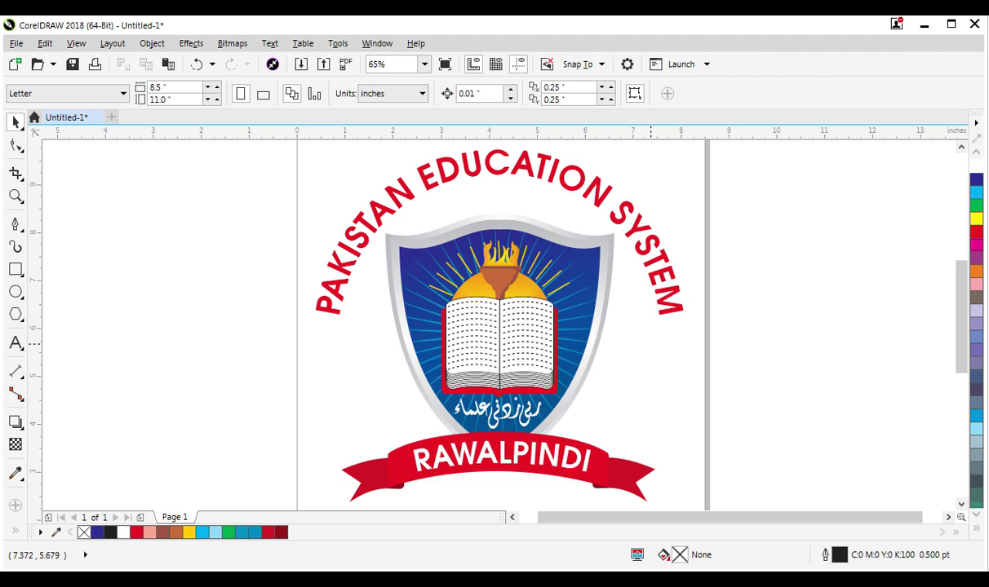